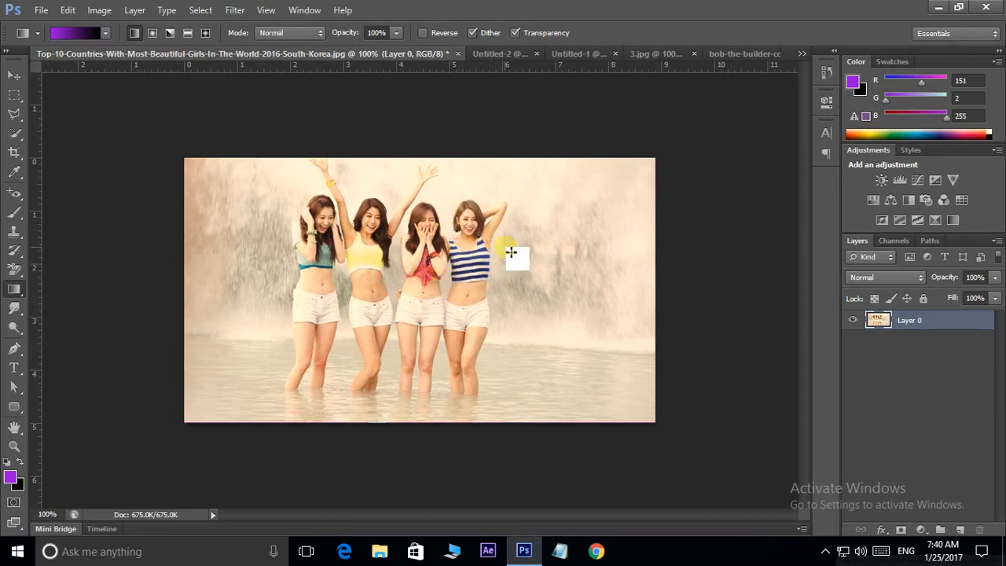
Switch to the Untitled-2 document and fill its Background with purple-to-black linear gradients running downward, rightward, leftward, upward and diagonally
{"action": "left_click", "coordinate": [502, 54]}
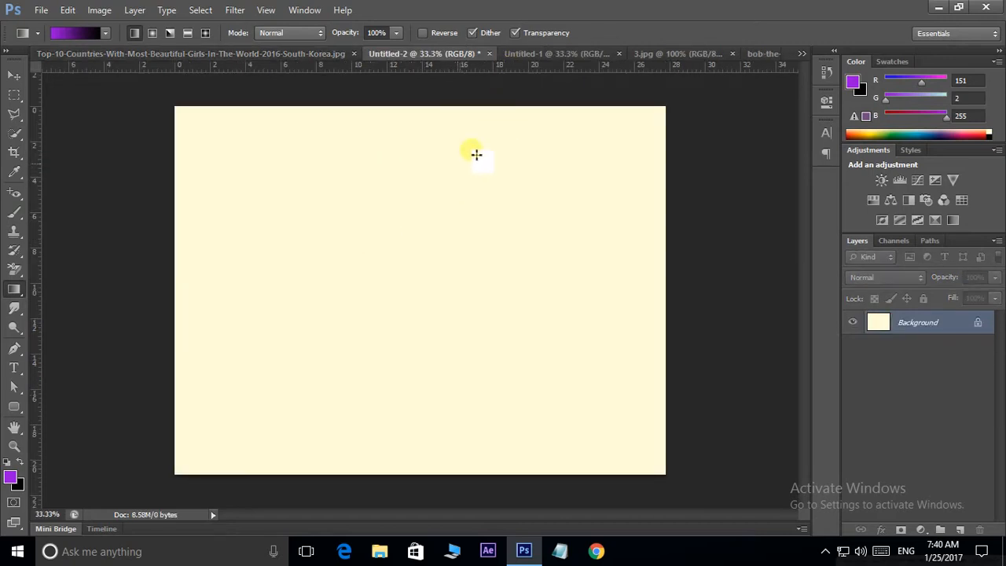
{"action": "left_click_drag", "start_coordinate": [403, 113], "coordinate": [400, 318]}
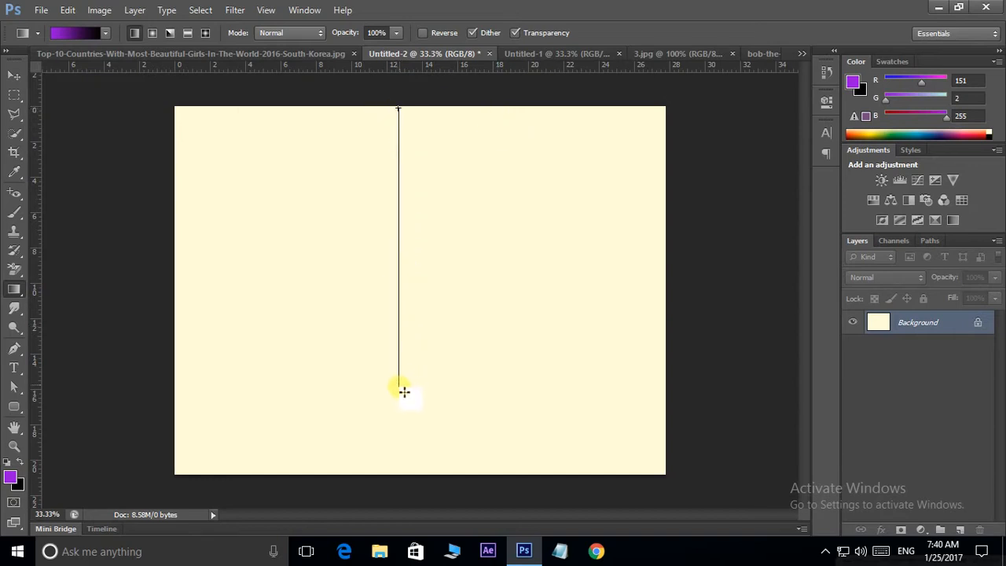
{"action": "left_click_drag", "start_coordinate": [404, 391], "coordinate": [402, 389]}
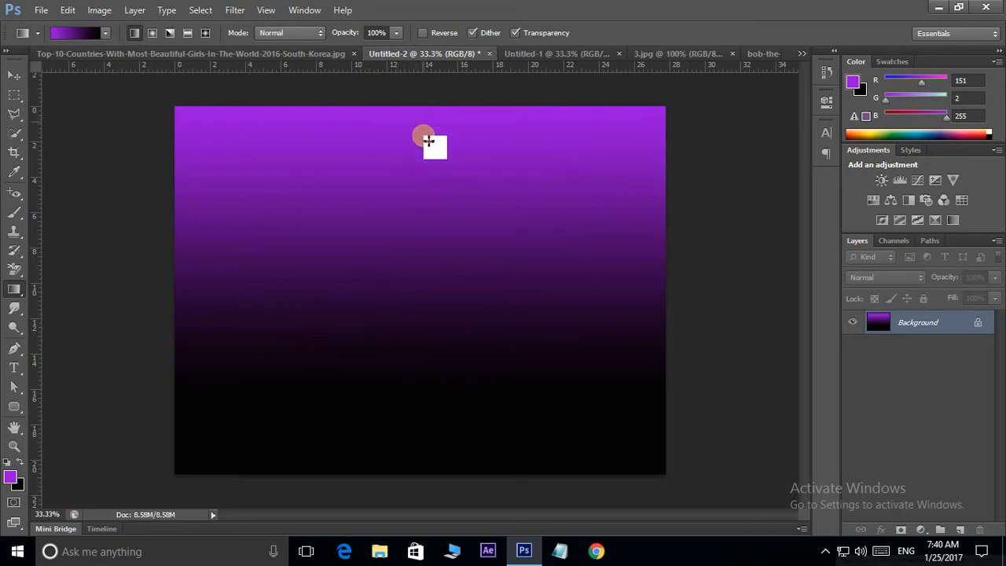
{"action": "left_click_drag", "start_coordinate": [177, 283], "coordinate": [504, 290]}
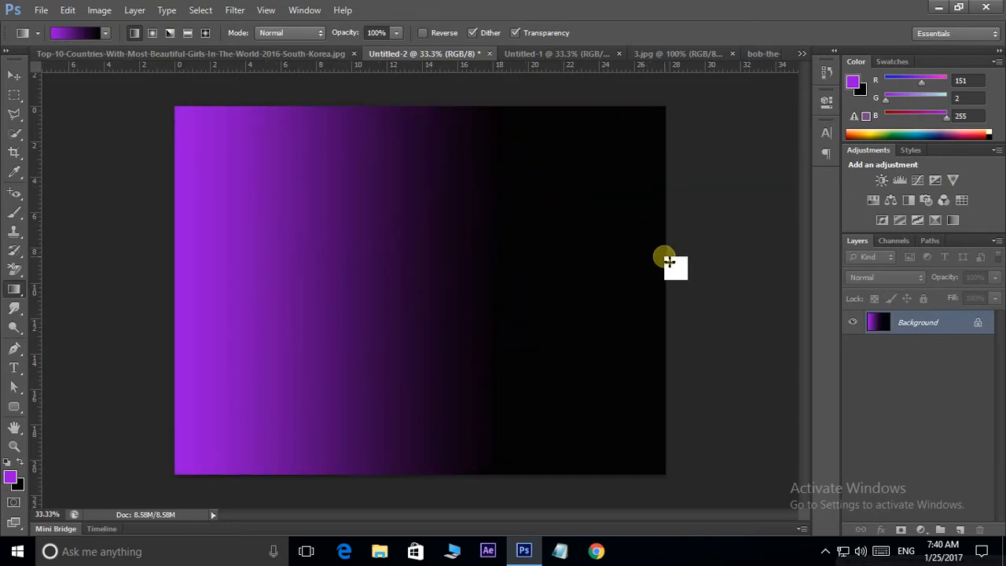
{"action": "left_click_drag", "start_coordinate": [664, 257], "coordinate": [479, 268]}
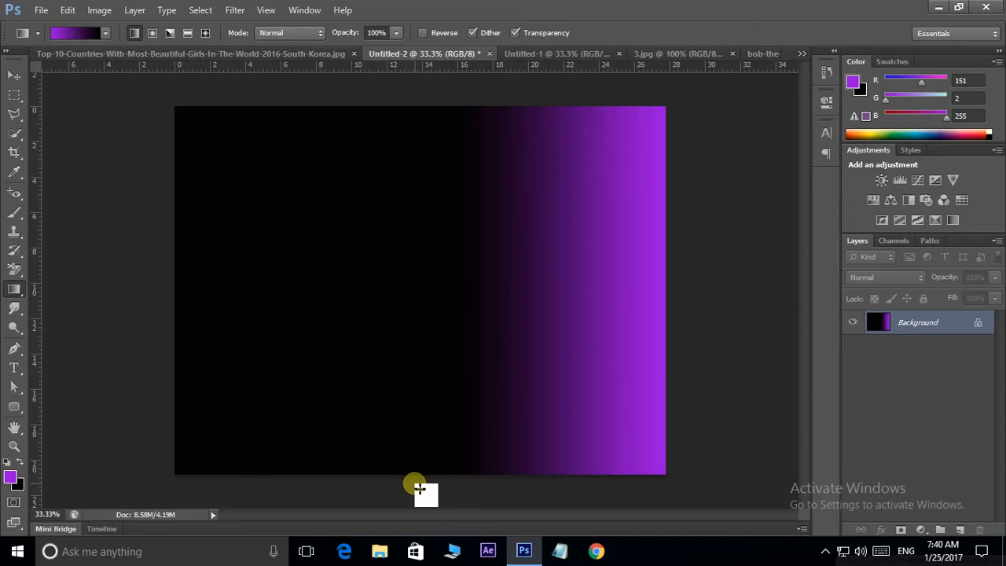
{"action": "left_click_drag", "start_coordinate": [420, 486], "coordinate": [410, 297]}
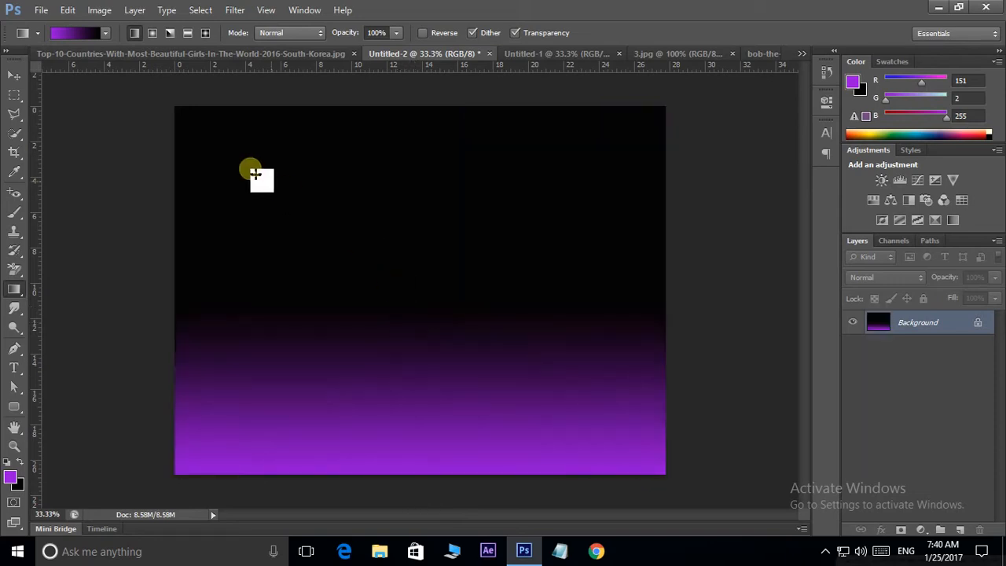
{"action": "left_click_drag", "start_coordinate": [176, 112], "coordinate": [452, 316]}
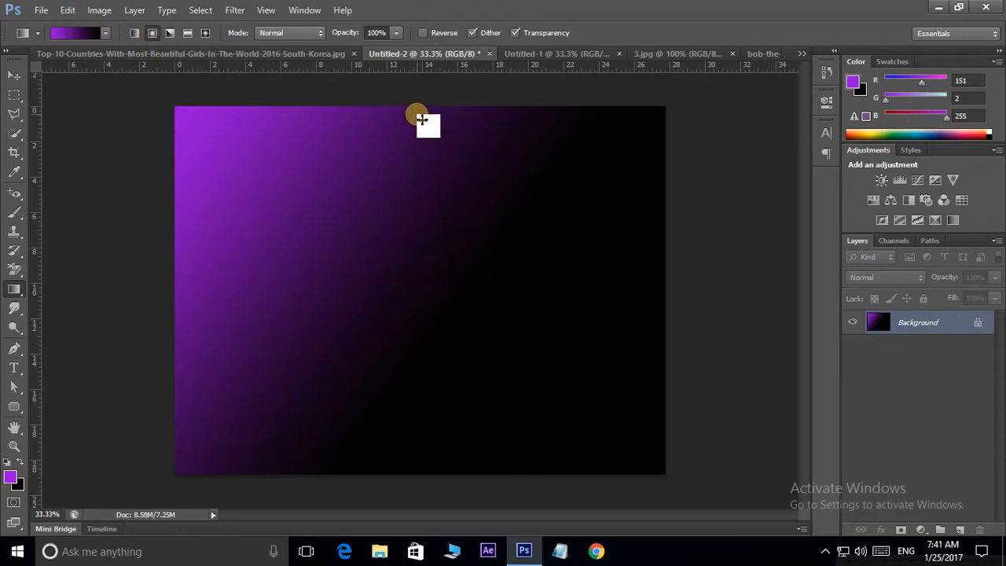
Fill the canvas with purple-to-black radial gradients of varying size and position, then undo the last one starting near the upper-left corner
{"action": "left_click_drag", "start_coordinate": [414, 112], "coordinate": [419, 290]}
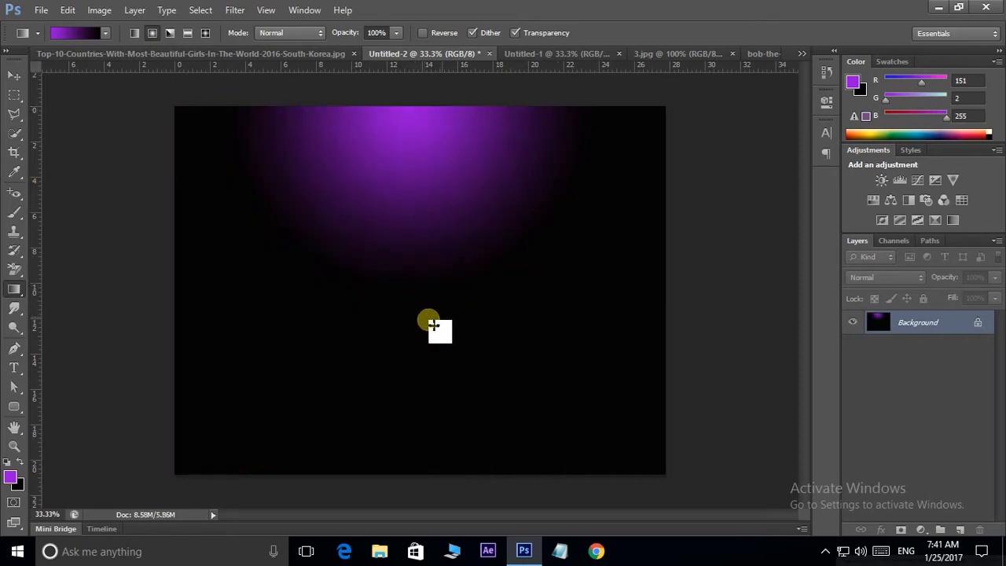
{"action": "left_click_drag", "start_coordinate": [244, 235], "coordinate": [400, 338]}
{"action": "left_click_drag", "start_coordinate": [543, 206], "coordinate": [507, 275]}
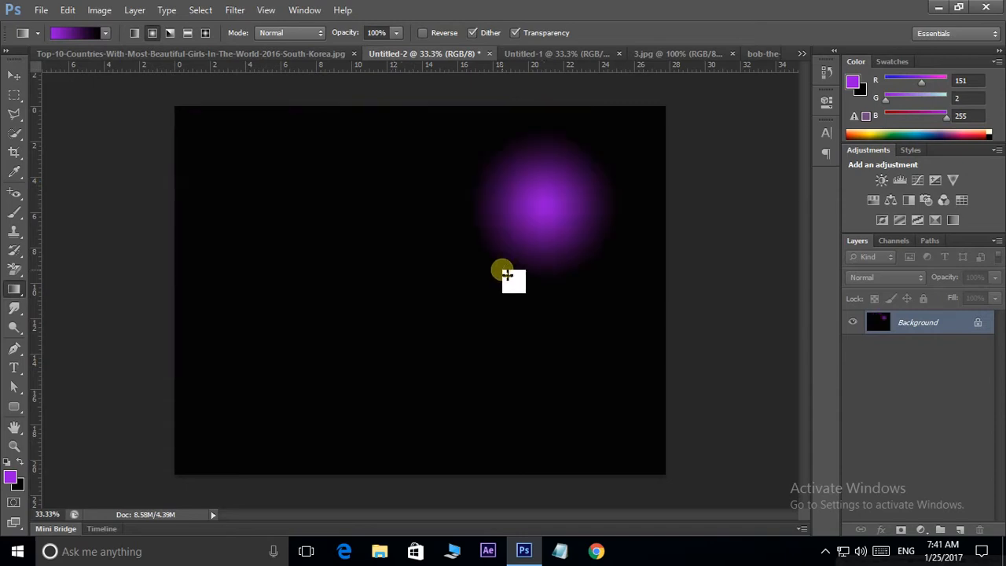
{"action": "left_click_drag", "start_coordinate": [213, 141], "coordinate": [548, 401]}
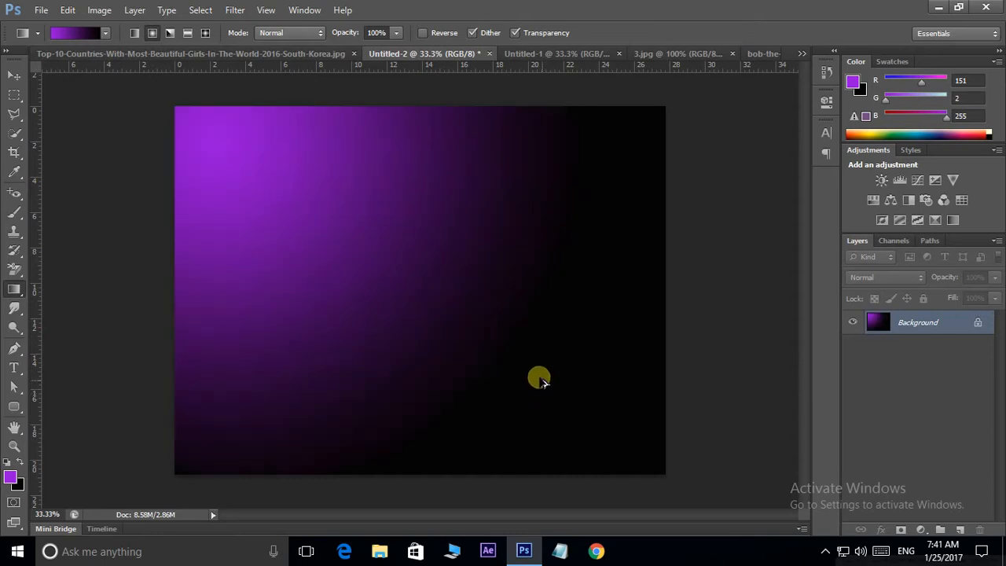
{"action": "key", "text": "ctrl+z"}
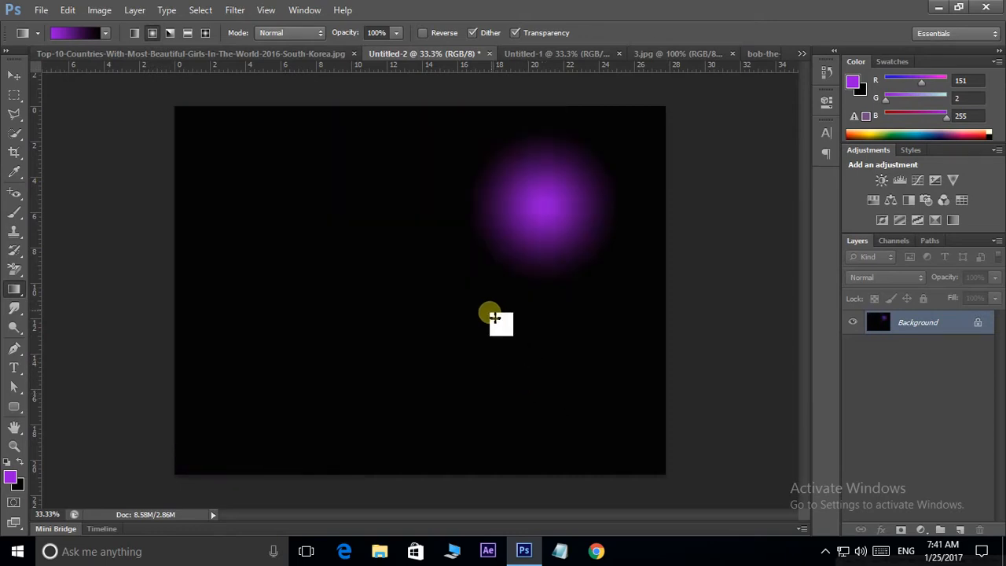
Apply purple-to-black angle gradients across the canvas in several directions, undoing the last one
{"action": "left_click", "coordinate": [170, 34]}
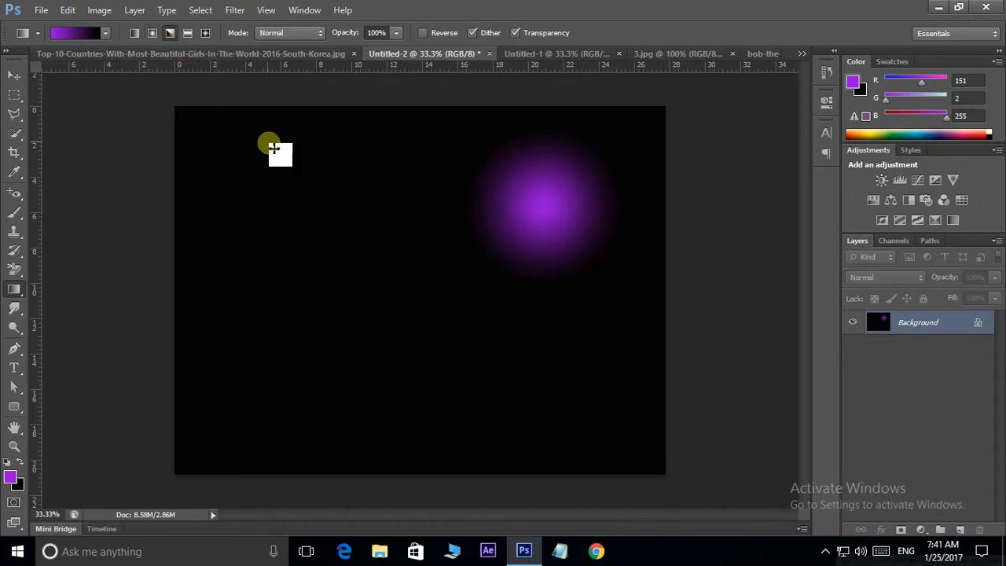
{"action": "left_click_drag", "start_coordinate": [267, 142], "coordinate": [443, 321]}
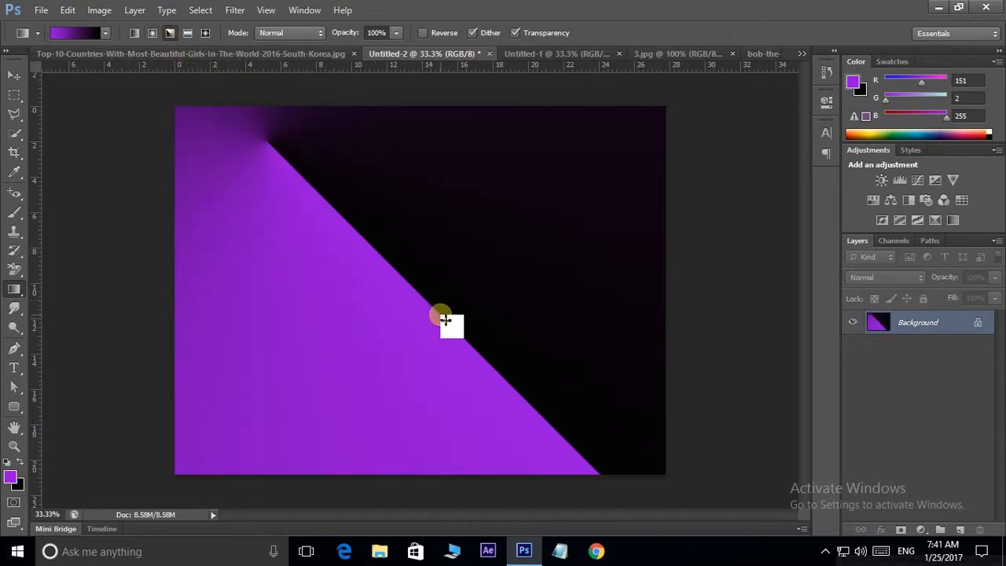
{"action": "key", "text": "ctrl+z"}
{"action": "left_click_drag", "start_coordinate": [617, 151], "coordinate": [446, 292]}
{"action": "left_click_drag", "start_coordinate": [568, 402], "coordinate": [428, 287]}
{"action": "left_click_drag", "start_coordinate": [500, 203], "coordinate": [498, 311]}
{"action": "left_click_drag", "start_coordinate": [376, 138], "coordinate": [400, 314]}
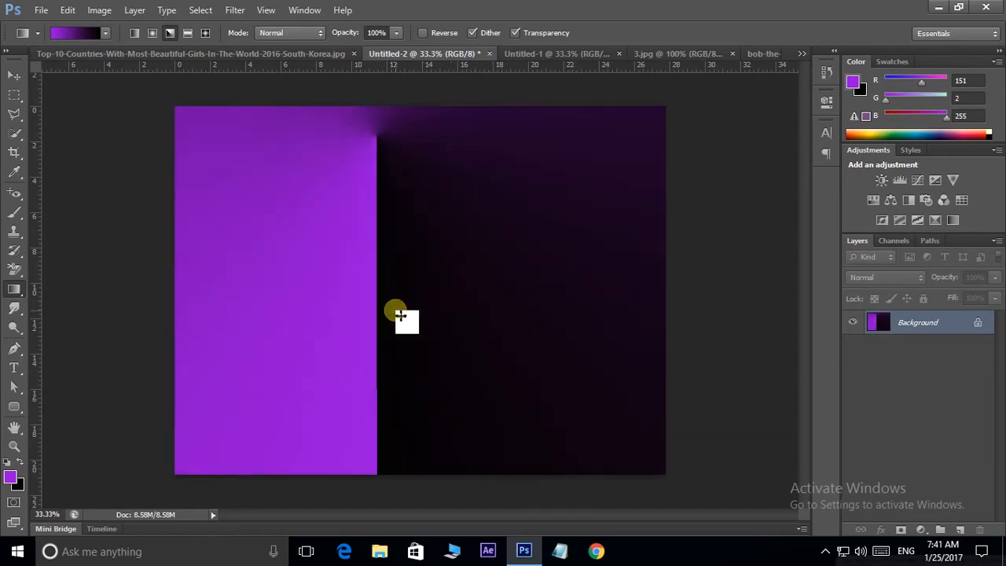
{"action": "key", "text": "ctrl+z"}
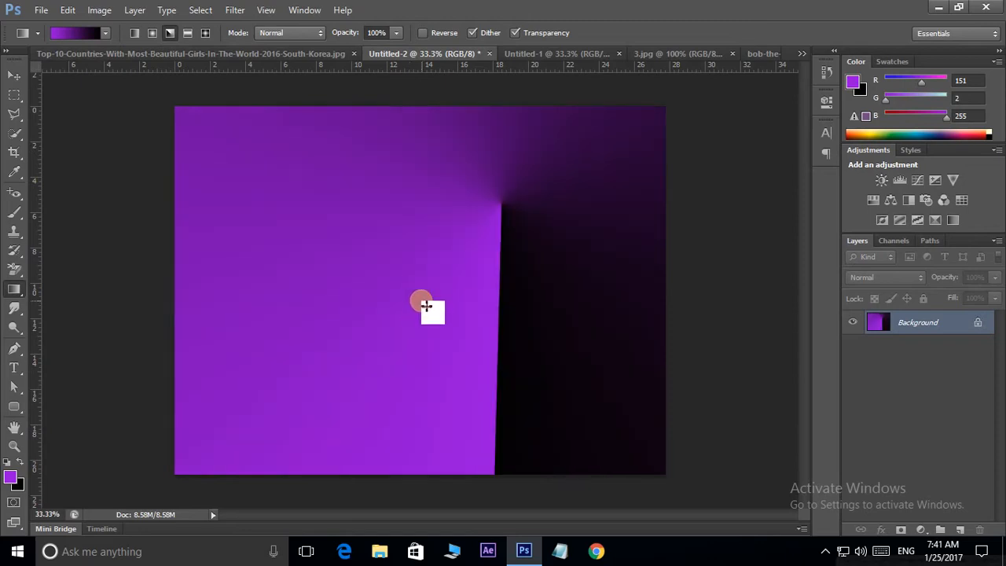
Apply purple-to-black reflected gradients of different widths and angles across the canvas, undoing the last diagonal band
{"action": "left_click", "coordinate": [187, 33]}
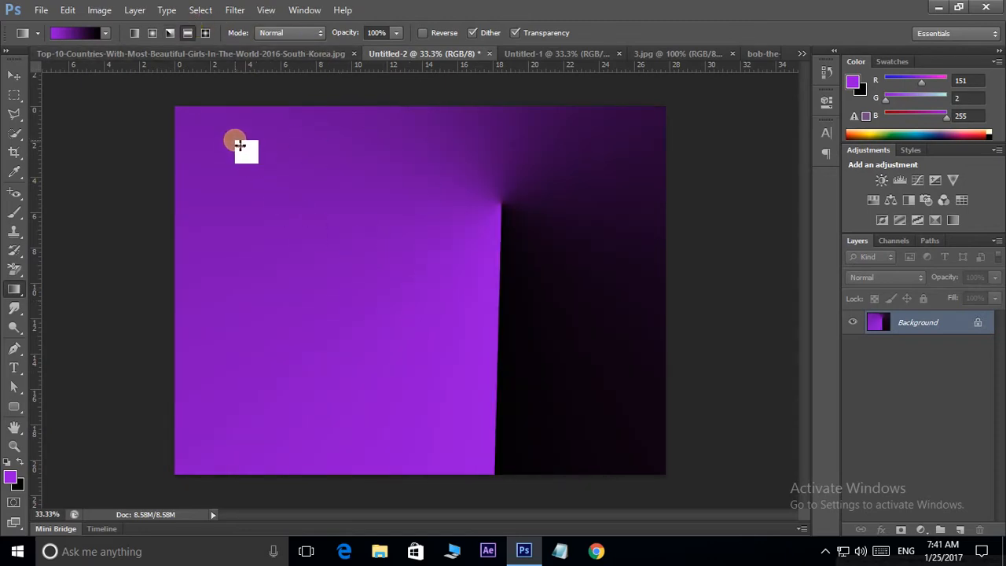
{"action": "left_click_drag", "start_coordinate": [240, 146], "coordinate": [431, 300]}
{"action": "left_click_drag", "start_coordinate": [574, 272], "coordinate": [437, 270]}
{"action": "left_click_drag", "start_coordinate": [411, 102], "coordinate": [417, 143]}
{"action": "left_click_drag", "start_coordinate": [422, 417], "coordinate": [429, 371]}
{"action": "left_click_drag", "start_coordinate": [388, 289], "coordinate": [393, 317]}
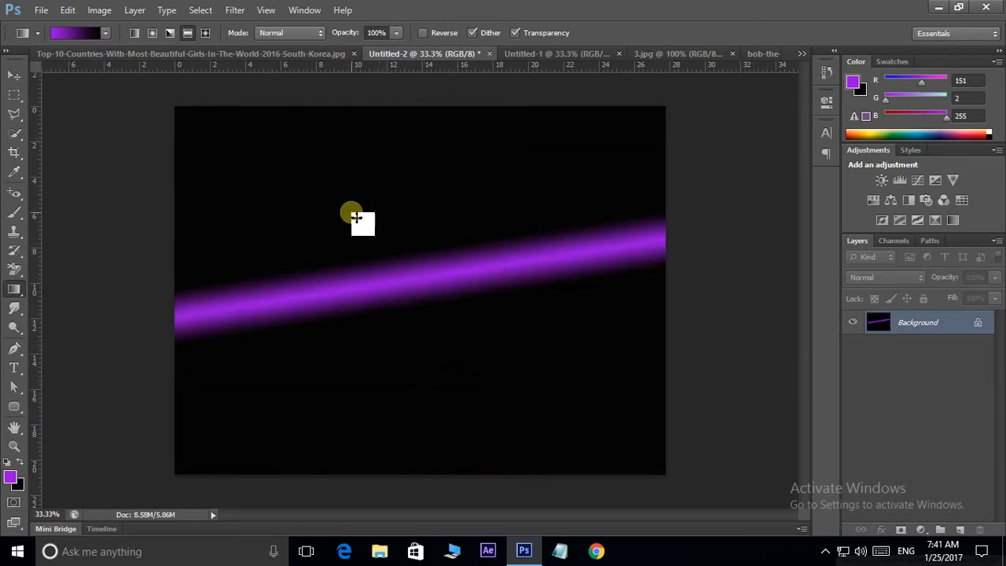
{"action": "left_click_drag", "start_coordinate": [355, 218], "coordinate": [392, 231]}
{"action": "left_click_drag", "start_coordinate": [564, 295], "coordinate": [502, 249]}
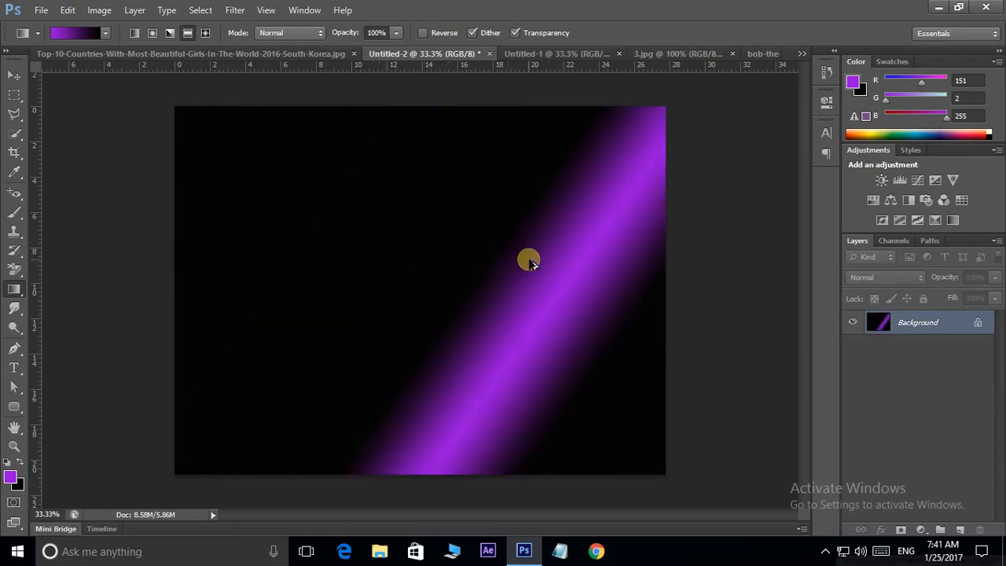
{"action": "key", "text": "ctrl+z"}
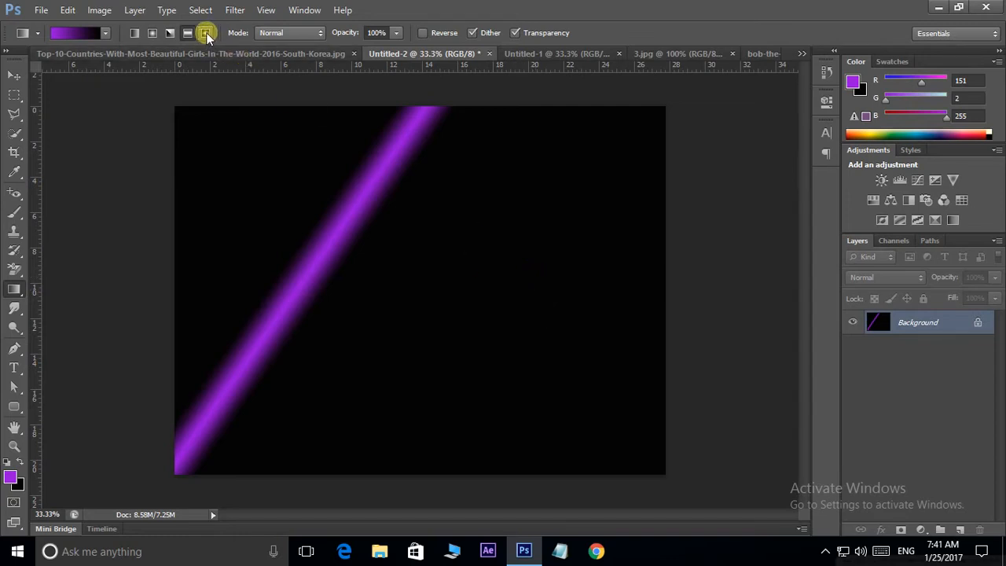
Draw purple-to-black diamond gradients of varying size and rotation at different spots on the canvas
{"action": "left_click", "coordinate": [206, 33]}
{"action": "left_click_drag", "start_coordinate": [242, 141], "coordinate": [415, 283]}
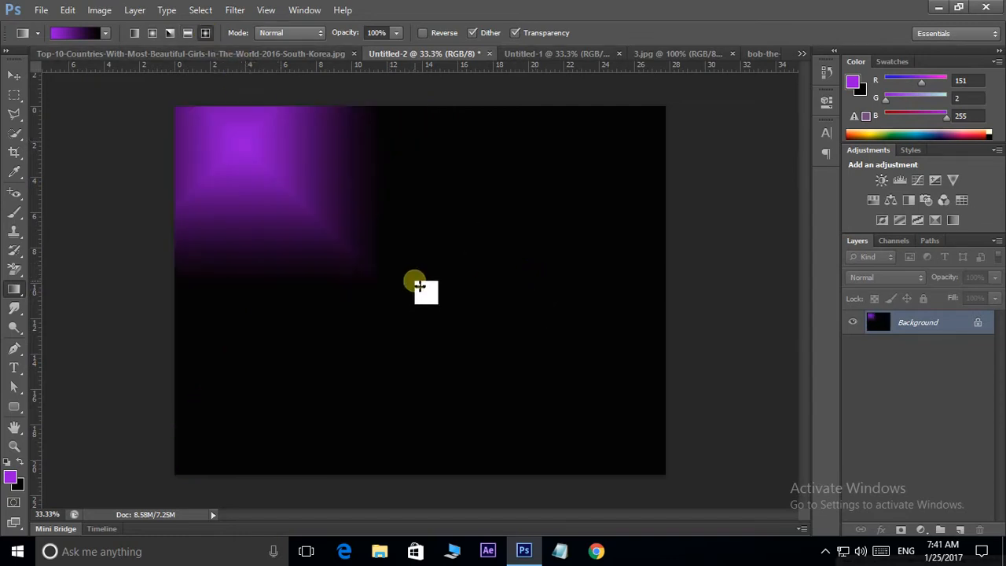
{"action": "left_click_drag", "start_coordinate": [571, 368], "coordinate": [467, 289]}
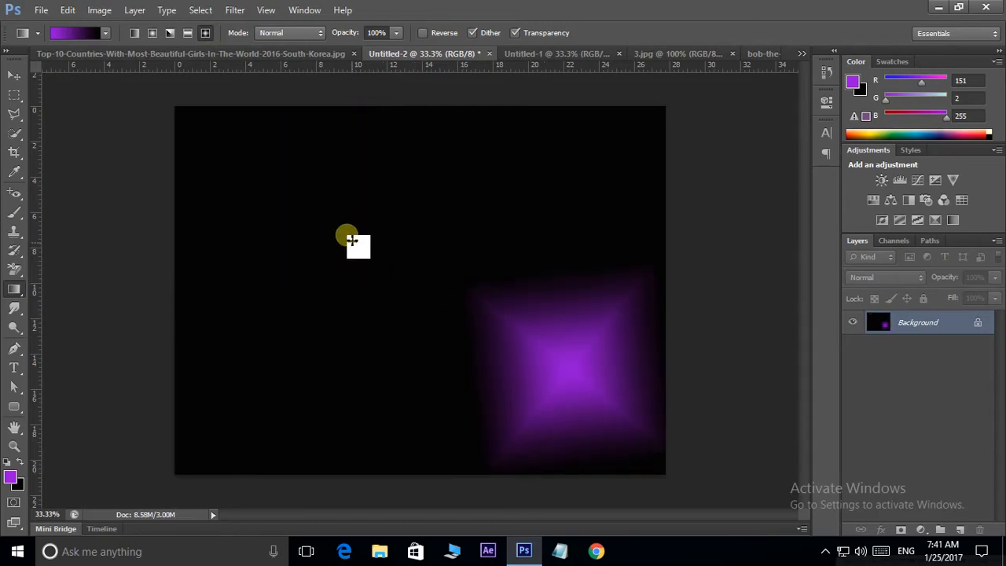
{"action": "left_click_drag", "start_coordinate": [326, 197], "coordinate": [454, 299]}
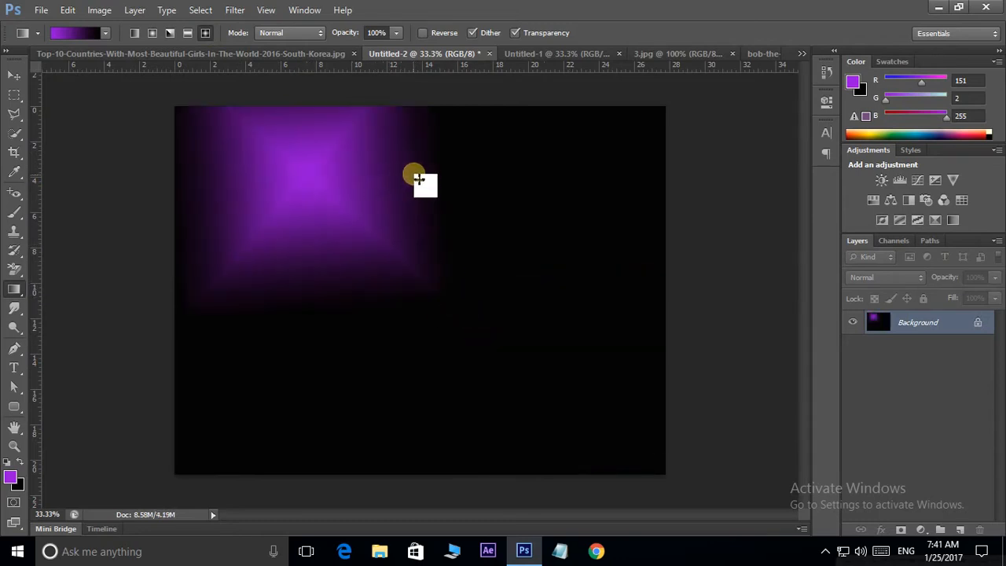
{"action": "left_click_drag", "start_coordinate": [414, 175], "coordinate": [424, 277]}
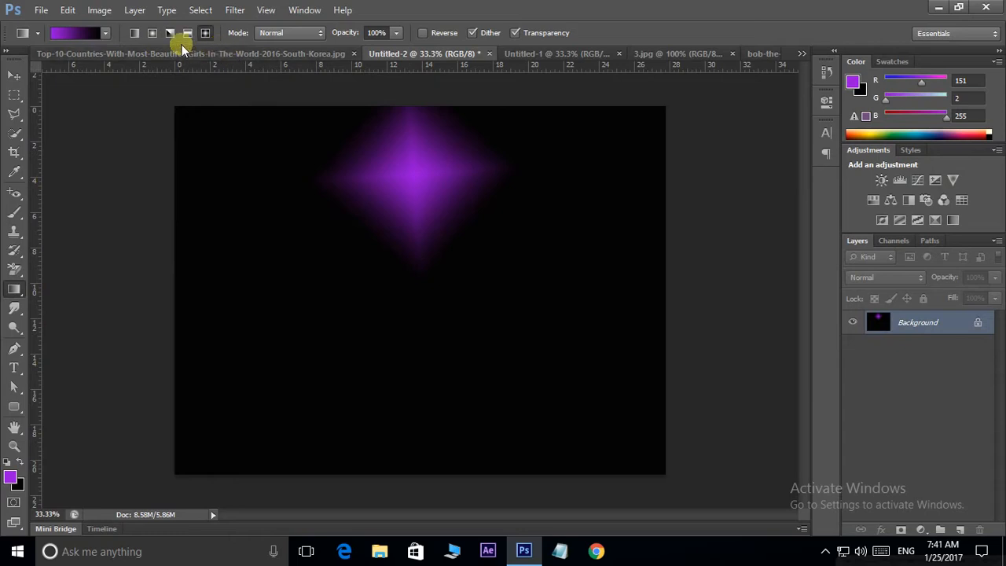
Set the foreground colour to bright red and draw a diagonal linear gradient from the canvas's upper-left area
{"action": "left_click", "coordinate": [135, 32]}
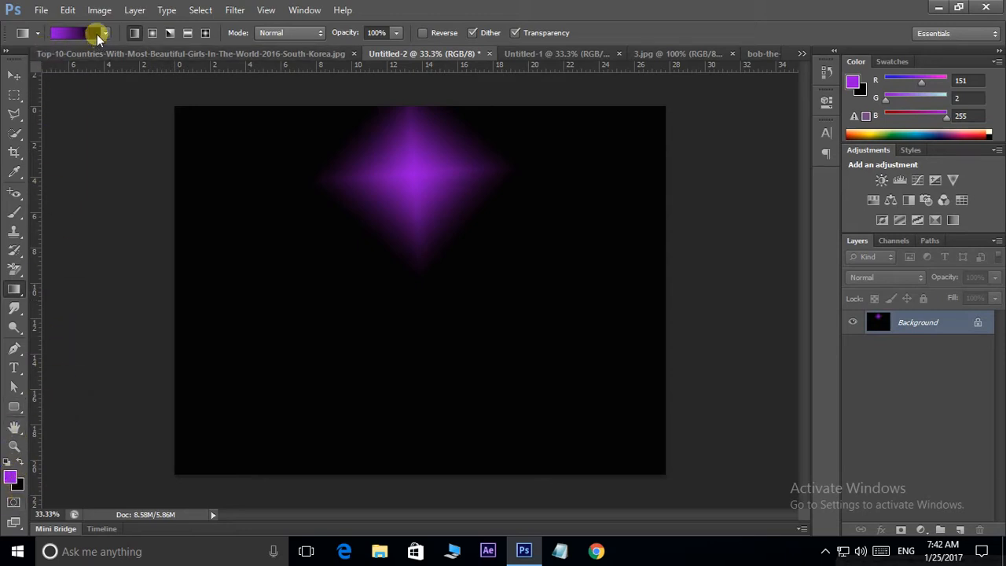
{"action": "left_click", "coordinate": [9, 474]}
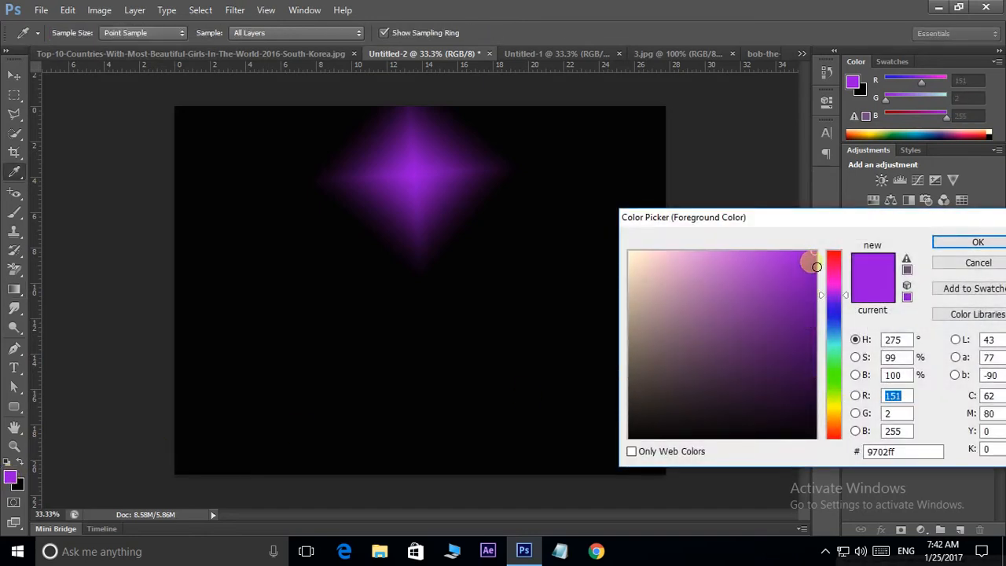
{"action": "left_click_drag", "start_coordinate": [839, 275], "coordinate": [838, 258]}
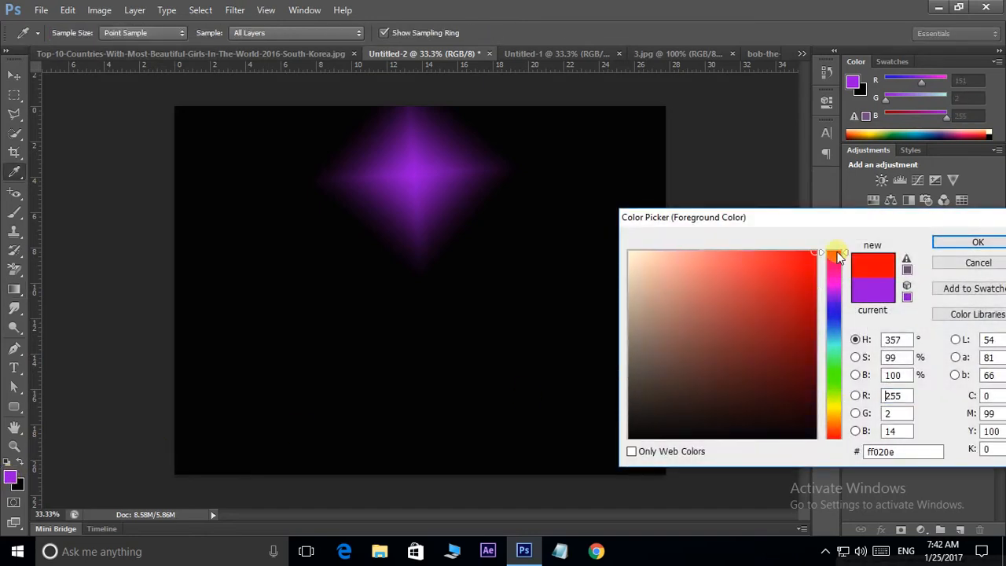
{"action": "left_click", "coordinate": [965, 240]}
{"action": "key", "text": "g"}
{"action": "left_click_drag", "start_coordinate": [223, 155], "coordinate": [353, 296]}
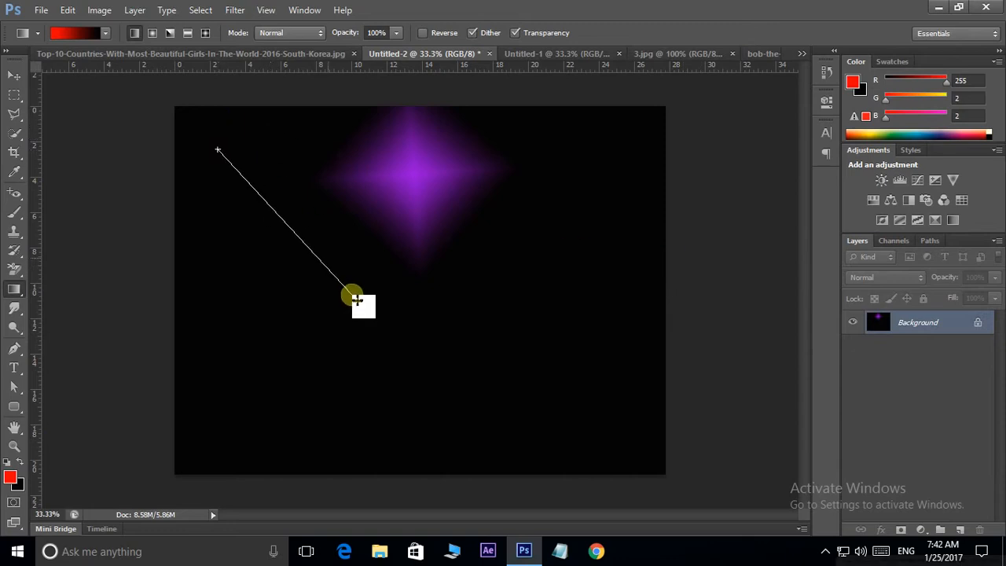
Draw a red-to-black diamond gradient in the canvas's upper-left area, then try another from the lower right and undo it
{"action": "left_click", "coordinate": [206, 33]}
{"action": "left_click_drag", "start_coordinate": [303, 193], "coordinate": [388, 285]}
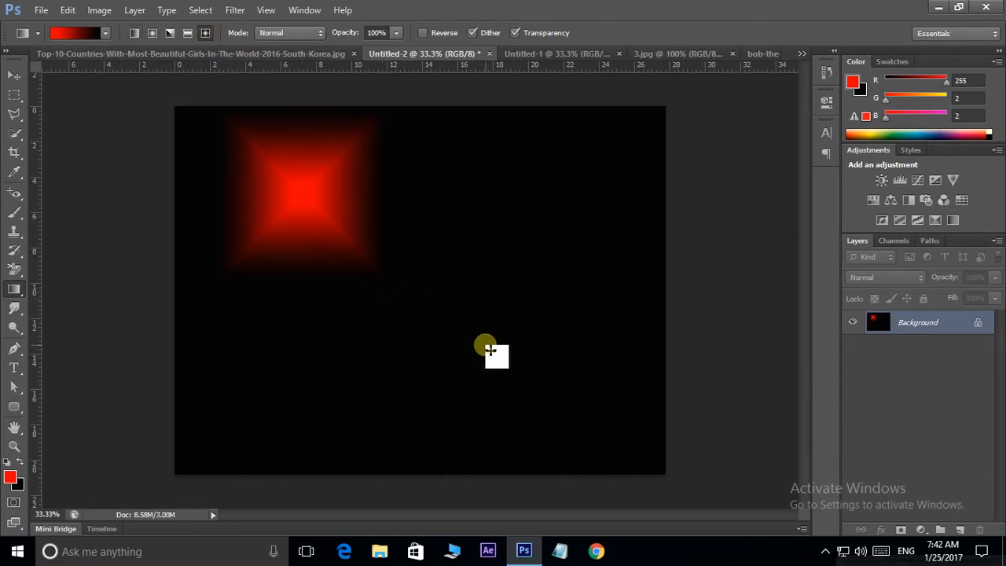
{"action": "left_click_drag", "start_coordinate": [485, 344], "coordinate": [404, 292]}
{"action": "key", "text": "ctrl+z"}
Preview several presets in the Gradient Editor, including Purple, Green, Gold and Red, Purple, Blue, and discard the selection
{"action": "left_click", "coordinate": [90, 32]}
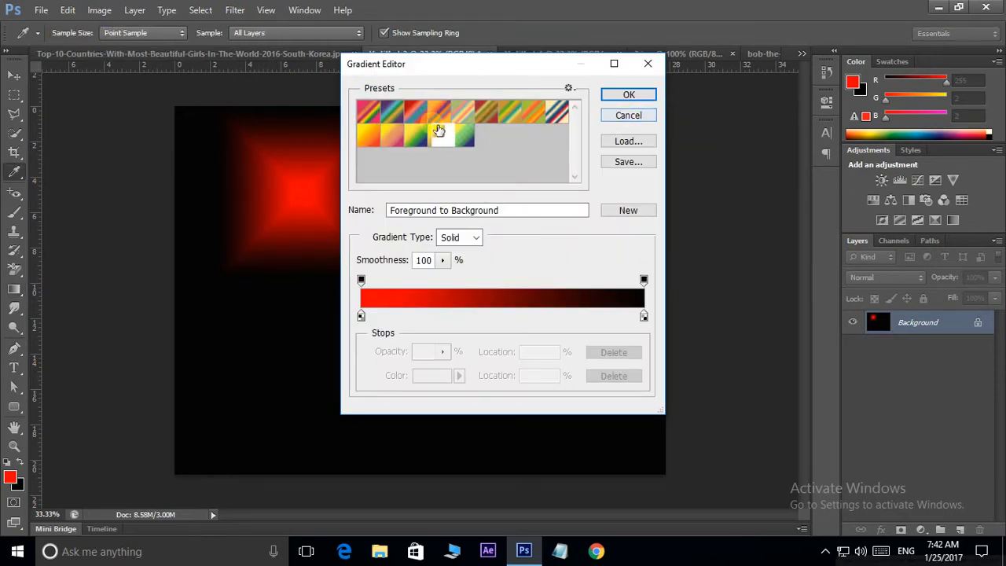
{"action": "left_click", "coordinate": [413, 132]}
{"action": "left_click", "coordinate": [407, 110]}
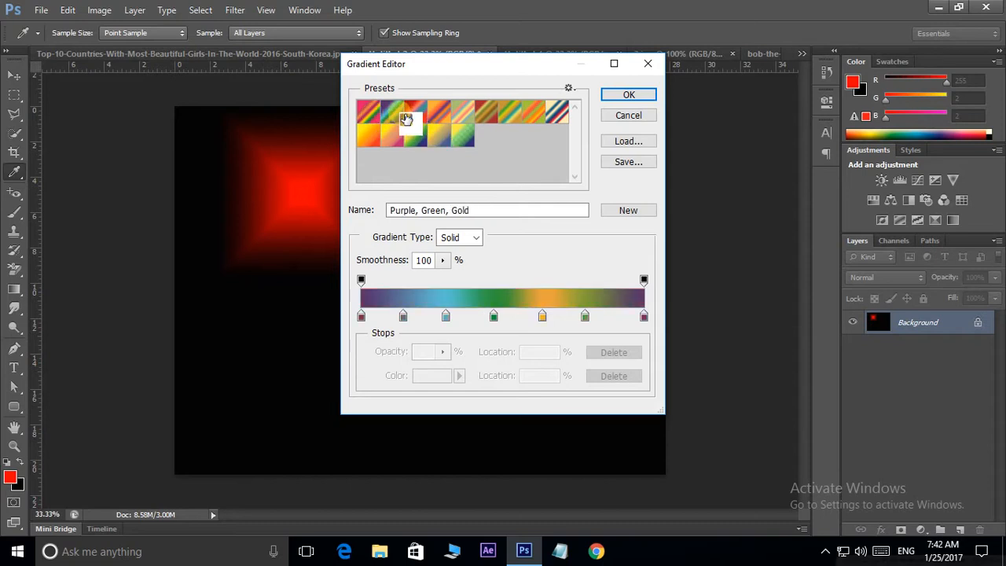
{"action": "left_click", "coordinate": [438, 120]}
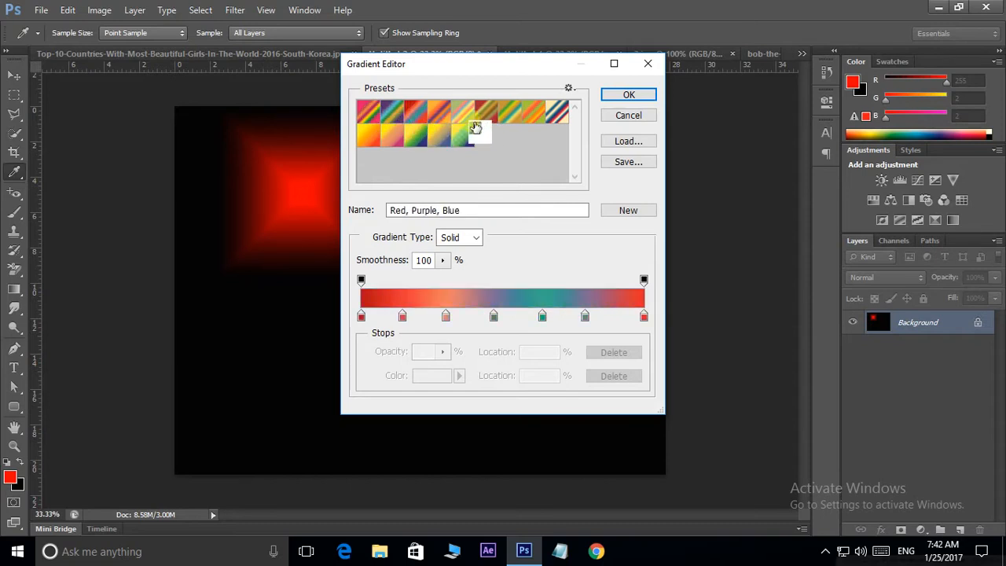
{"action": "left_click", "coordinate": [465, 121]}
{"action": "left_click", "coordinate": [628, 115]}
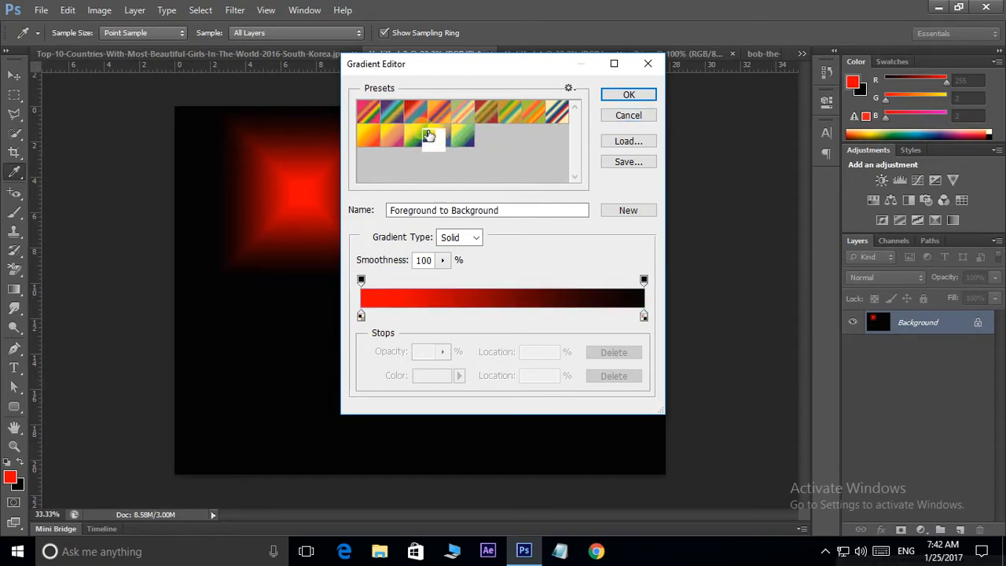
Append the Photographic Toning gradients to the presets in the Gradient Editor
{"action": "left_click", "coordinate": [570, 90]}
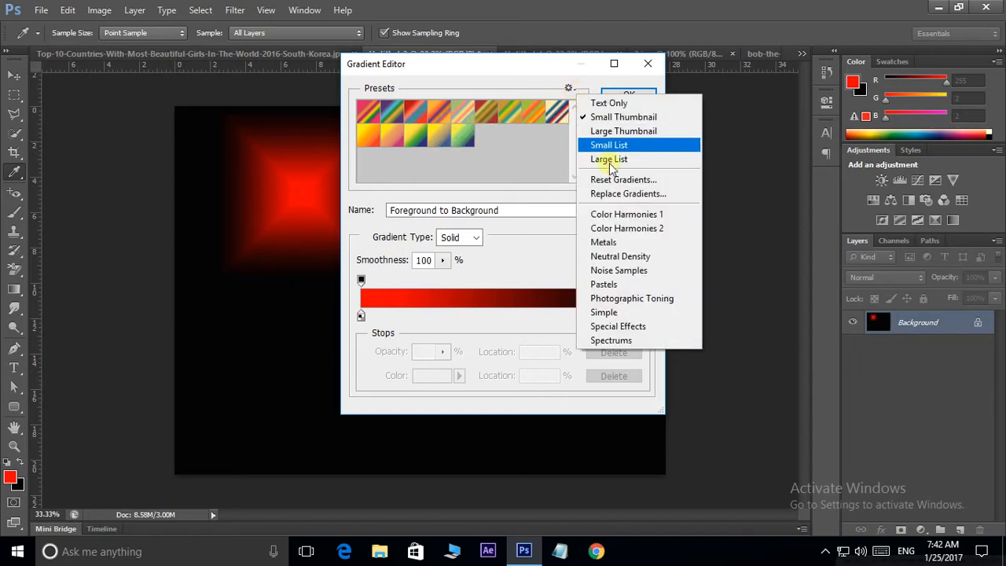
{"action": "left_click", "coordinate": [618, 299]}
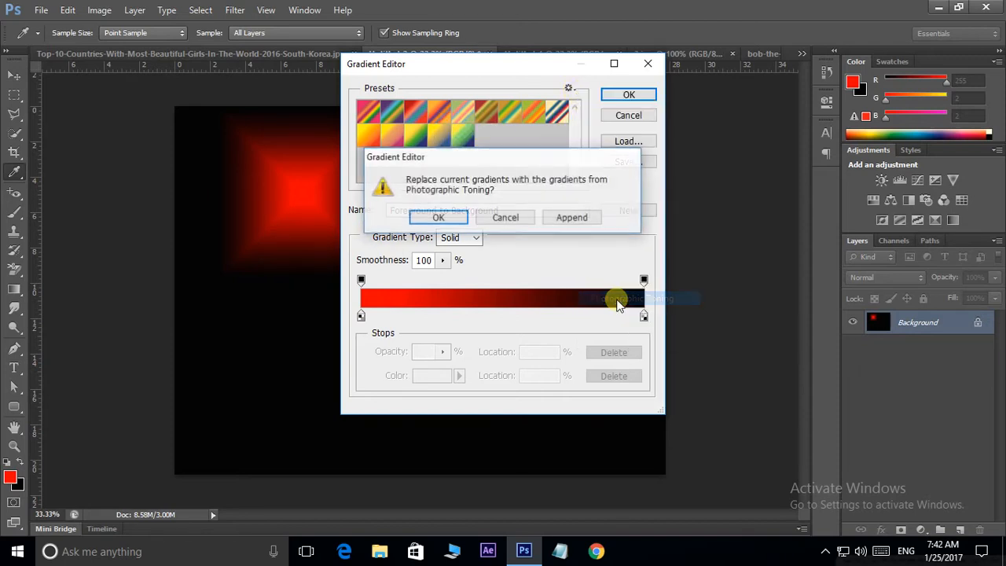
{"action": "left_click", "coordinate": [555, 220]}
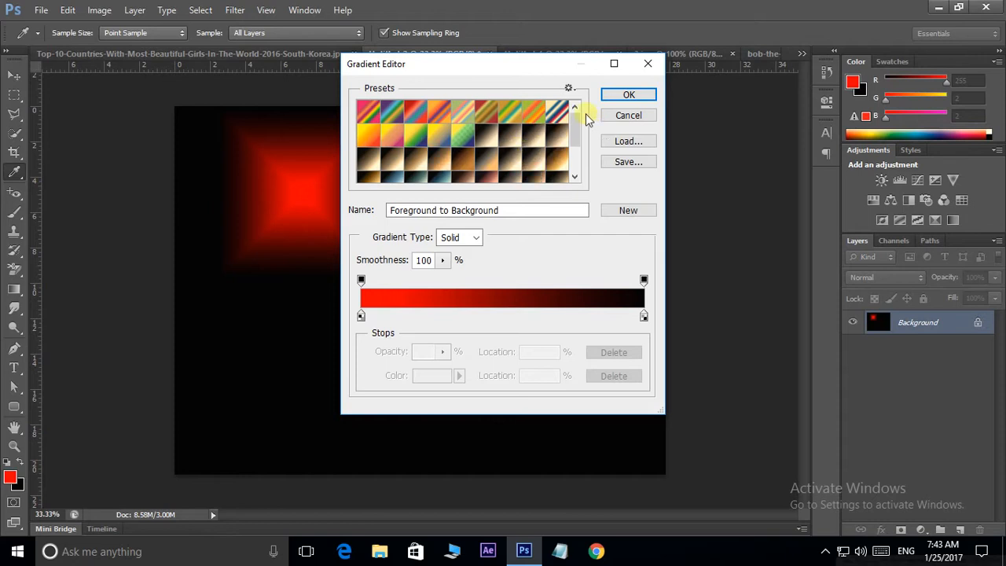
Preview several of the loaded gradient presets, including Sepia Highlights 2 and Magenta, Green, Yellow
{"action": "left_click", "coordinate": [507, 126]}
{"action": "left_click", "coordinate": [512, 161]}
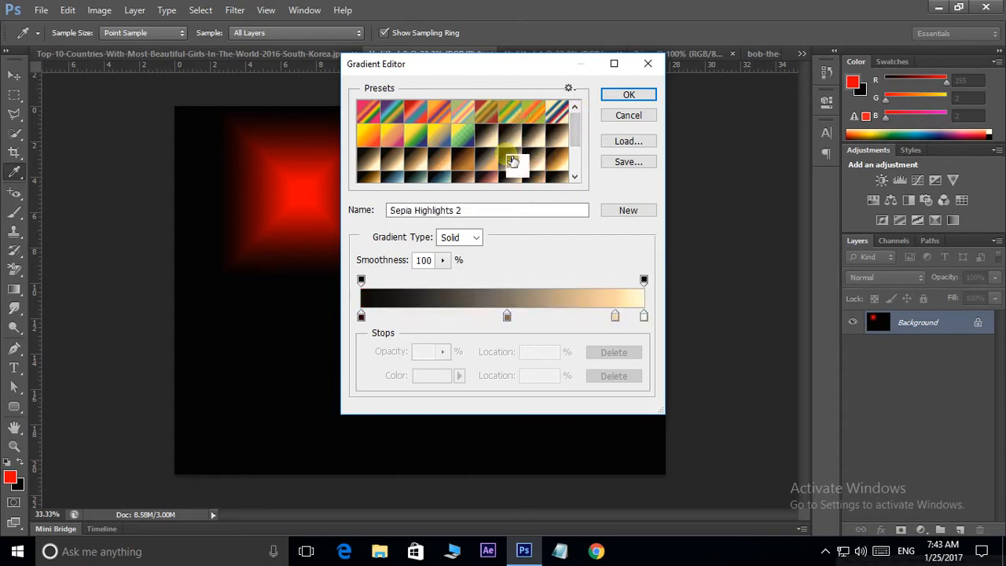
{"action": "left_click", "coordinate": [457, 161]}
{"action": "left_click", "coordinate": [371, 113]}
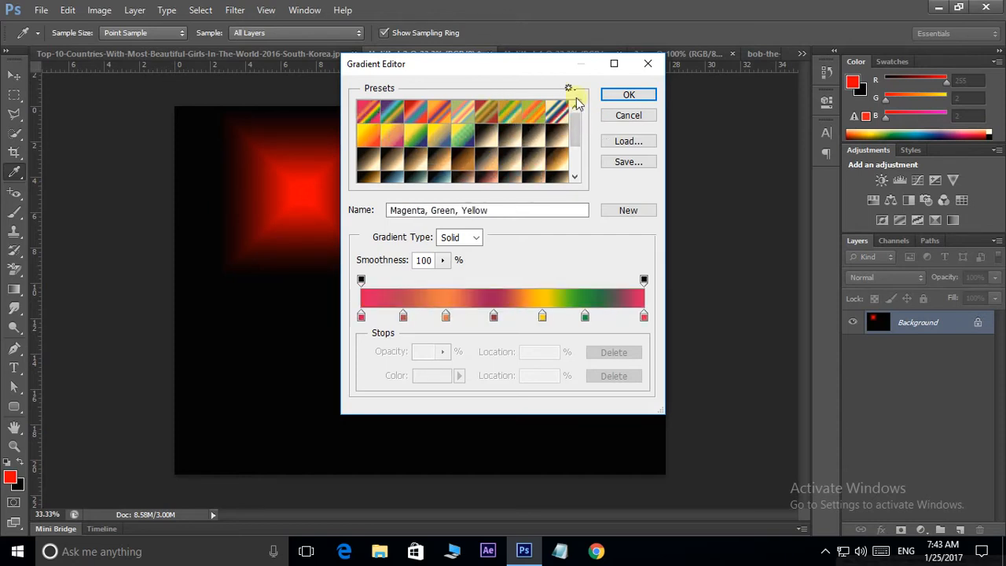
Try the preset display as Text Only, Large Thumbnail, Small Thumbnail, Small List and Large List, then return it to Small Thumbnail
{"action": "left_click", "coordinate": [572, 89]}
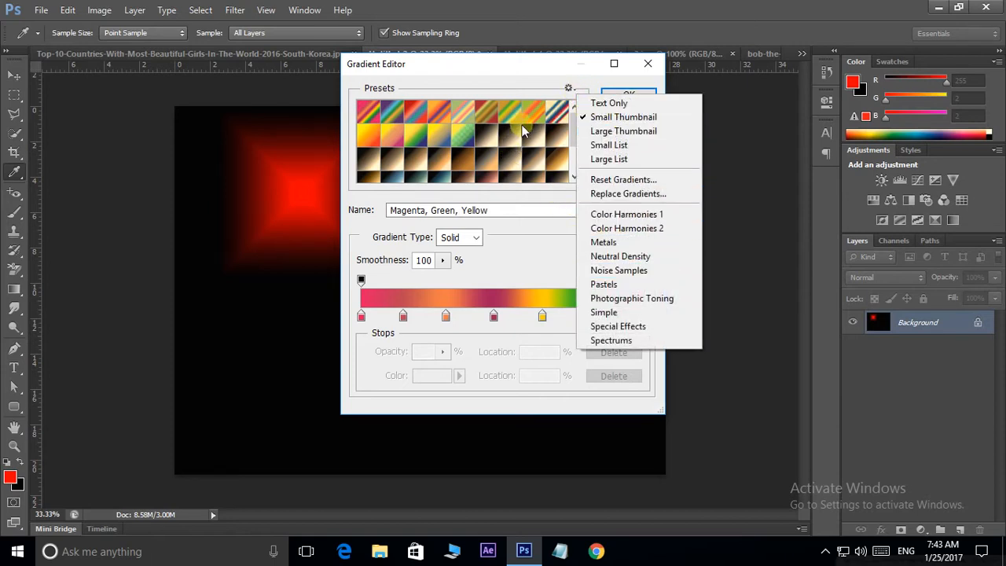
{"action": "left_click", "coordinate": [616, 105]}
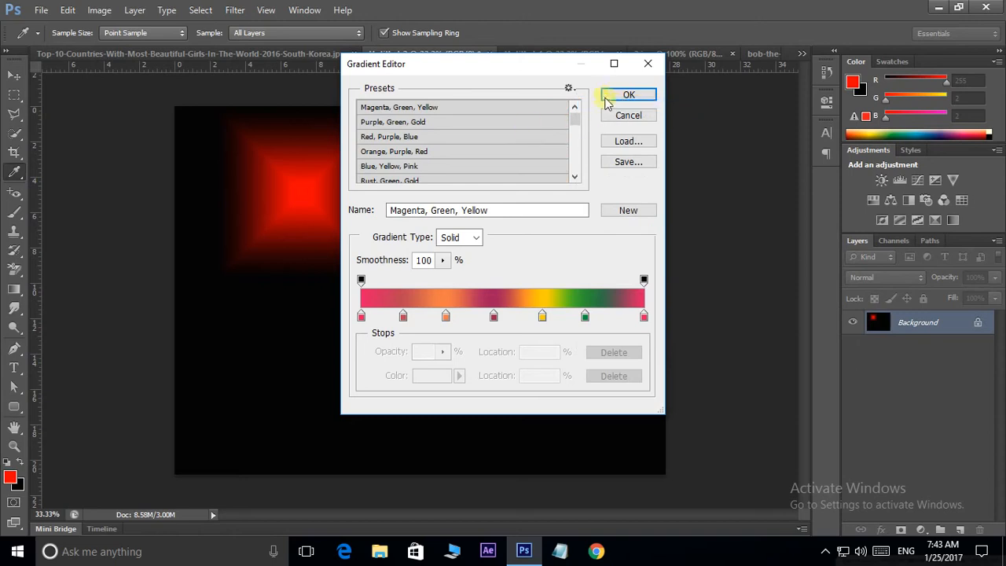
{"action": "left_click", "coordinate": [569, 88]}
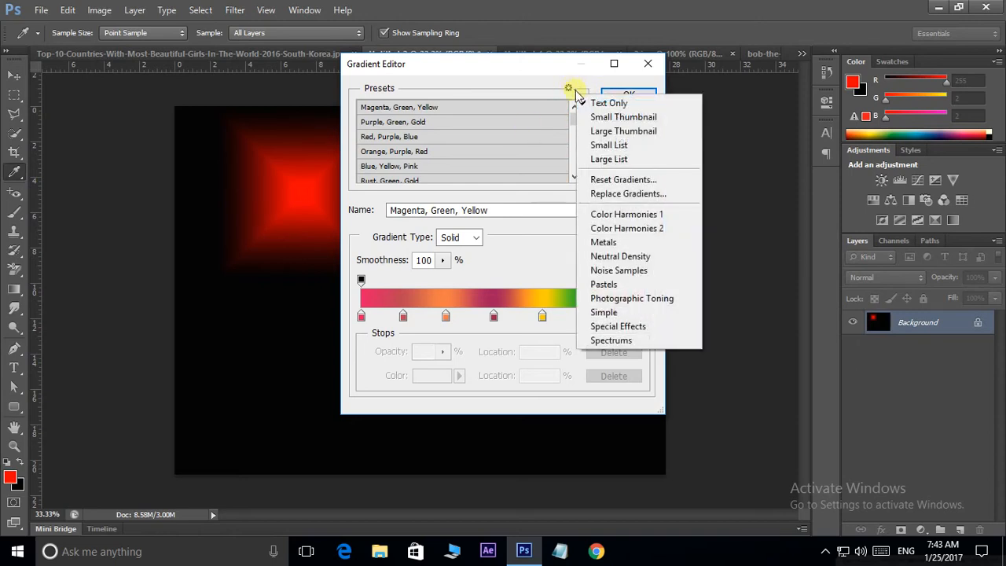
{"action": "left_click", "coordinate": [587, 129]}
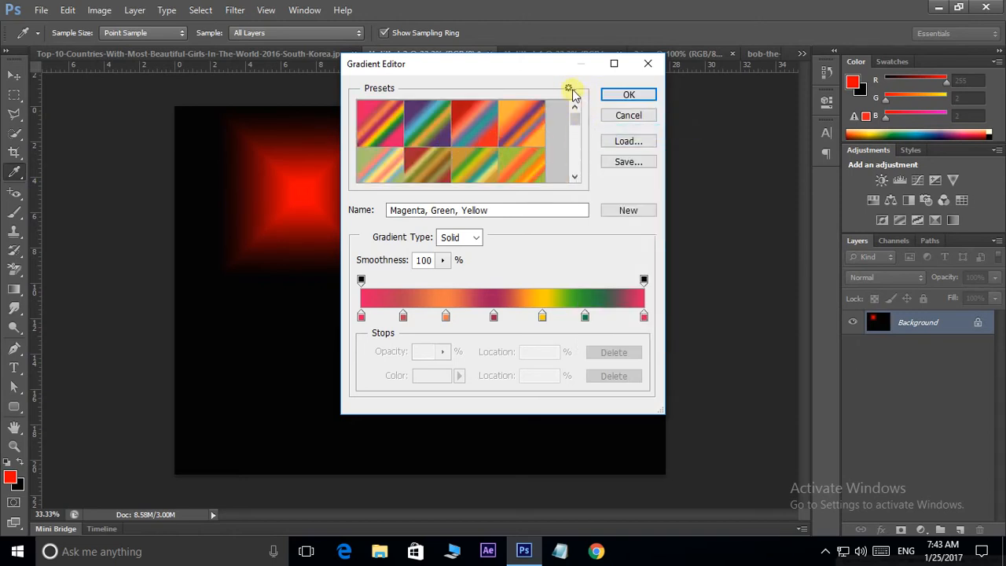
{"action": "left_click", "coordinate": [569, 88]}
{"action": "left_click", "coordinate": [594, 117]}
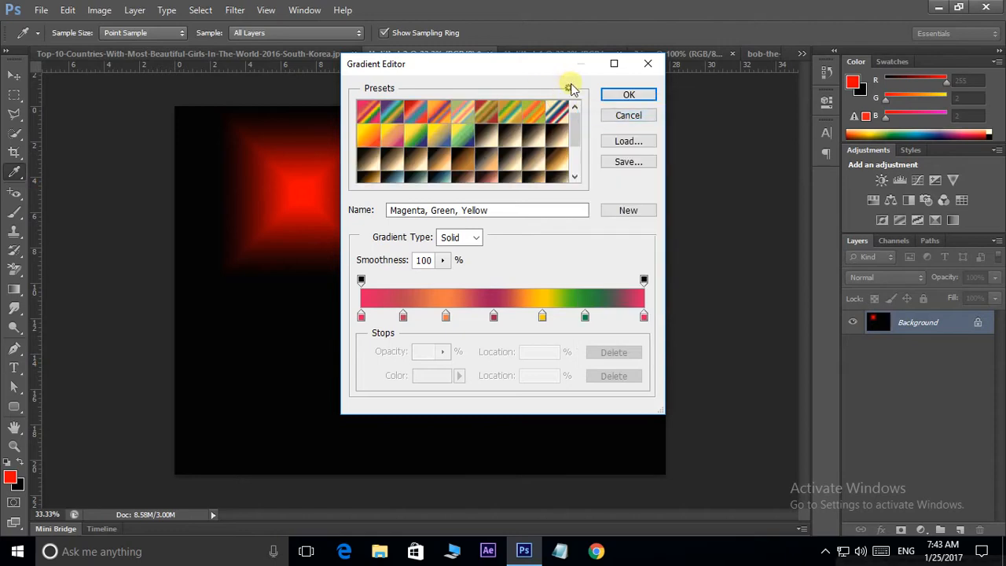
{"action": "left_click", "coordinate": [568, 87]}
{"action": "left_click", "coordinate": [599, 141]}
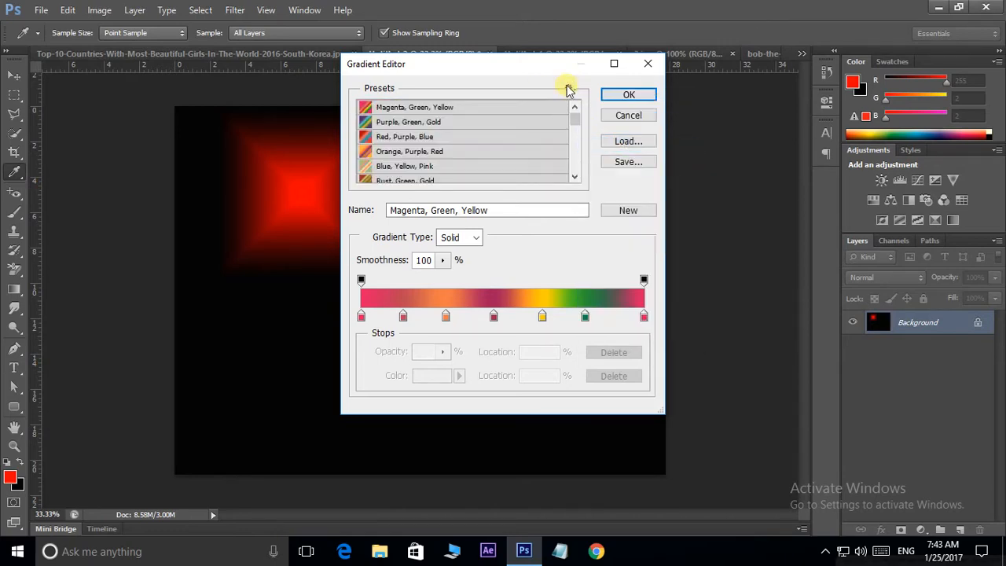
{"action": "left_click", "coordinate": [569, 87]}
{"action": "left_click", "coordinate": [603, 160]}
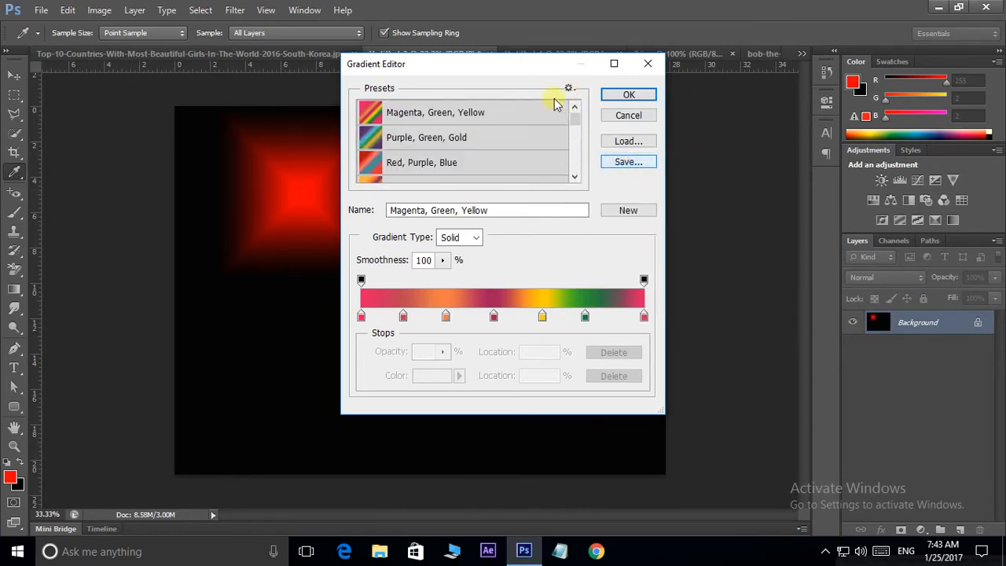
{"action": "left_click", "coordinate": [568, 87]}
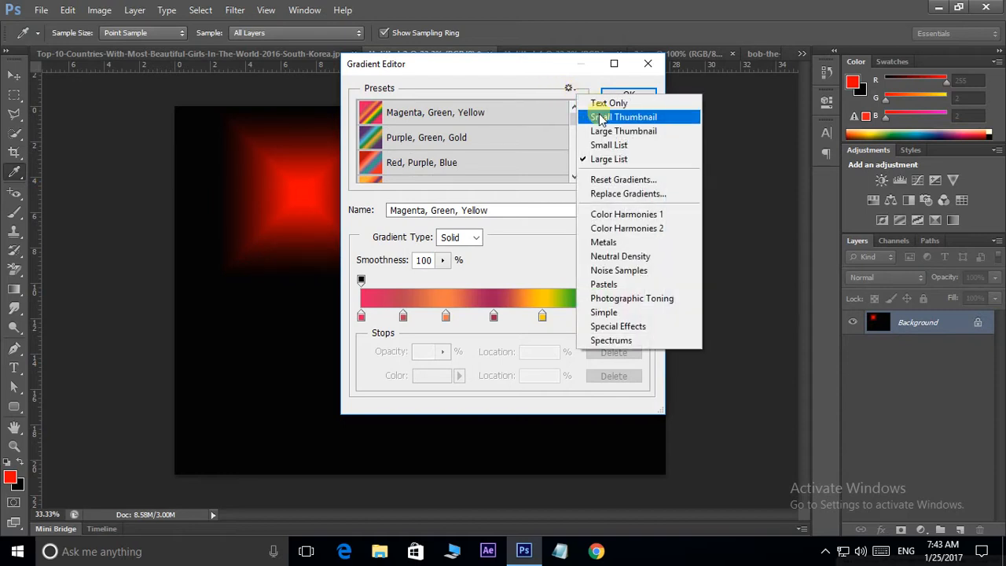
{"action": "left_click", "coordinate": [604, 120]}
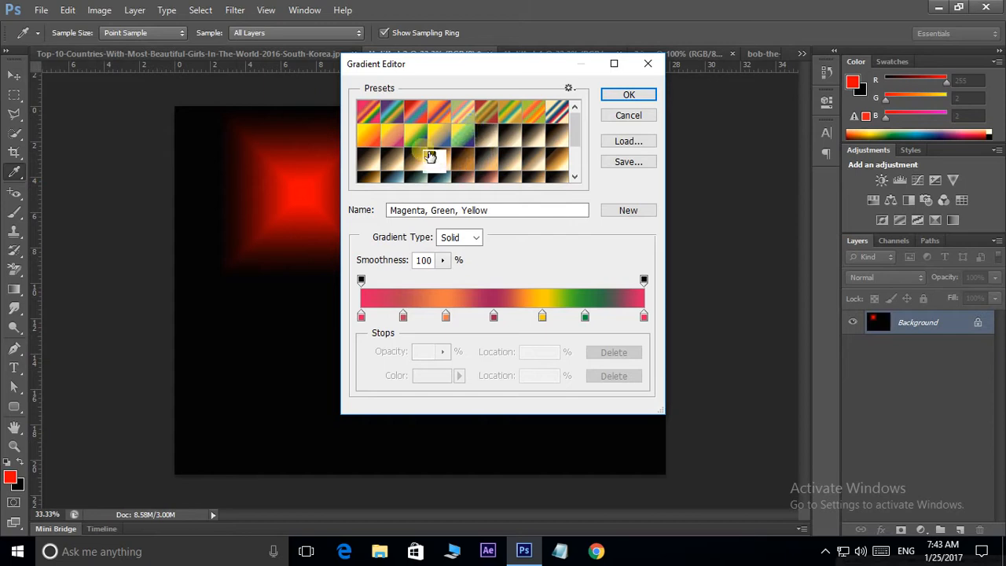
Choose the Orange, Purple, Red gradient preset as the base for a custom gradient
{"action": "left_click", "coordinate": [412, 132]}
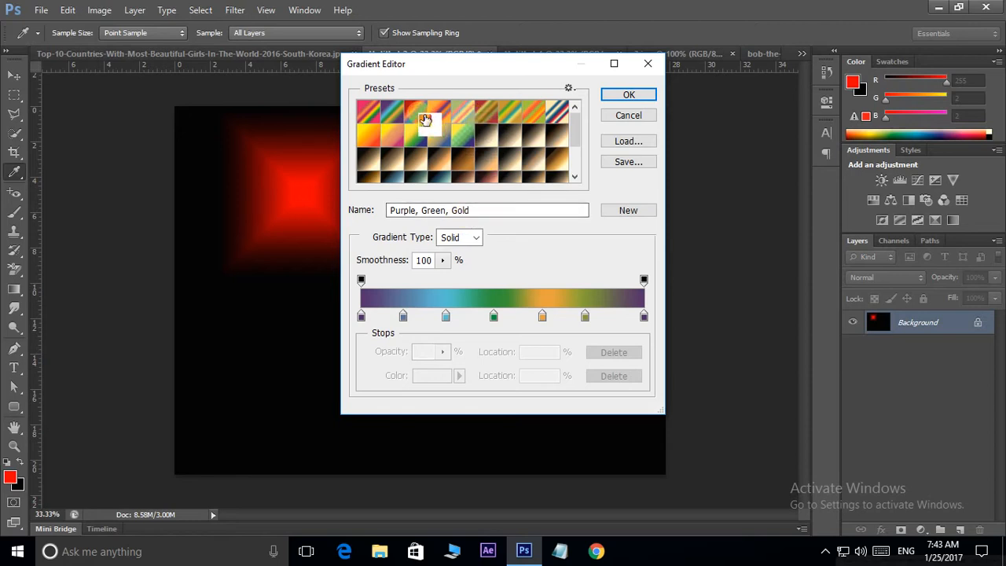
{"action": "left_click", "coordinate": [439, 120]}
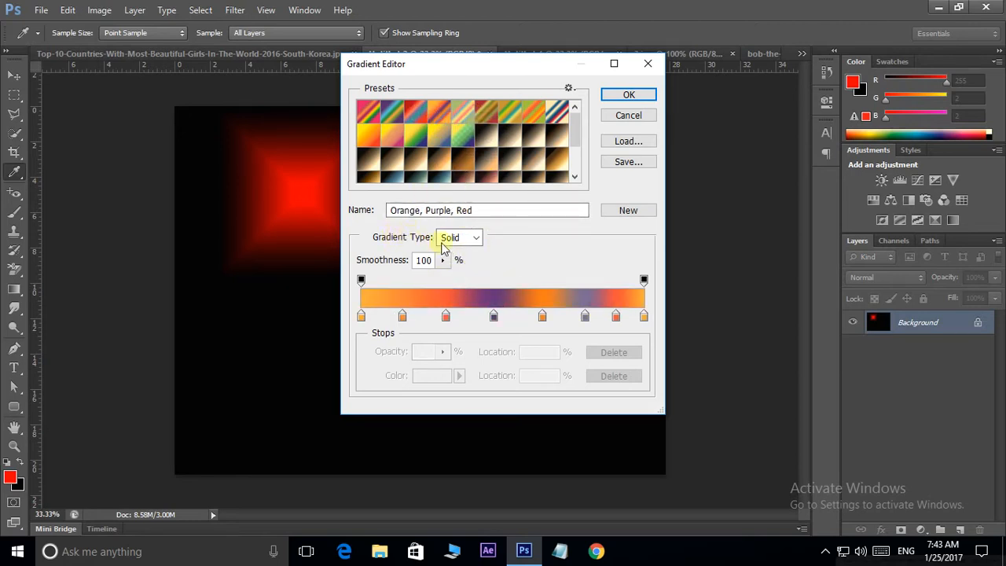
Try the Noise gradient type and a reduced Smoothness of 7%, restoring Solid and 100% Smoothness
{"action": "left_click", "coordinate": [468, 245]}
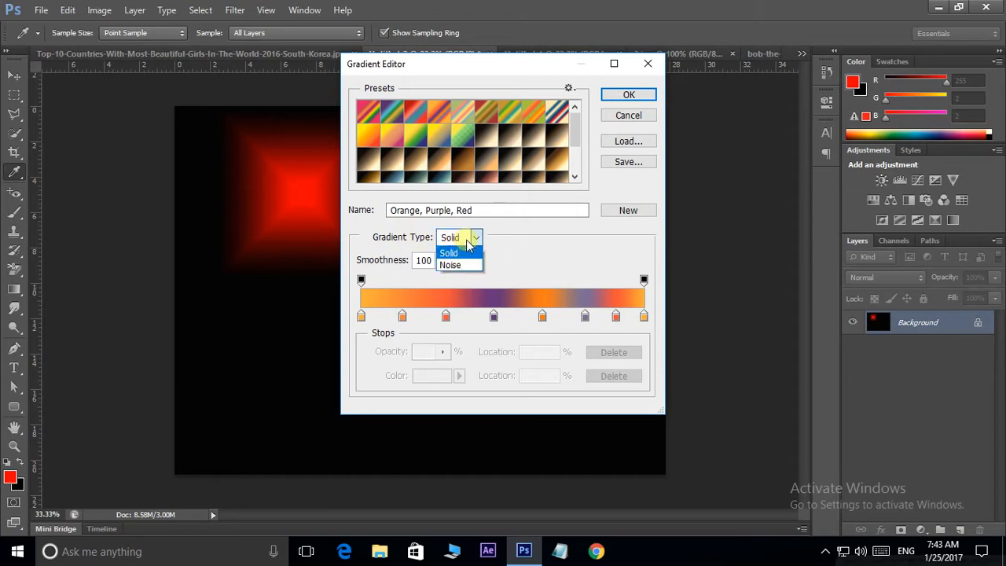
{"action": "left_click", "coordinate": [458, 261]}
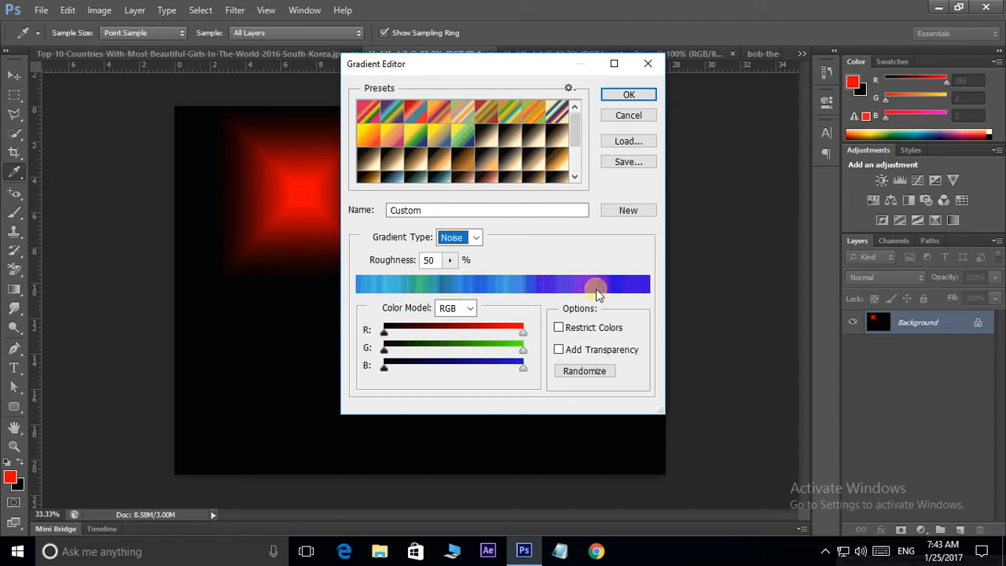
{"action": "left_click", "coordinate": [476, 236]}
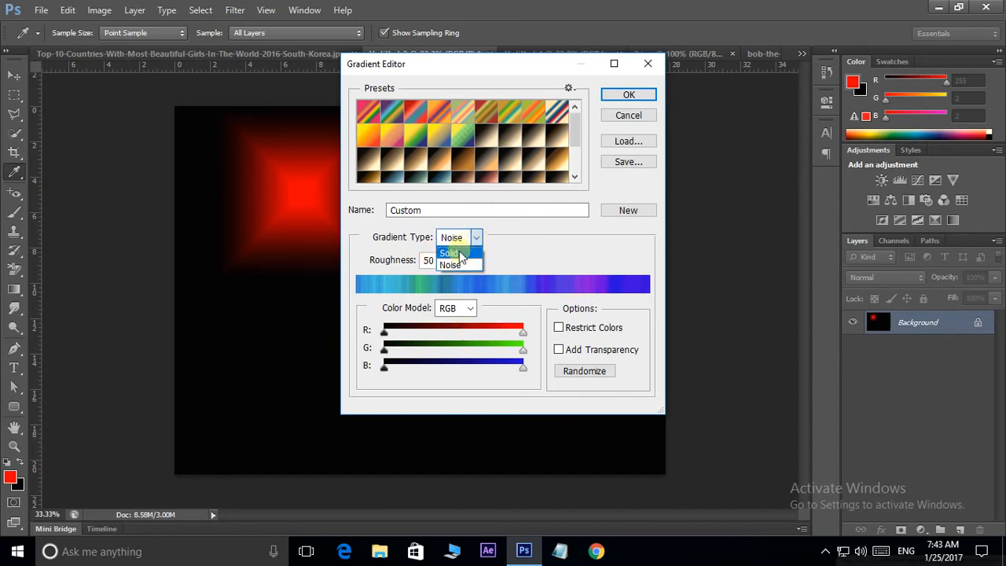
{"action": "left_click", "coordinate": [459, 254]}
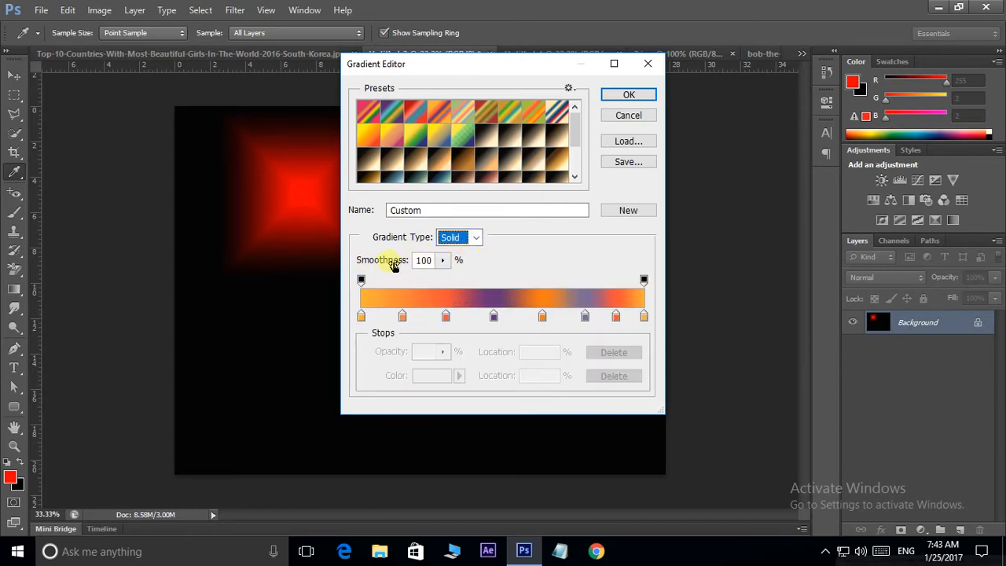
{"action": "left_click_drag", "start_coordinate": [442, 260], "coordinate": [377, 285]}
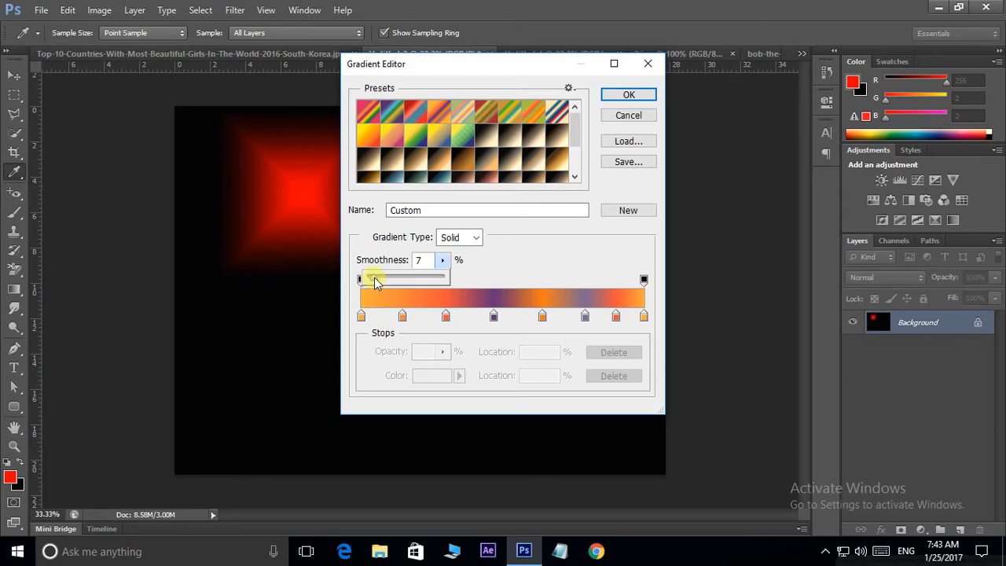
{"action": "left_click_drag", "start_coordinate": [375, 282], "coordinate": [444, 283]}
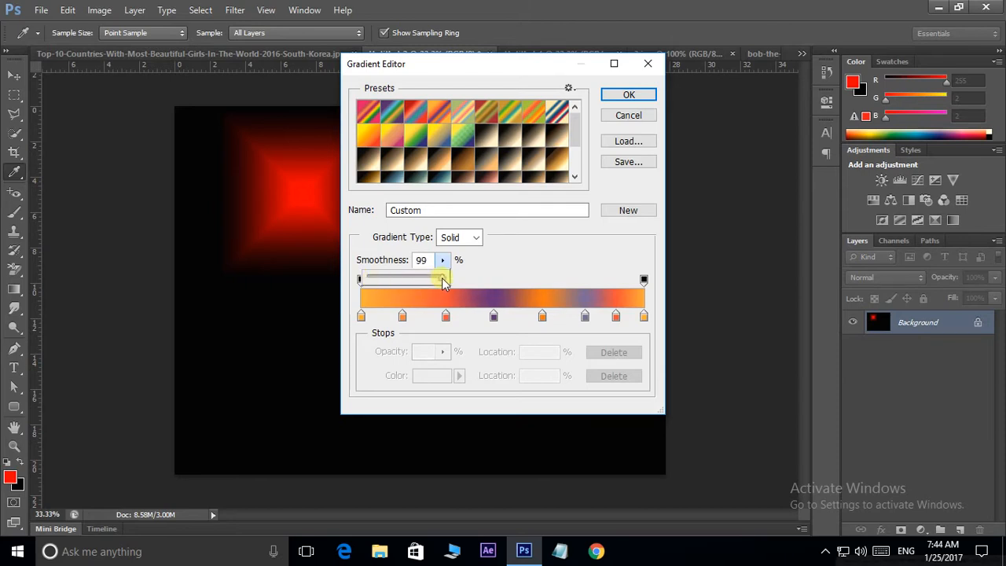
{"action": "left_click", "coordinate": [513, 265]}
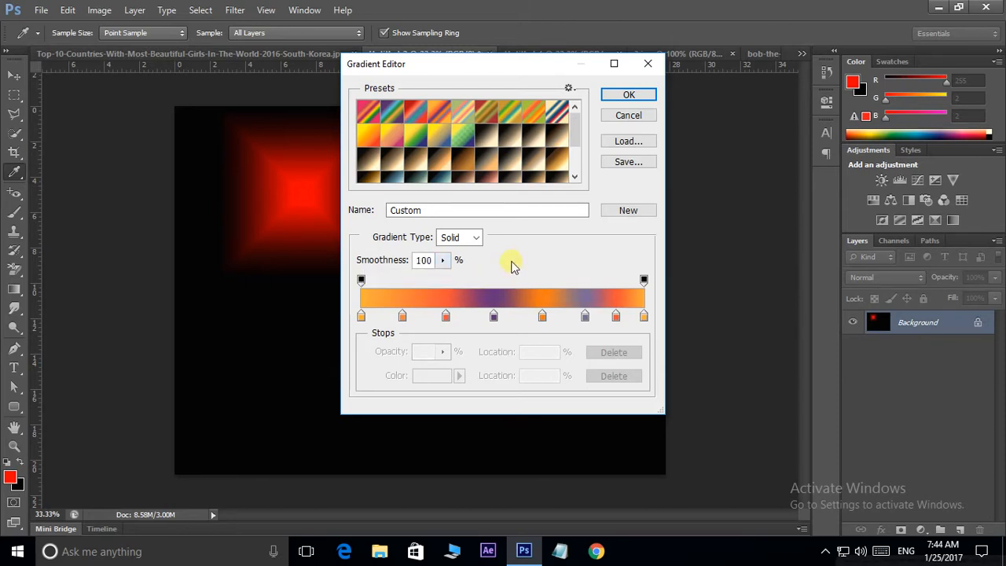
Change the colour stop at 15% to bright green (52f65a)
{"action": "left_click", "coordinate": [401, 316]}
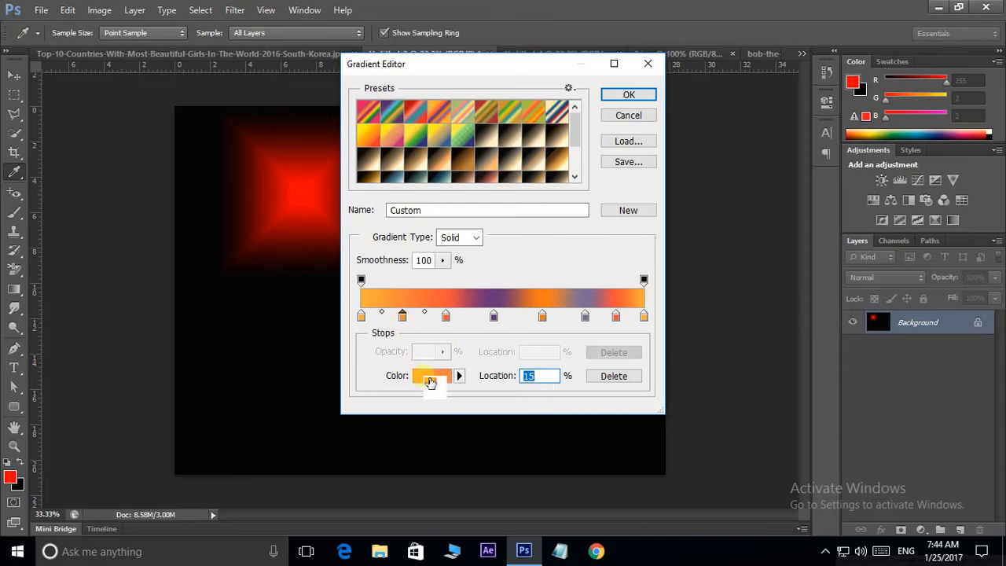
{"action": "left_click", "coordinate": [430, 382]}
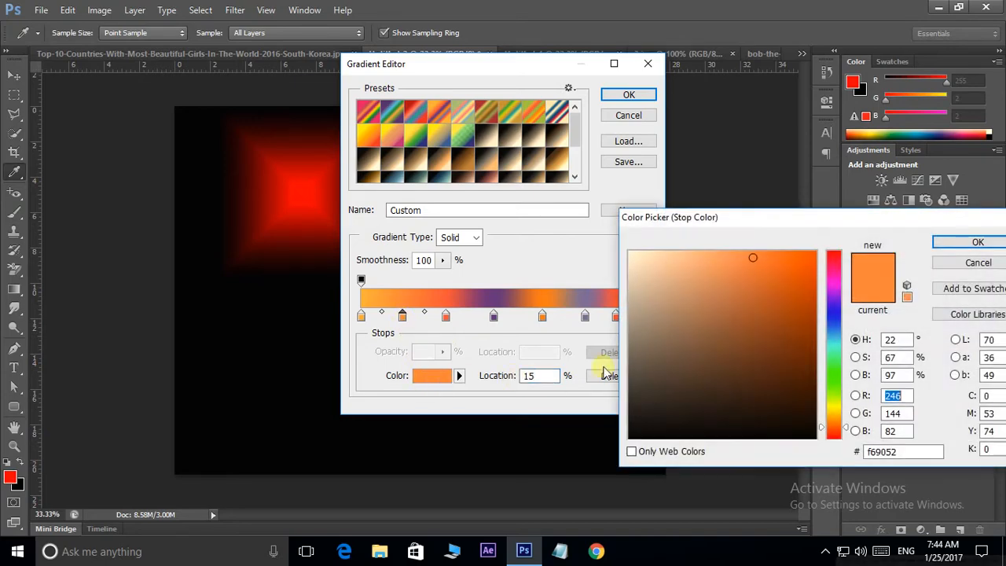
{"action": "left_click", "coordinate": [840, 374]}
{"action": "left_click", "coordinate": [839, 375]}
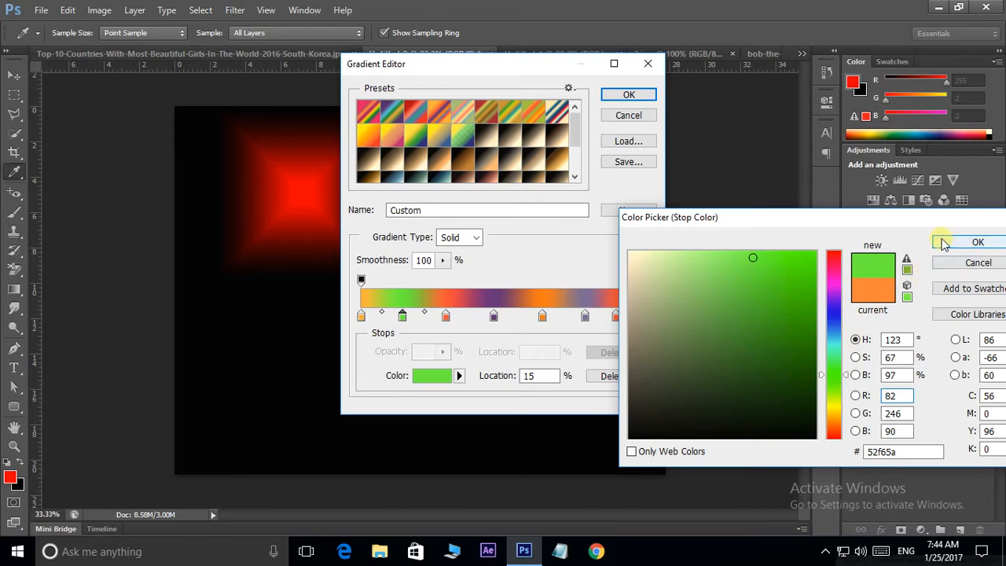
{"action": "left_click", "coordinate": [944, 243]}
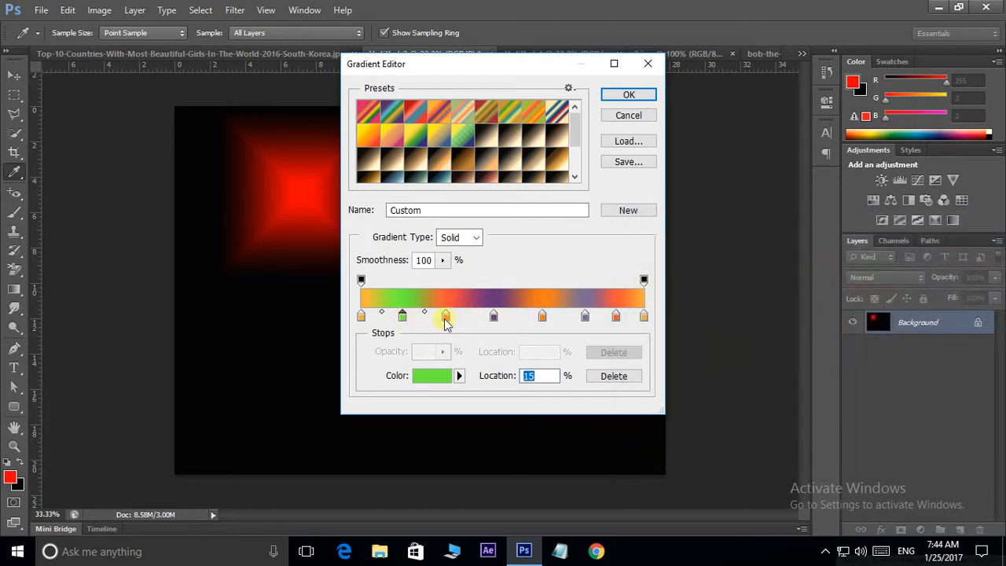
Remove the red-orange colour stop beside the green one and set the green stop's location to 22%
{"action": "left_click_drag", "start_coordinate": [446, 315], "coordinate": [471, 539]}
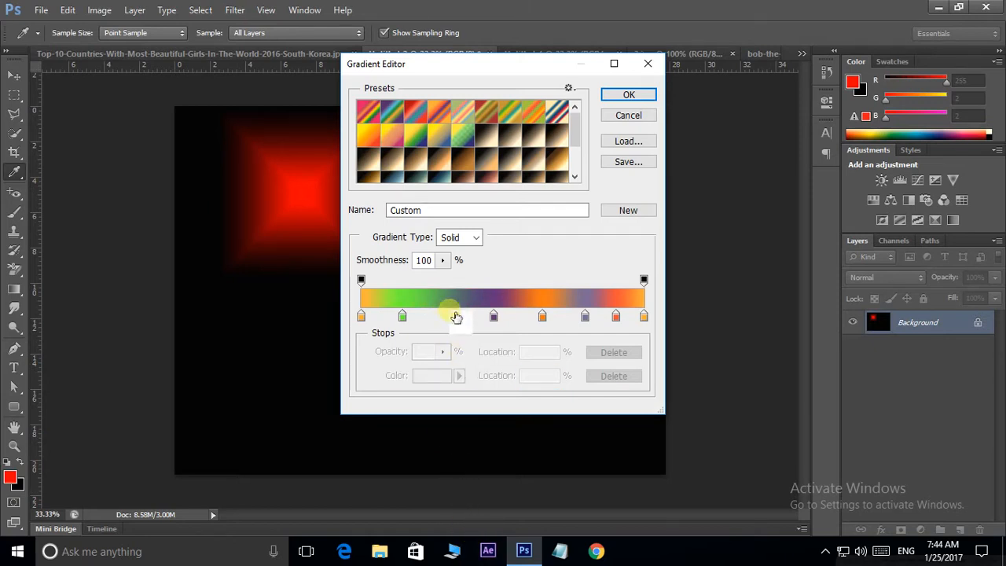
{"action": "left_click", "coordinate": [401, 316]}
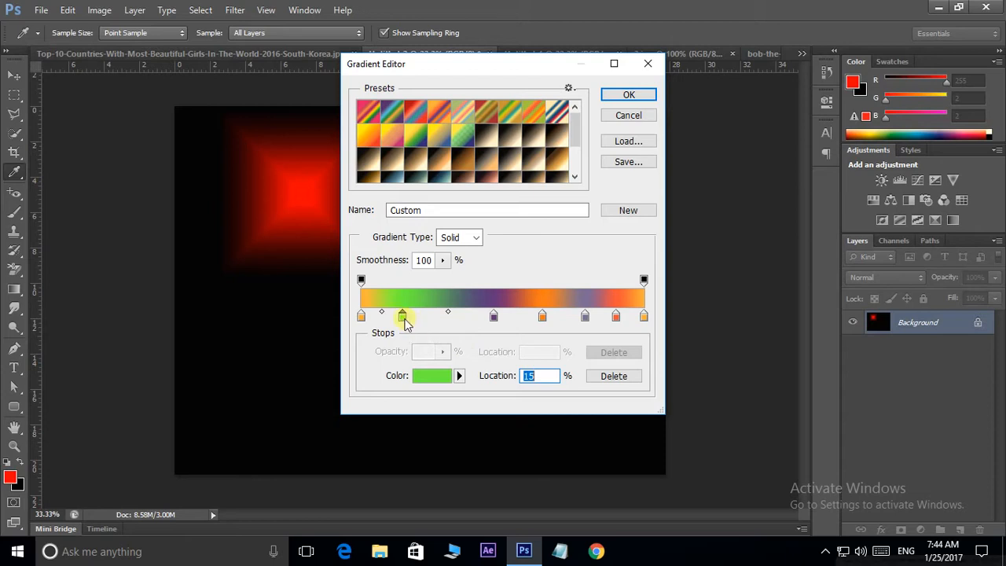
{"action": "left_click_drag", "start_coordinate": [404, 322], "coordinate": [416, 323]}
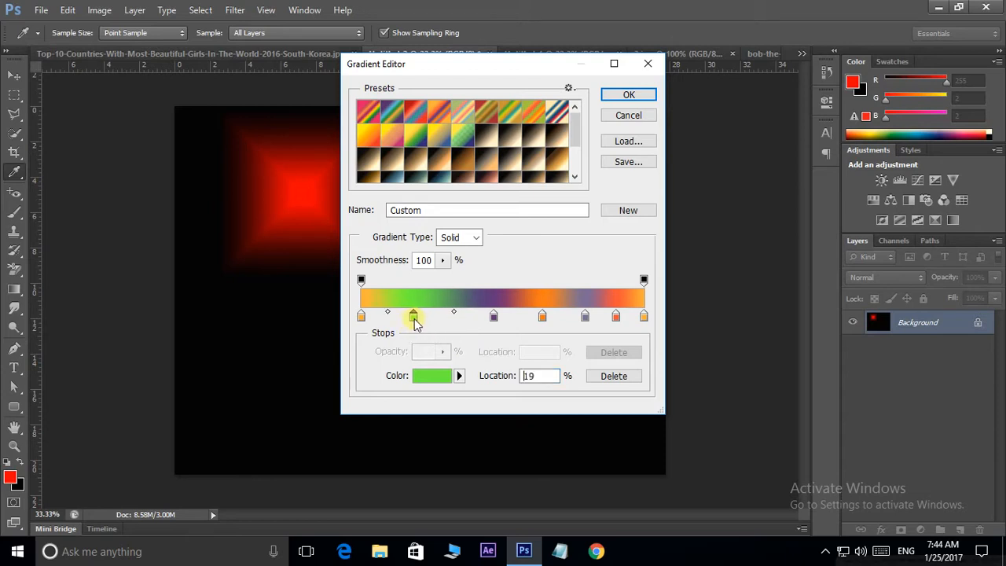
{"action": "left_click_drag", "start_coordinate": [544, 381], "coordinate": [507, 381]}
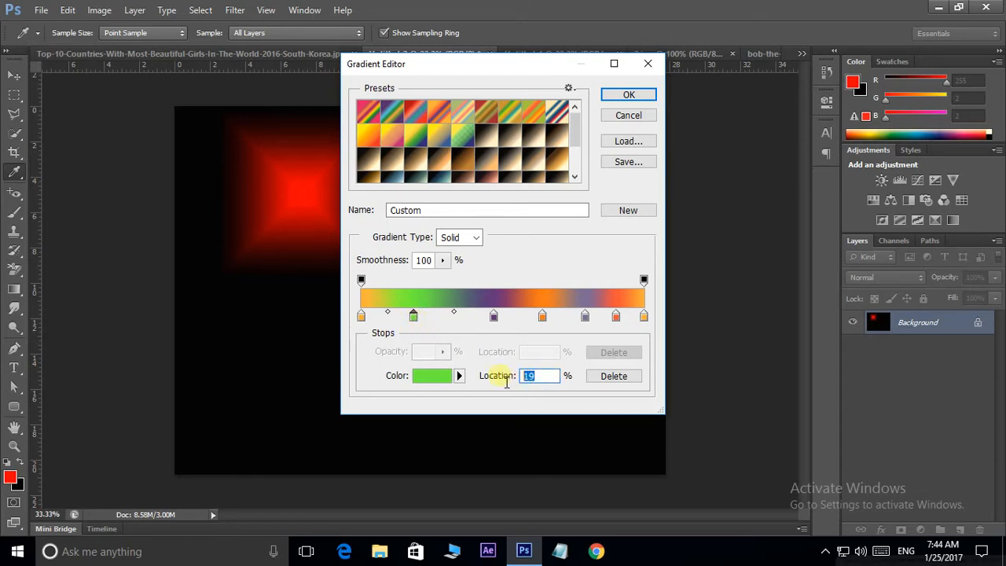
{"action": "type", "text": "22"}
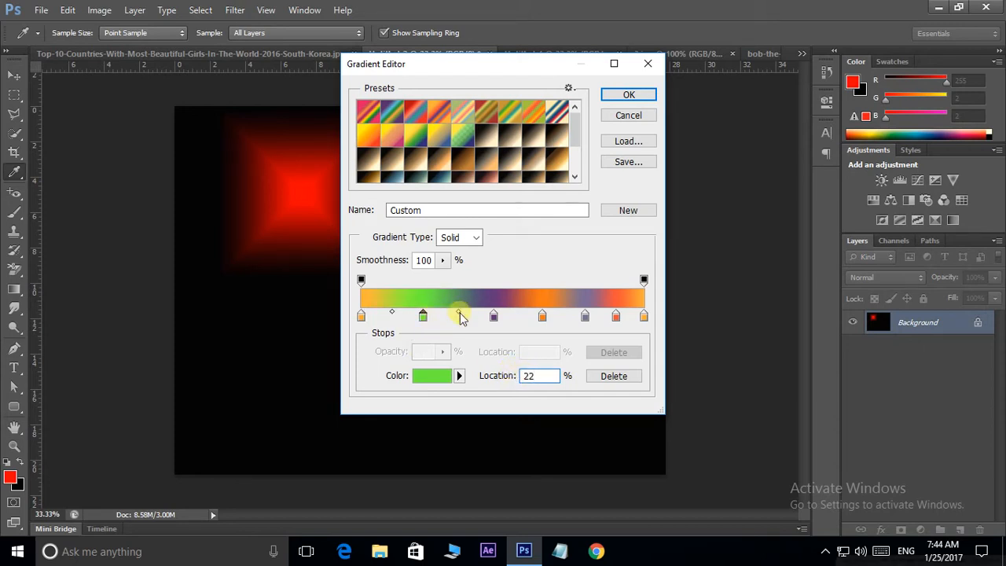
Remove the dark purple colour stop between the green and orange stops
{"action": "mouse_move", "coordinate": [459, 315]}
{"action": "left_mouse_down"}
{"action": "mouse_move", "coordinate": [449, 317]}
{"action": "mouse_move", "coordinate": [459, 315]}
{"action": "left_mouse_up"}
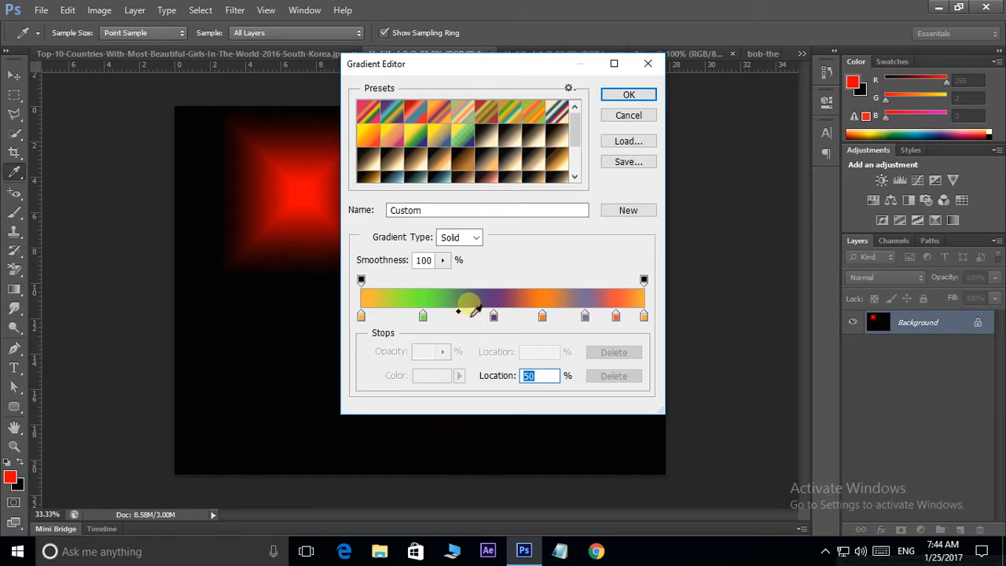
{"action": "left_click_drag", "start_coordinate": [464, 319], "coordinate": [460, 407]}
{"action": "left_click", "coordinate": [476, 314]}
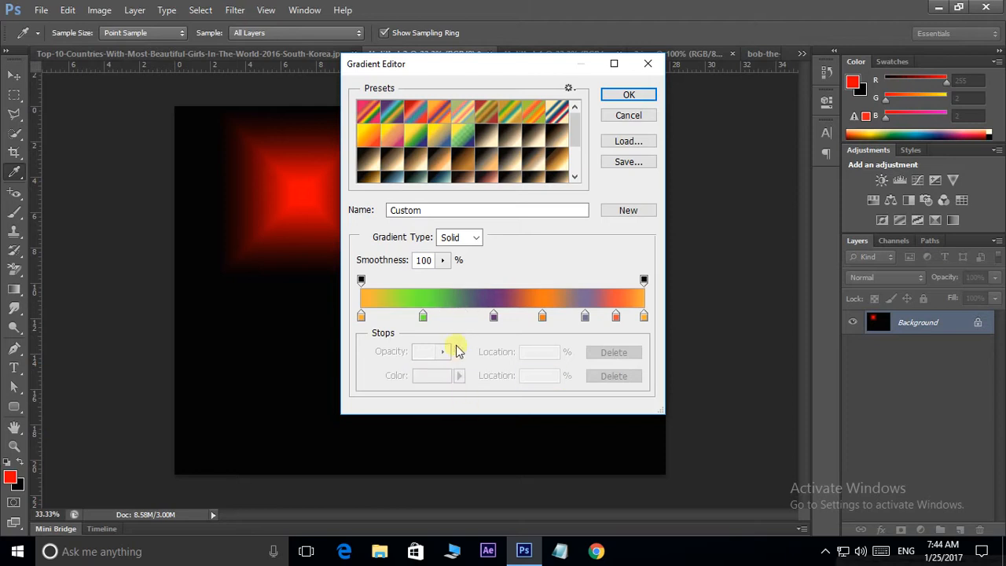
{"action": "left_click_drag", "start_coordinate": [493, 319], "coordinate": [493, 388]}
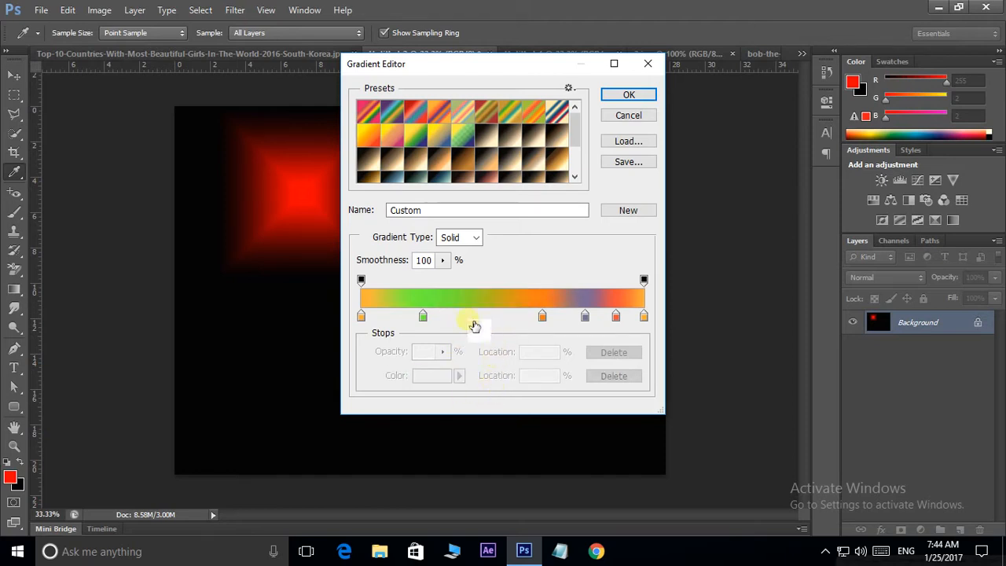
Move the green stop closer to the orange one with their midpoint at 54%, and remove the greyish-purple stop
{"action": "left_click_drag", "start_coordinate": [423, 319], "coordinate": [503, 316]}
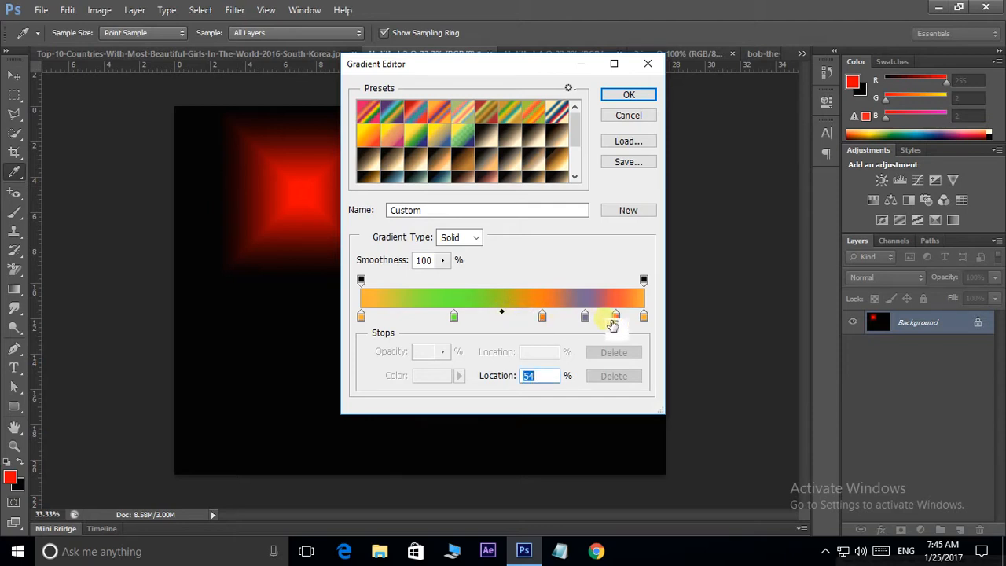
{"action": "left_click_drag", "start_coordinate": [585, 317], "coordinate": [583, 406]}
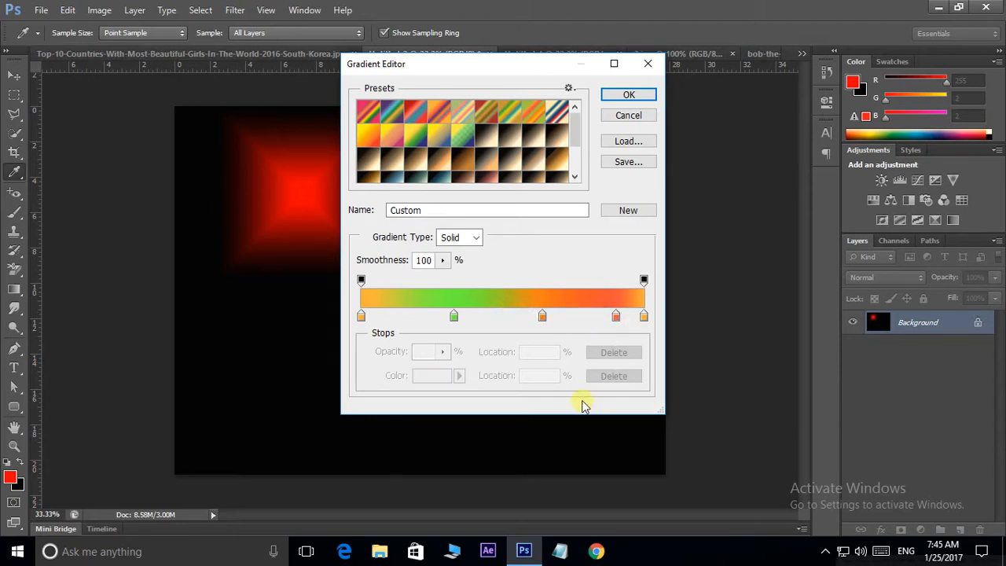
Add an opacity stop at location 30% above the gradient bar and set its opacity to 19%
{"action": "left_click", "coordinate": [449, 283]}
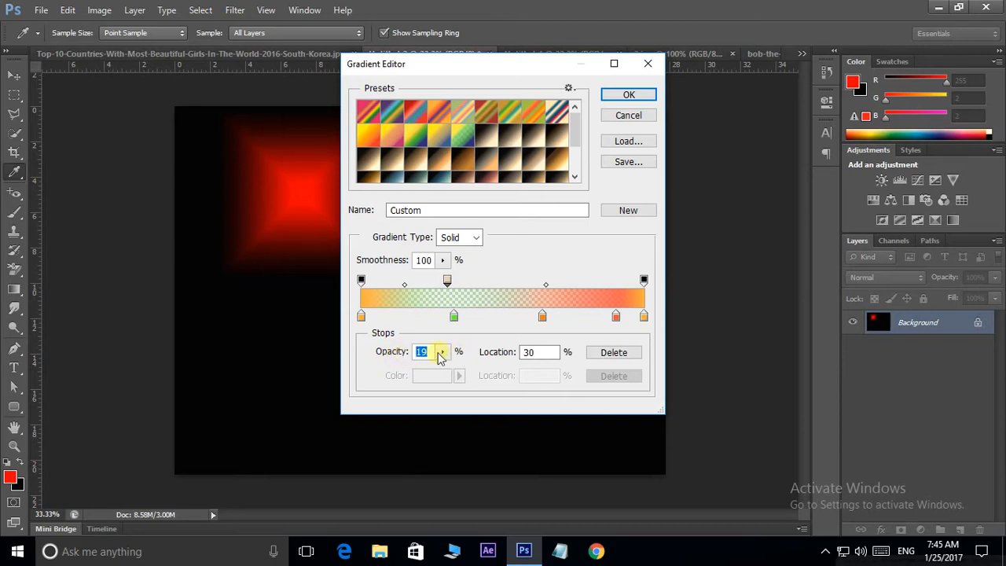
Replace the opacity stop at location 30% with one at location 45% set to 18% opacity
{"action": "left_click_drag", "start_coordinate": [444, 358], "coordinate": [420, 376]}
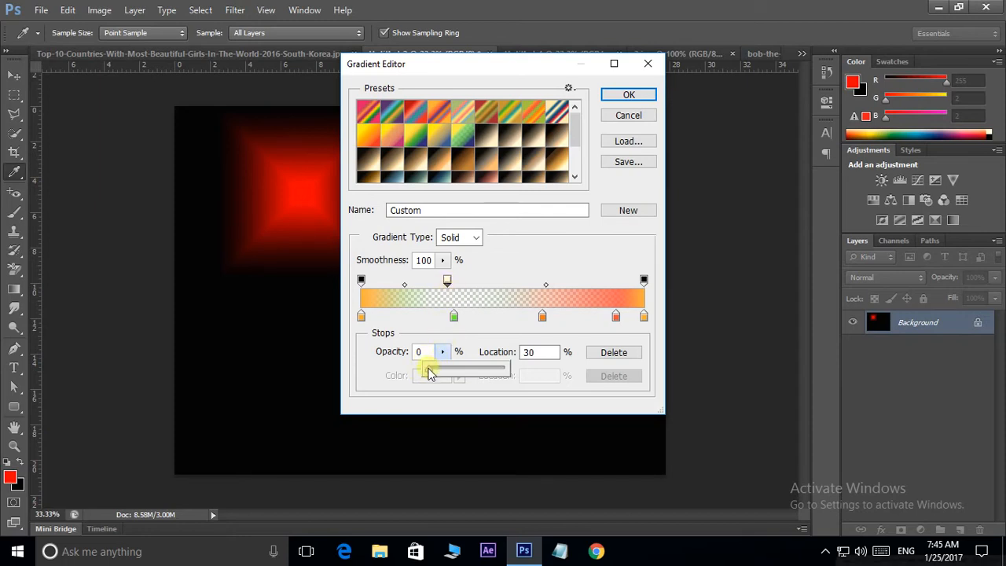
{"action": "left_click_drag", "start_coordinate": [430, 375], "coordinate": [458, 372]}
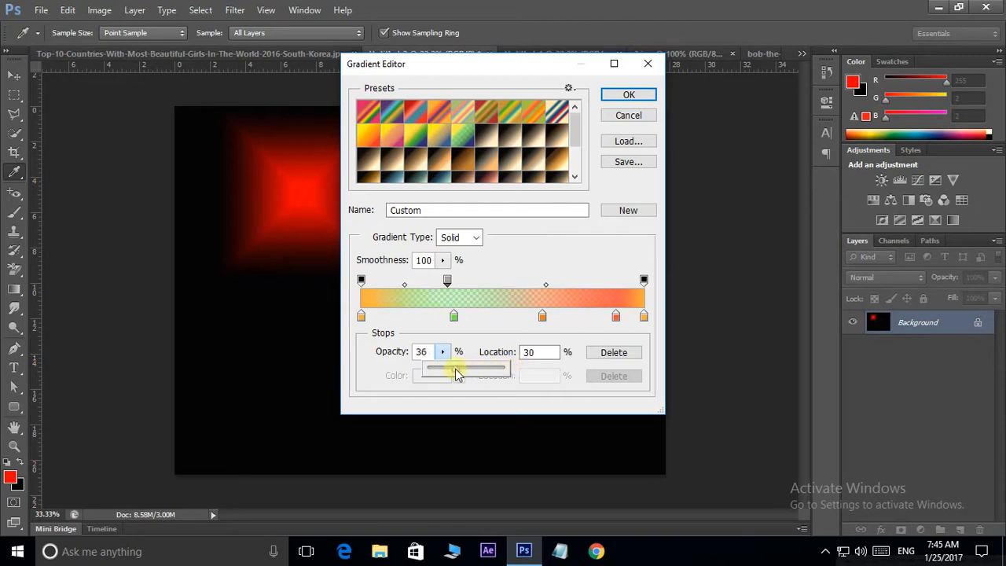
{"action": "left_click", "coordinate": [614, 352]}
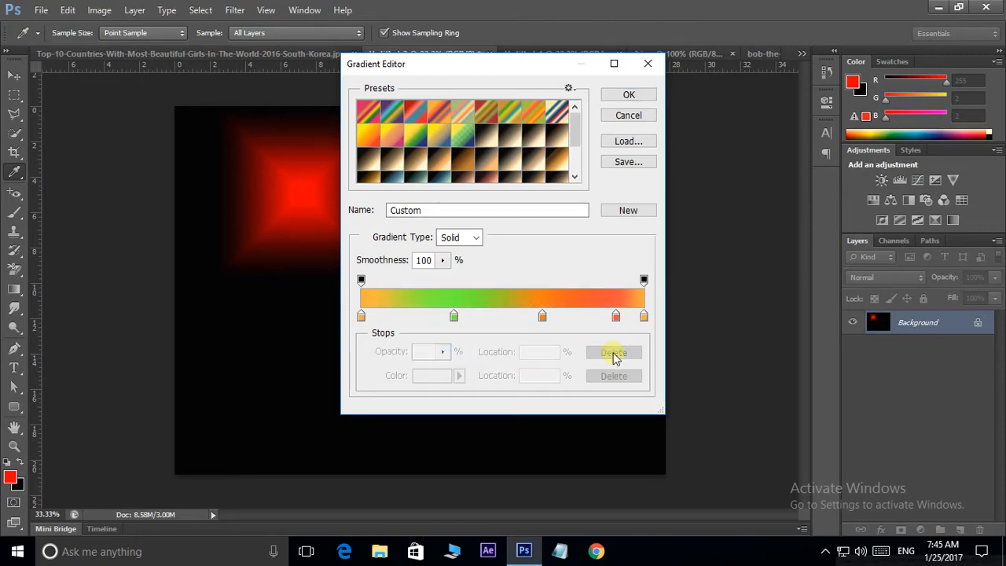
{"action": "left_click", "coordinate": [490, 282]}
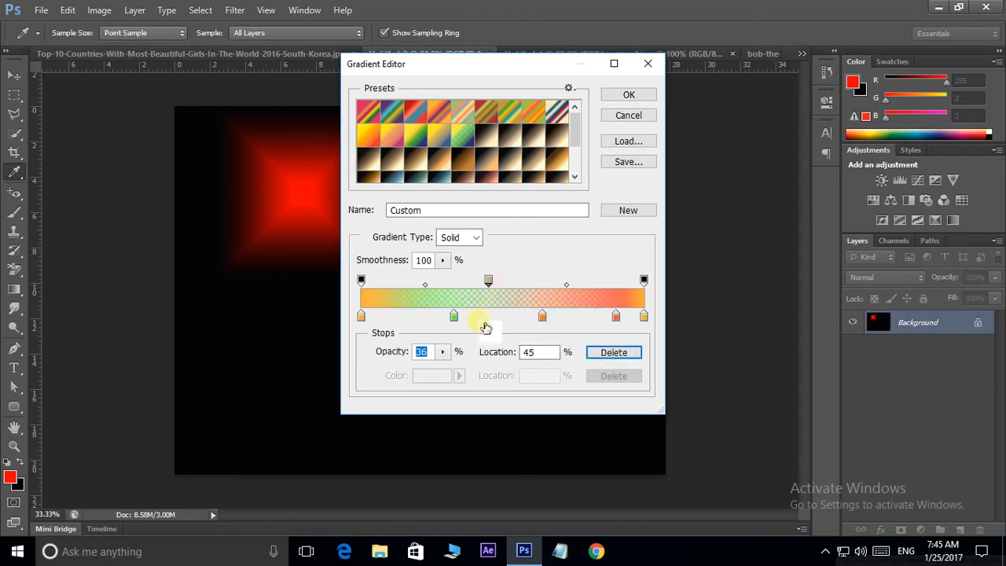
{"action": "left_click", "coordinate": [443, 353]}
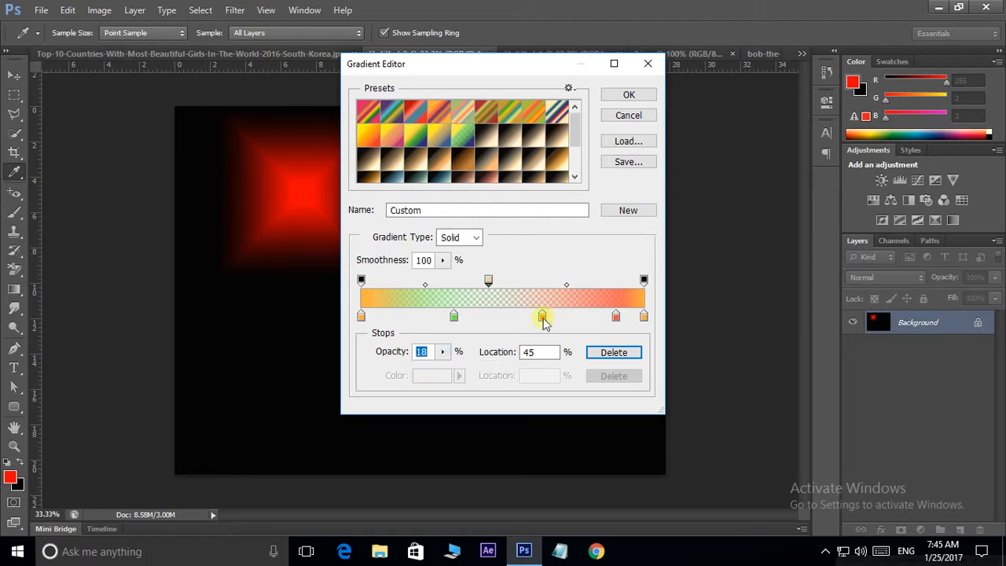
Recolour the orange stop at location 64% to purple bb00f8 and remove the red-orange stop beside it
{"action": "left_click", "coordinate": [541, 316]}
{"action": "left_click", "coordinate": [424, 375]}
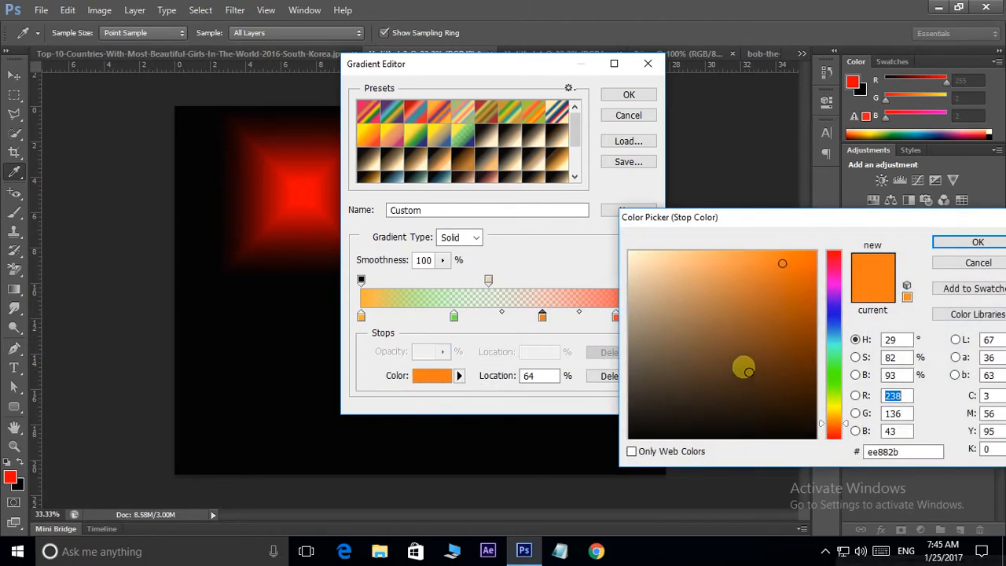
{"action": "mouse_move", "coordinate": [831, 315]}
{"action": "left_mouse_down"}
{"action": "mouse_move", "coordinate": [836, 294]}
{"action": "mouse_move", "coordinate": [815, 256]}
{"action": "left_mouse_up"}
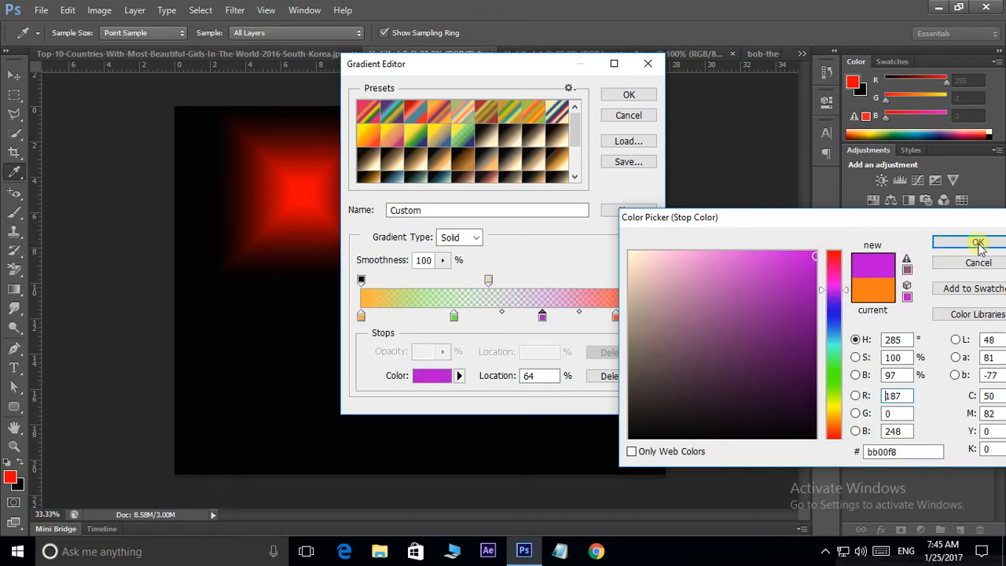
{"action": "left_click", "coordinate": [974, 242]}
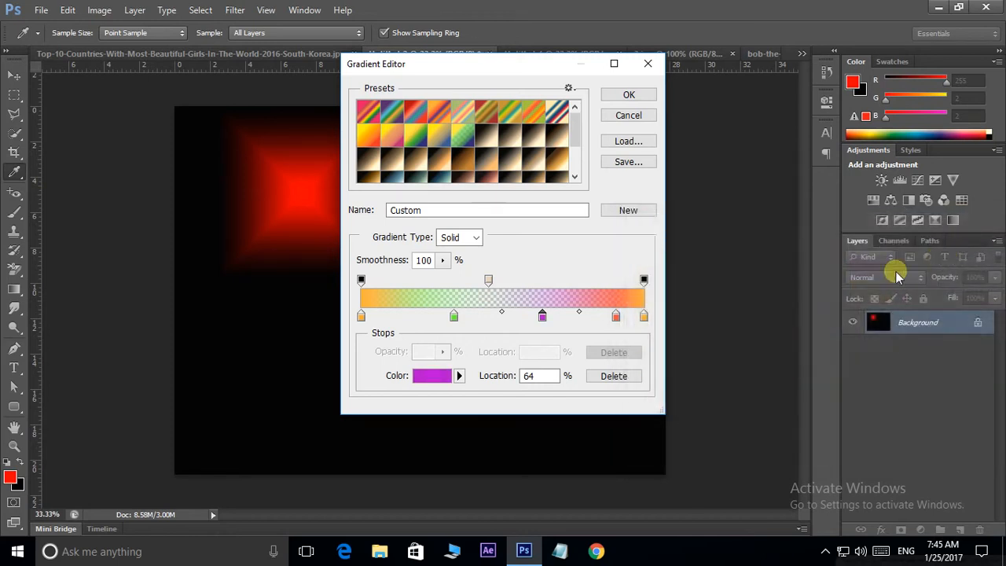
{"action": "left_click", "coordinate": [616, 316]}
{"action": "left_click_drag", "start_coordinate": [616, 316], "coordinate": [618, 343]}
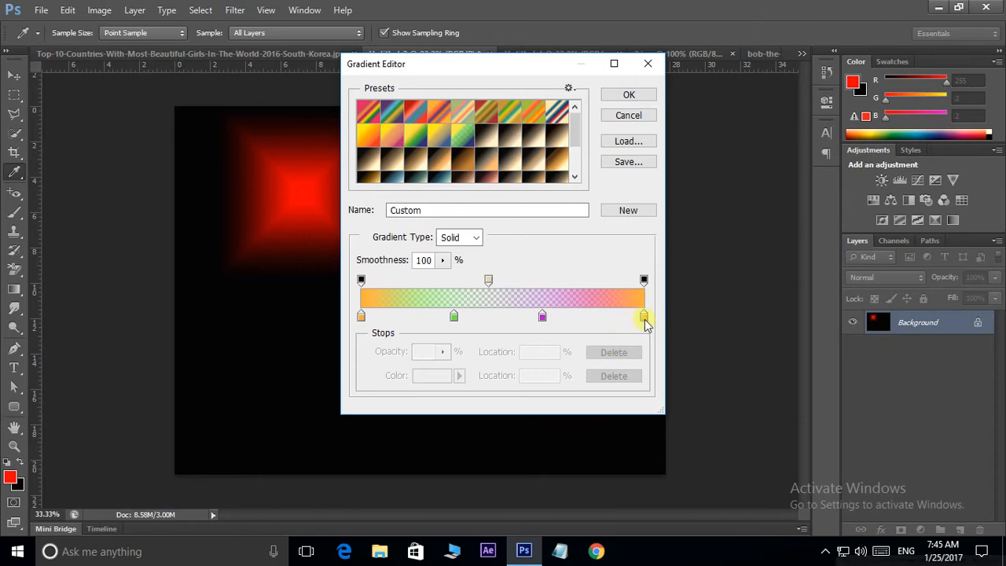
Change the colour of the end stop at location 100% to blue 0052fa
{"action": "left_click", "coordinate": [644, 315]}
{"action": "left_click", "coordinate": [428, 377]}
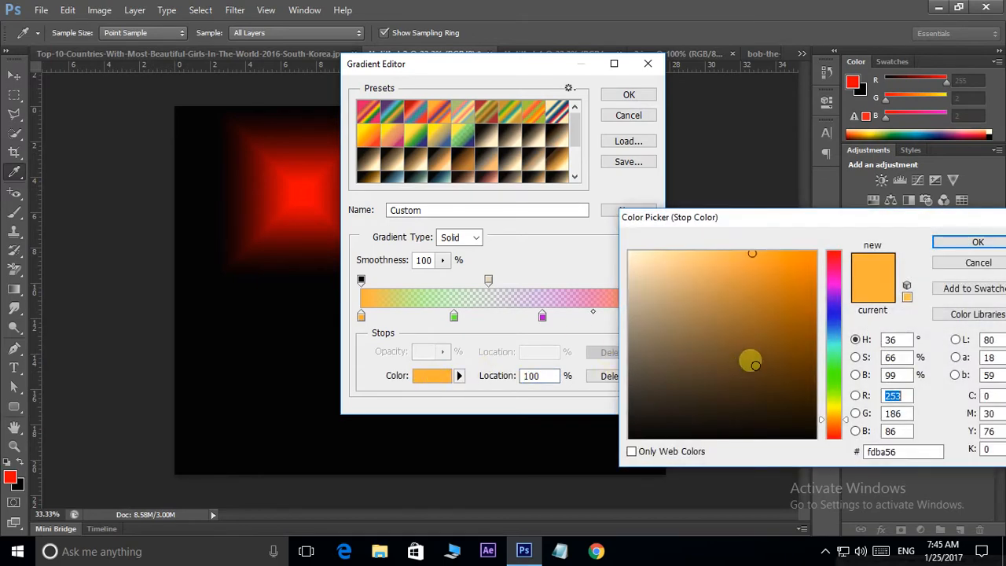
{"action": "left_click", "coordinate": [807, 359]}
{"action": "left_click_drag", "start_coordinate": [826, 374], "coordinate": [826, 325]}
{"action": "left_click_drag", "start_coordinate": [809, 279], "coordinate": [816, 254]}
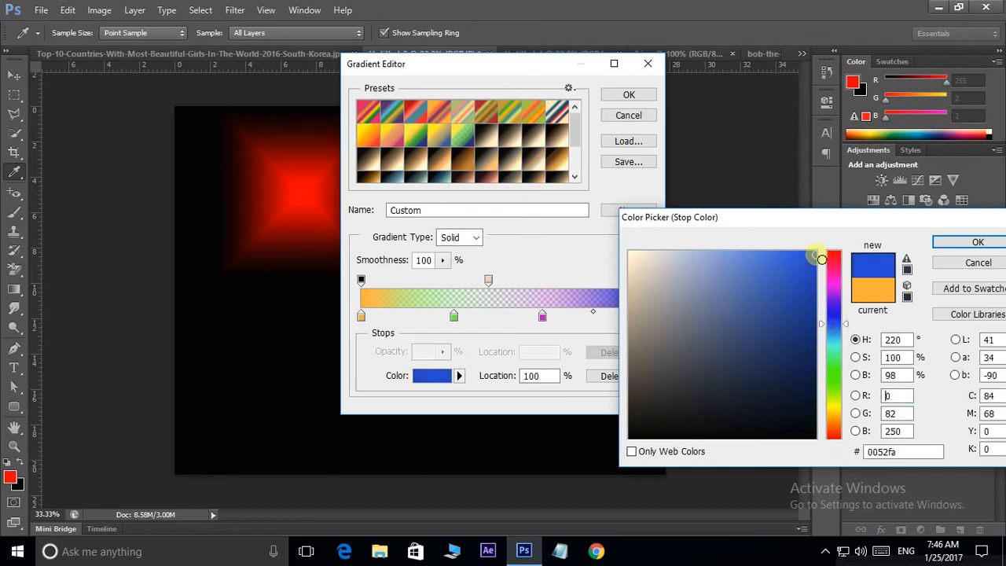
{"action": "left_click", "coordinate": [975, 241]}
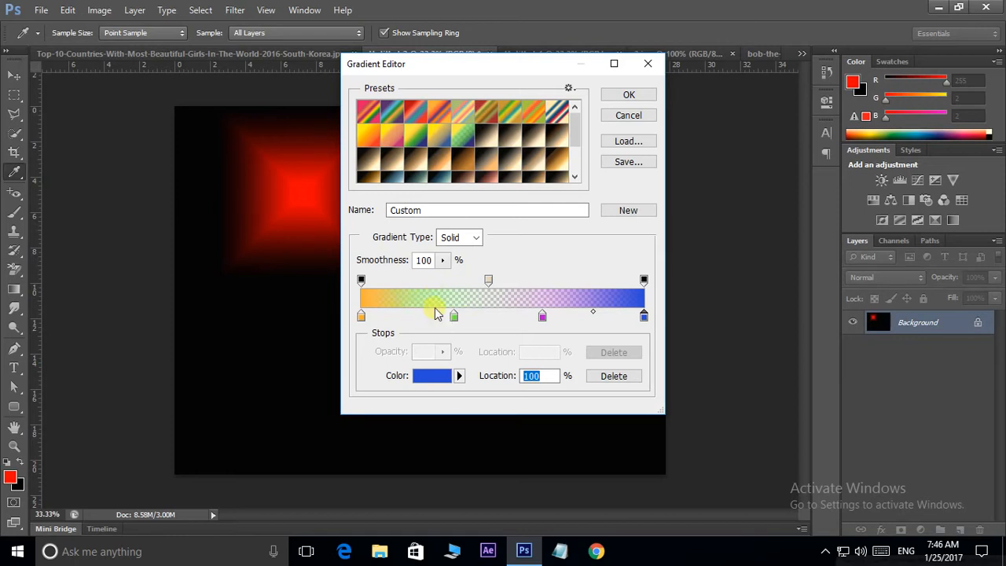
Name the gradient "new gradient", add it to the presets, and accept the Gradient Editor settings
{"action": "double_click", "coordinate": [413, 210]}
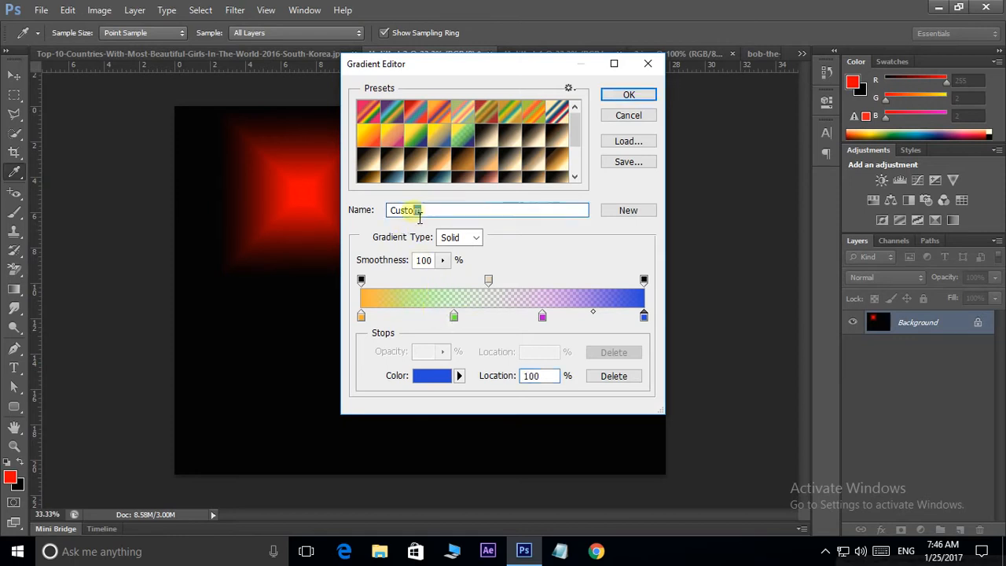
{"action": "key", "text": "BackSpace"}
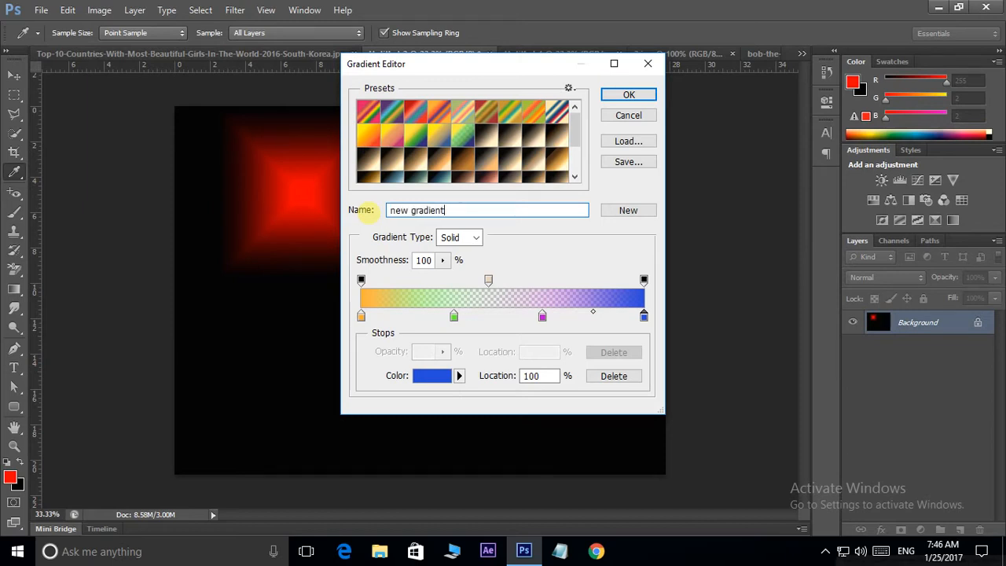
{"action": "left_click", "coordinate": [614, 210]}
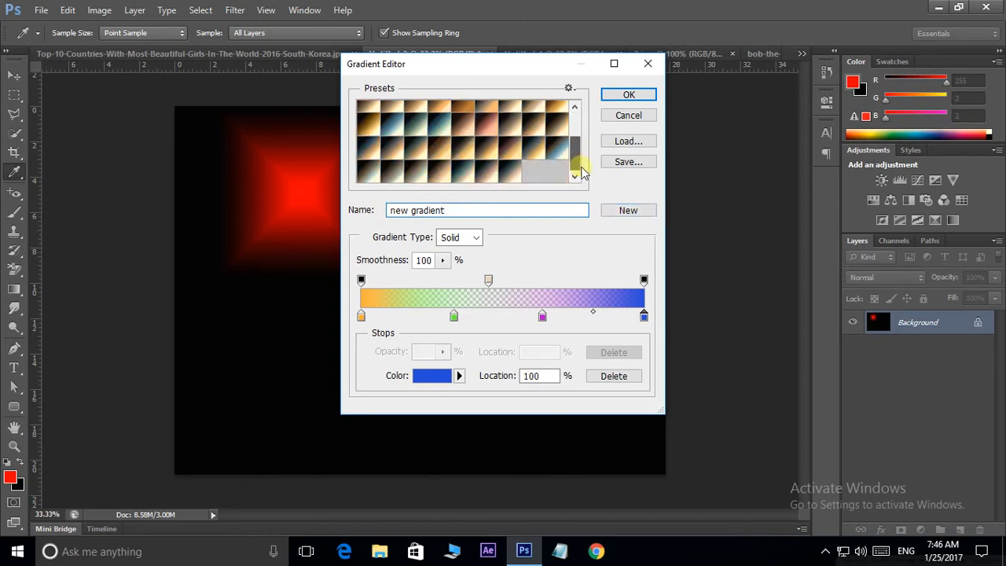
{"action": "left_click", "coordinate": [626, 209]}
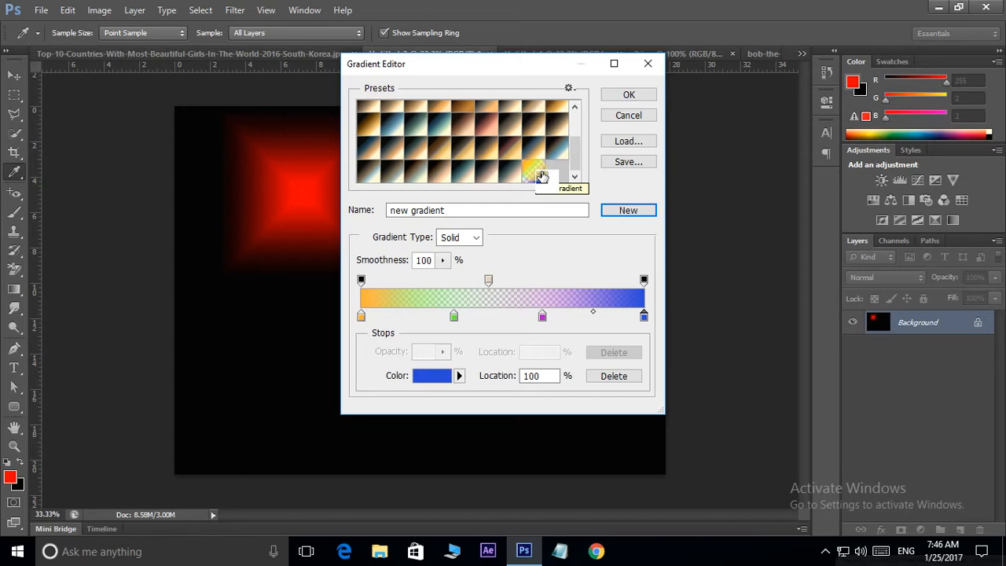
{"action": "left_click", "coordinate": [635, 94]}
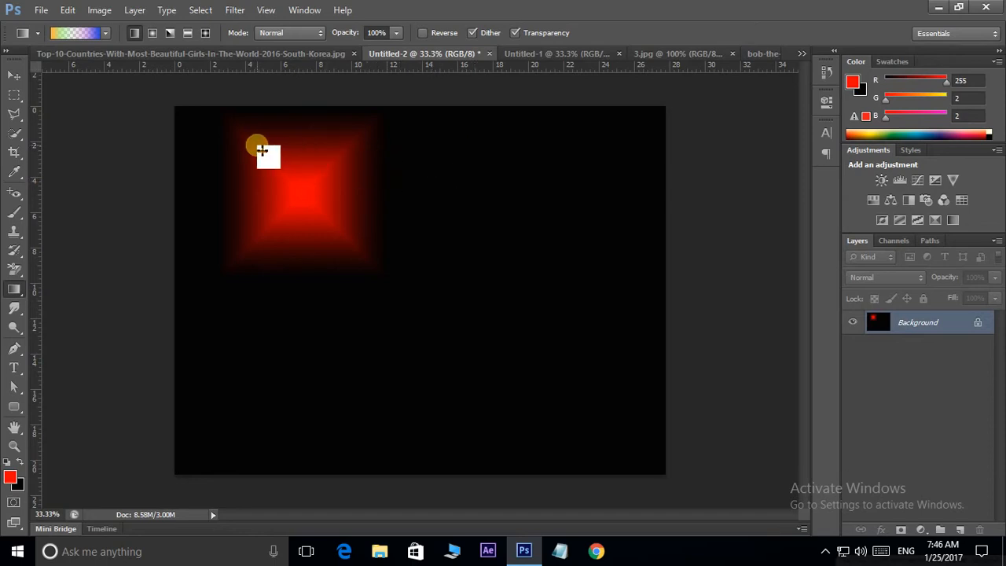
Apply the custom linear gradient diagonally across the Untitled-2 canvas, and close that document without saving
{"action": "left_click_drag", "start_coordinate": [262, 150], "coordinate": [470, 328]}
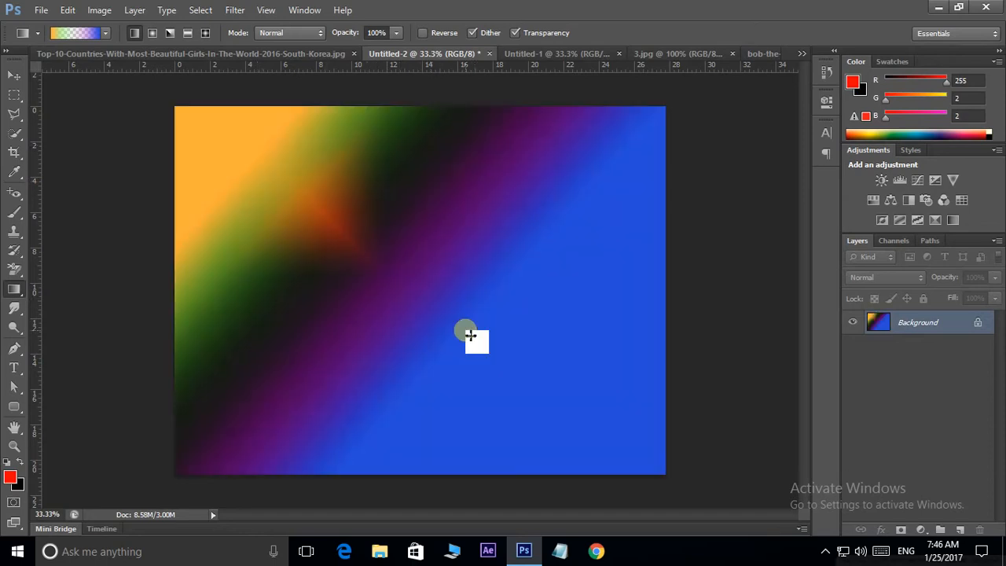
{"action": "left_click", "coordinate": [488, 53]}
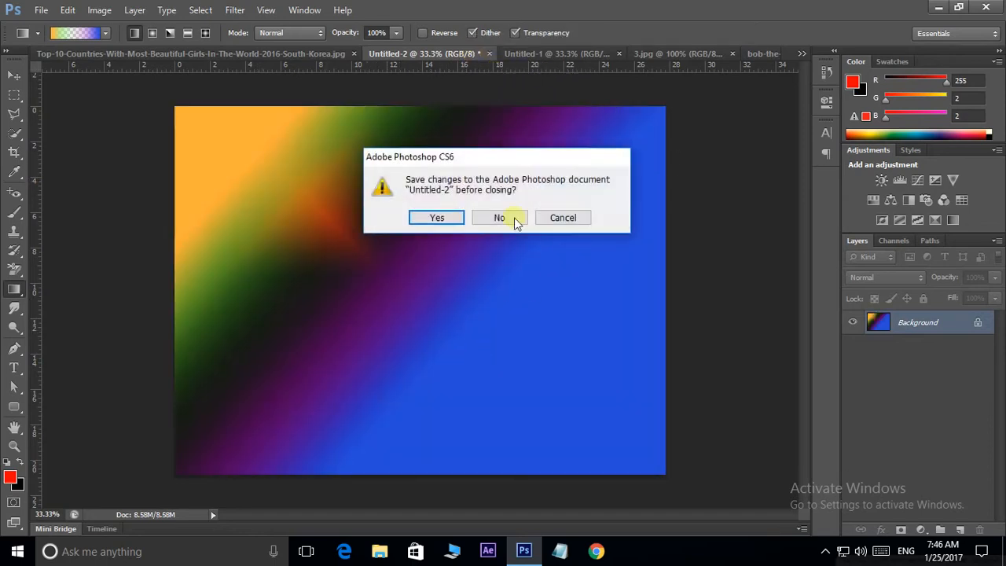
{"action": "left_click", "coordinate": [514, 220]}
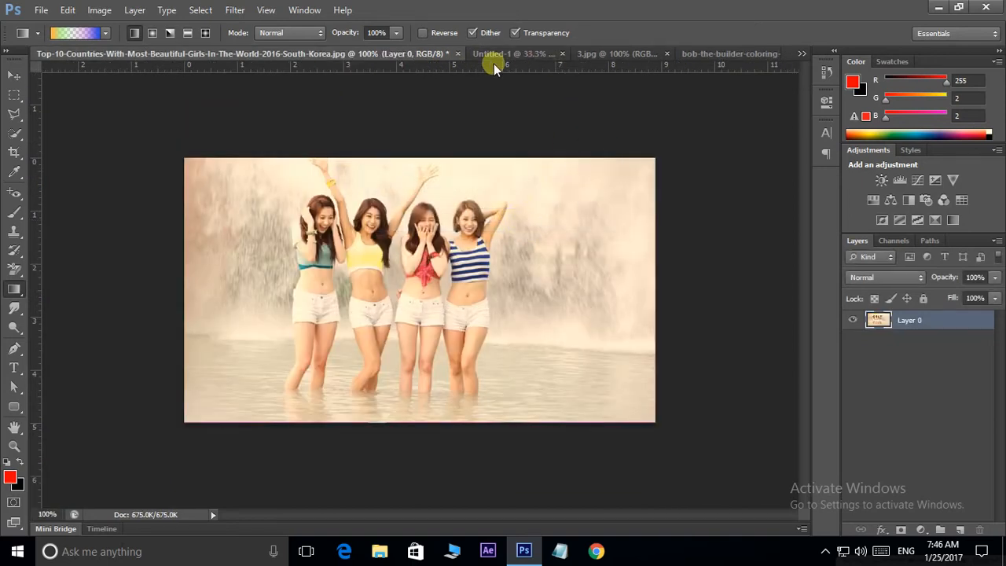
Apply the custom gradient diagonally over the whole photo, review its stops in the Gradient Editor, and undo the fill
{"action": "left_click_drag", "start_coordinate": [198, 163], "coordinate": [602, 401]}
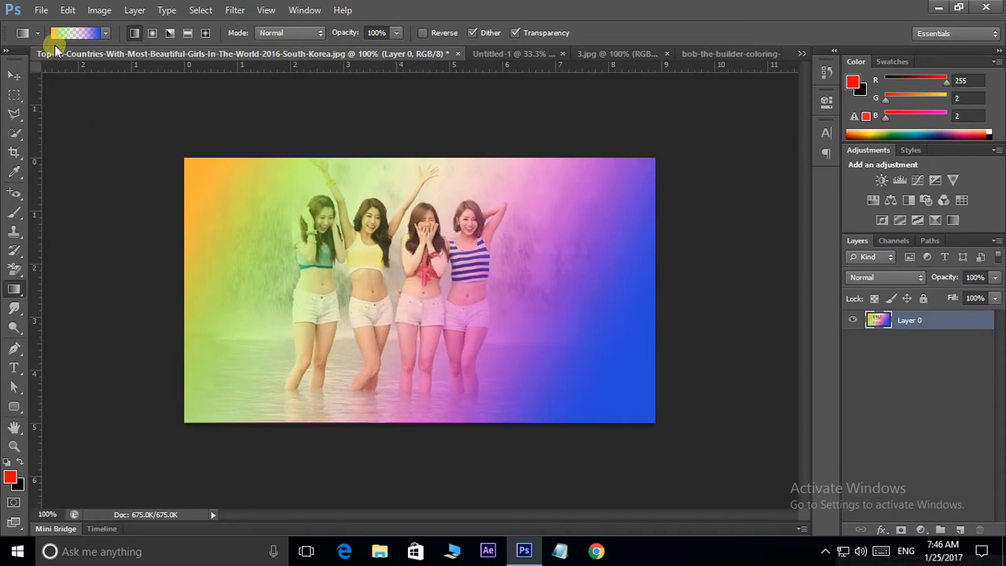
{"action": "left_click", "coordinate": [73, 34]}
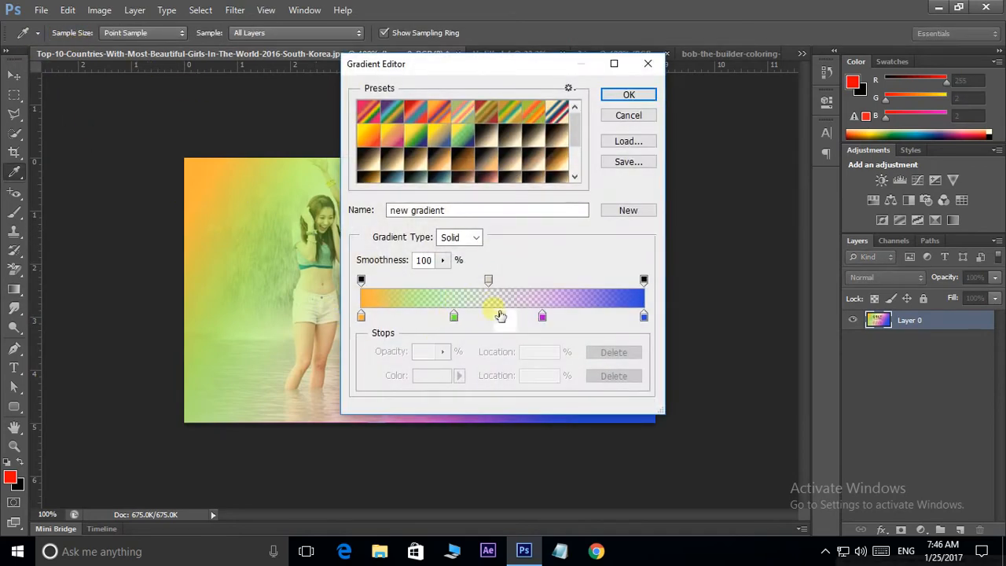
{"action": "left_click", "coordinate": [629, 94]}
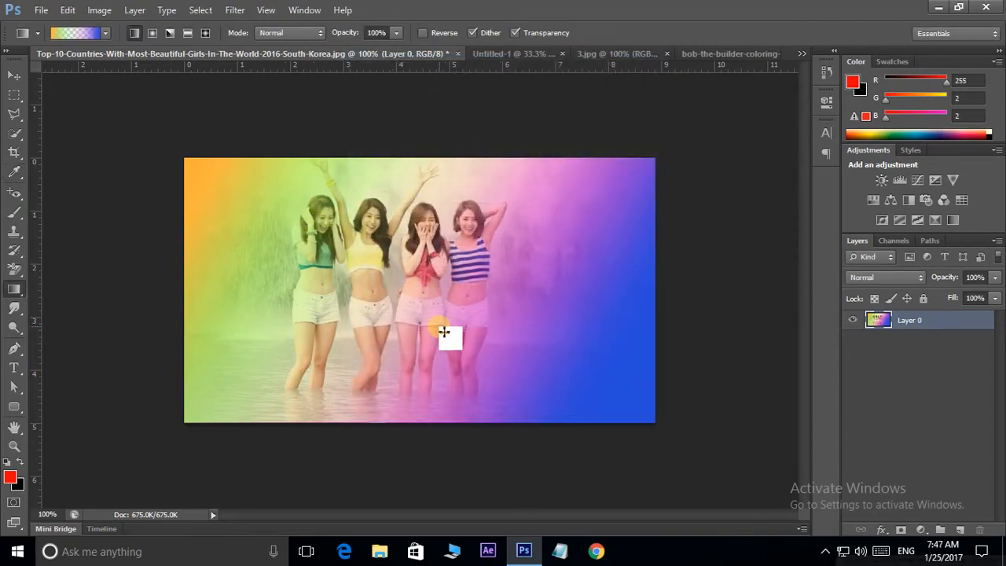
{"action": "key", "text": "ctrl+z"}
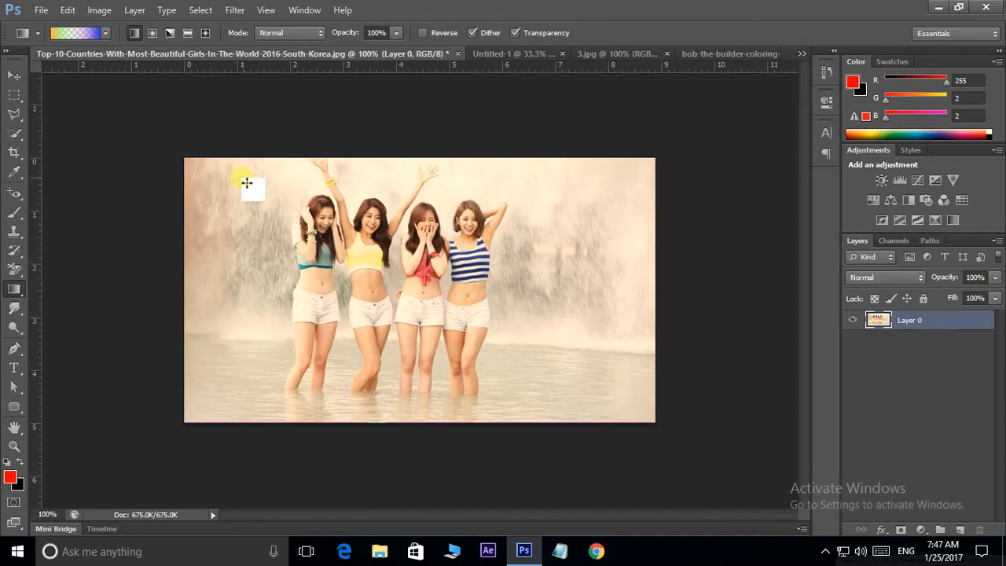
Try short diagonal gradients from the photo's upper corners towards its centre, and undo them
{"action": "left_click_drag", "start_coordinate": [229, 177], "coordinate": [298, 229]}
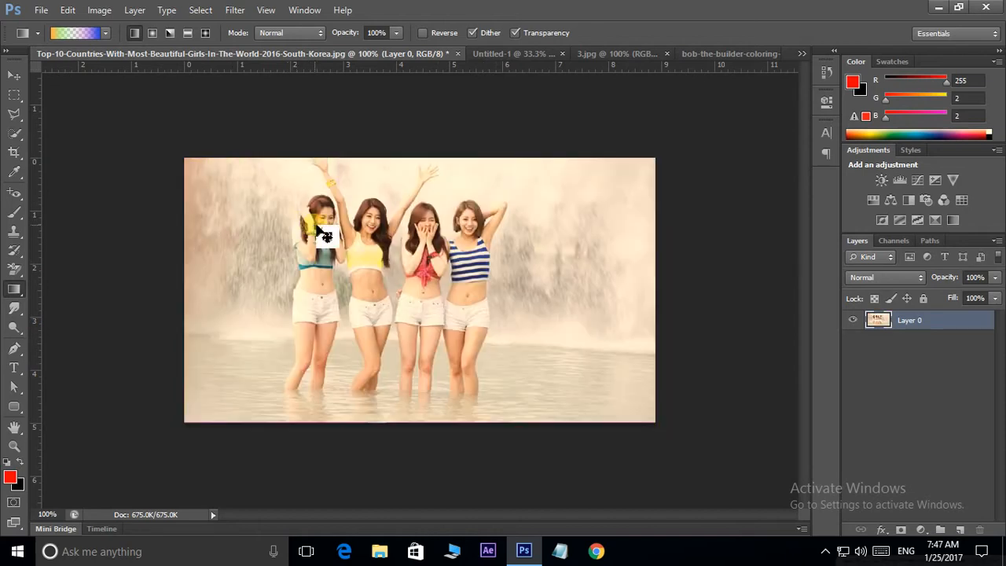
{"action": "left_click_drag", "start_coordinate": [607, 181], "coordinate": [505, 256]}
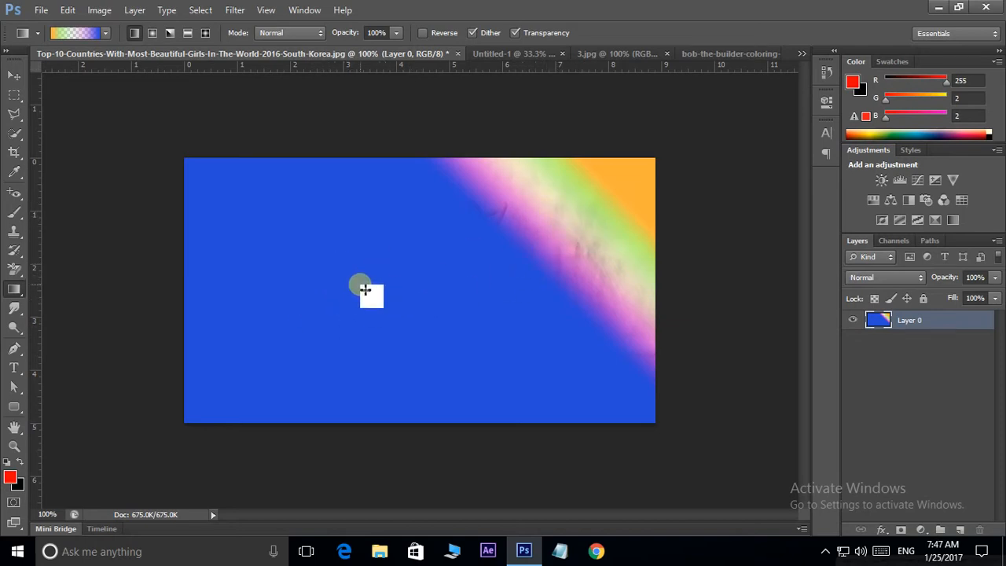
{"action": "key", "text": "ctrl+z"}
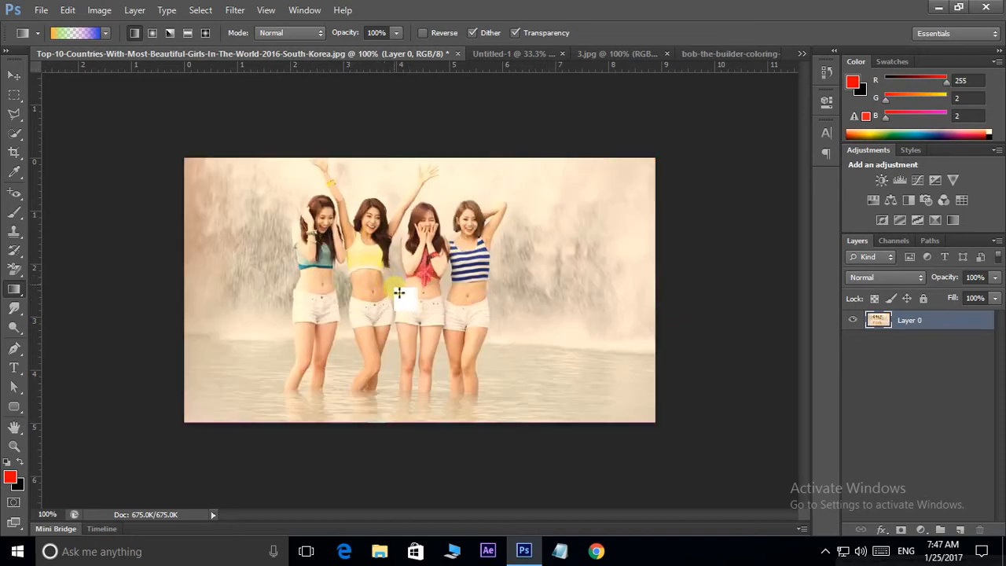
Open the current gradient for editing and set its gradient type to Noise
{"action": "left_click", "coordinate": [76, 33]}
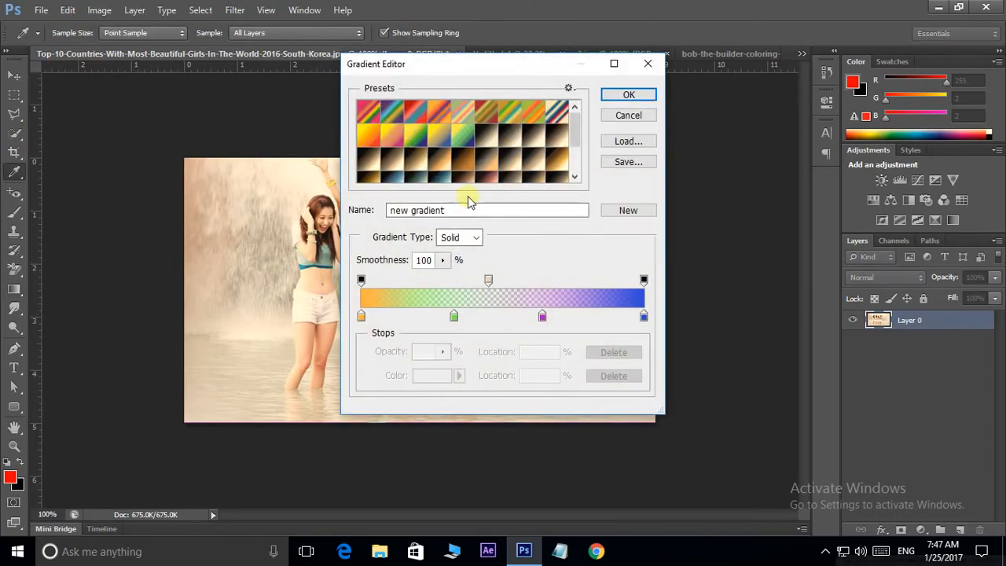
{"action": "left_click", "coordinate": [477, 239]}
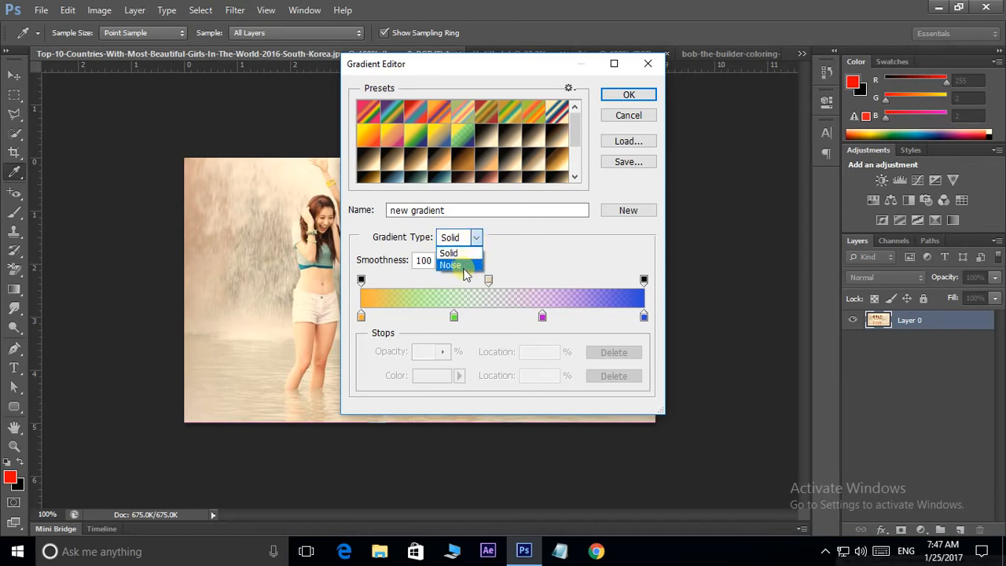
{"action": "left_click", "coordinate": [451, 264]}
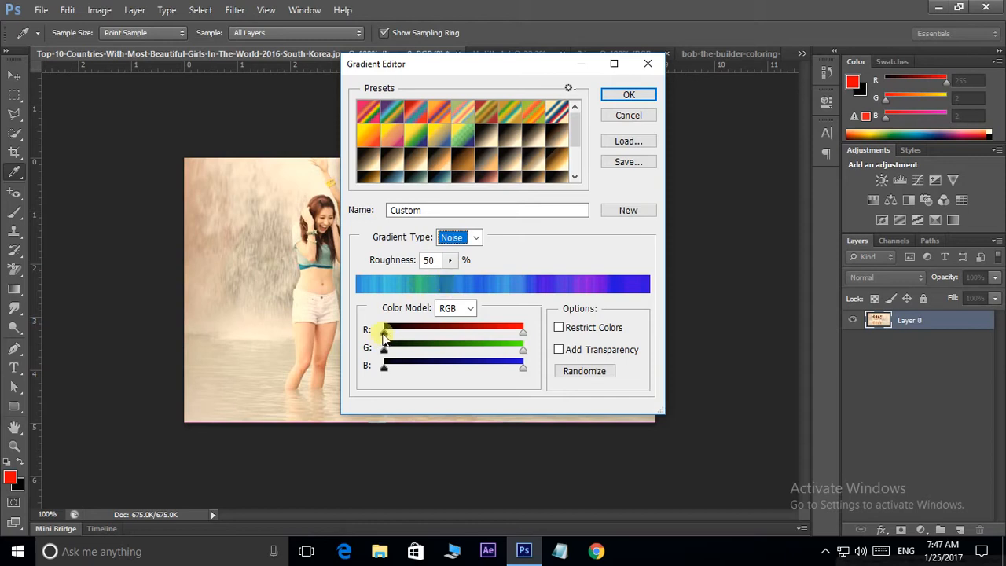
Try narrowing the blue and red channel ranges of the noise gradient, and restore both to their full range
{"action": "mouse_move", "coordinate": [383, 335]}
{"action": "left_mouse_down"}
{"action": "mouse_move", "coordinate": [425, 331]}
{"action": "mouse_move", "coordinate": [383, 331]}
{"action": "left_mouse_up"}
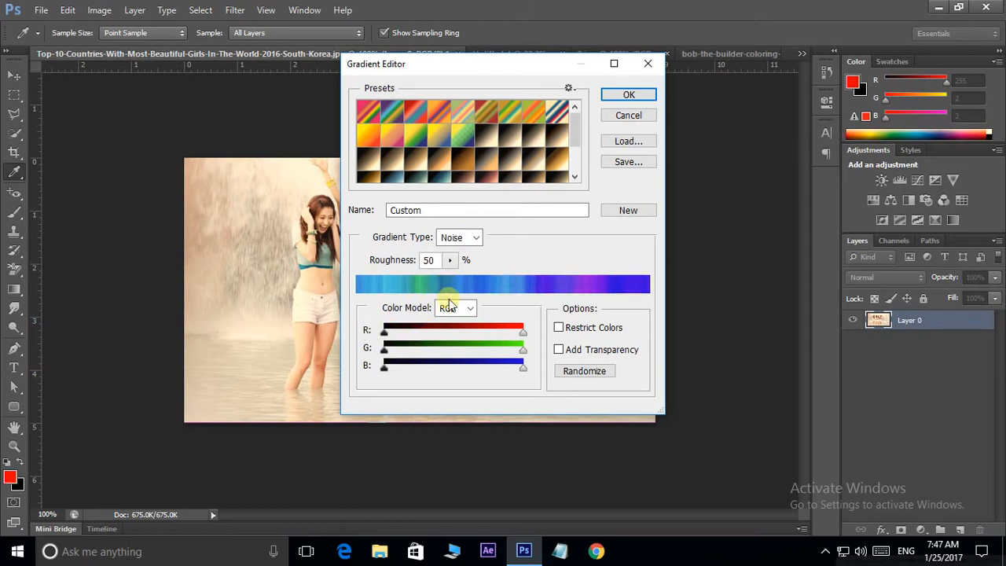
{"action": "left_click_drag", "start_coordinate": [523, 336], "coordinate": [401, 369]}
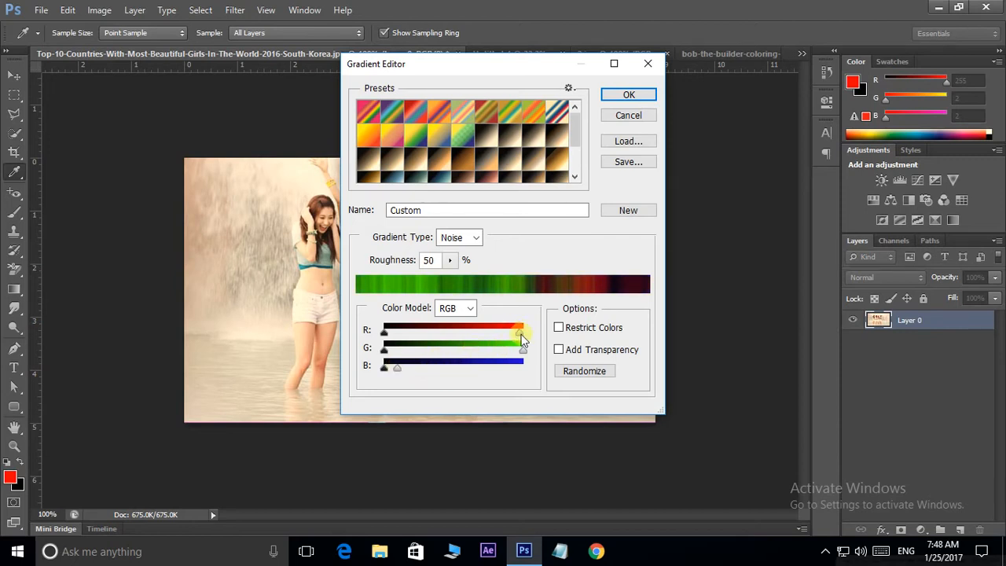
{"action": "left_click_drag", "start_coordinate": [521, 335], "coordinate": [415, 341]}
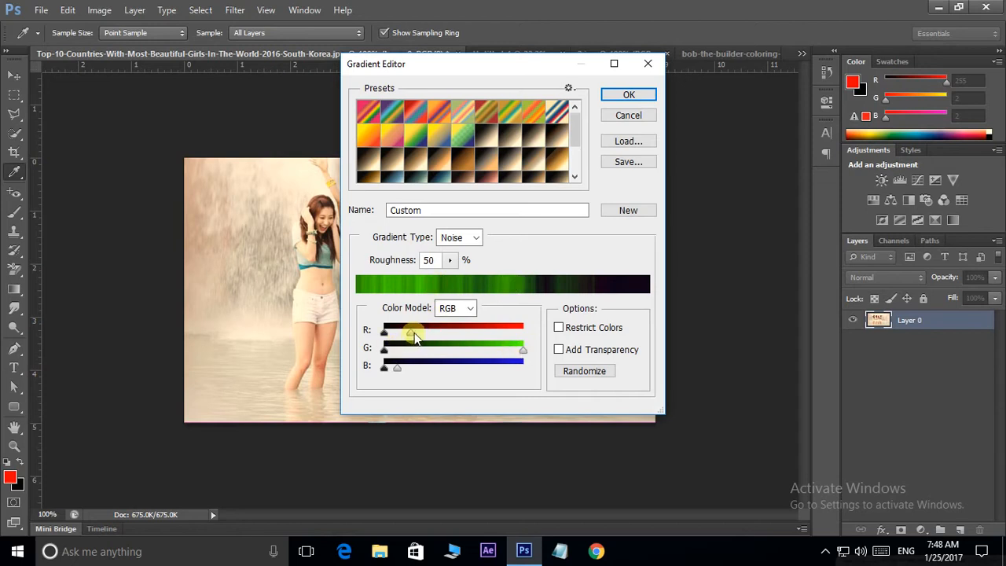
{"action": "left_click_drag", "start_coordinate": [422, 331], "coordinate": [505, 333]}
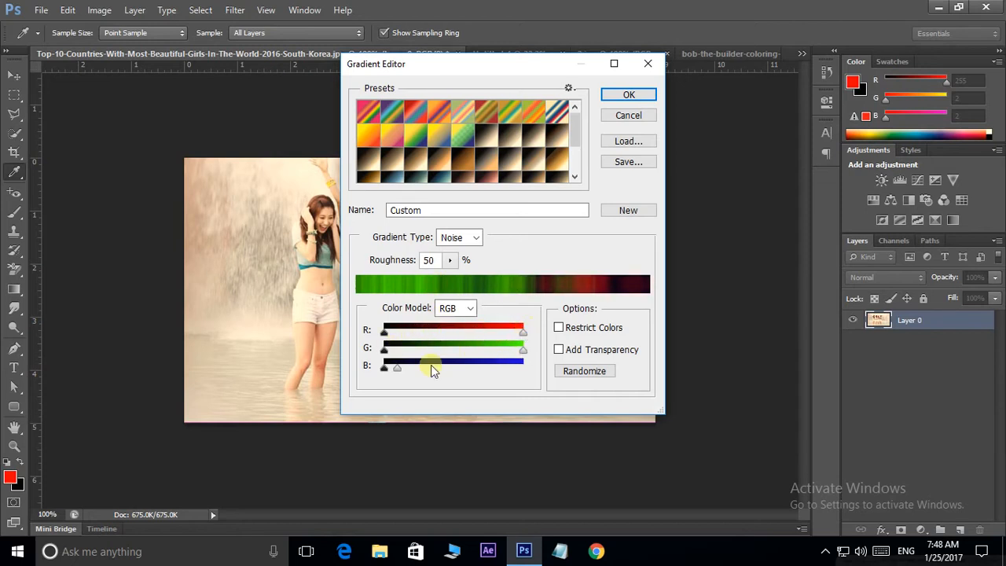
{"action": "left_click_drag", "start_coordinate": [398, 368], "coordinate": [524, 343]}
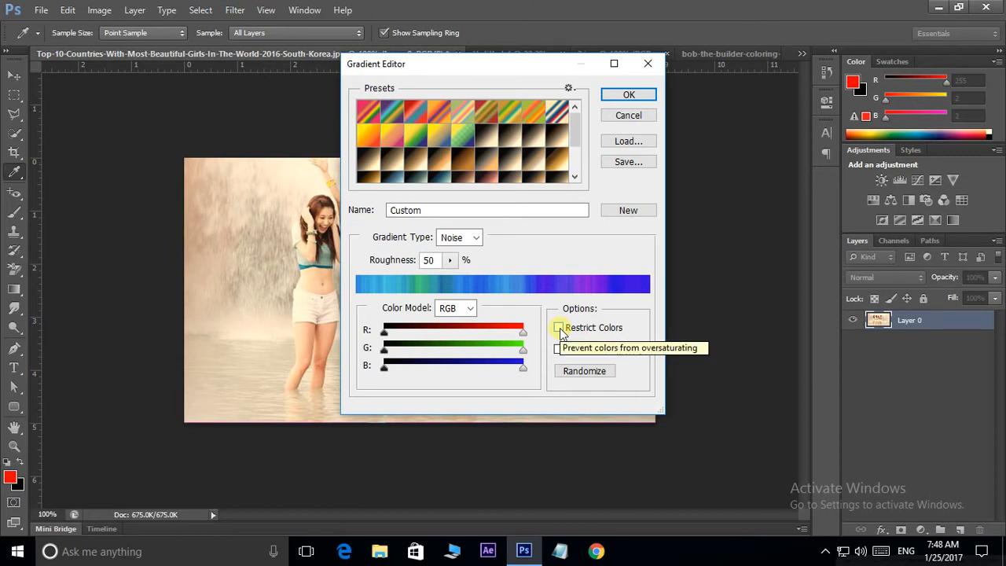
Try the Restrict Colors and Add Transparency options on the noise gradient, separately and combined, and turn both off
{"action": "left_click", "coordinate": [559, 329]}
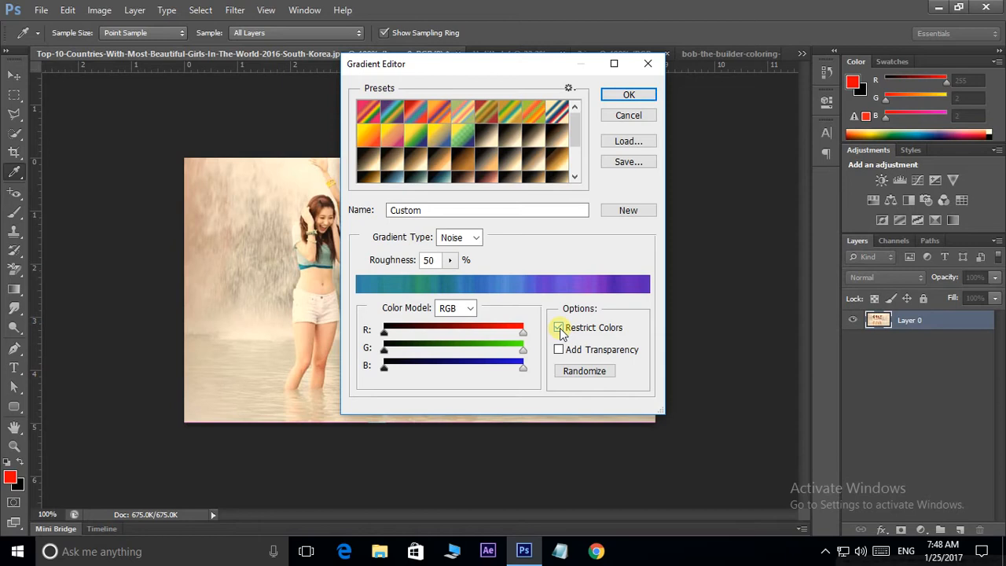
{"action": "left_click", "coordinate": [558, 328]}
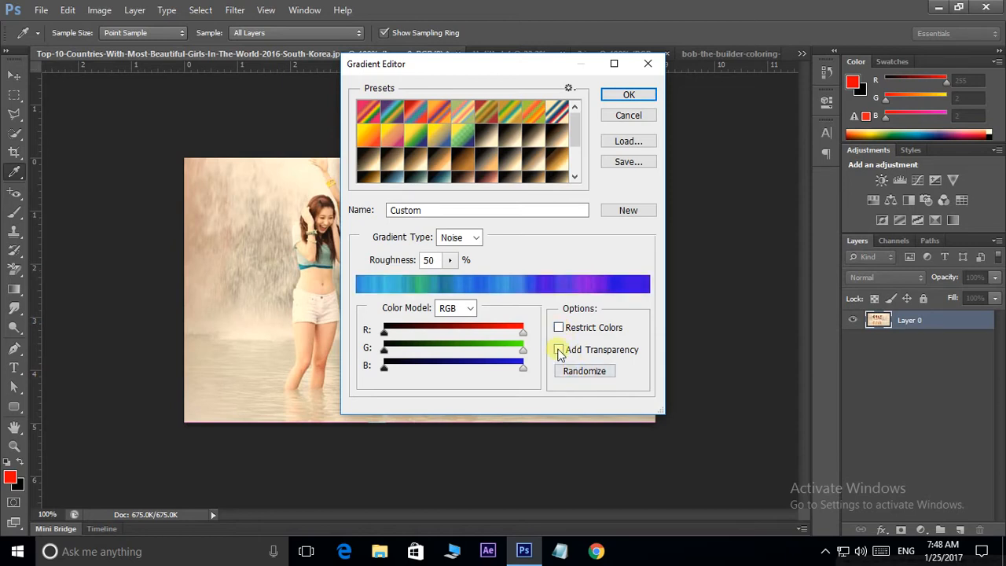
{"action": "left_click", "coordinate": [559, 351]}
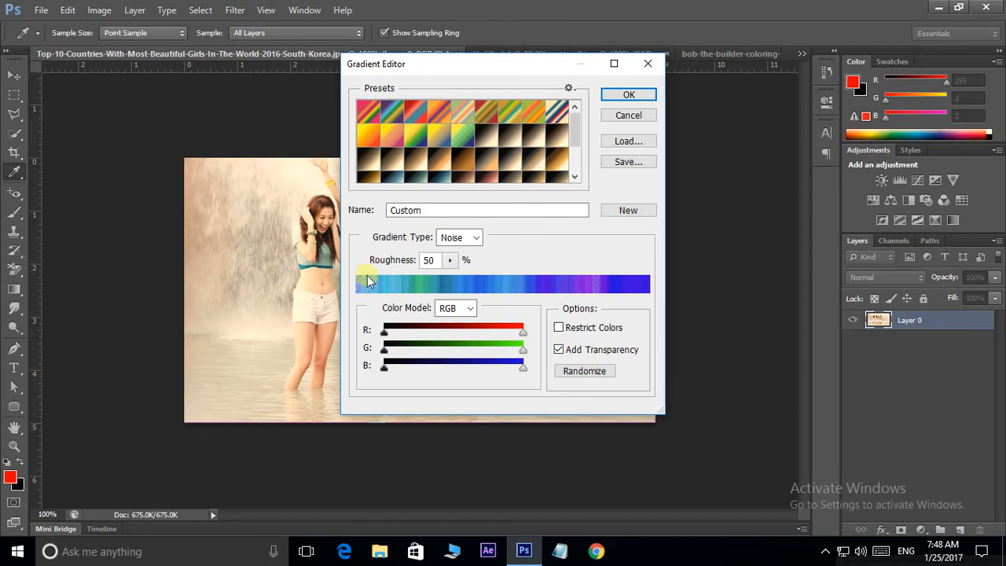
{"action": "left_click", "coordinate": [559, 327]}
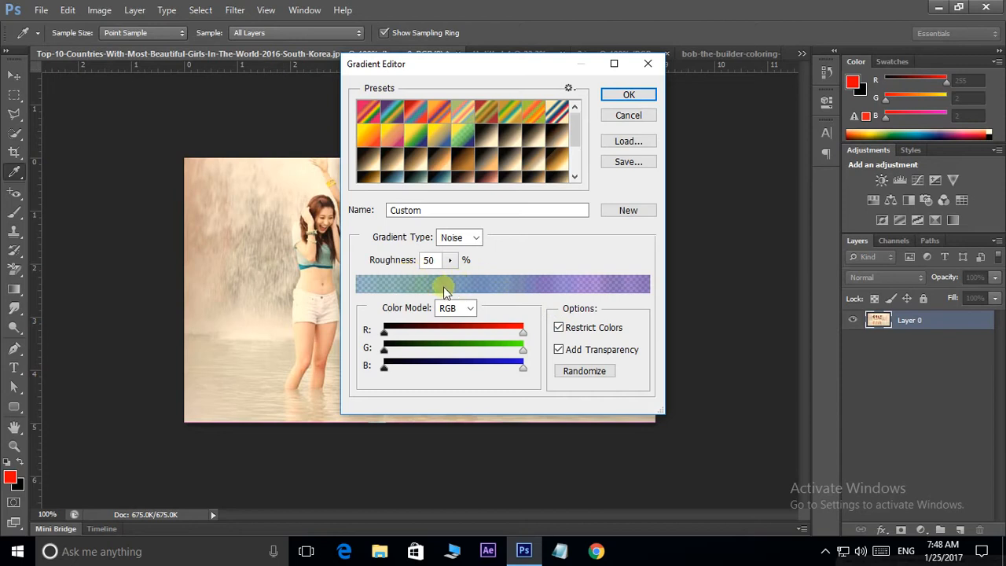
{"action": "left_click", "coordinate": [558, 328]}
{"action": "left_click", "coordinate": [558, 349]}
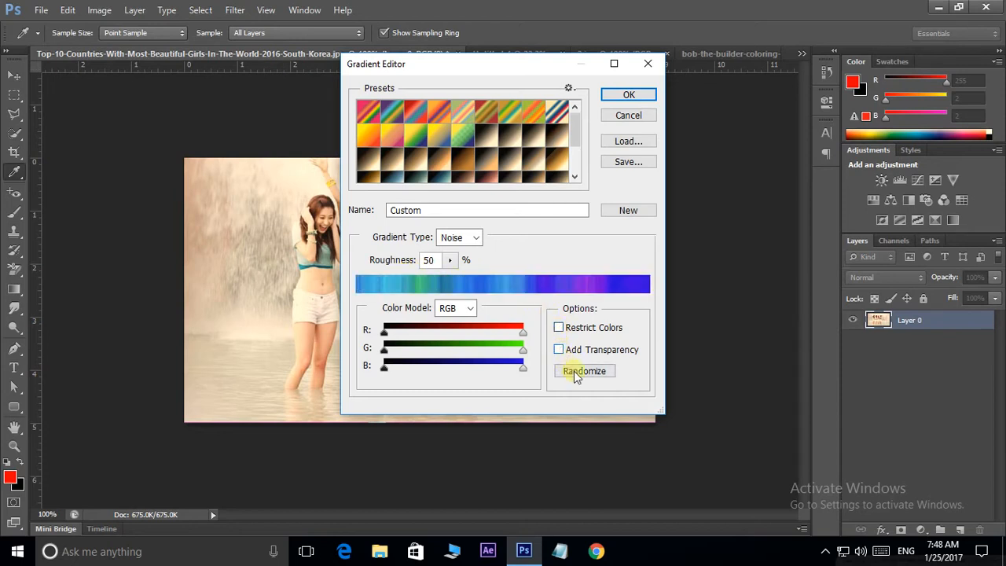
Randomize the noise gradient's colours repeatedly to generate a yellow-to-orange variation
{"action": "left_click", "coordinate": [579, 376]}
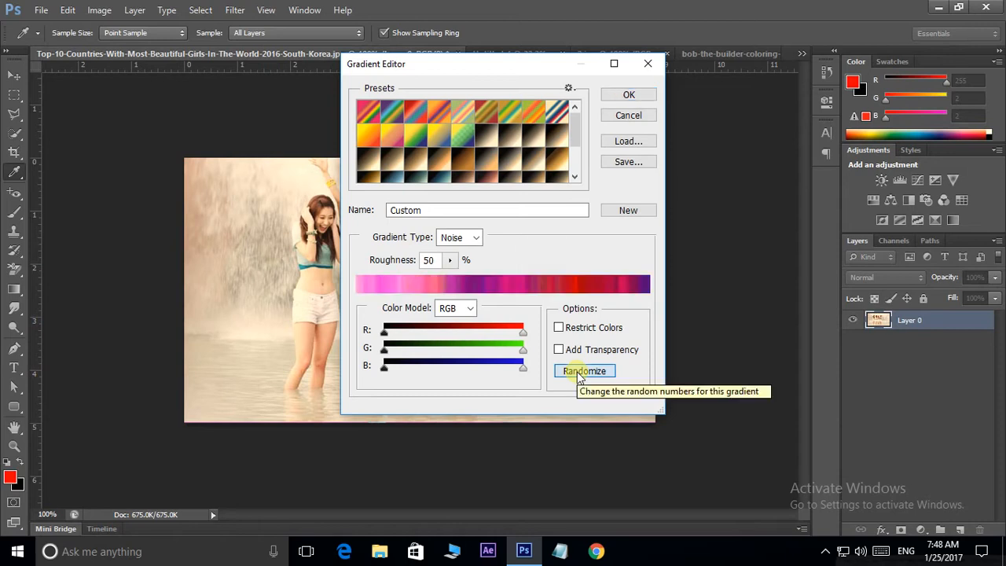
{"action": "left_click", "coordinate": [580, 374]}
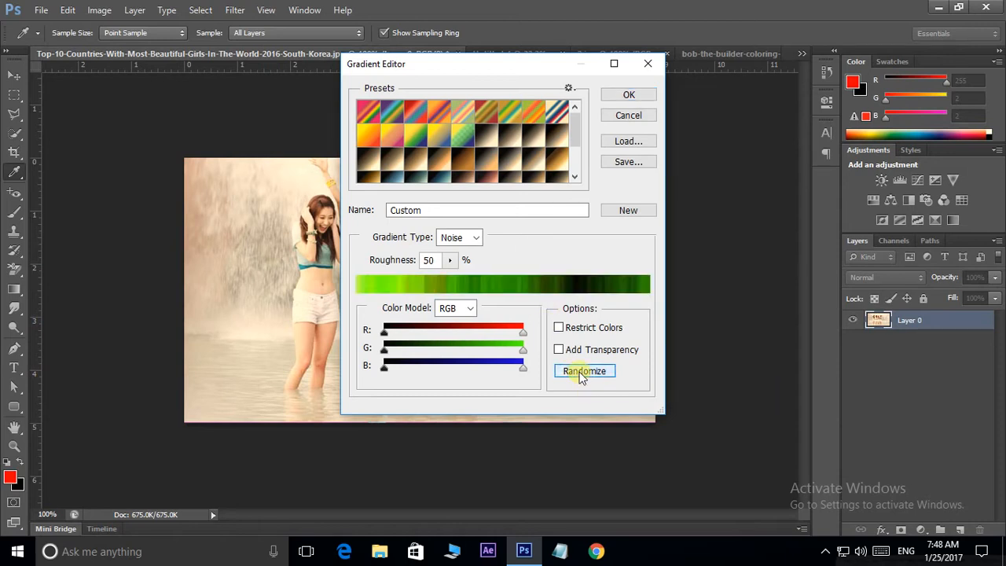
{"action": "left_click", "coordinate": [580, 374]}
{"action": "left_click", "coordinate": [580, 374]}
{"action": "left_click", "coordinate": [580, 374]}
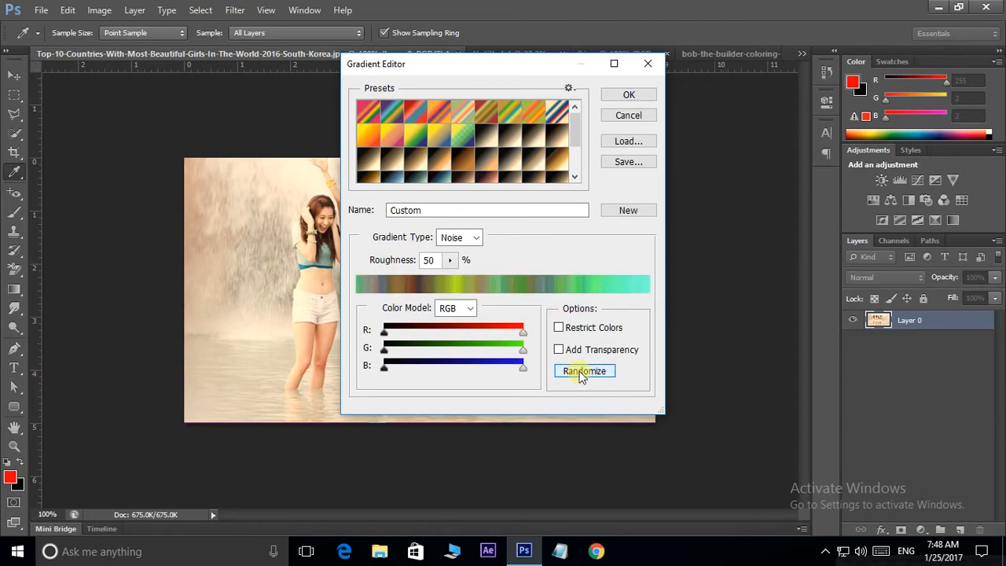
{"action": "left_click", "coordinate": [580, 376]}
{"action": "left_click", "coordinate": [581, 376]}
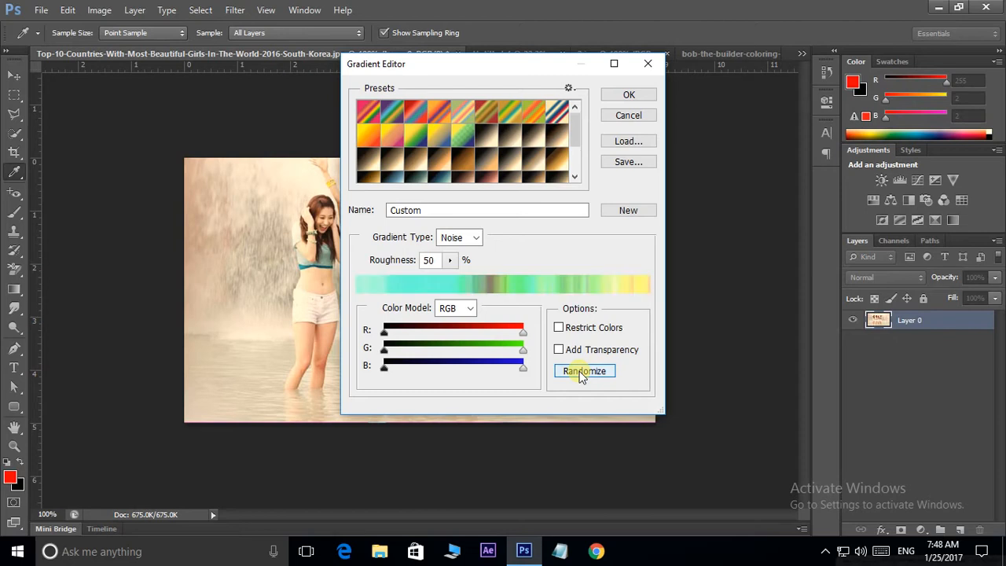
{"action": "left_click", "coordinate": [581, 376]}
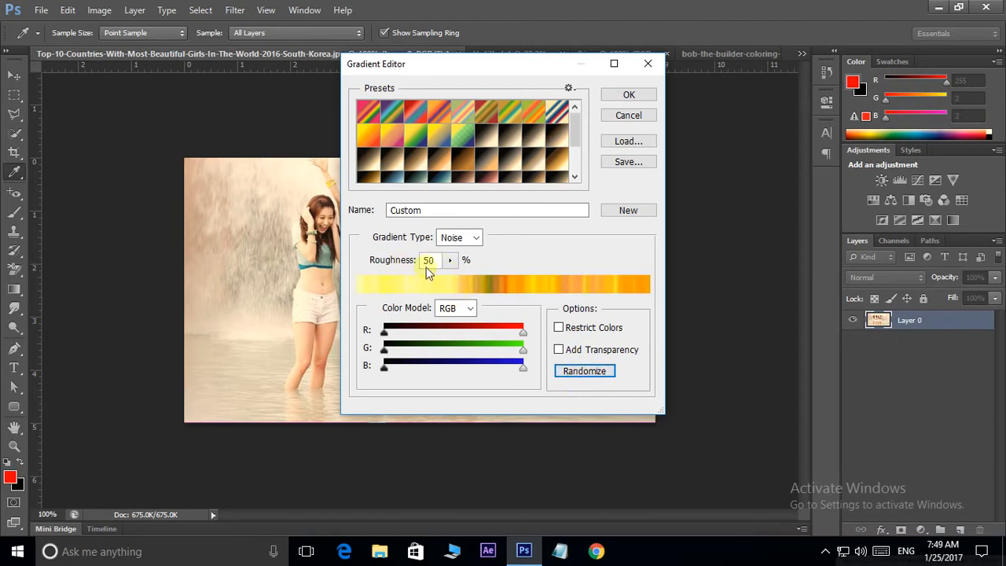
Test the noise gradient at 100% roughness with a diagonal fill across the photo, and undo the fill
{"action": "left_click", "coordinate": [451, 261]}
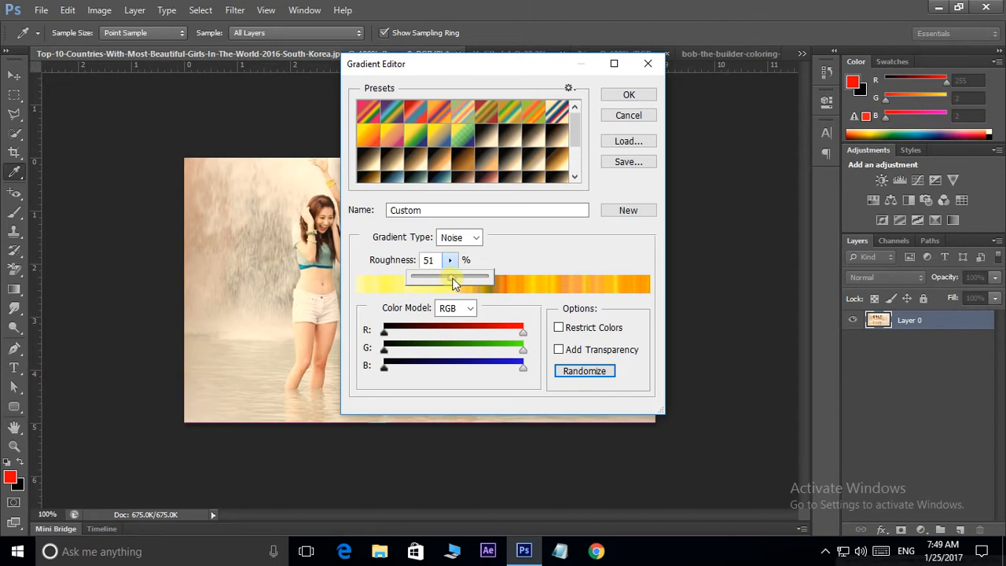
{"action": "mouse_move", "coordinate": [454, 283]}
{"action": "left_mouse_down"}
{"action": "mouse_move", "coordinate": [487, 285]}
{"action": "mouse_move", "coordinate": [435, 283]}
{"action": "left_mouse_up"}
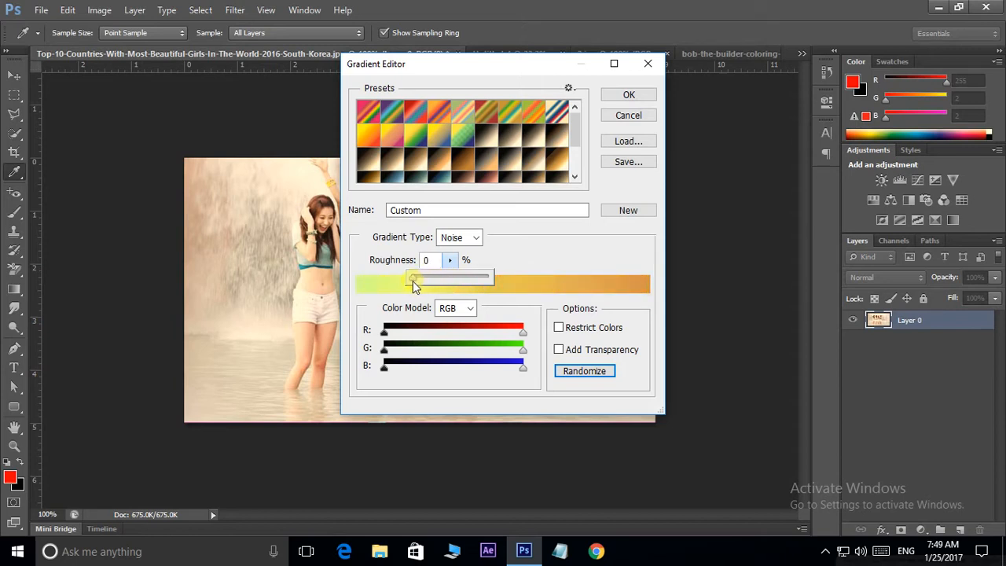
{"action": "mouse_move", "coordinate": [411, 281]}
{"action": "left_mouse_down"}
{"action": "mouse_move", "coordinate": [451, 283]}
{"action": "mouse_move", "coordinate": [410, 284]}
{"action": "left_mouse_up"}
{"action": "left_click_drag", "start_coordinate": [411, 282], "coordinate": [699, 160]}
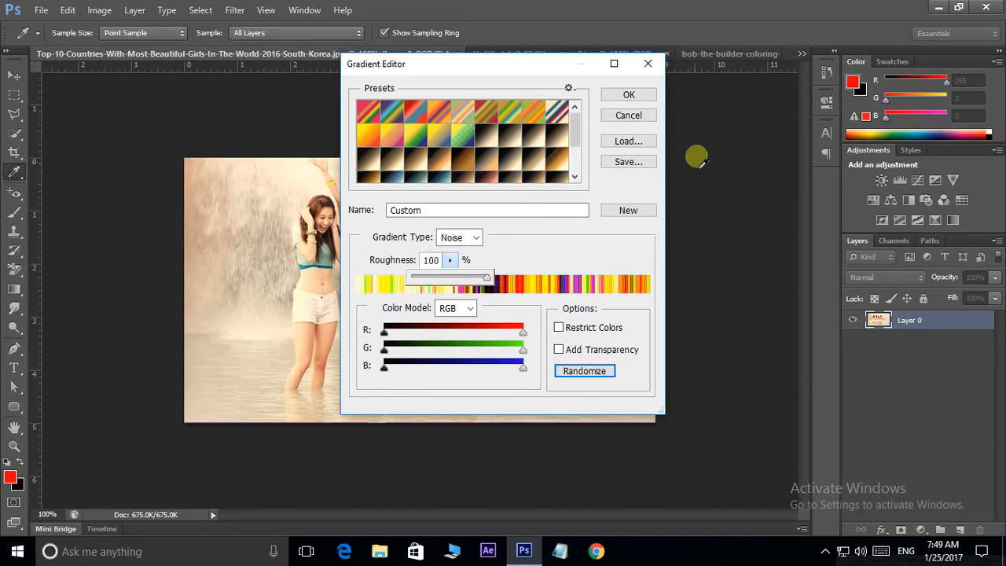
{"action": "left_click", "coordinate": [630, 94]}
{"action": "left_click_drag", "start_coordinate": [273, 189], "coordinate": [500, 345]}
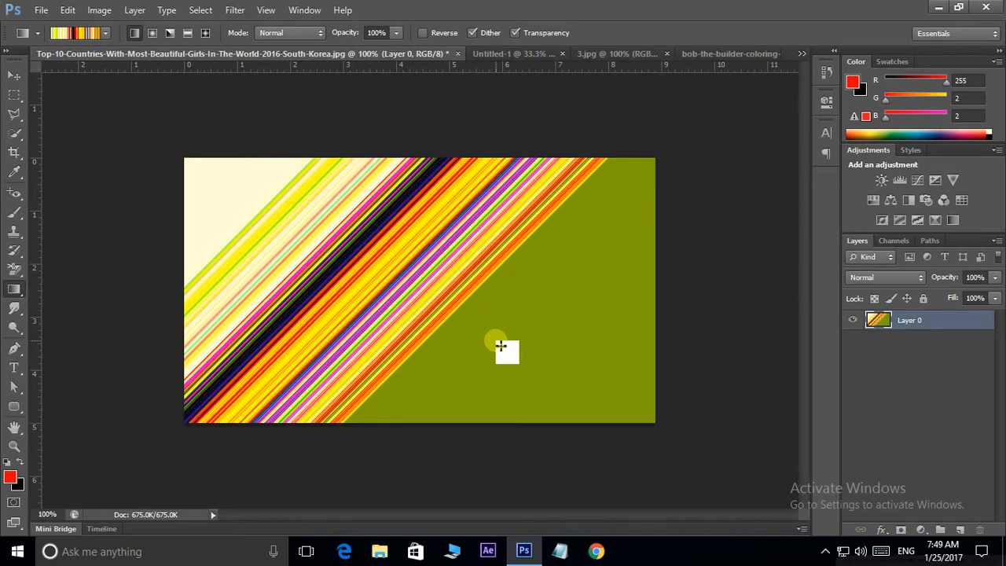
{"action": "key", "text": "ctrl+z"}
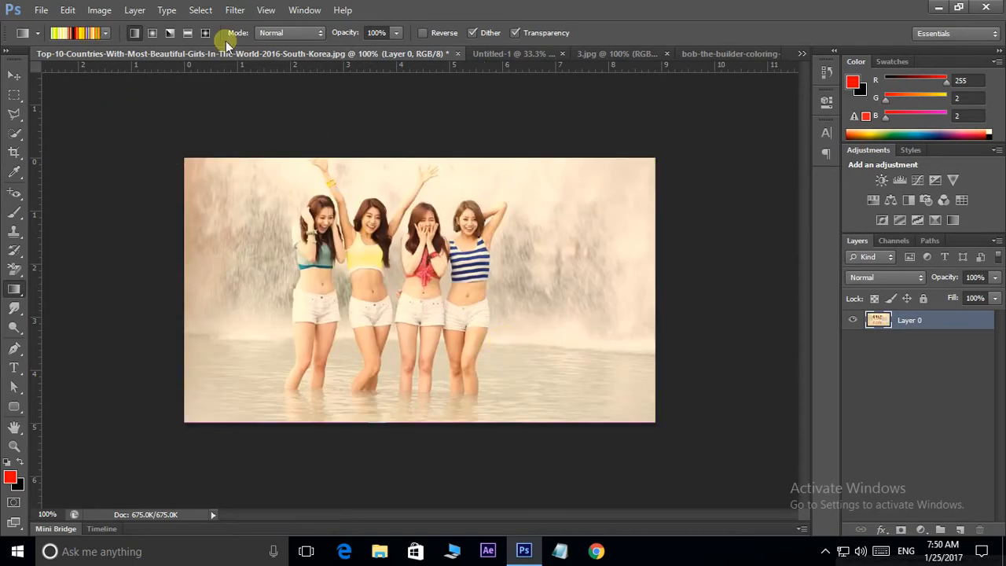
Lower the noise gradient's roughness to 0%, test it with a long diagonal fill over the photo, and undo the fill
{"action": "left_click", "coordinate": [86, 32]}
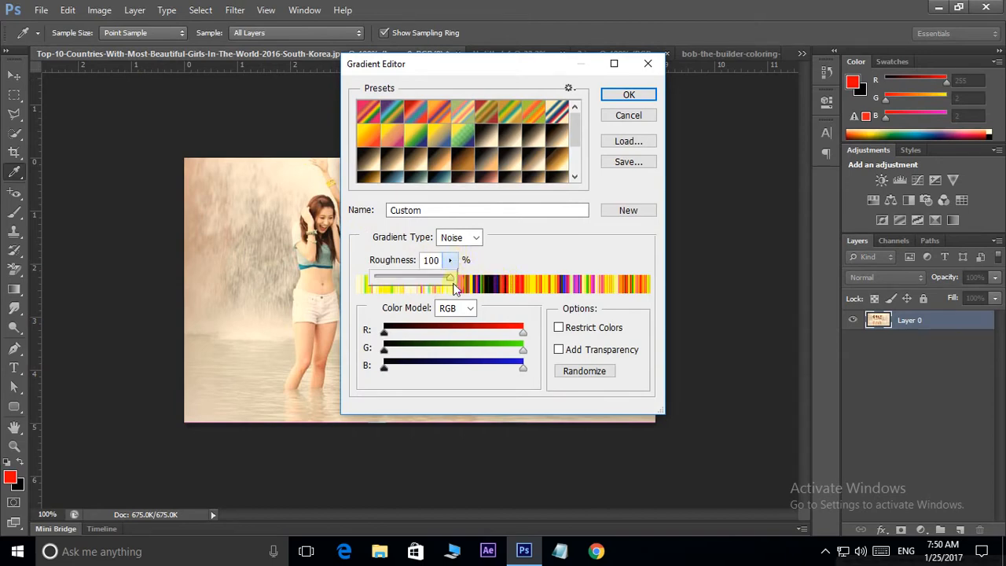
{"action": "left_click_drag", "start_coordinate": [451, 260], "coordinate": [341, 284]}
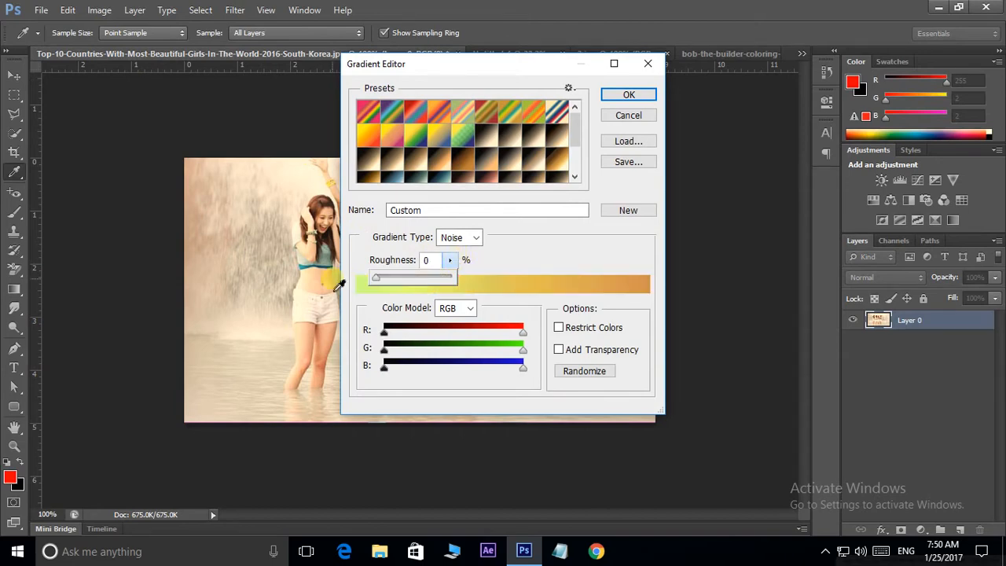
{"action": "left_click", "coordinate": [628, 94]}
{"action": "left_click_drag", "start_coordinate": [222, 177], "coordinate": [589, 375]}
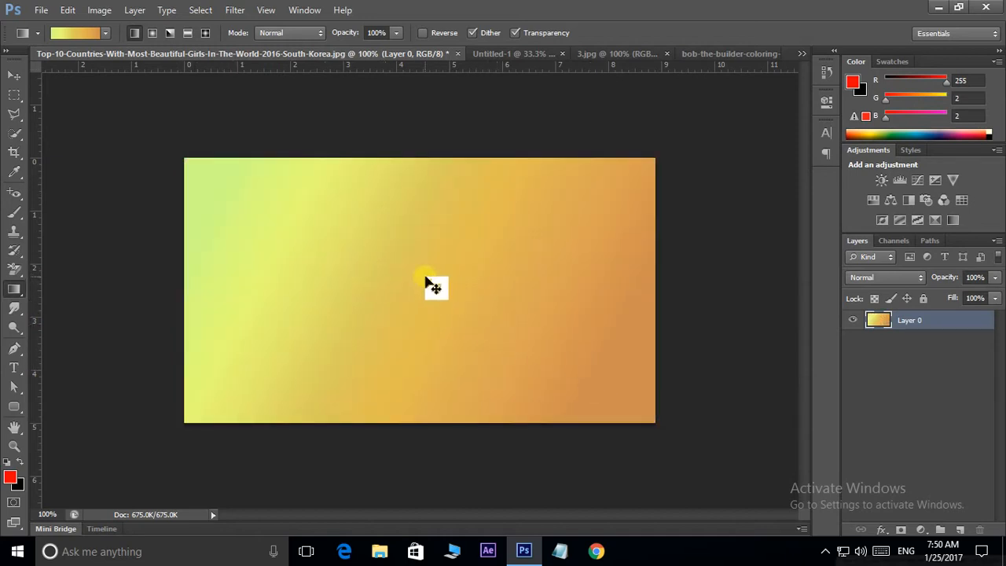
{"action": "key", "text": "ctrl+z"}
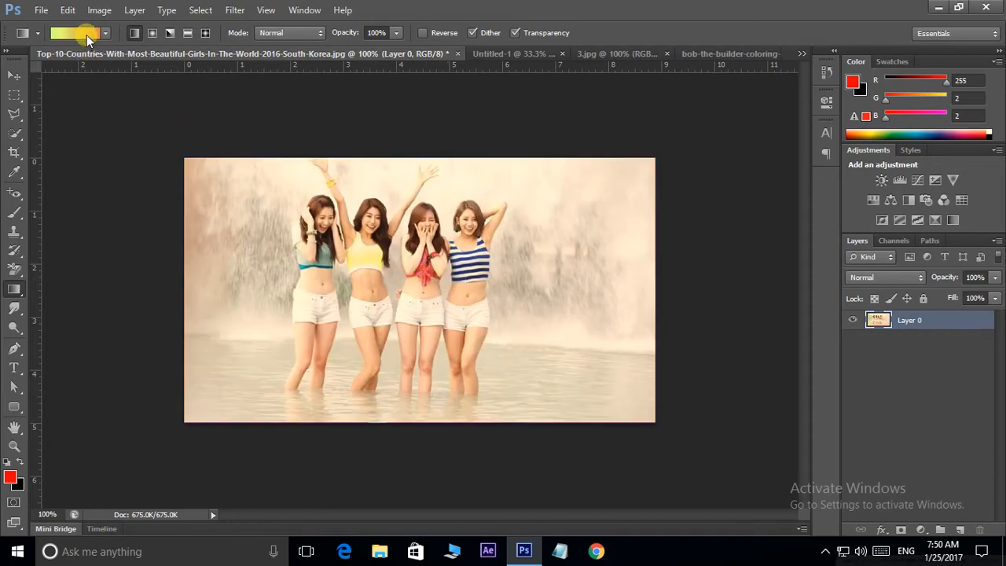
Reopen the noise gradient for editing and set its roughness to 50%
{"action": "left_click", "coordinate": [86, 35]}
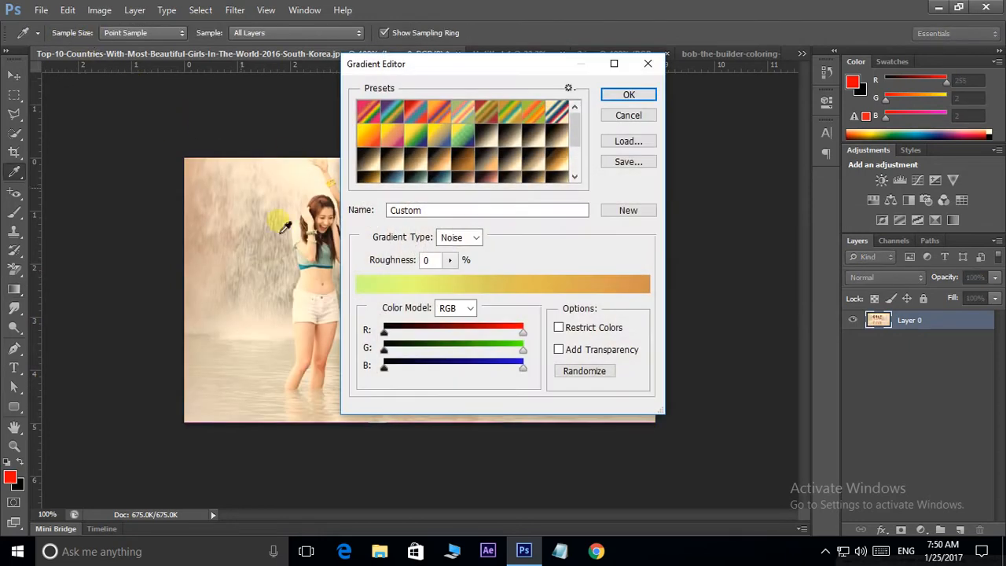
{"action": "left_click", "coordinate": [451, 261]}
{"action": "left_click_drag", "start_coordinate": [455, 280], "coordinate": [475, 281]}
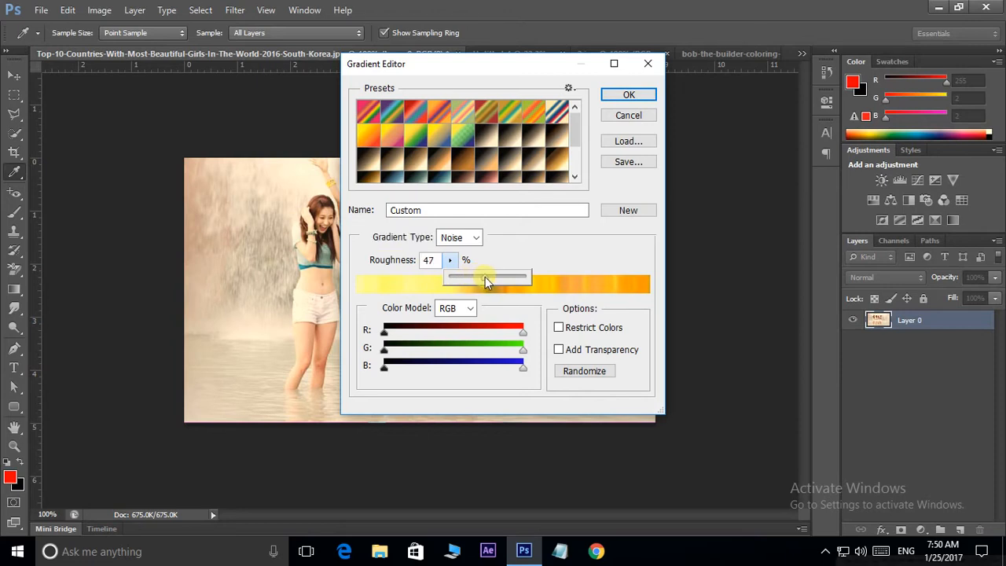
{"action": "left_click_drag", "start_coordinate": [485, 276], "coordinate": [487, 276]}
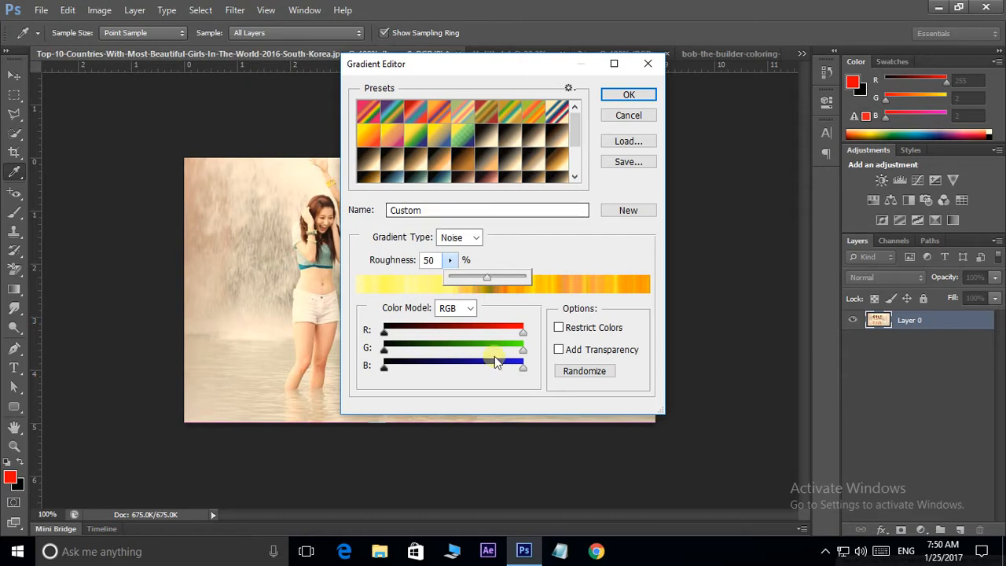
Change the gradient type to Solid
{"action": "left_click", "coordinate": [464, 238]}
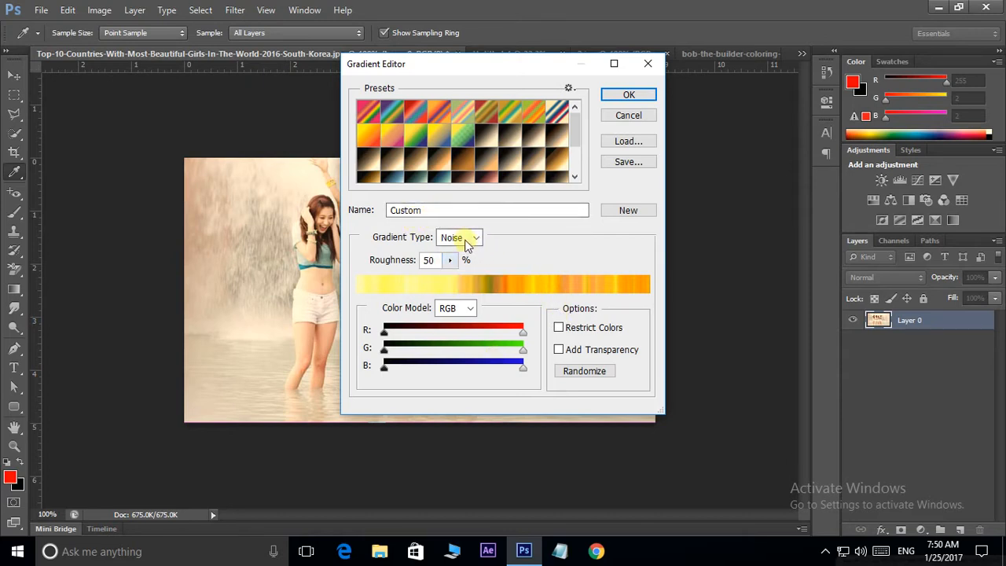
{"action": "left_click", "coordinate": [463, 237]}
{"action": "left_click", "coordinate": [462, 253]}
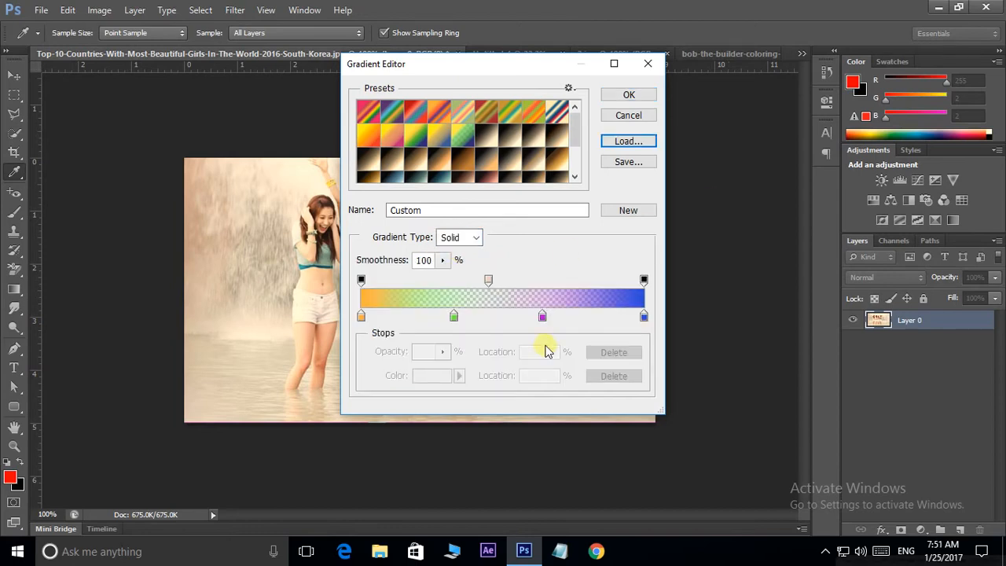
Examine the dialogs for loading and saving gradient files, and dismiss each one
{"action": "left_click", "coordinate": [633, 141]}
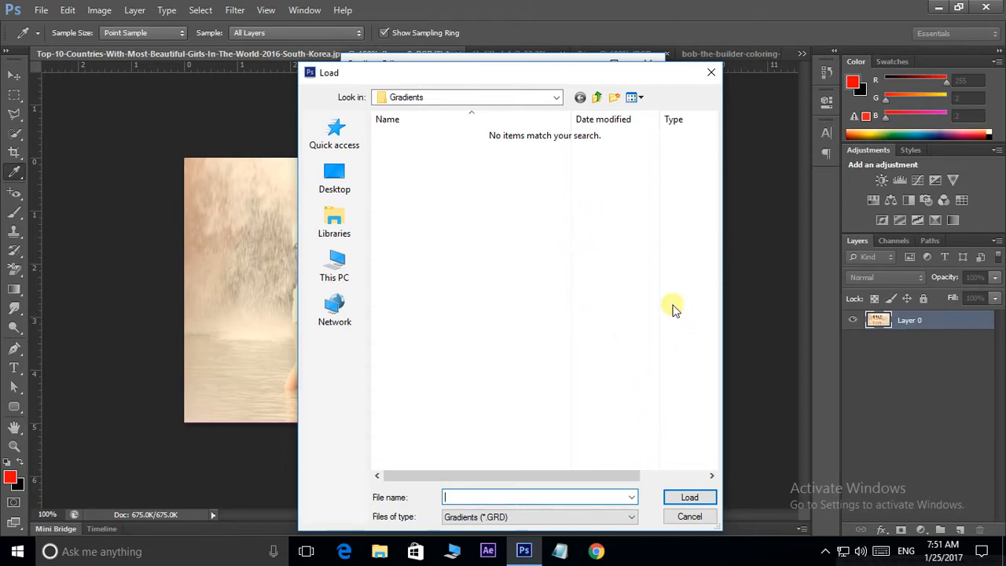
{"action": "left_click", "coordinate": [711, 73]}
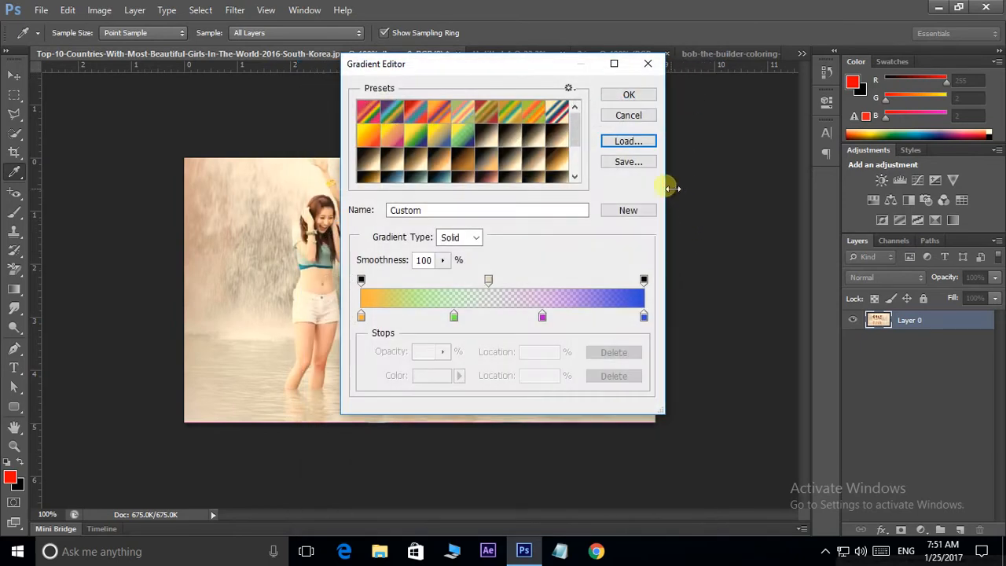
{"action": "left_click", "coordinate": [641, 166]}
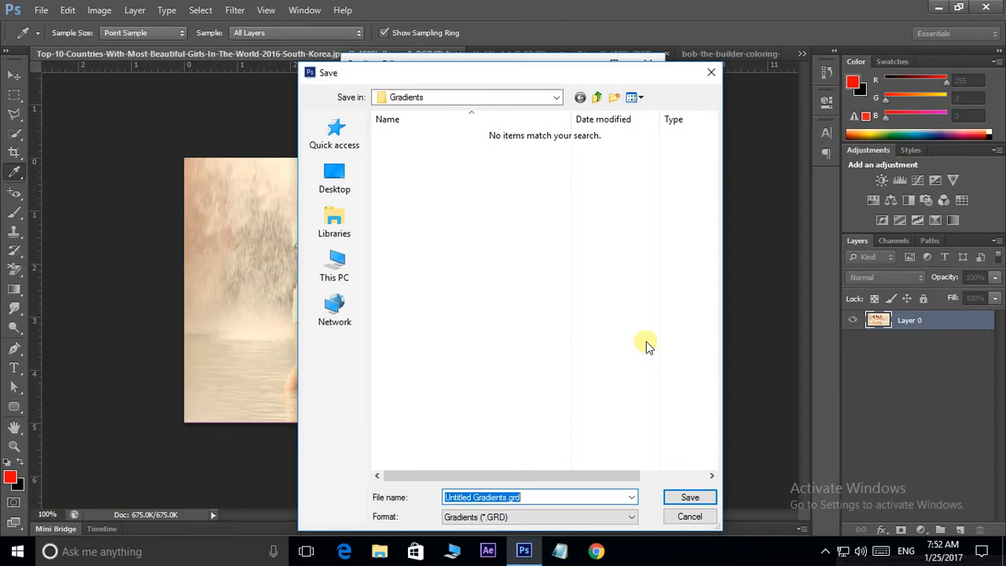
{"action": "left_click", "coordinate": [712, 72]}
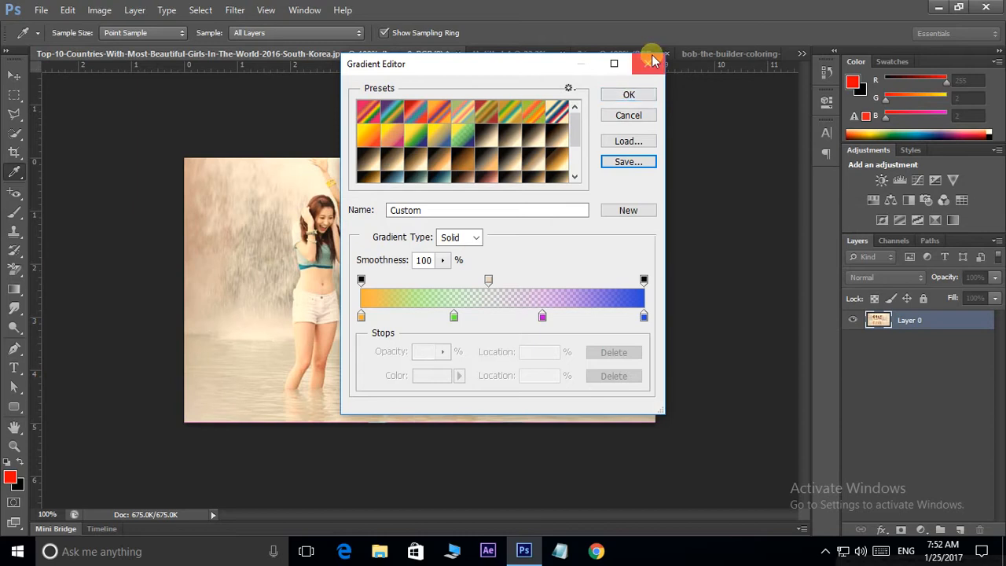
Append the Color Harmonies 2 gradients to the current presets and look through the extended list
{"action": "left_click", "coordinate": [569, 88]}
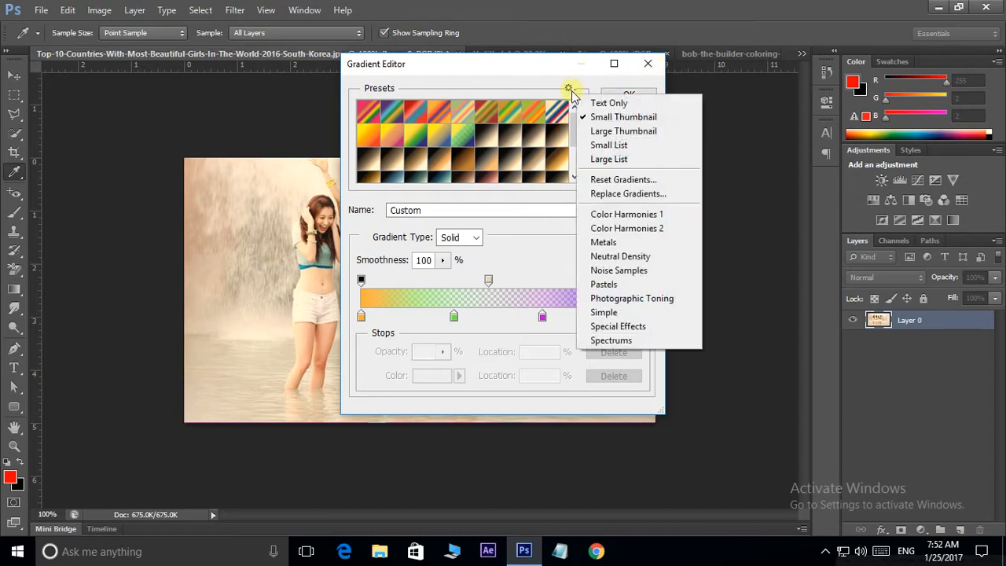
{"action": "left_click", "coordinate": [615, 230]}
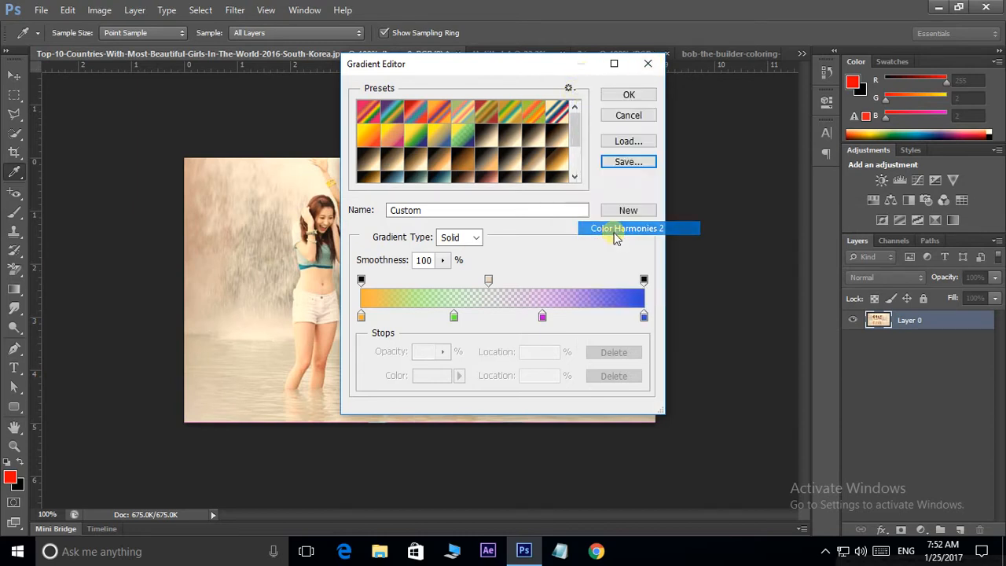
{"action": "left_click", "coordinate": [572, 217]}
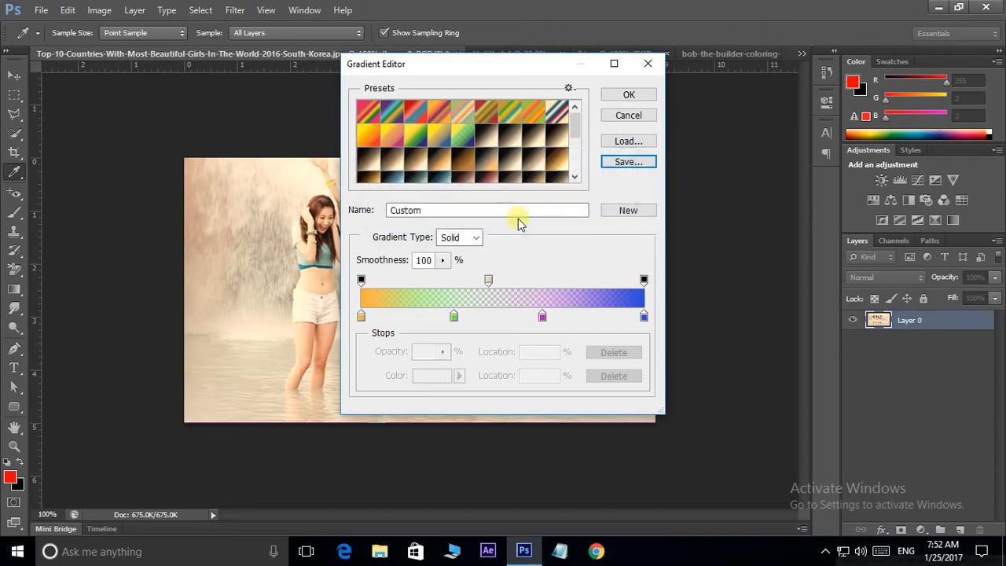
{"action": "left_click_drag", "start_coordinate": [575, 119], "coordinate": [579, 163]}
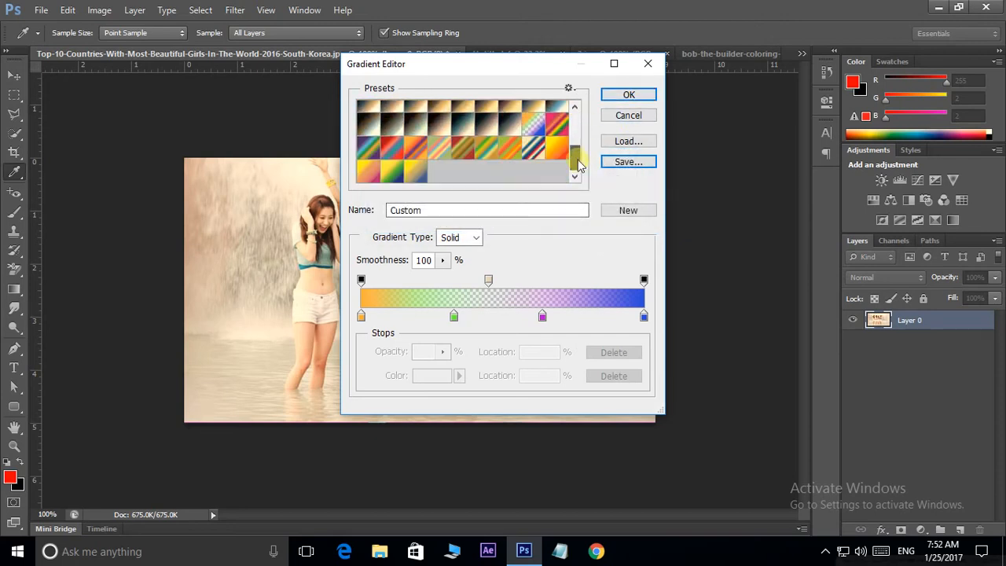
Append the Pastels gradients to the presets and view the added swatches at the end of the list
{"action": "left_click", "coordinate": [569, 86]}
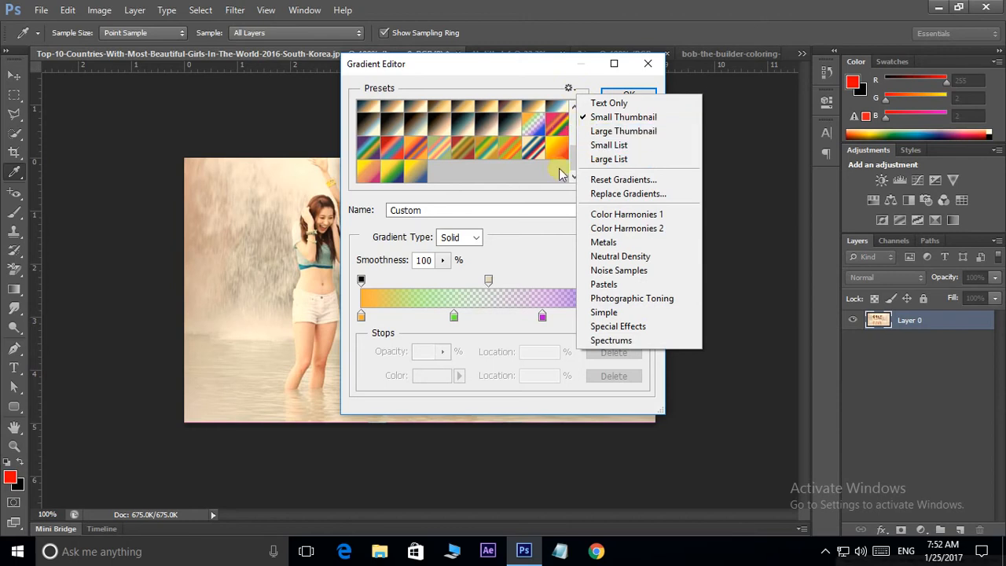
{"action": "left_click", "coordinate": [604, 283]}
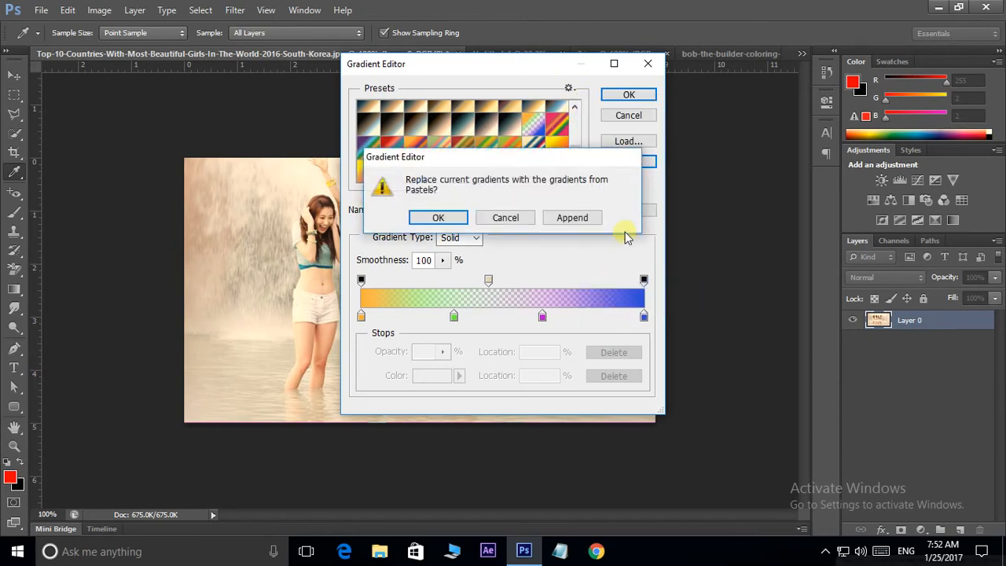
{"action": "left_click", "coordinate": [580, 219]}
{"action": "left_click_drag", "start_coordinate": [572, 134], "coordinate": [574, 159]}
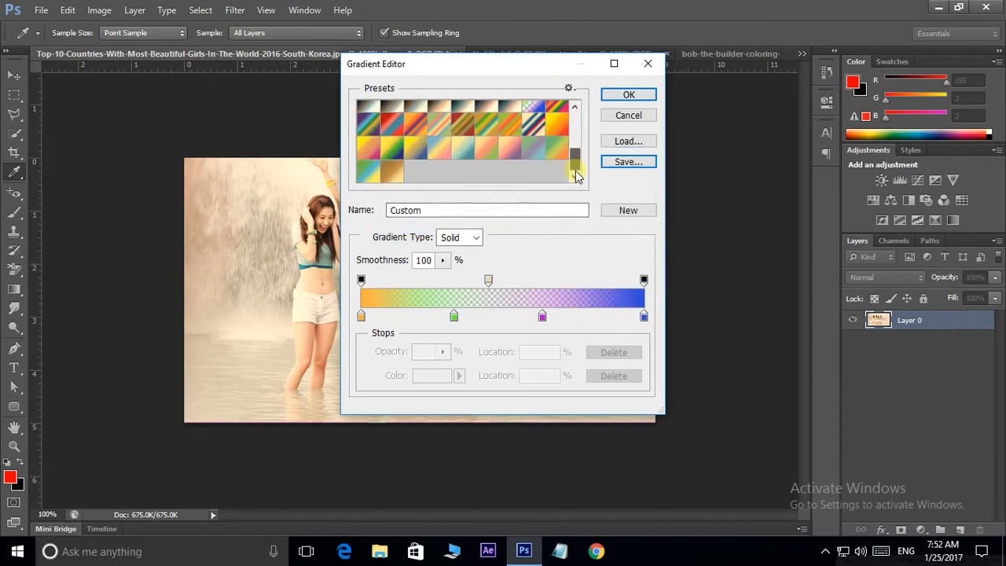
Replace the current presets with the Metals gradients without saving changes to the existing set
{"action": "left_click", "coordinate": [539, 151]}
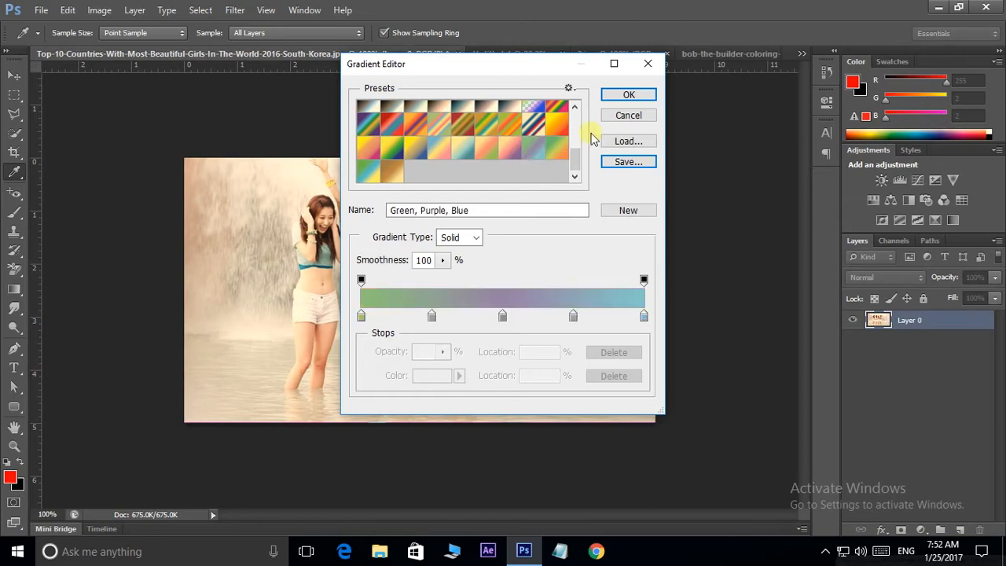
{"action": "left_click", "coordinate": [570, 90]}
{"action": "left_click", "coordinate": [605, 244]}
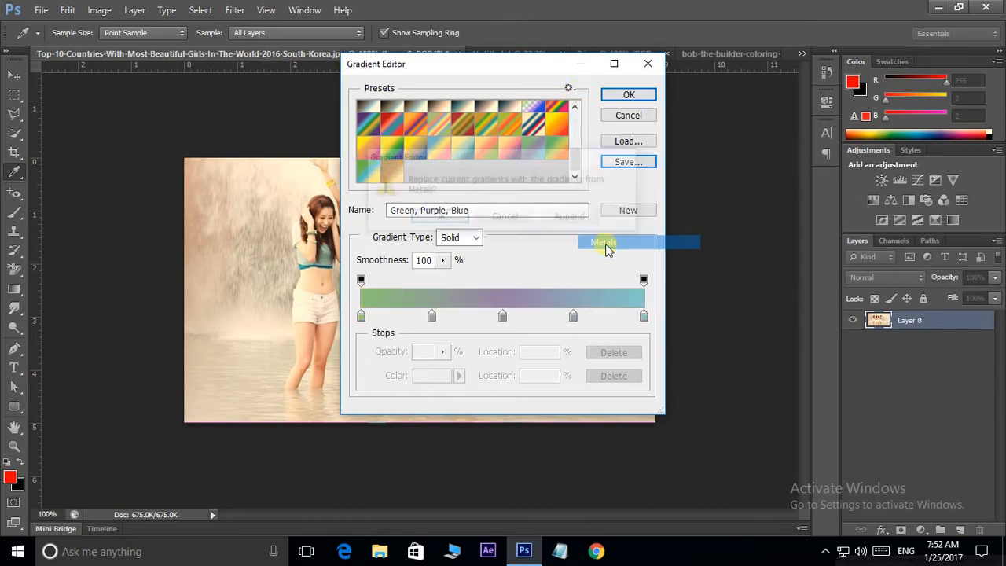
{"action": "left_click", "coordinate": [449, 217]}
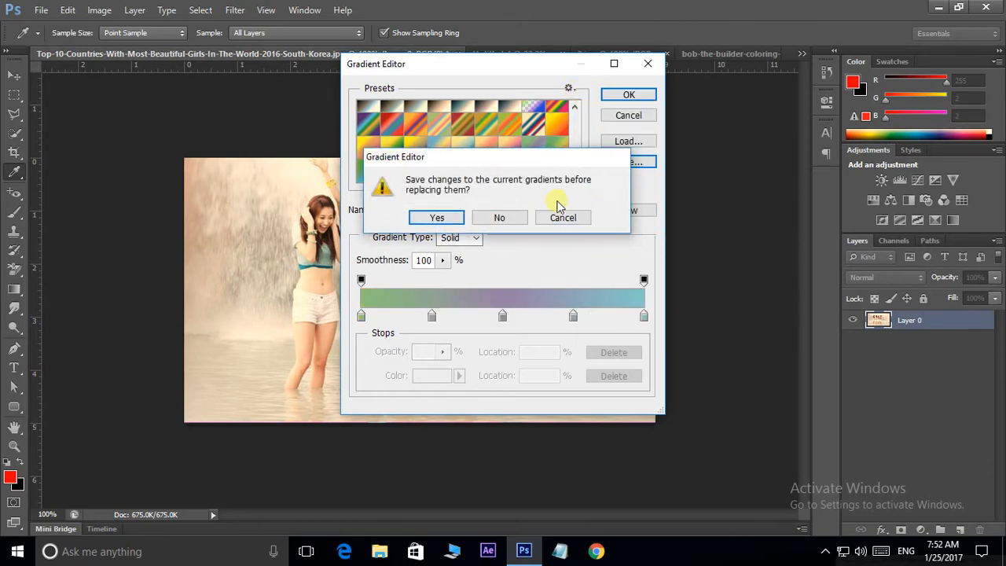
{"action": "left_click", "coordinate": [511, 217]}
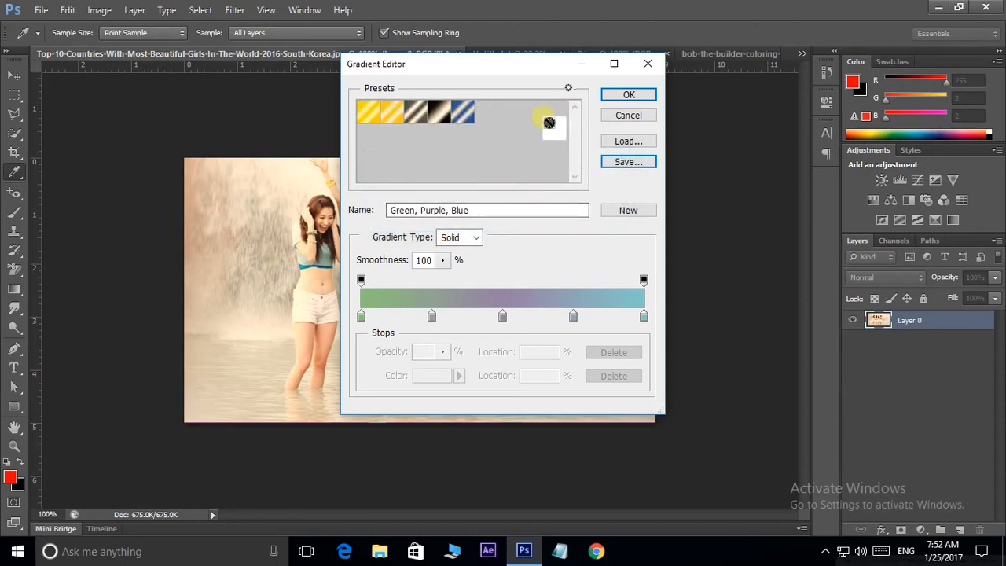
Preview several of the Metals presets, including Steel Blue and Brass, in the gradient bar
{"action": "left_click", "coordinate": [445, 115]}
{"action": "left_click", "coordinate": [467, 115]}
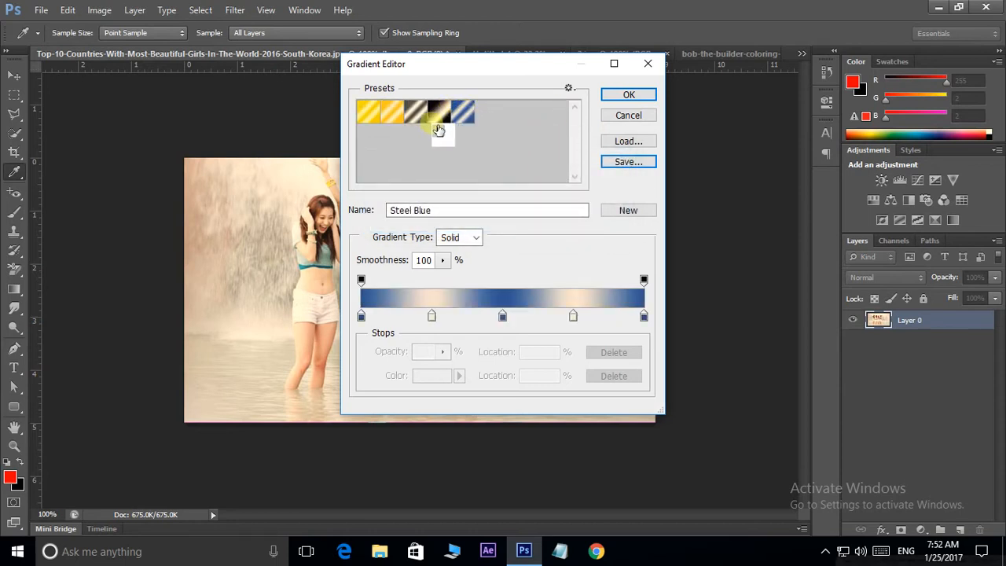
{"action": "left_click", "coordinate": [415, 128]}
{"action": "left_click", "coordinate": [392, 130]}
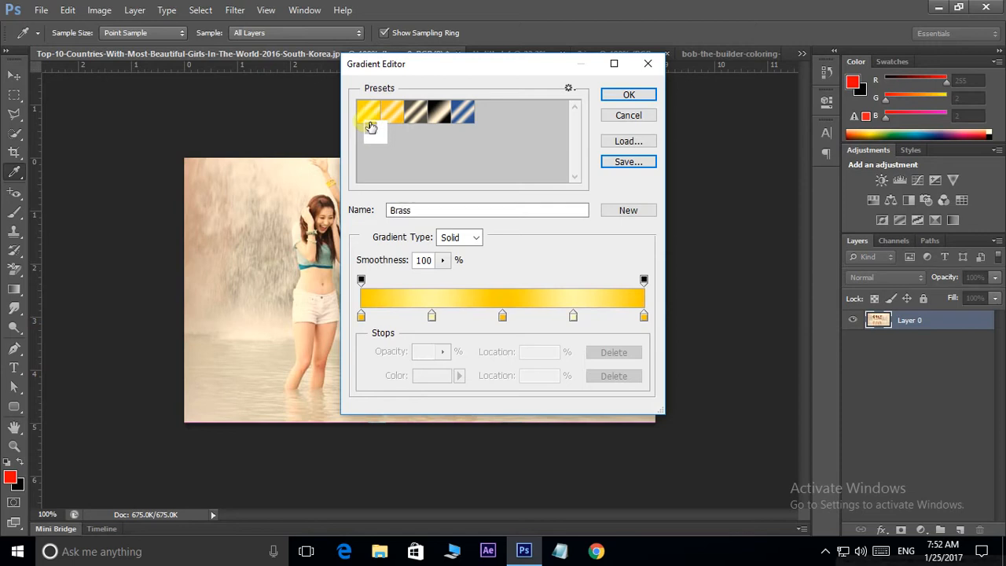
Append the Special Effects gradients to the presets and apply Soft Stripes as the active gradient
{"action": "left_click", "coordinate": [568, 87]}
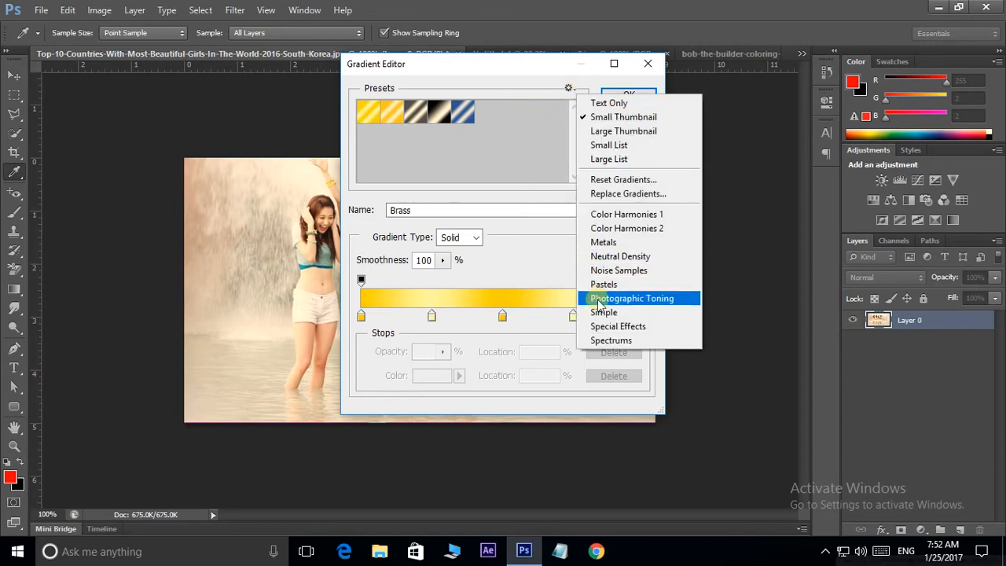
{"action": "left_click", "coordinate": [609, 326]}
{"action": "left_click", "coordinate": [571, 217]}
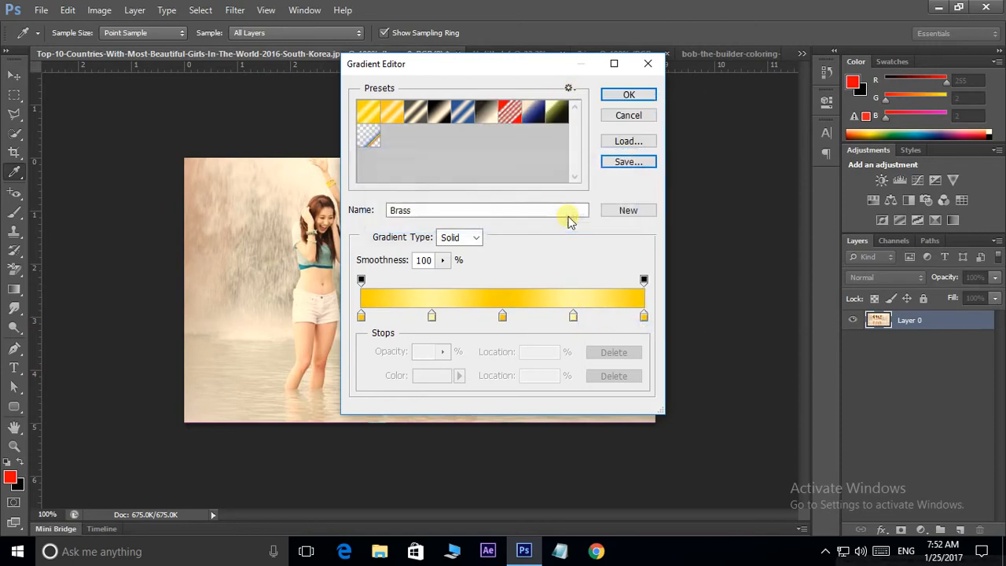
{"action": "left_click", "coordinate": [524, 117]}
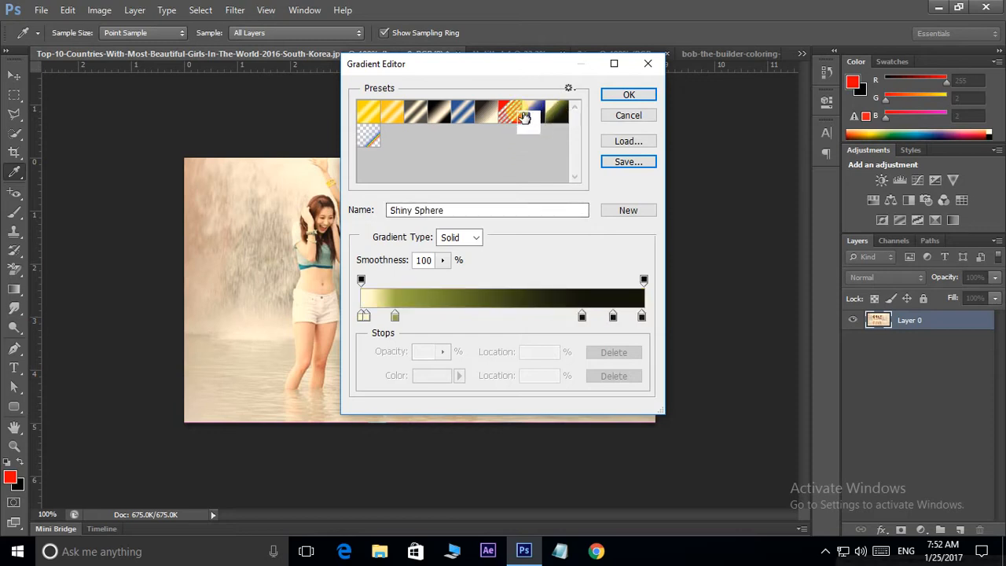
{"action": "left_click", "coordinate": [520, 118]}
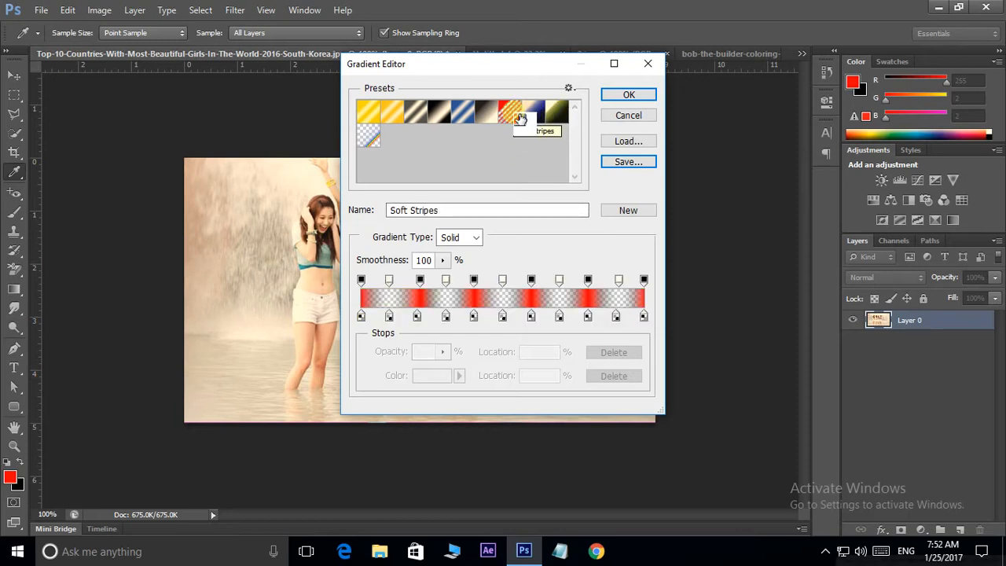
{"action": "left_click", "coordinate": [628, 95]}
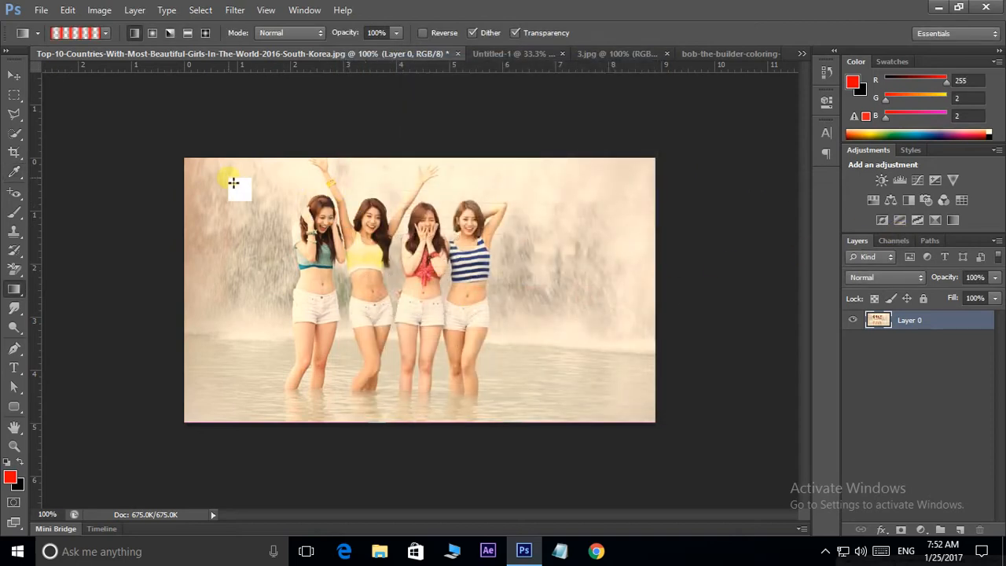
Draw the Soft Stripes gradient diagonally across the photo on Layer 0, and undo it
{"action": "left_click_drag", "start_coordinate": [228, 177], "coordinate": [559, 363]}
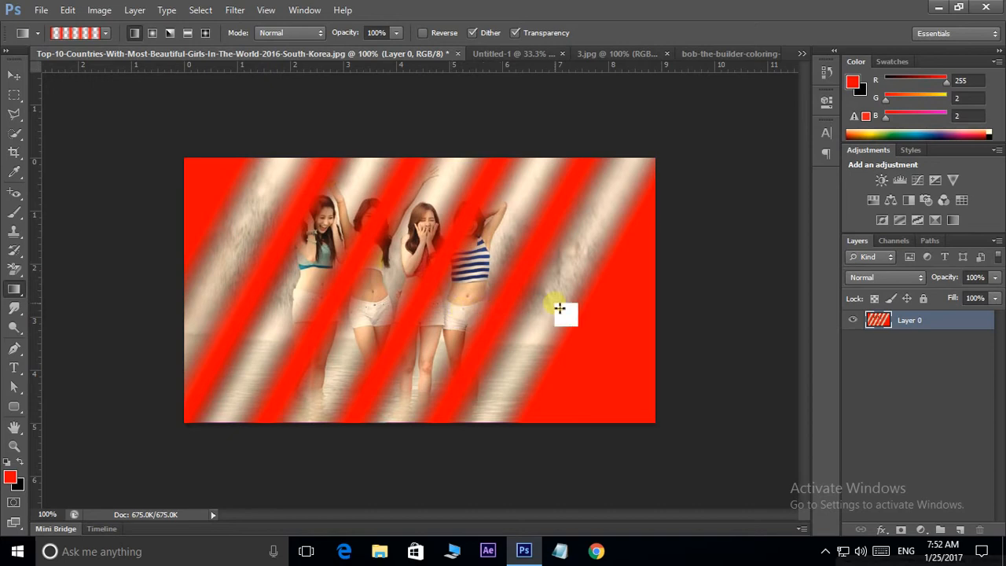
{"action": "key", "text": "ctrl+z"}
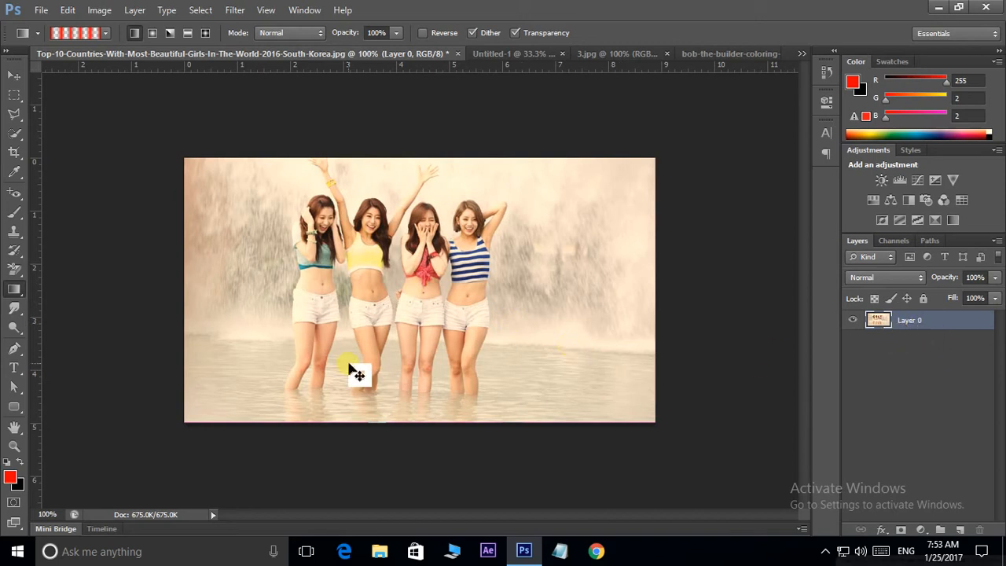
Add a new layer above the photo and draw the Soft Stripes gradient diagonally across it
{"action": "key", "text": "ctrl+shift+n"}
{"action": "key", "text": "Return"}
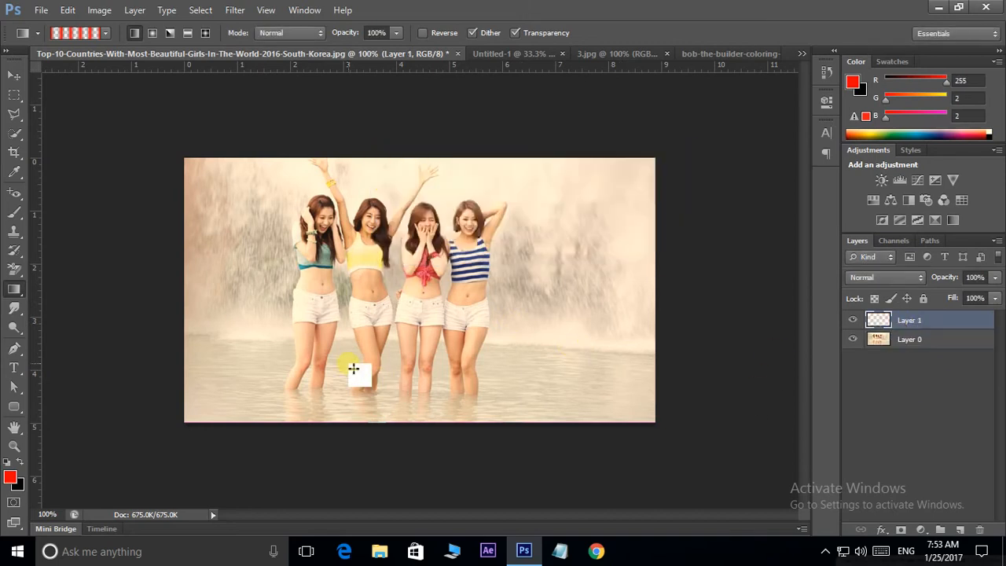
{"action": "left_click_drag", "start_coordinate": [214, 178], "coordinate": [648, 395]}
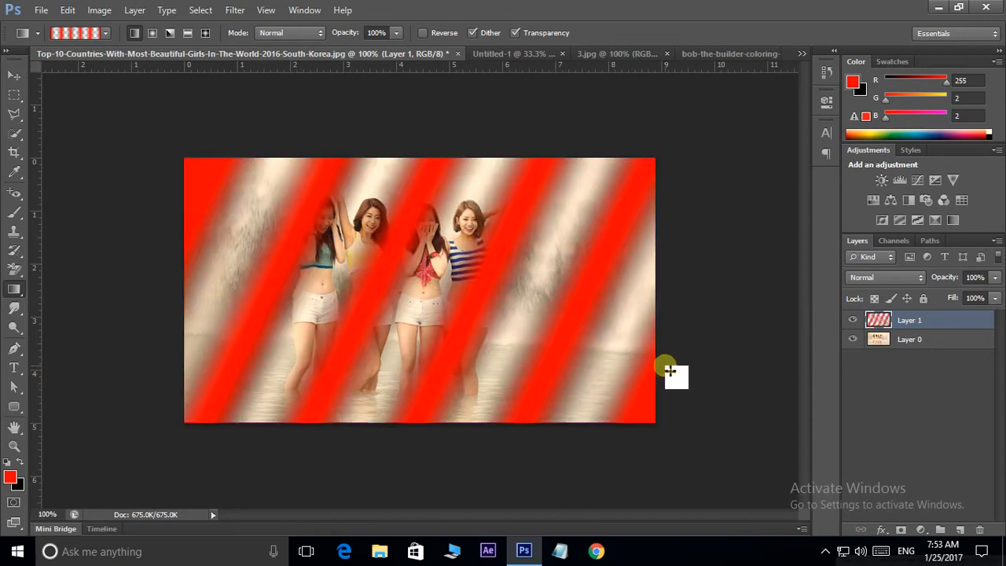
Try the striped layer's opacity at 34% and 100%, and delete the layer
{"action": "left_click", "coordinate": [995, 278]}
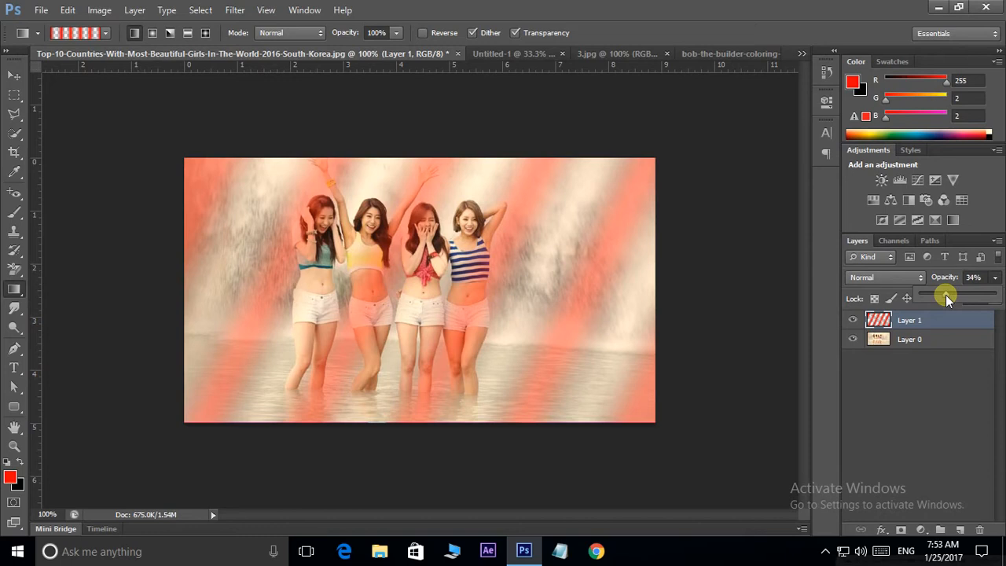
{"action": "left_click_drag", "start_coordinate": [945, 295], "coordinate": [997, 293]}
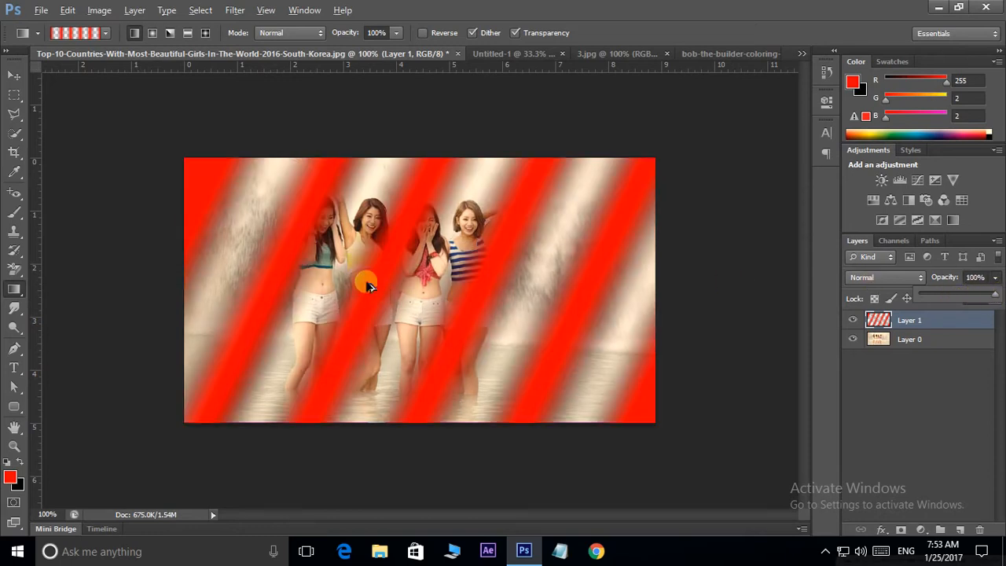
{"action": "key", "text": "Delete"}
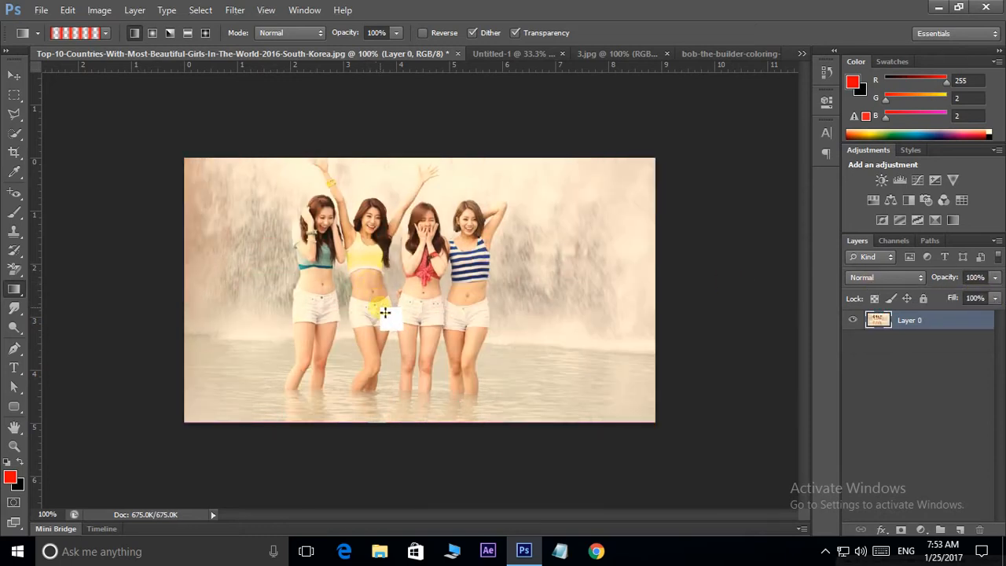
Examine the naming, new, rename and delete options for the Brass preset, and leave the Gradient Editor without applying changes
{"action": "left_click", "coordinate": [64, 34]}
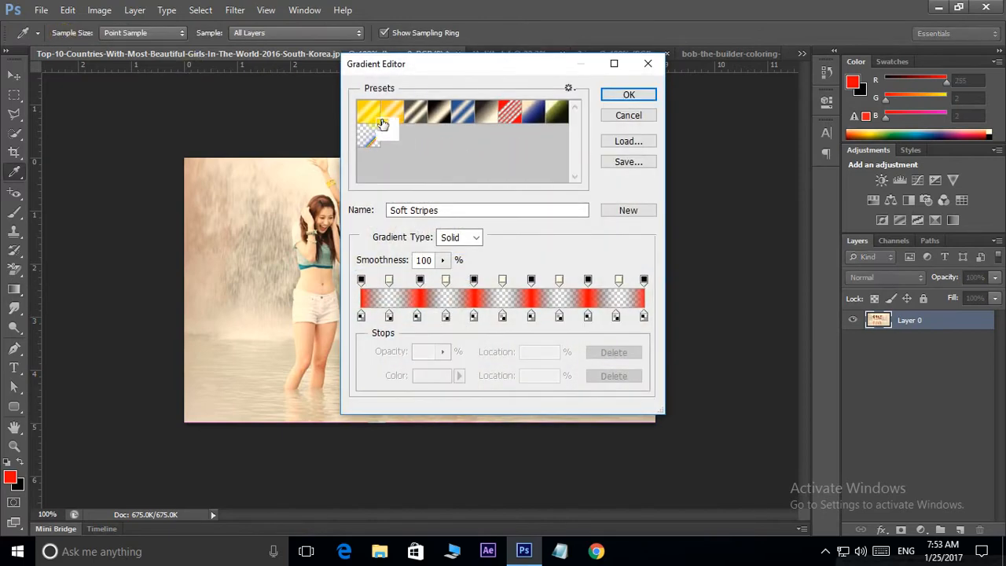
{"action": "double_click", "coordinate": [366, 116]}
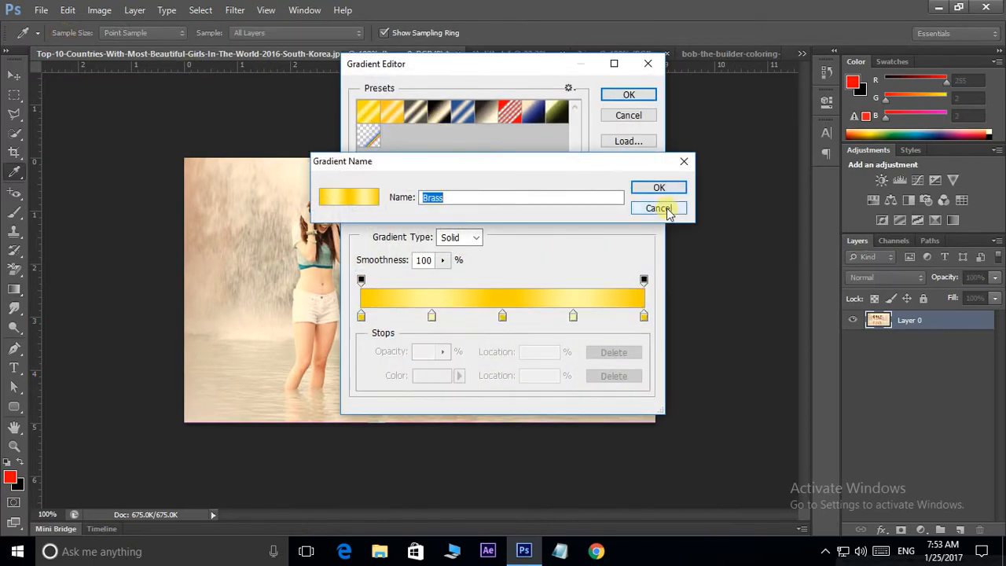
{"action": "left_click", "coordinate": [659, 208]}
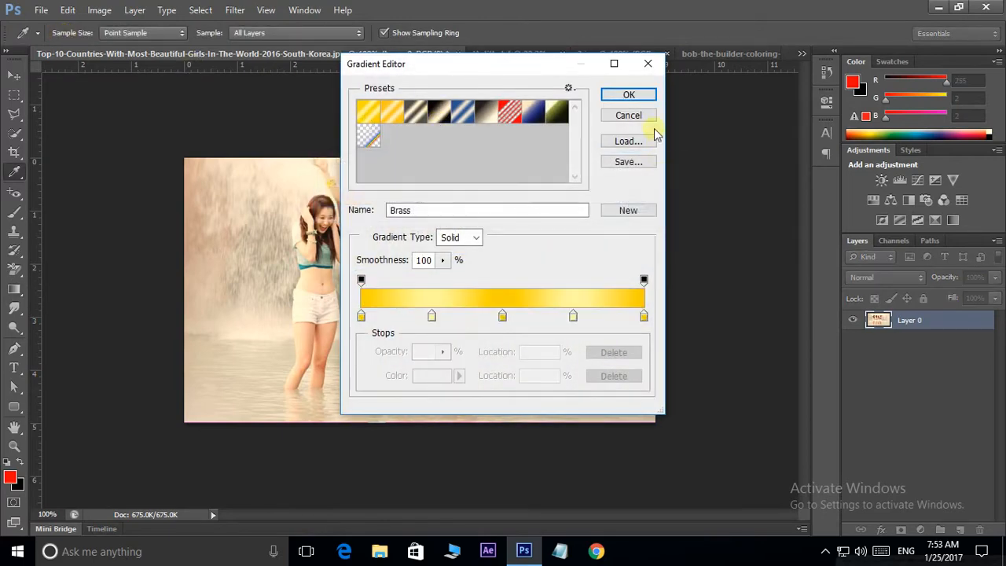
{"action": "right_click", "coordinate": [373, 112]}
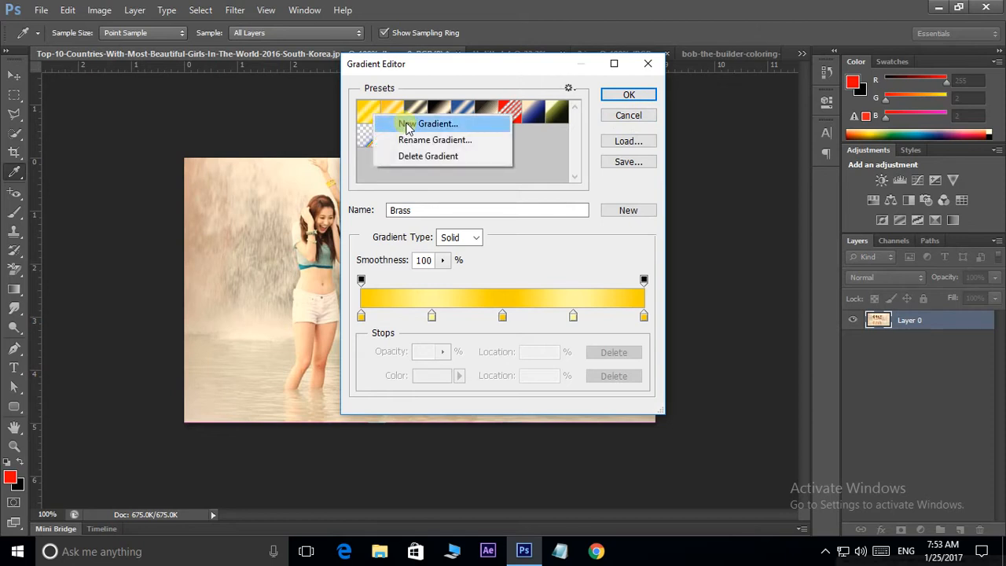
{"action": "left_click", "coordinate": [407, 126]}
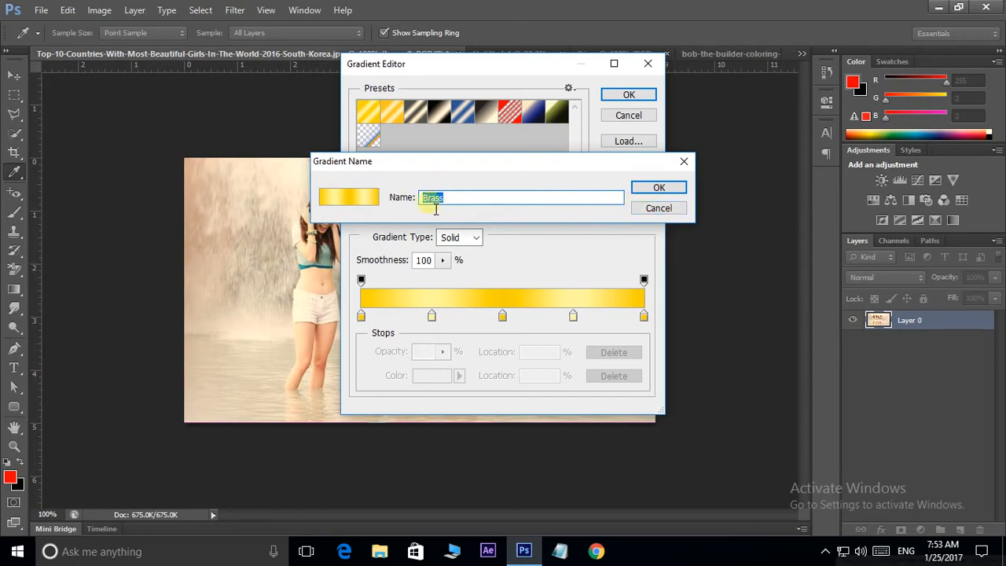
{"action": "left_click", "coordinate": [657, 209]}
{"action": "right_click", "coordinate": [365, 114]}
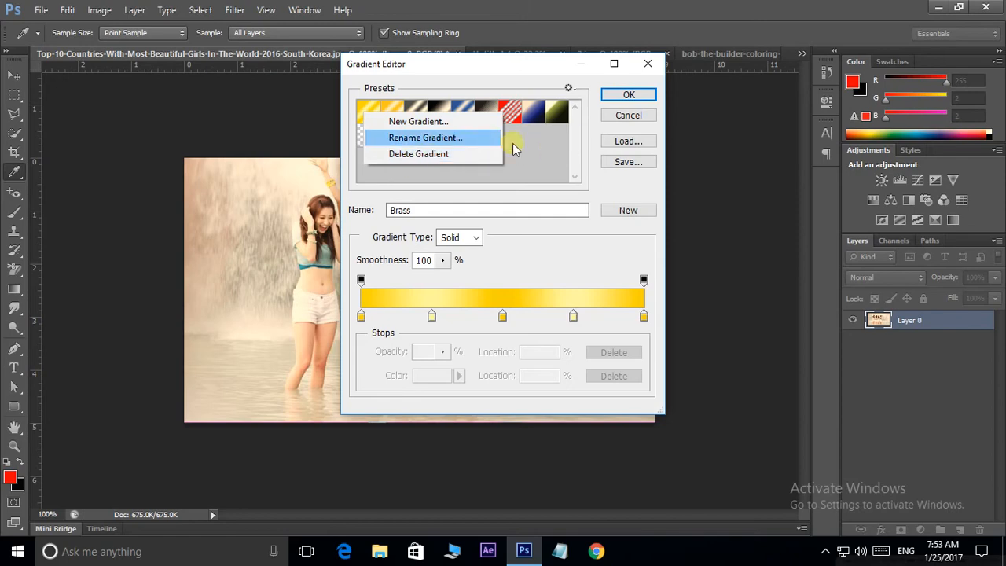
{"action": "left_click", "coordinate": [564, 158]}
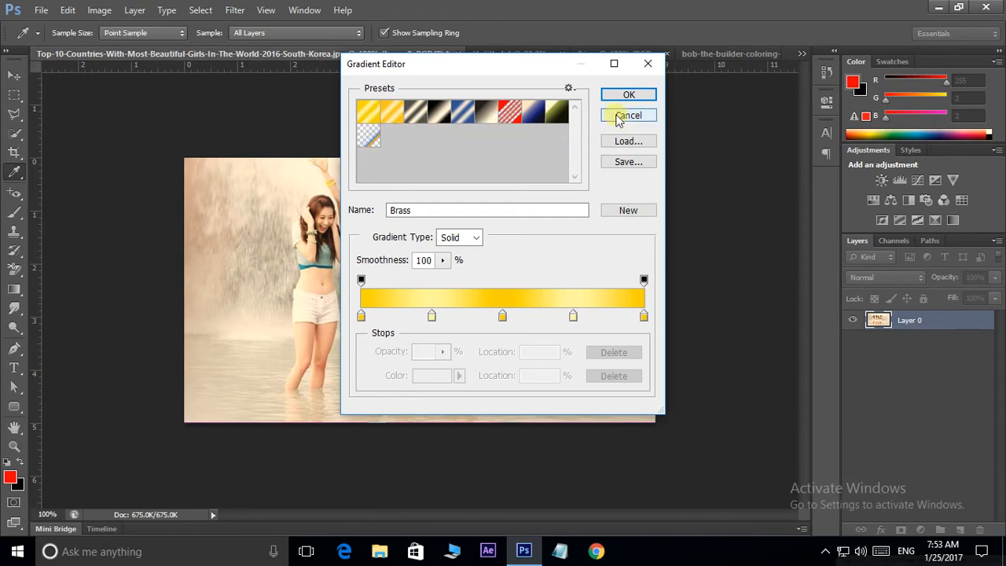
{"action": "left_click", "coordinate": [621, 116]}
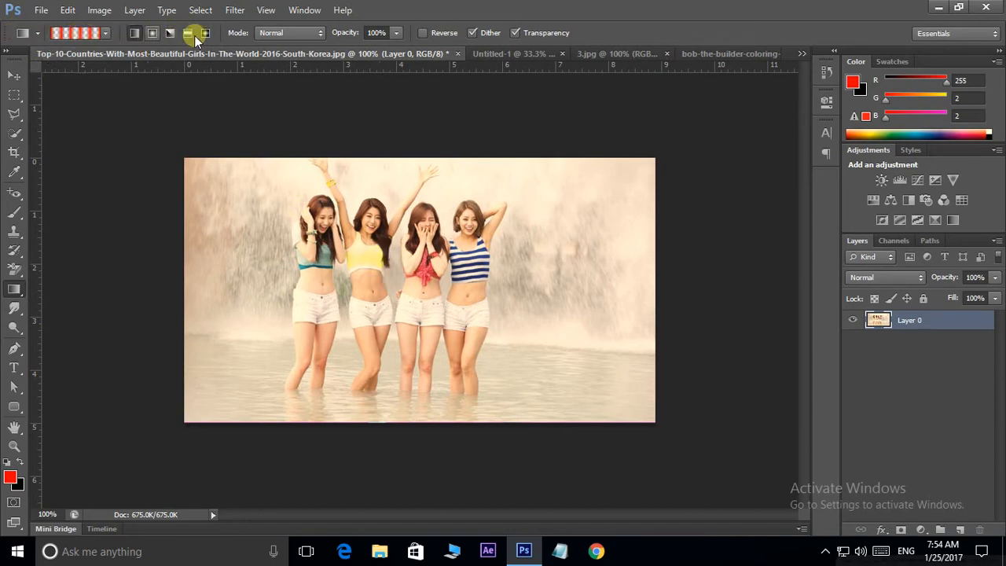
Reset the Gradient tool, and reset all tools to their default settings
{"action": "right_click", "coordinate": [20, 34]}
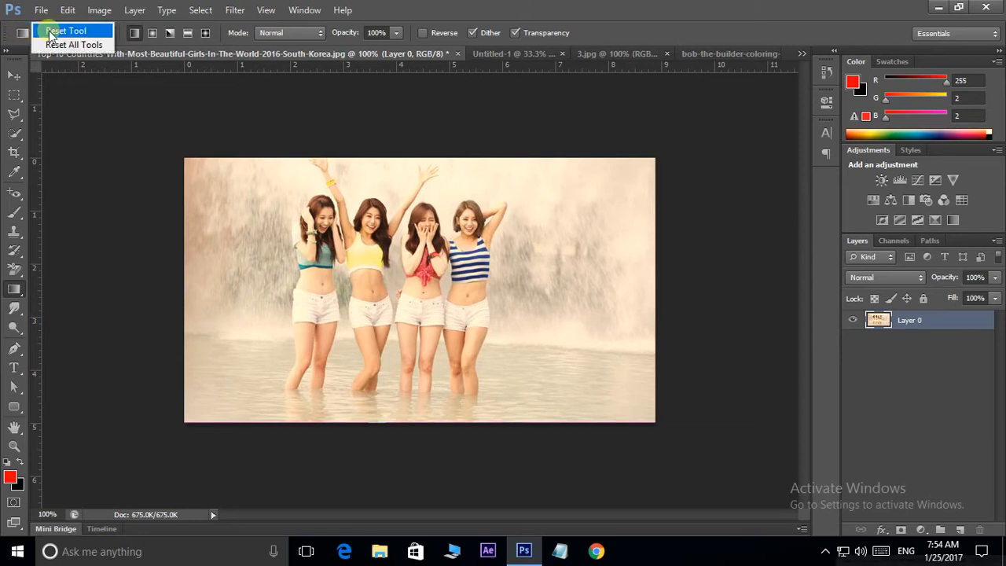
{"action": "left_click", "coordinate": [47, 29]}
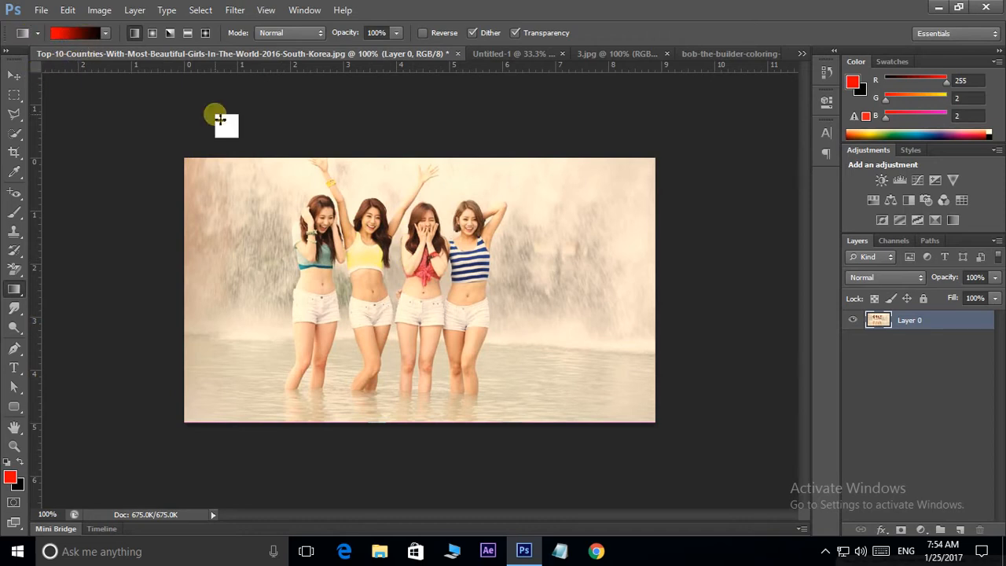
{"action": "right_click", "coordinate": [24, 35]}
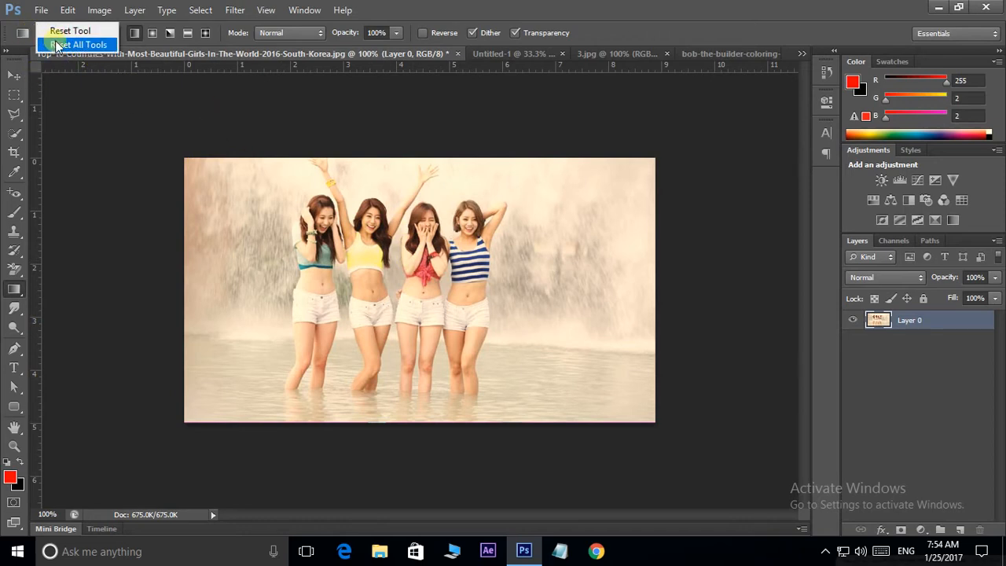
{"action": "left_click", "coordinate": [45, 45]}
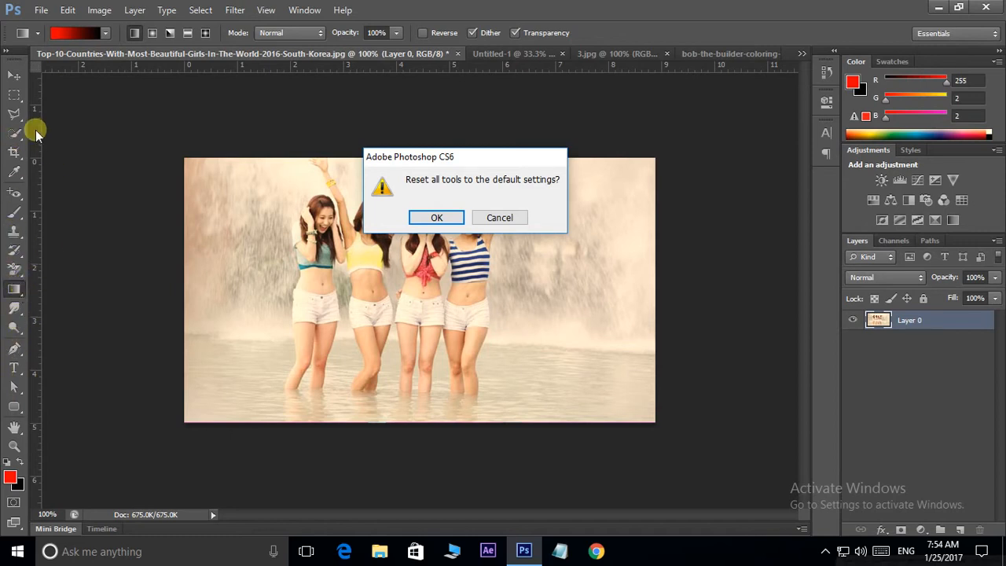
{"action": "left_click", "coordinate": [433, 218]}
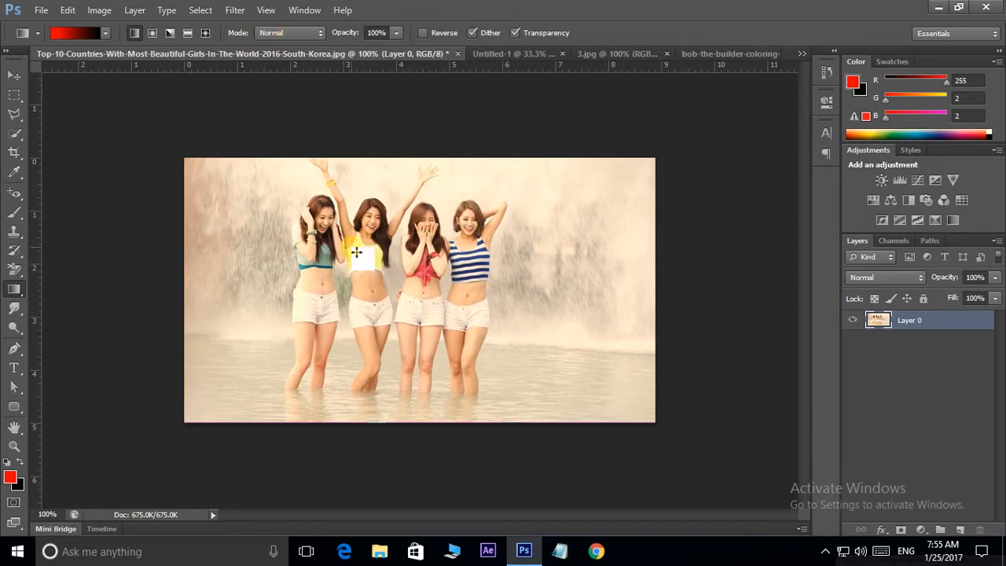
Set the Gradient tool's blend mode to Vivid Light, draw a red-to-black gradient diagonally across the photo, and undo the gradient
{"action": "left_click", "coordinate": [283, 35]}
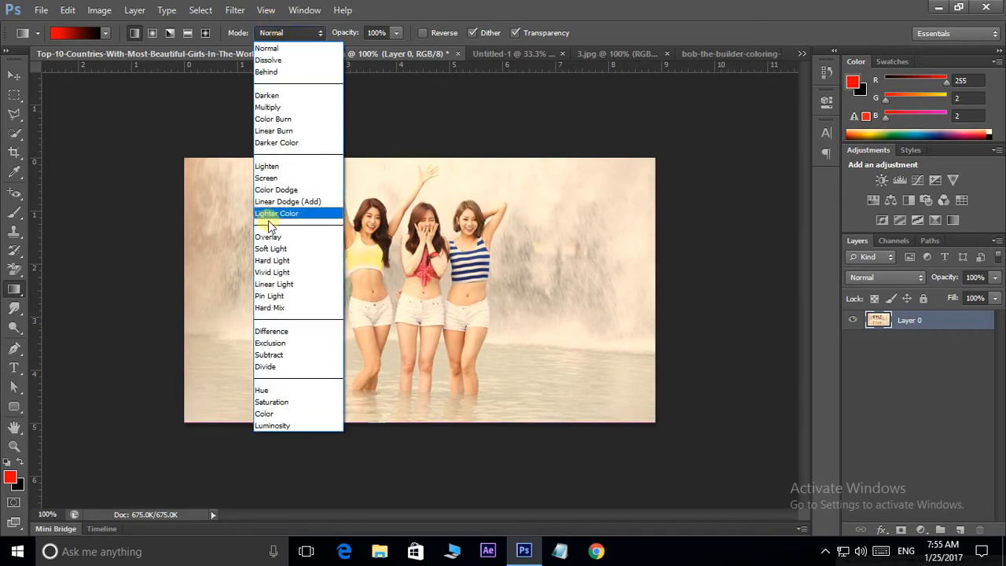
{"action": "left_click", "coordinate": [274, 273]}
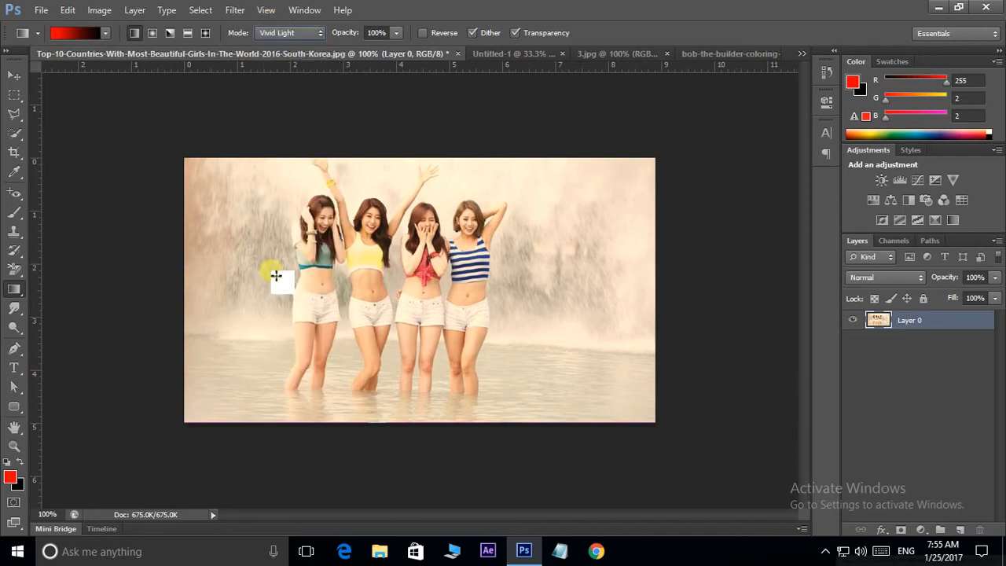
{"action": "left_click_drag", "start_coordinate": [246, 181], "coordinate": [509, 351]}
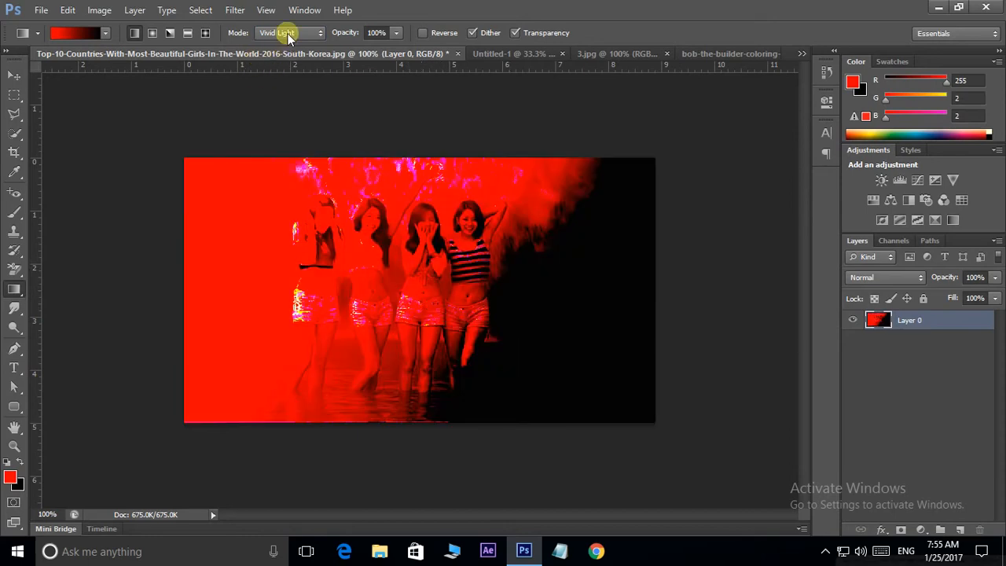
{"action": "key", "text": "ctrl+z"}
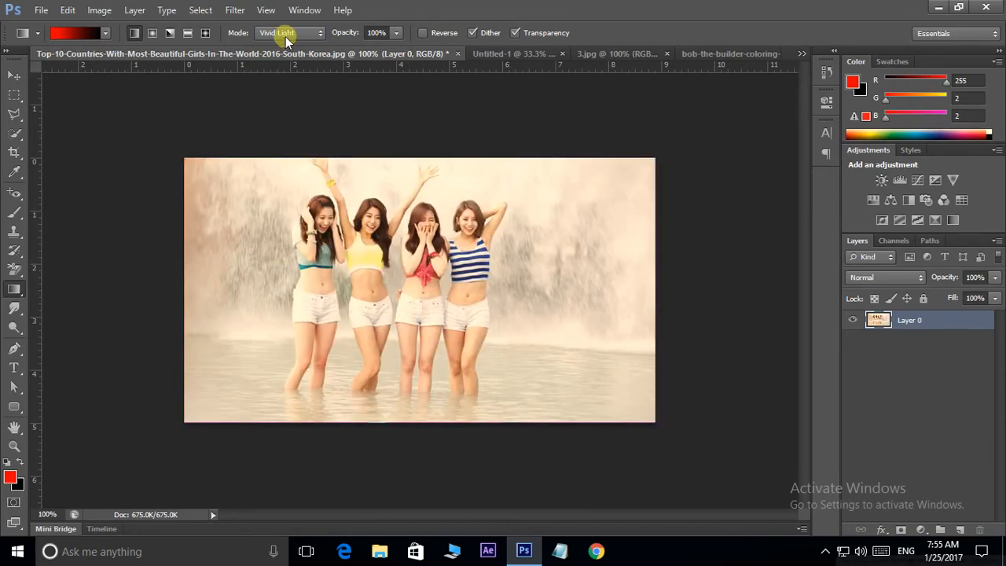
Set the Gradient tool's blend mode to Soft Light, draw a red-to-black gradient diagonally across the photo, and undo it
{"action": "left_click", "coordinate": [285, 36]}
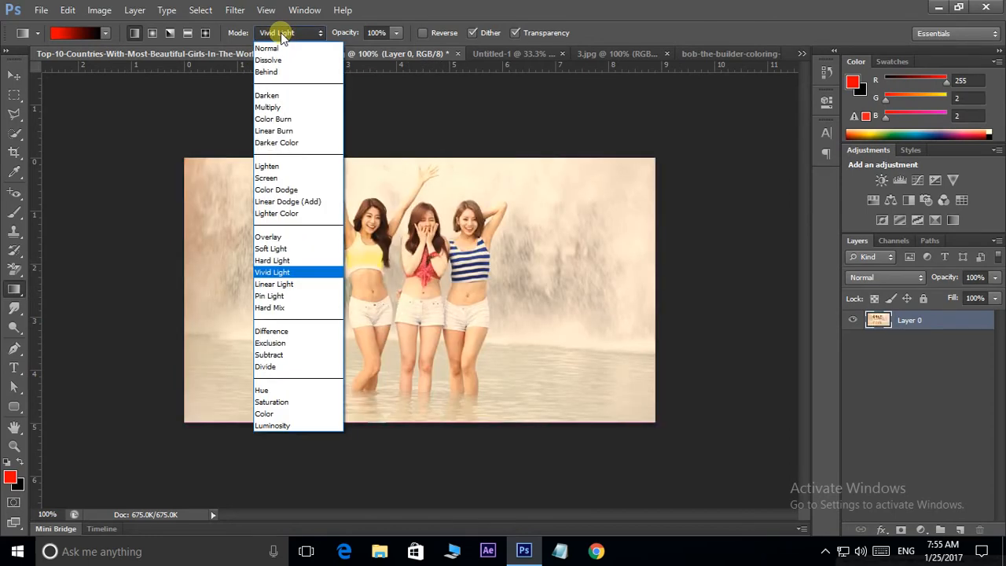
{"action": "left_click", "coordinate": [277, 250]}
{"action": "left_click_drag", "start_coordinate": [213, 173], "coordinate": [586, 385]}
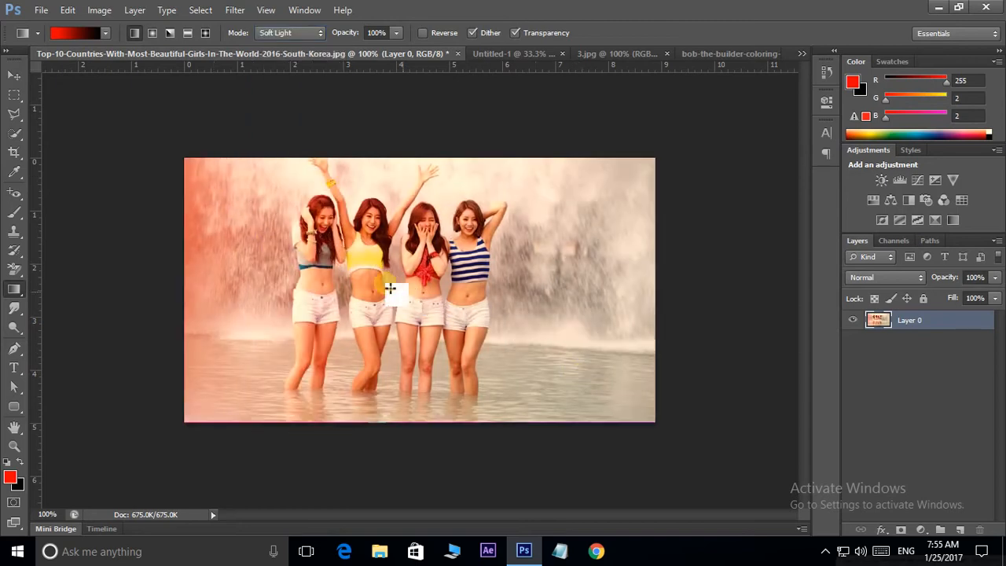
{"action": "key", "text": "ctrl+z"}
Set the Gradient tool's blend mode to Multiply, draw a red-to-black gradient diagonally across the photo, and undo it
{"action": "left_click", "coordinate": [303, 33]}
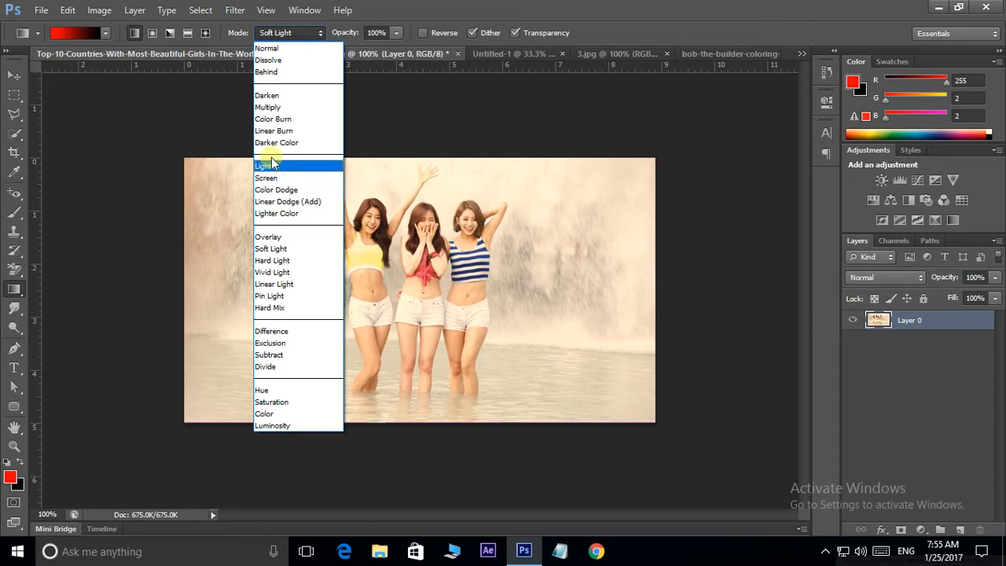
{"action": "left_click", "coordinate": [267, 107]}
{"action": "left_click_drag", "start_coordinate": [223, 183], "coordinate": [533, 379]}
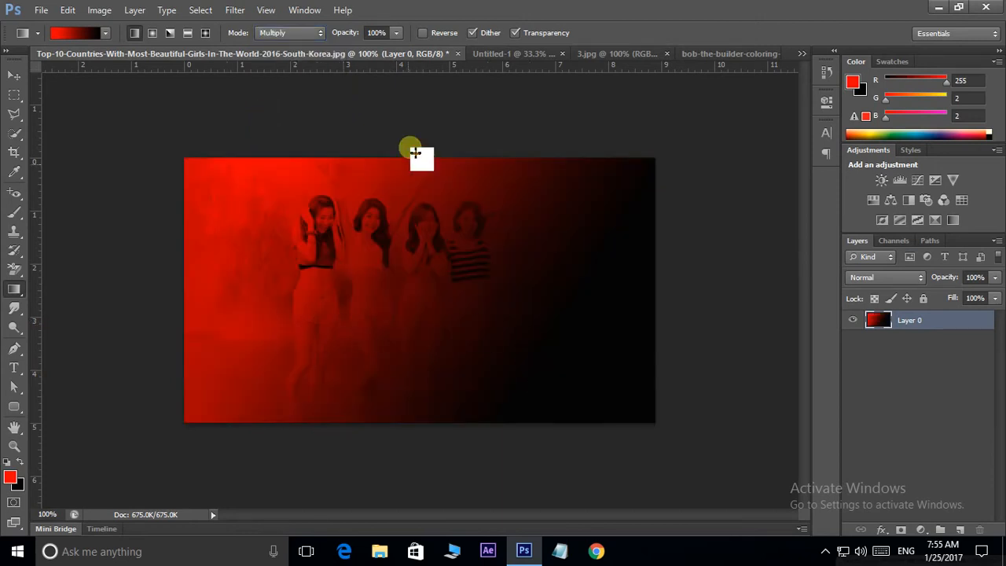
{"action": "key", "text": "ctrl+z"}
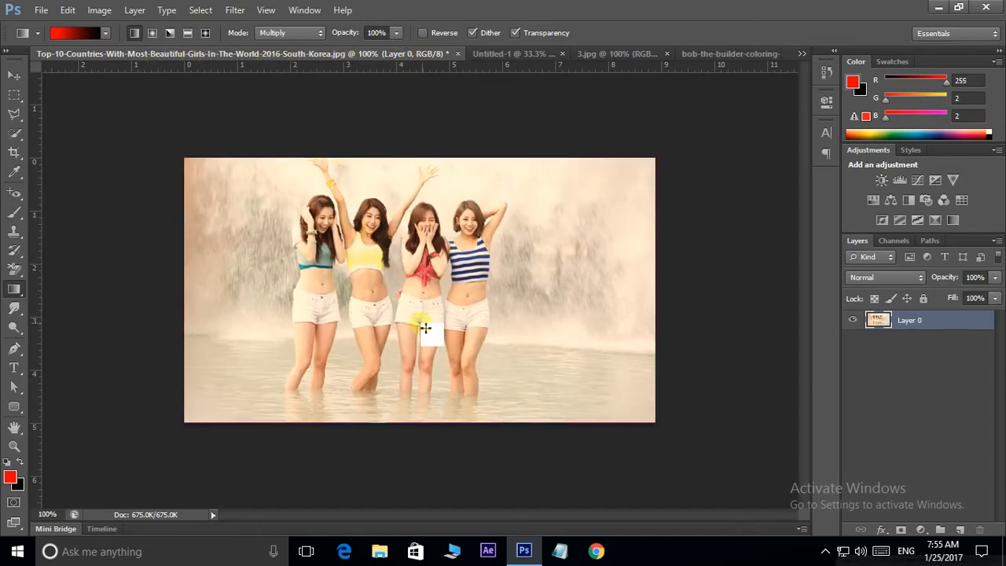
Lower the Gradient tool's opacity to 36% and draw a Multiply gradient diagonally across the photo
{"action": "left_click", "coordinate": [397, 35]}
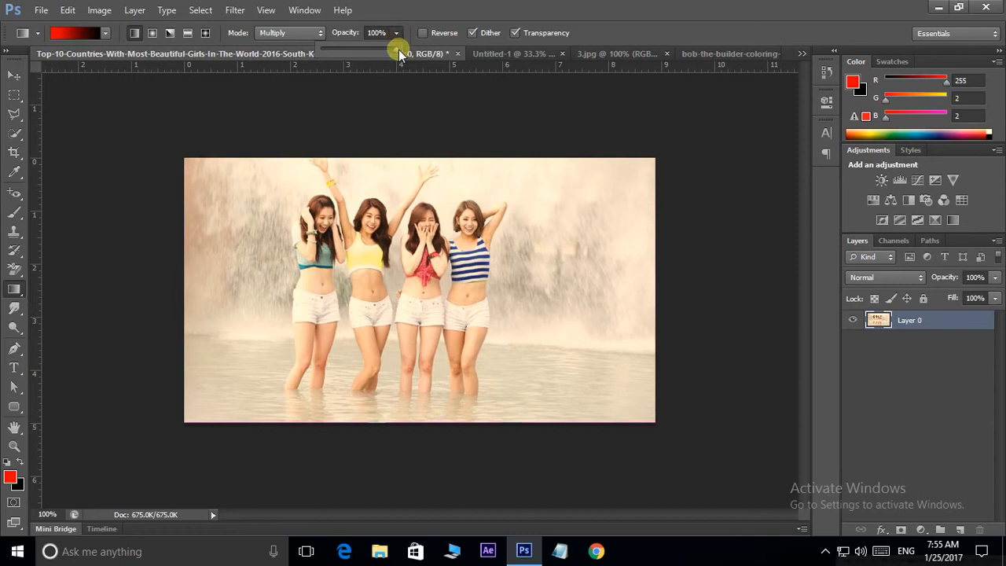
{"action": "left_click_drag", "start_coordinate": [397, 50], "coordinate": [359, 52]}
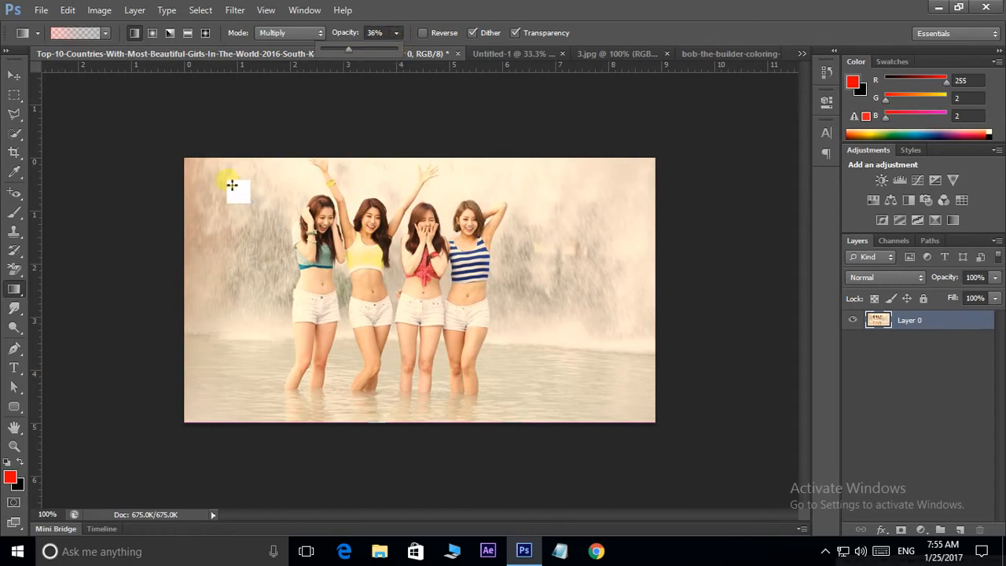
{"action": "left_click_drag", "start_coordinate": [226, 180], "coordinate": [586, 383]}
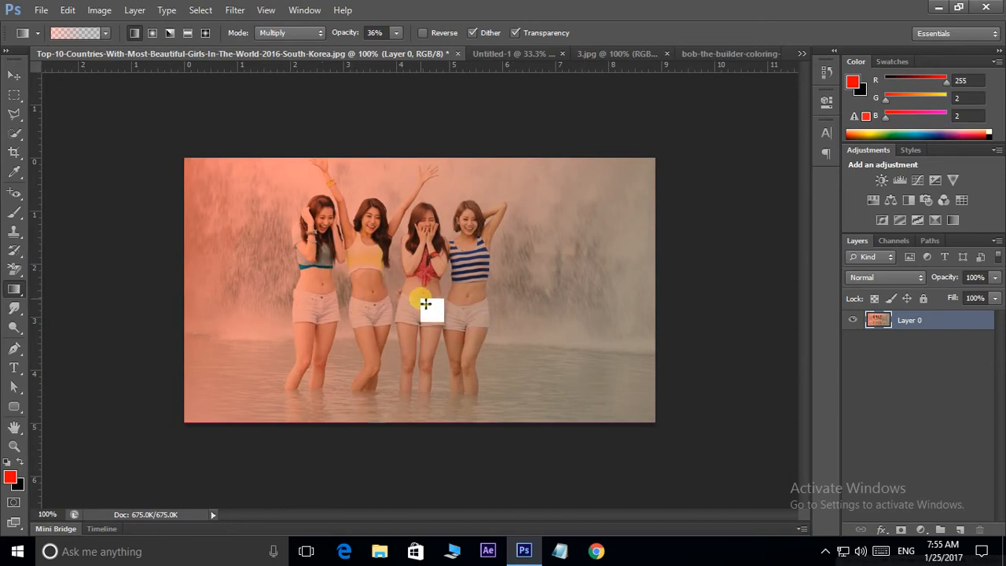
Set the gradient blend mode to Color Dodge and draw diagonal gradients across the photo at 36% and 100% opacity
{"action": "left_click", "coordinate": [297, 32]}
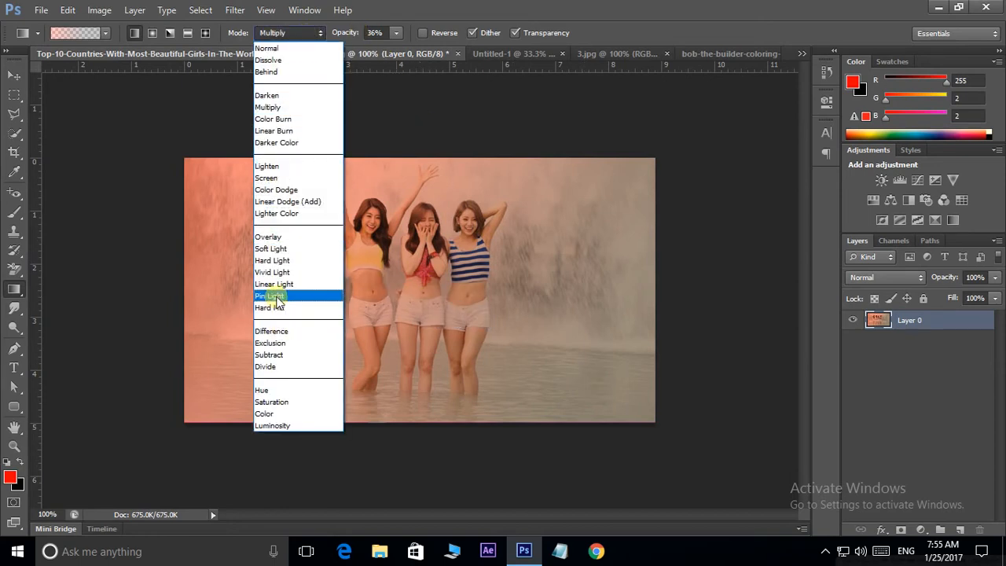
{"action": "left_click", "coordinate": [275, 189]}
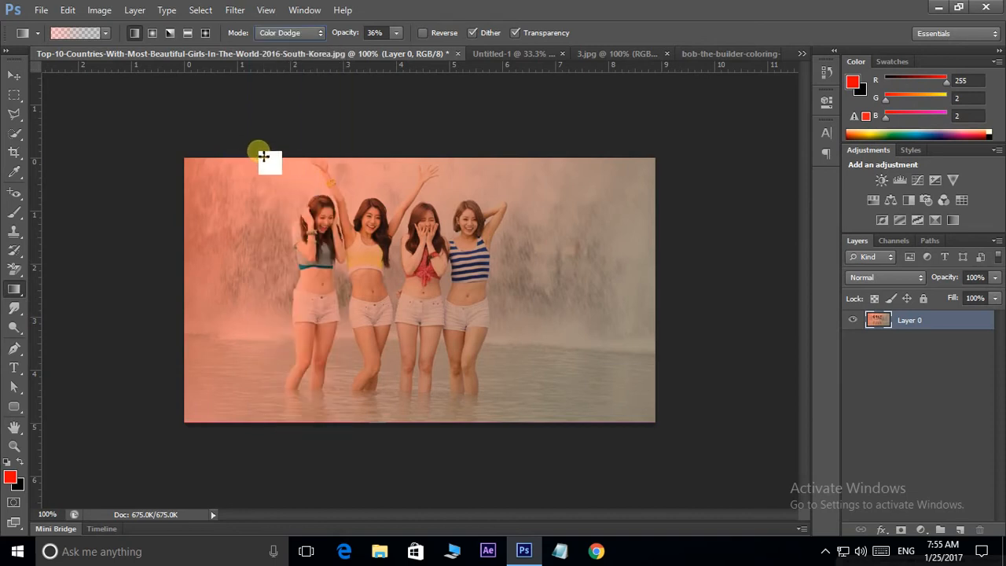
{"action": "left_click_drag", "start_coordinate": [229, 189], "coordinate": [597, 372]}
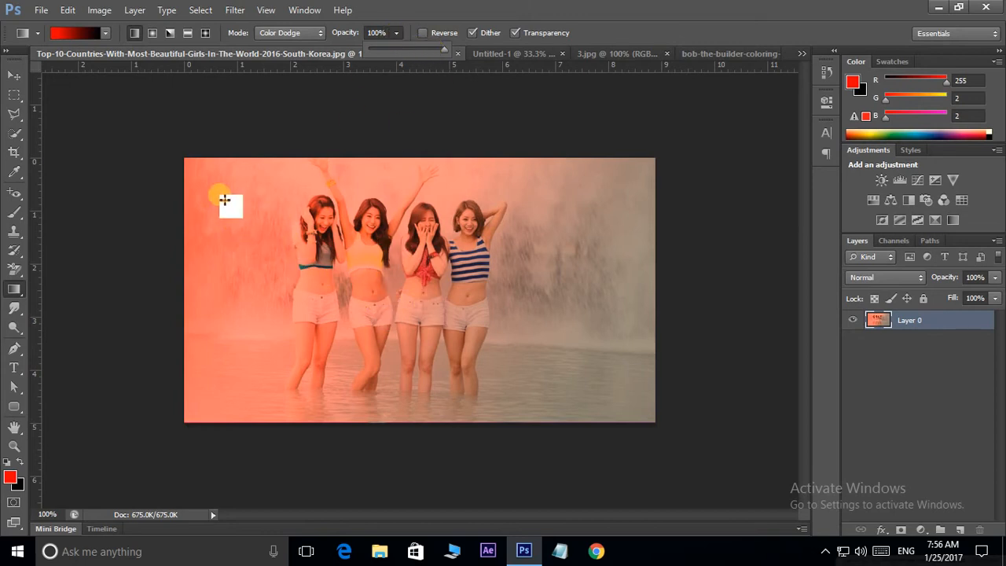
{"action": "left_click_drag", "start_coordinate": [212, 172], "coordinate": [560, 359]}
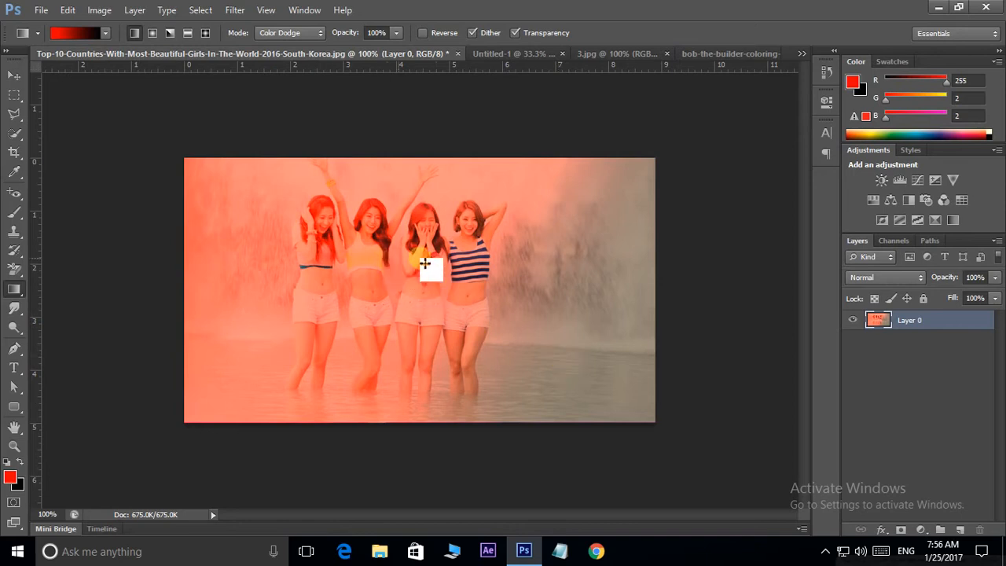
Set the Gradient tool's blend mode to Darken, draw a gradient diagonally across the photo, and undo it
{"action": "left_click", "coordinate": [306, 32]}
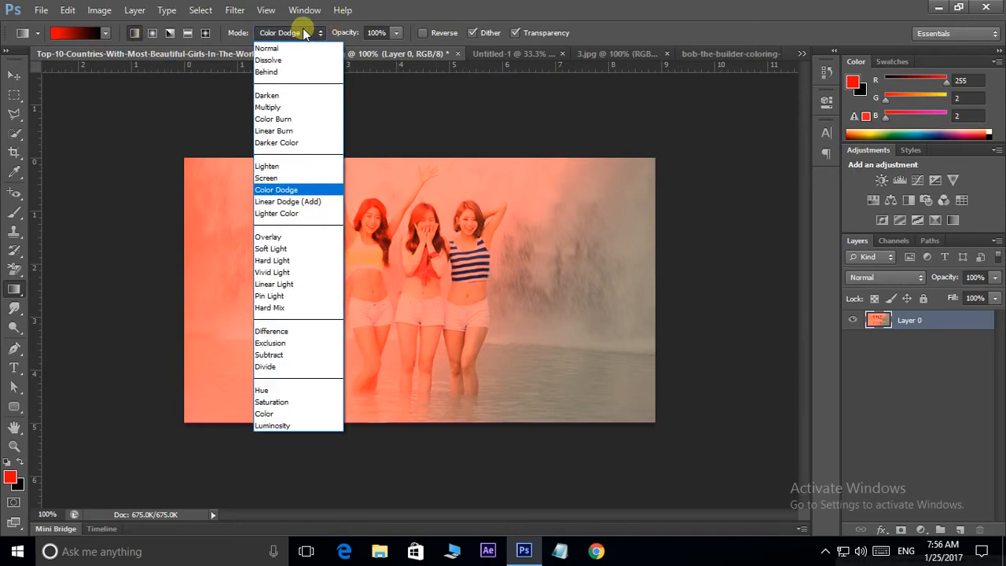
{"action": "left_click", "coordinate": [273, 98]}
{"action": "left_click_drag", "start_coordinate": [238, 221], "coordinate": [595, 394]}
{"action": "key", "text": "ctrl+z"}
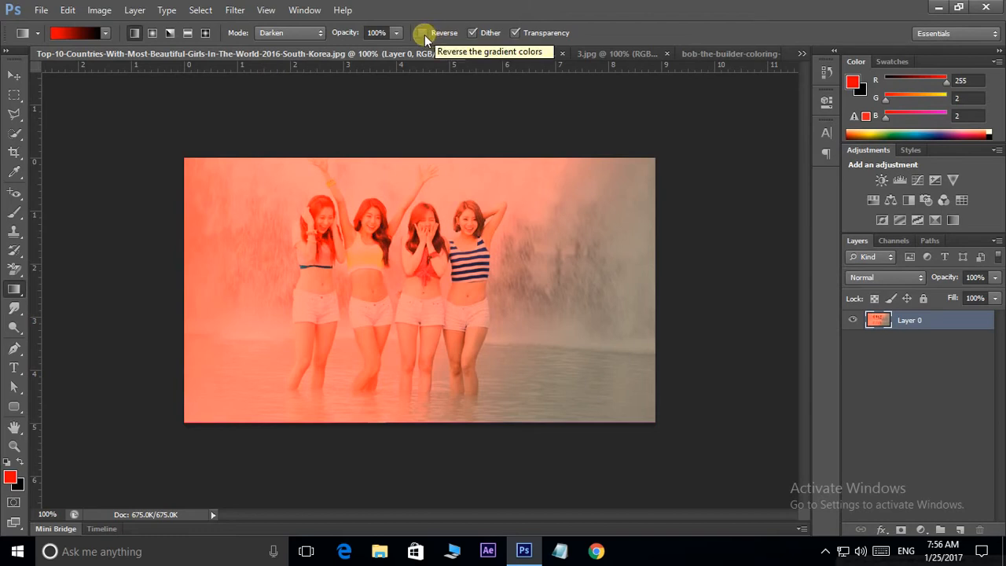
Toggle the Gradient tool's Reverse option on and off, and turn off Dither and Transparency
{"action": "left_click", "coordinate": [423, 33]}
{"action": "left_click", "coordinate": [423, 33]}
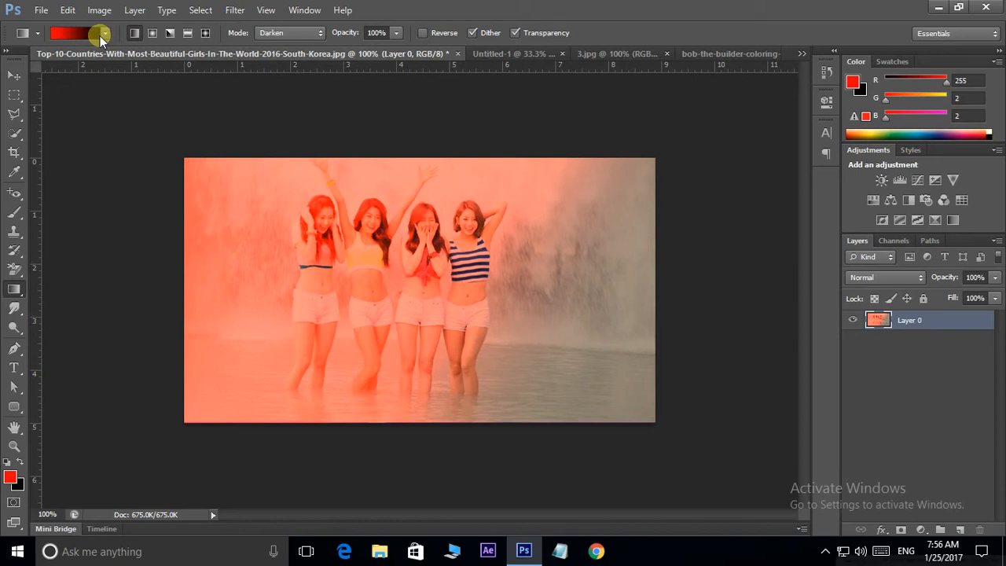
{"action": "left_click", "coordinate": [423, 33]}
{"action": "left_click", "coordinate": [423, 34]}
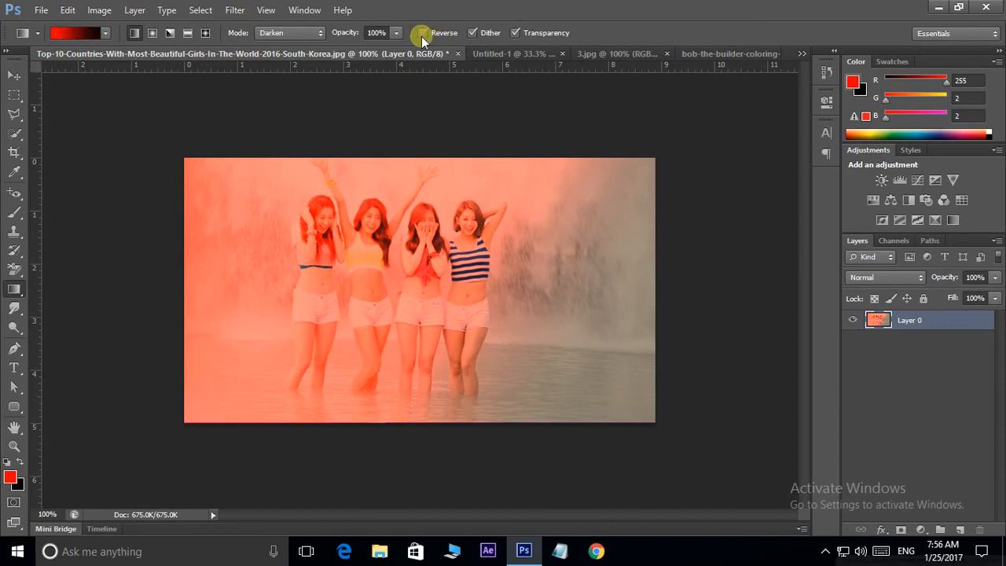
{"action": "left_click", "coordinate": [474, 33]}
{"action": "left_click", "coordinate": [473, 33]}
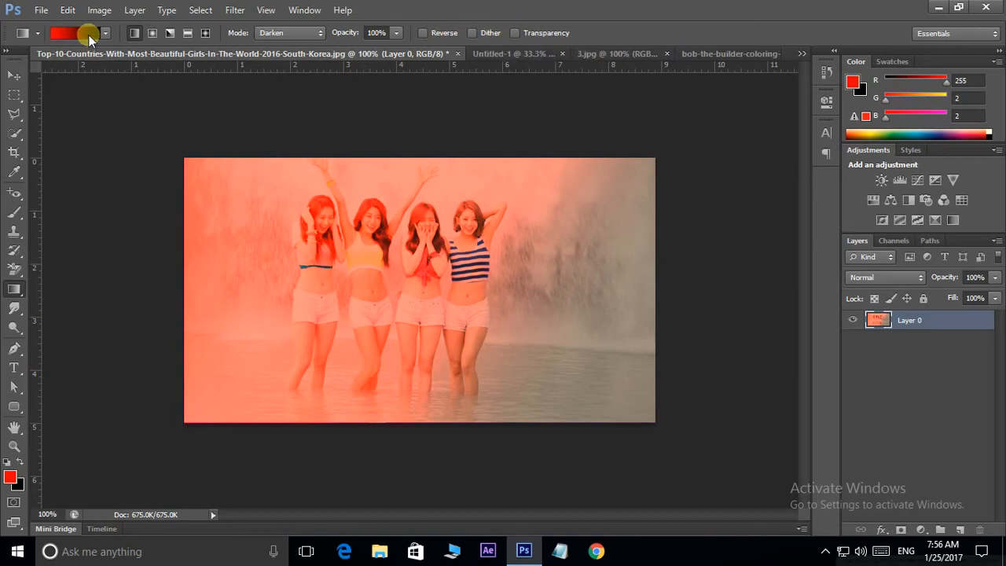
Restore the default gradient presets in the Gradient Editor and apply the Foreground to Transparent preset
{"action": "left_click", "coordinate": [88, 34]}
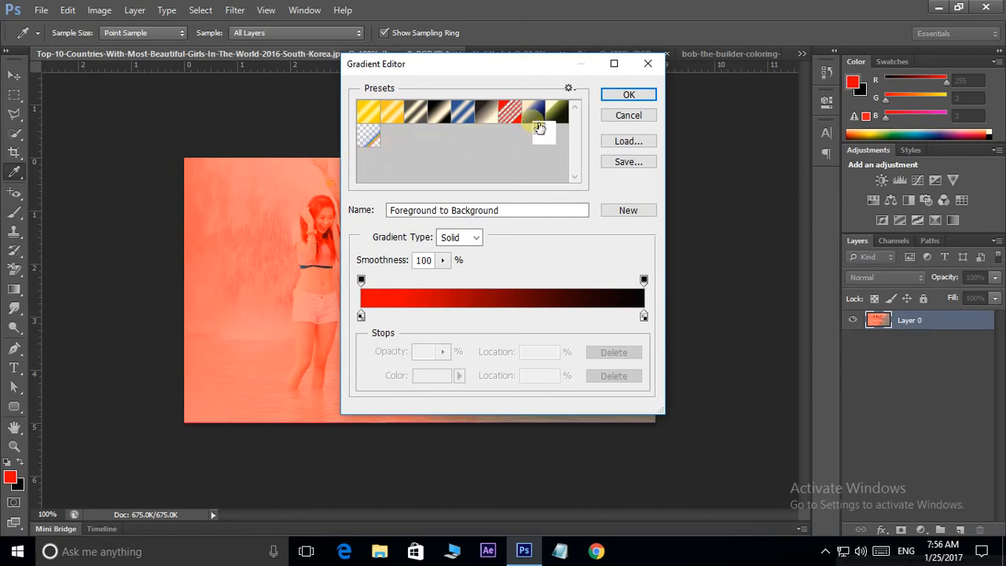
{"action": "left_click", "coordinate": [369, 137]}
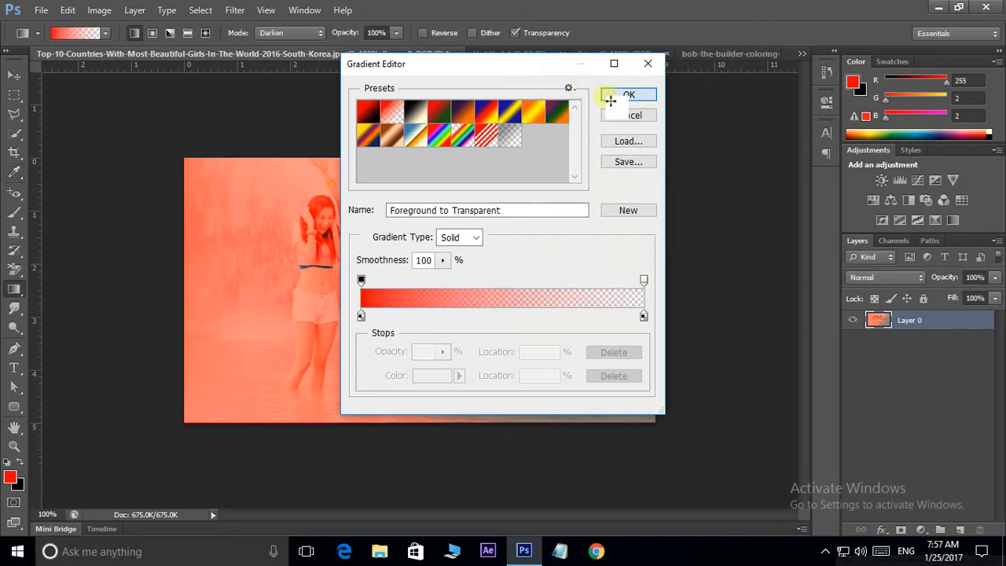
{"action": "left_click", "coordinate": [625, 96]}
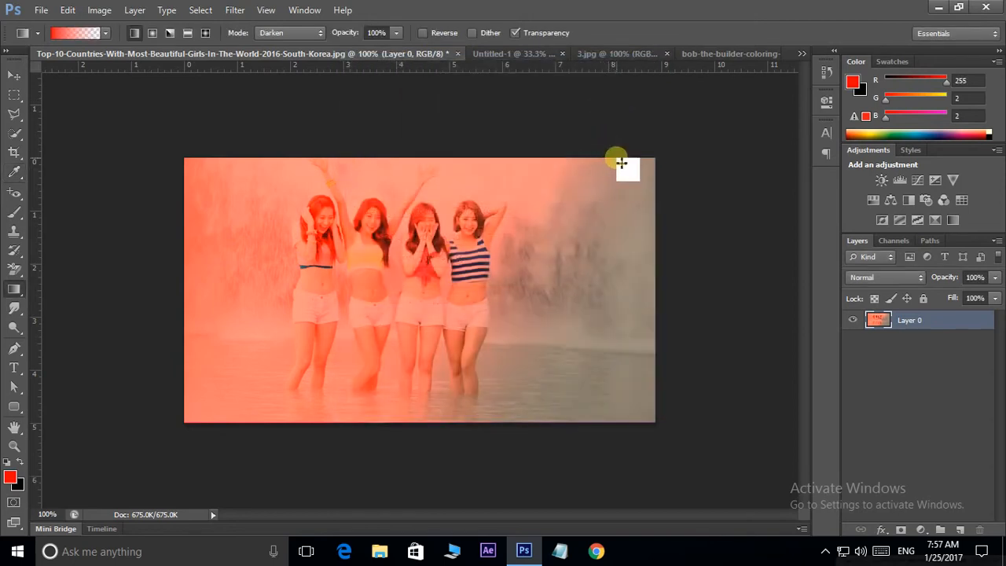
Turn off the Gradient tool's Transparency option, draw the Foreground to Transparent gradient across the photo, and undo it
{"action": "left_click", "coordinate": [519, 32]}
{"action": "left_click_drag", "start_coordinate": [213, 177], "coordinate": [590, 348]}
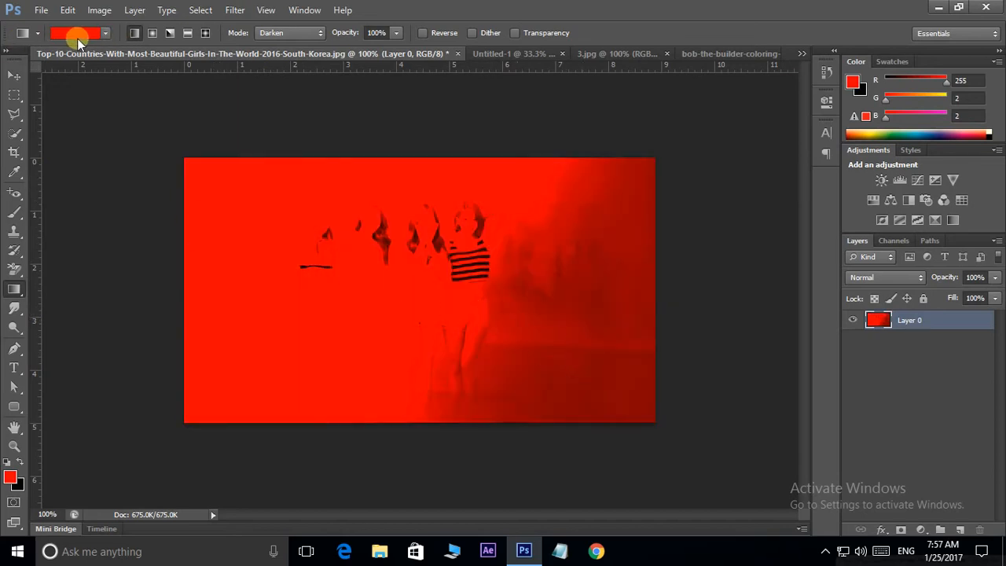
{"action": "key", "text": "ctrl+z"}
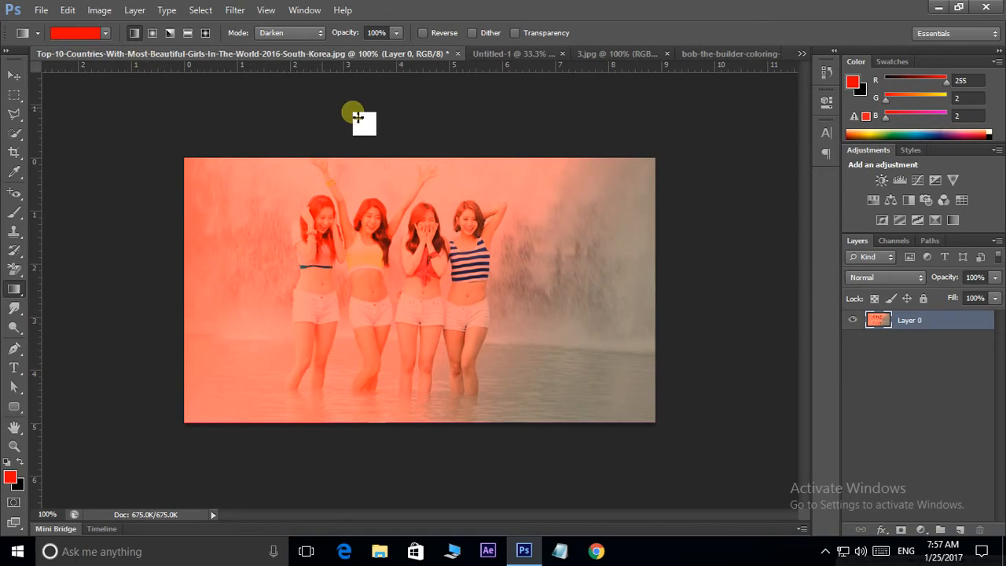
Turn Transparency back on, draw red-to-transparent gradients diagonally across the photo, and undo all the gradients applied to it
{"action": "left_click", "coordinate": [515, 33]}
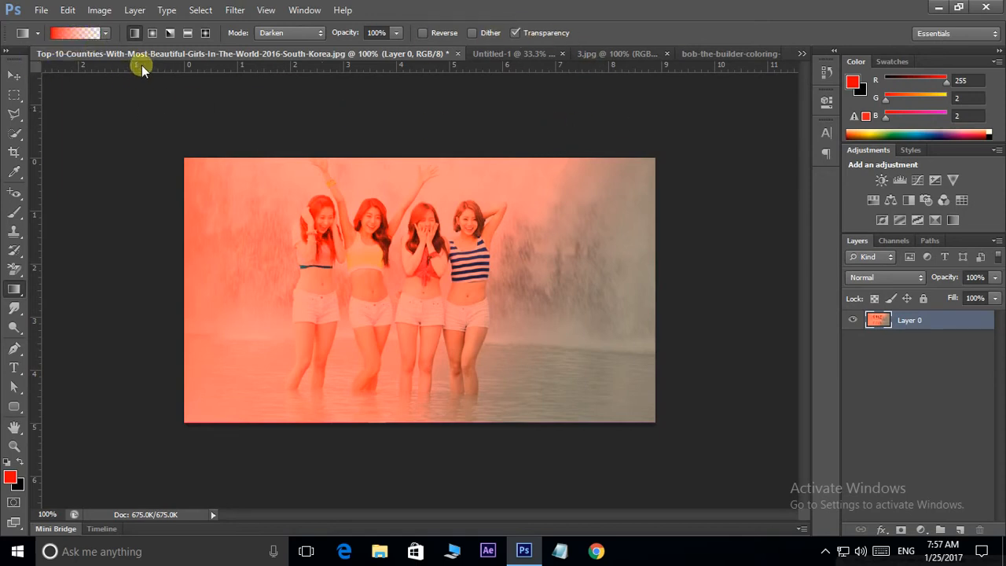
{"action": "left_click_drag", "start_coordinate": [224, 188], "coordinate": [492, 330]}
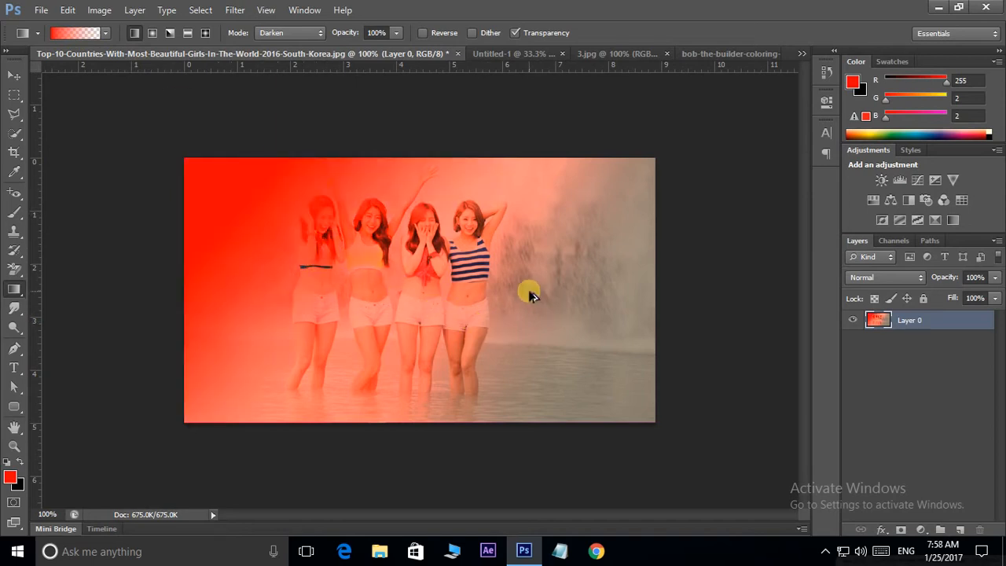
{"action": "key", "text": "ctrl+z"}
{"action": "key", "text": "ctrl+alt+z"}
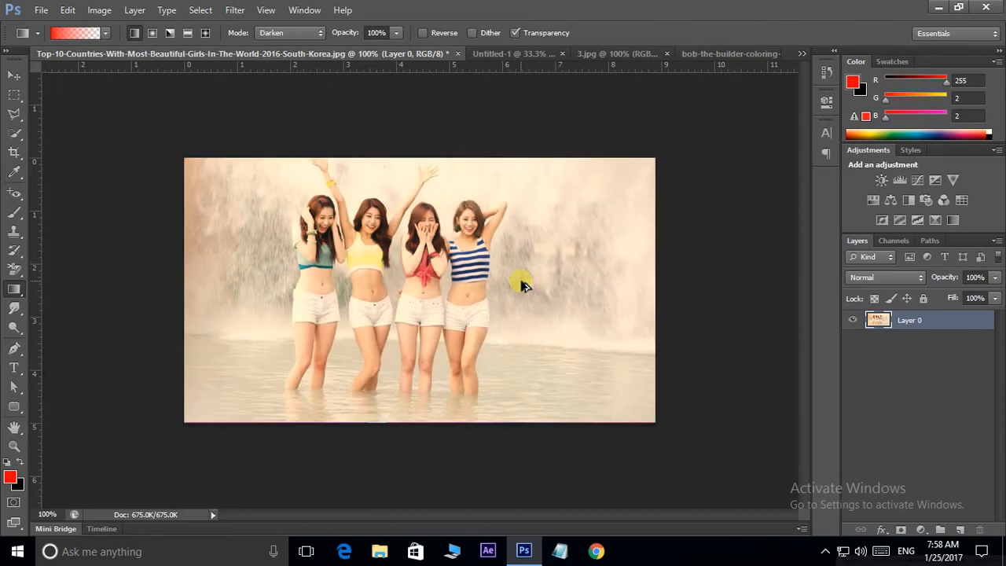
{"action": "left_click_drag", "start_coordinate": [218, 176], "coordinate": [576, 343]}
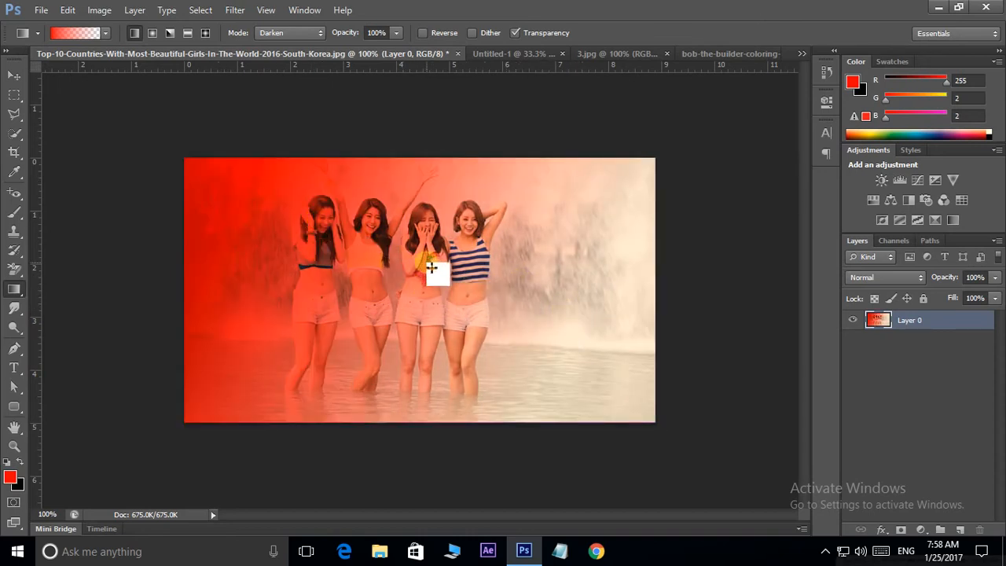
{"action": "key", "text": "ctrl+z"}
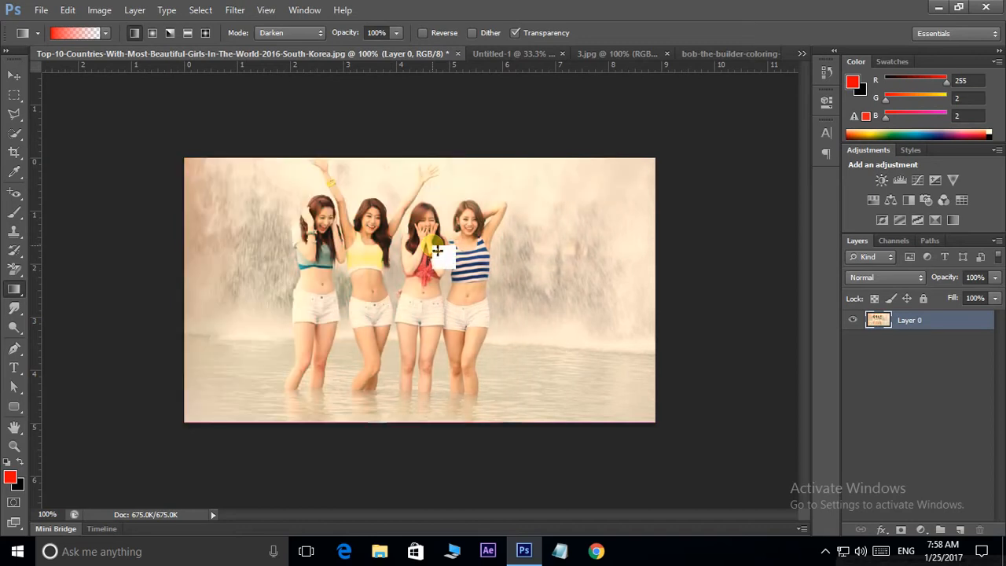
Set the Gradient tool's blend mode back to Normal and reset the tool to its default settings
{"action": "left_click", "coordinate": [290, 33]}
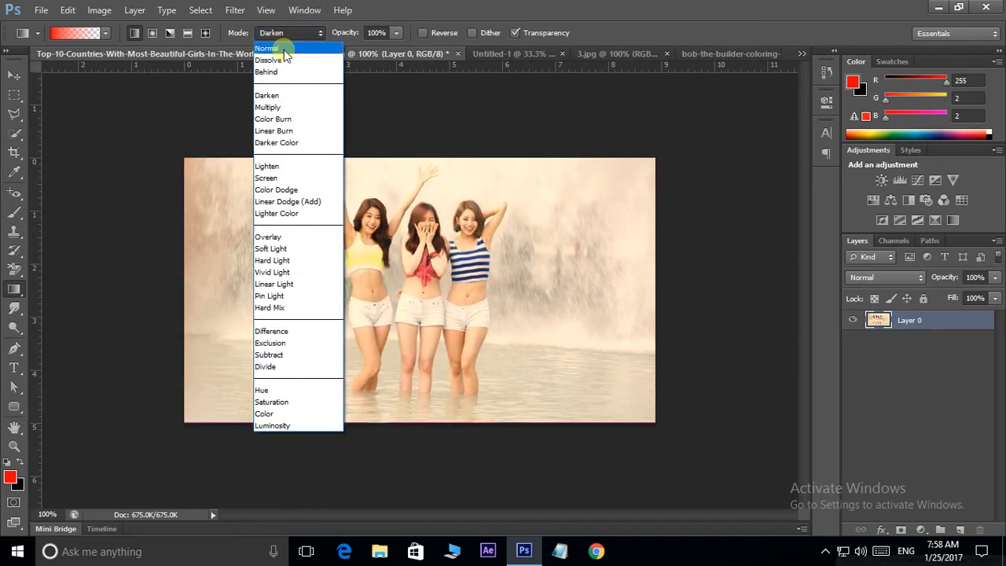
{"action": "left_click", "coordinate": [284, 50]}
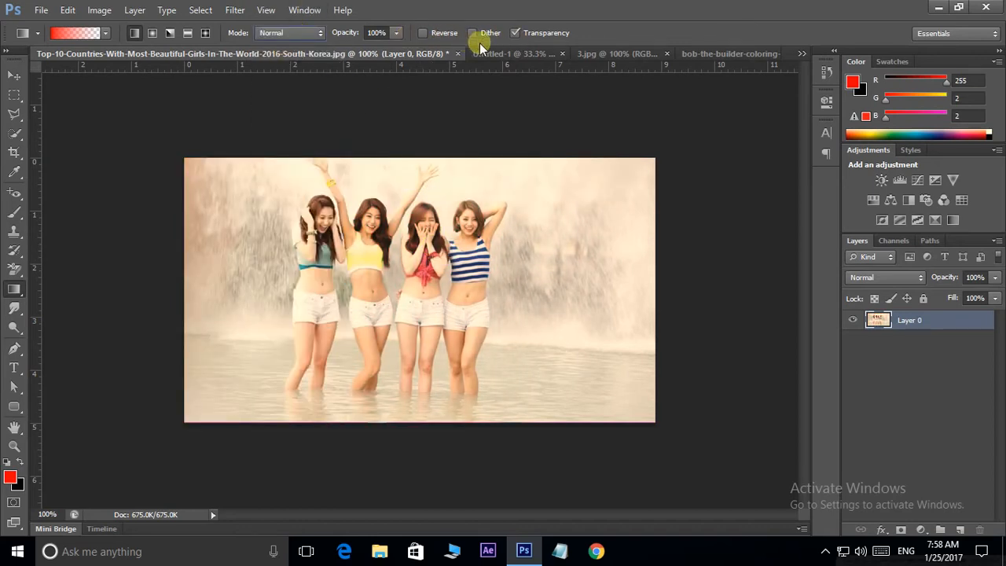
{"action": "right_click", "coordinate": [21, 32]}
{"action": "left_click", "coordinate": [52, 32]}
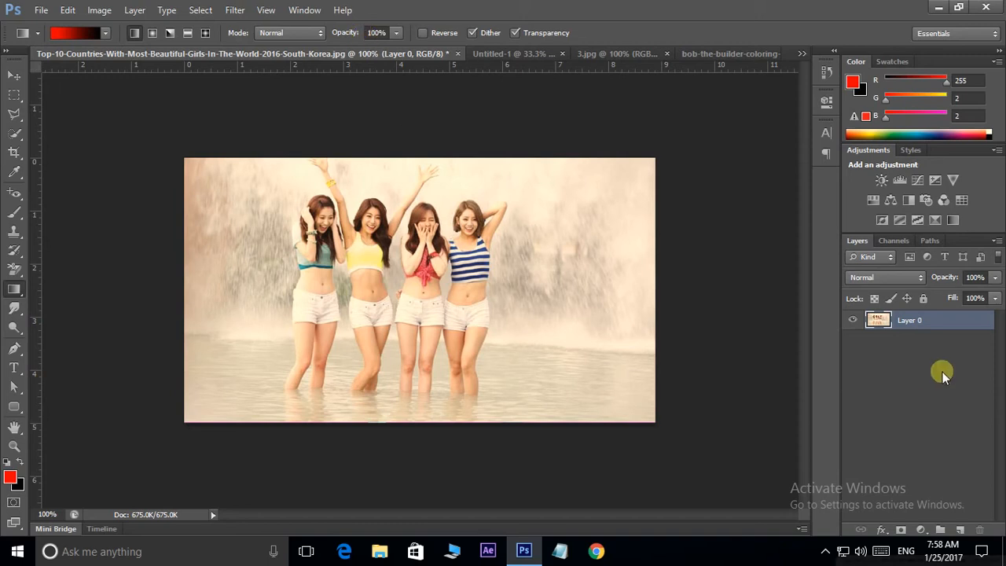
Create a new empty layer above the photo layer
{"action": "left_click_drag", "start_coordinate": [884, 320], "coordinate": [433, 288]}
{"action": "key", "text": "ctrl+shift+n"}
{"action": "key", "text": "Return"}
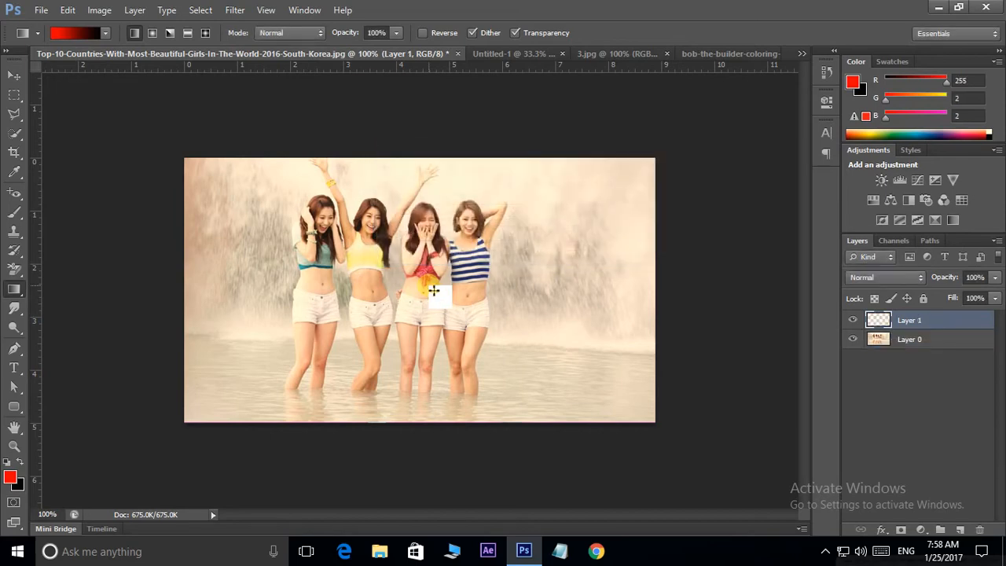
Choose the Spectrum gradient preset and draw it diagonally across the canvas on the new layer
{"action": "left_click", "coordinate": [70, 32]}
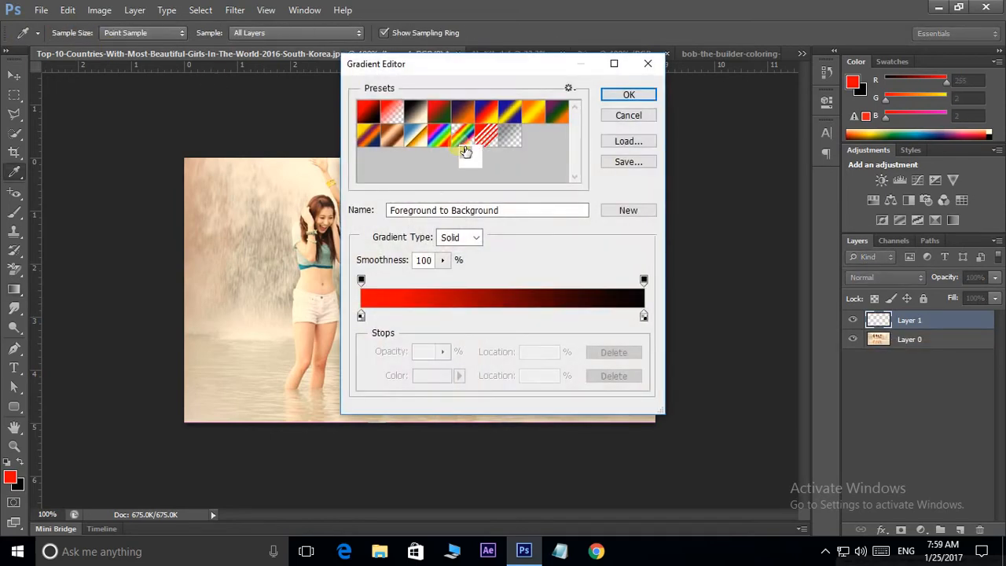
{"action": "left_click", "coordinate": [442, 138]}
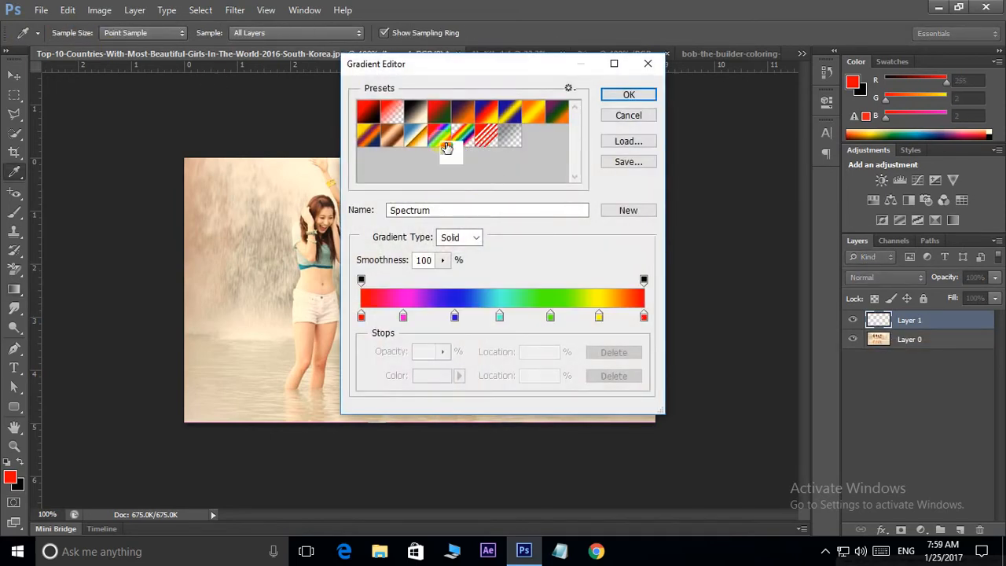
{"action": "left_click", "coordinate": [624, 98]}
{"action": "left_click_drag", "start_coordinate": [197, 174], "coordinate": [635, 410]}
Keep the rainbow layer's opacity at 100% and try the Dissolve and Darken layer blend modes
{"action": "left_click", "coordinate": [993, 279]}
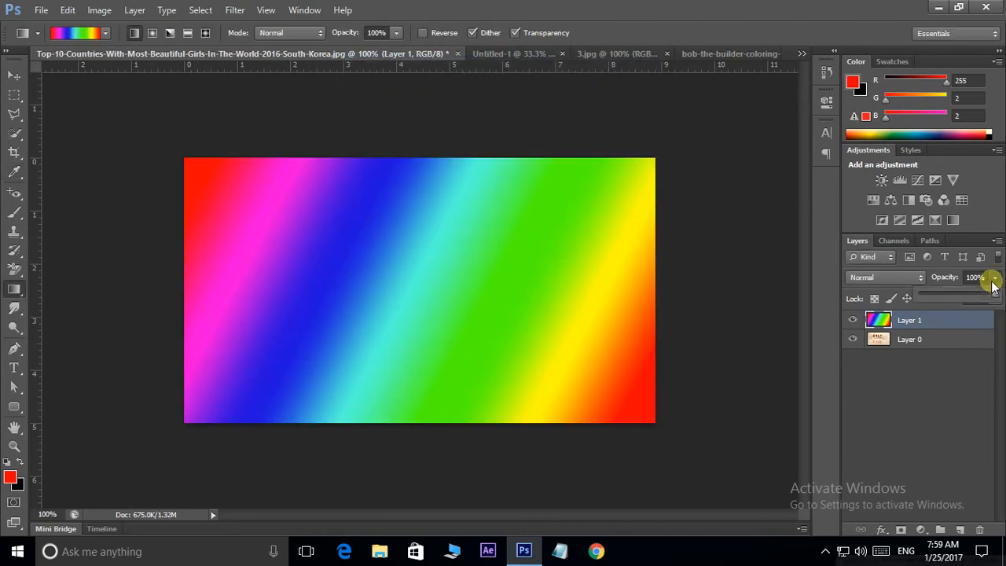
{"action": "mouse_move", "coordinate": [990, 292]}
{"action": "left_mouse_down"}
{"action": "mouse_move", "coordinate": [943, 299]}
{"action": "mouse_move", "coordinate": [999, 296]}
{"action": "left_mouse_up"}
{"action": "left_click", "coordinate": [888, 279]}
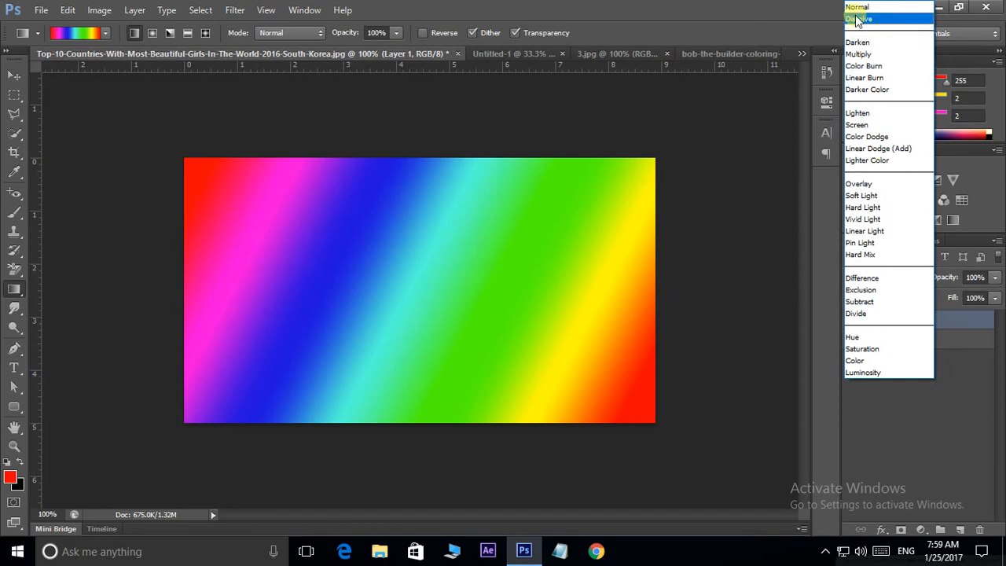
{"action": "left_click", "coordinate": [856, 19]}
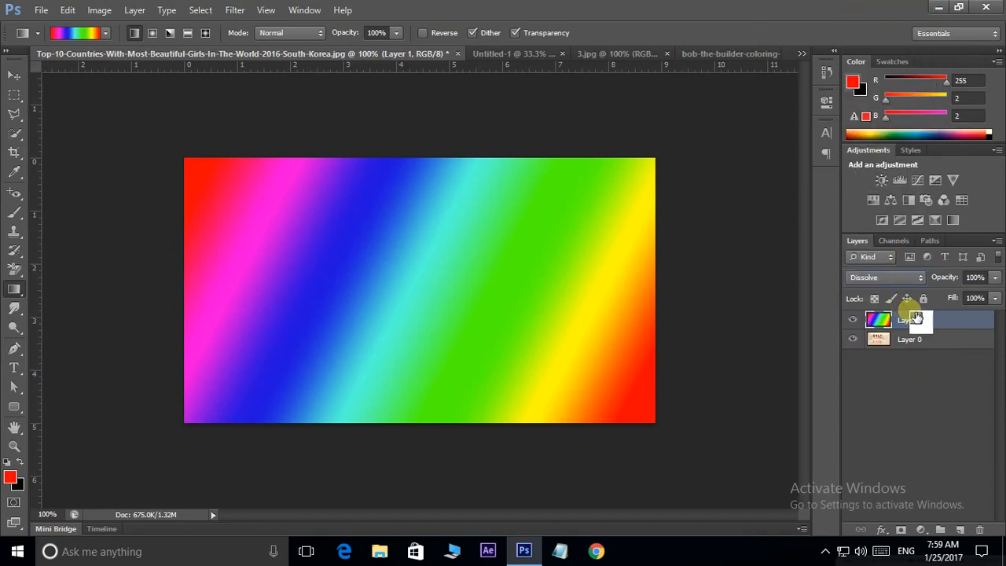
{"action": "key", "text": "Down"}
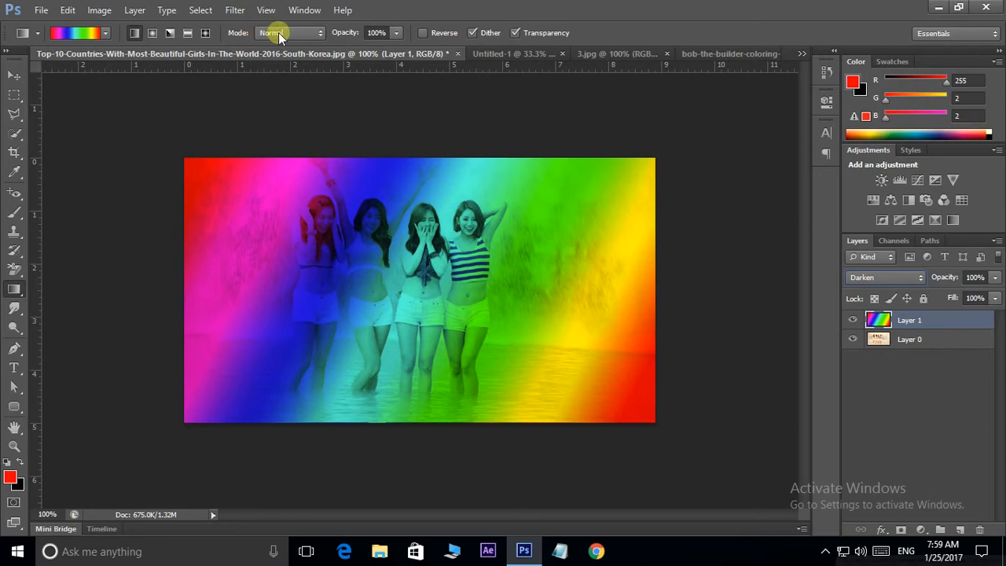
Cycle the rainbow layer's blend mode through Darker Color to Linear Dodge (Add)
{"action": "left_click_drag", "start_coordinate": [896, 316], "coordinate": [890, 271]}
{"action": "scroll", "coordinate": [887, 275], "scroll_direction": "down", "scroll_amount": 5}
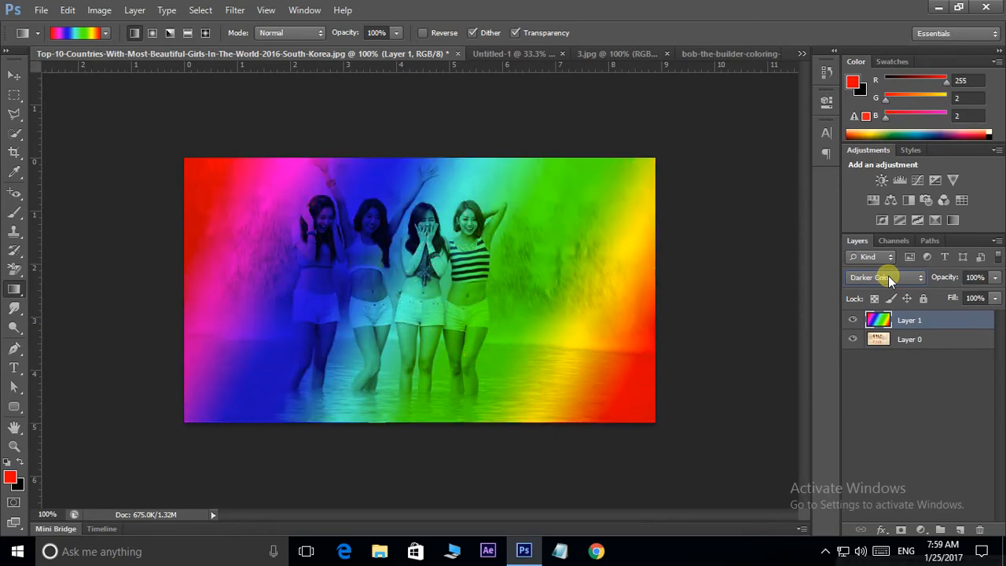
{"action": "scroll", "coordinate": [888, 276], "scroll_direction": "down", "scroll_amount": 4}
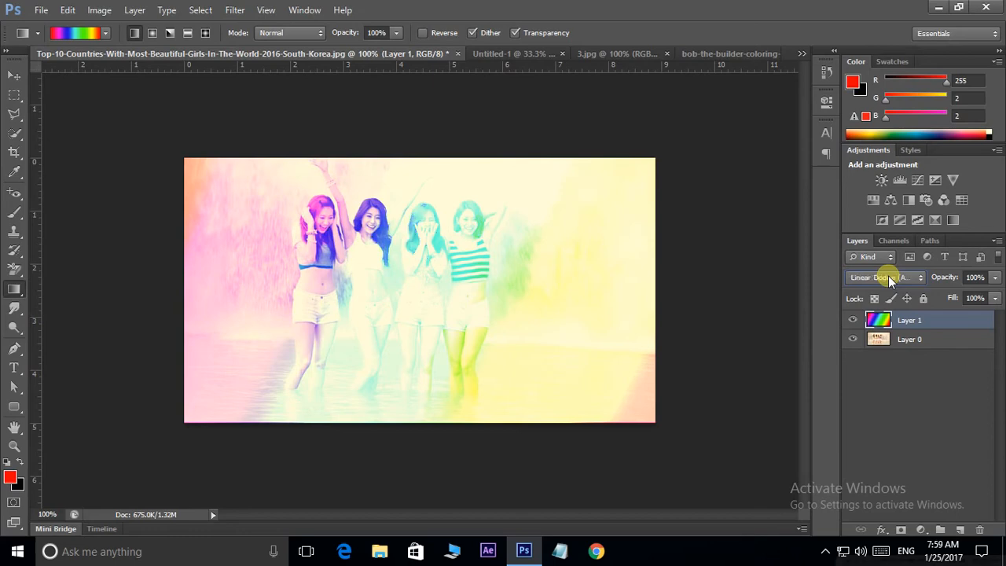
Try several blending modes on the rainbow gradient layer over the photo, ending on Linear Burn
{"action": "scroll", "coordinate": [888, 275], "scroll_direction": "down", "scroll_amount": 3}
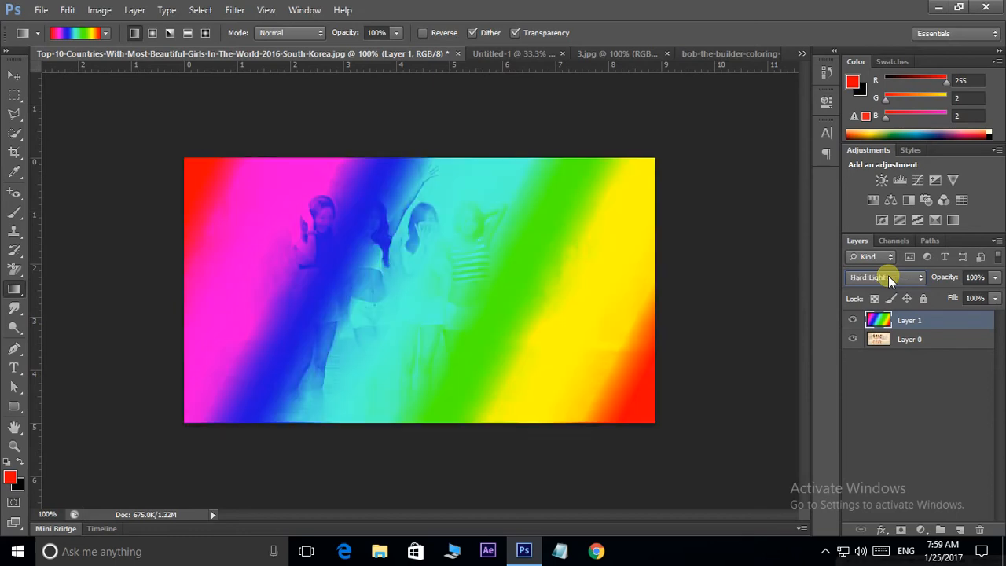
{"action": "scroll", "coordinate": [888, 276], "scroll_direction": "down", "scroll_amount": 3}
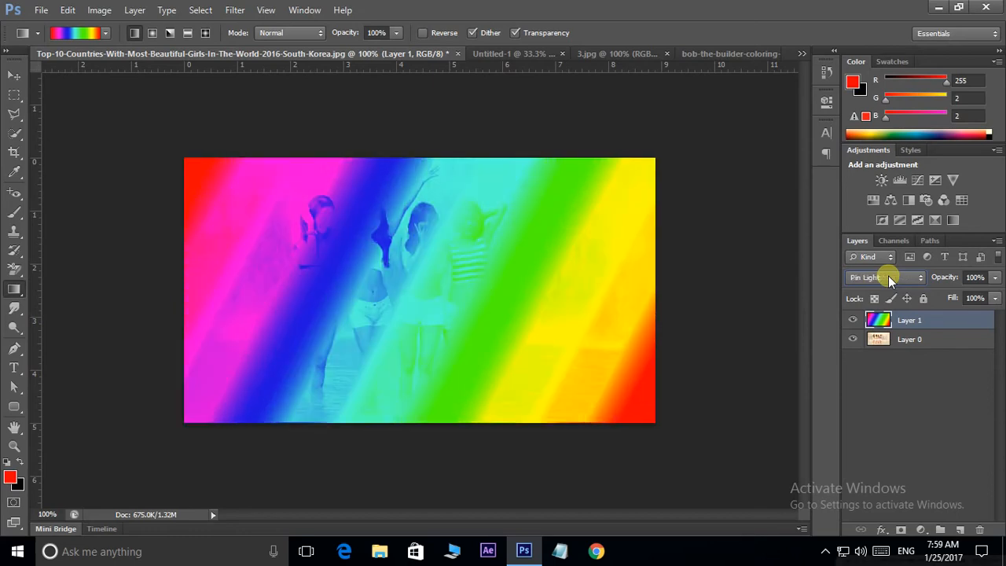
{"action": "scroll", "coordinate": [888, 276], "scroll_direction": "up", "scroll_amount": 8}
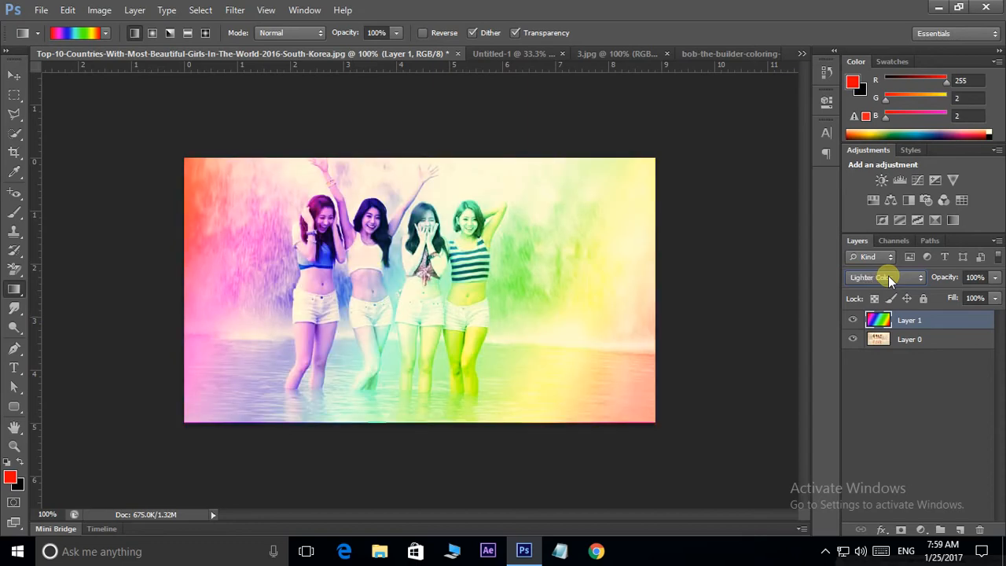
{"action": "scroll", "coordinate": [888, 279], "scroll_direction": "up", "scroll_amount": 5}
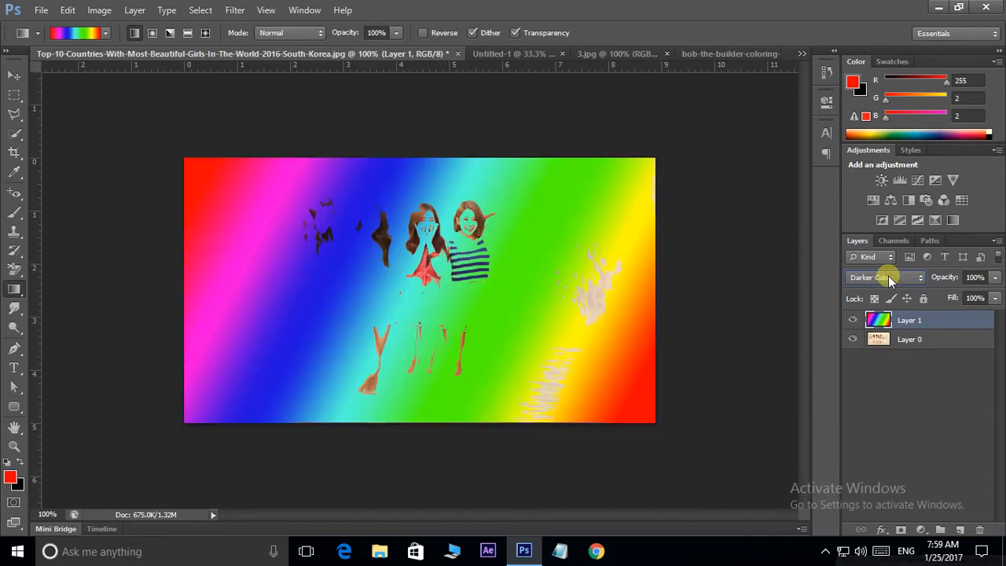
{"action": "scroll", "coordinate": [888, 276], "scroll_direction": "down", "scroll_amount": 2}
{"action": "scroll", "coordinate": [888, 276], "scroll_direction": "up", "scroll_amount": 2}
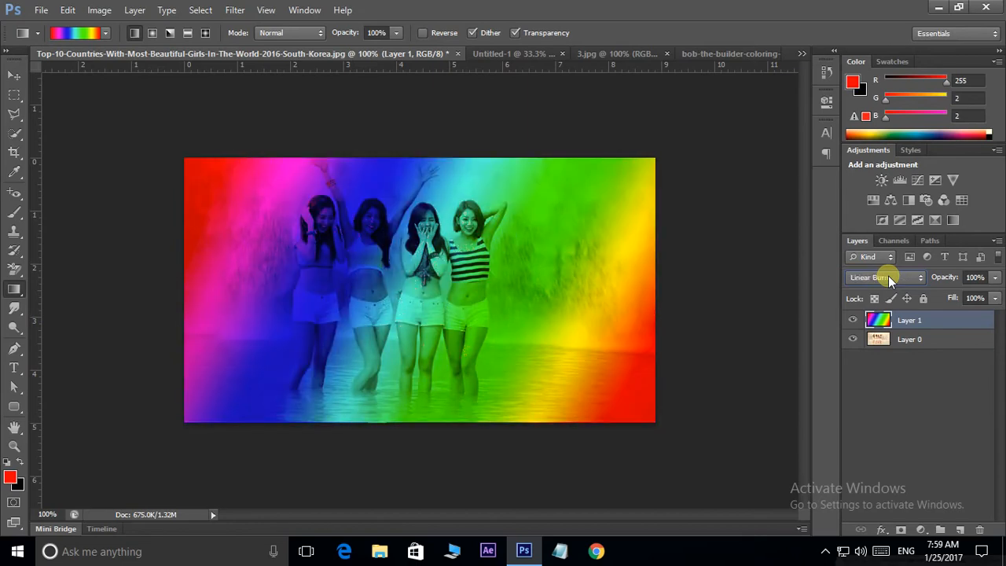
Lower the rainbow gradient layer's opacity to 47% and restore it to 100%
{"action": "left_click", "coordinate": [994, 278]}
{"action": "left_click_drag", "start_coordinate": [995, 295], "coordinate": [953, 301]}
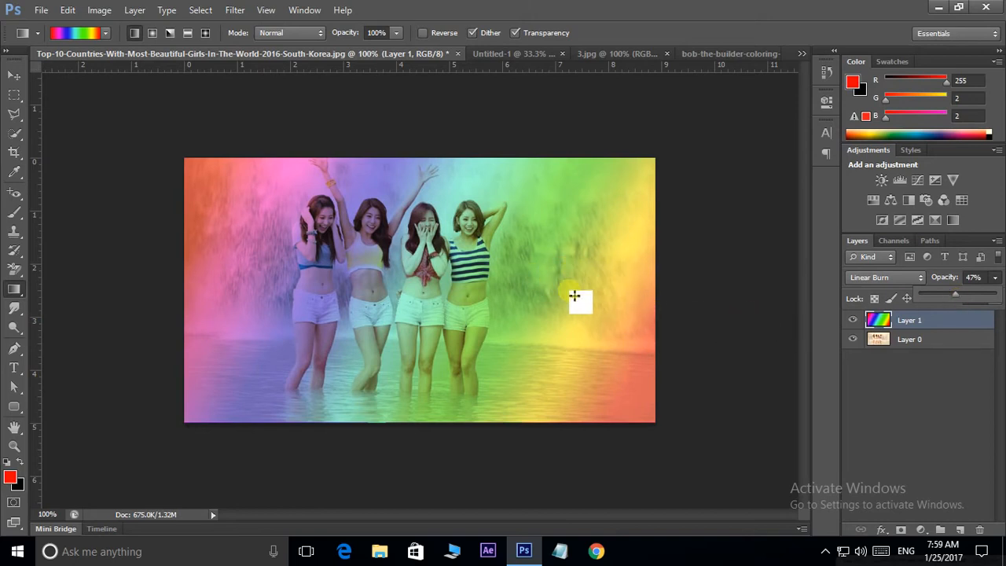
{"action": "left_click_drag", "start_coordinate": [954, 294], "coordinate": [995, 293]}
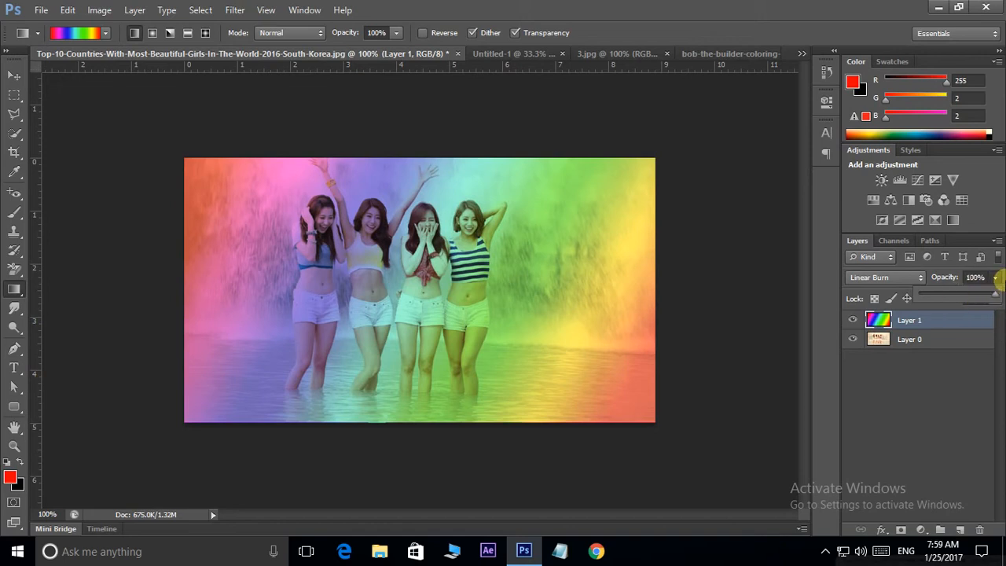
Set the rainbow gradient layer's blending mode back to Normal and delete the layer from the photo
{"action": "left_click", "coordinate": [884, 277]}
{"action": "left_click", "coordinate": [857, 7]}
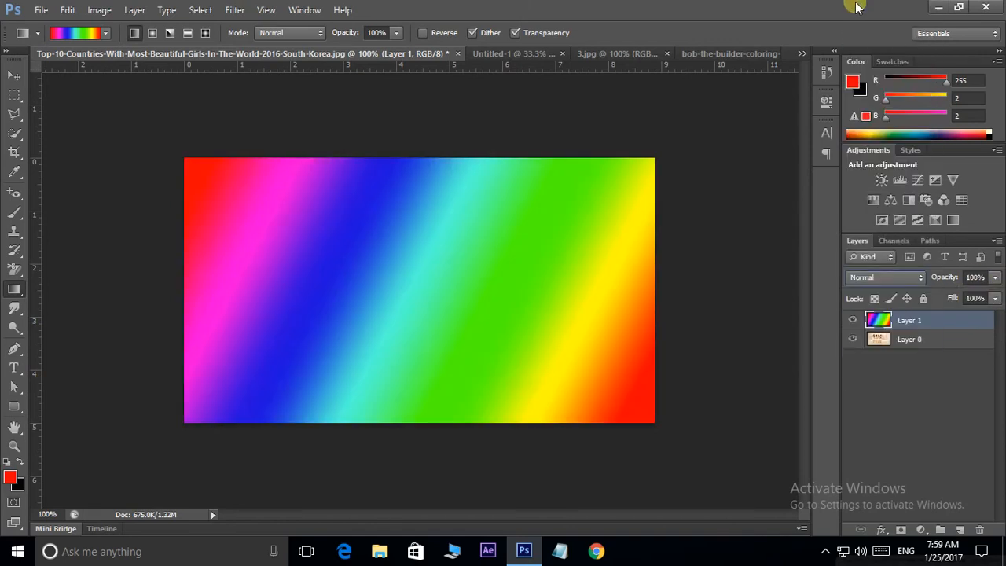
{"action": "left_click", "coordinate": [988, 533]}
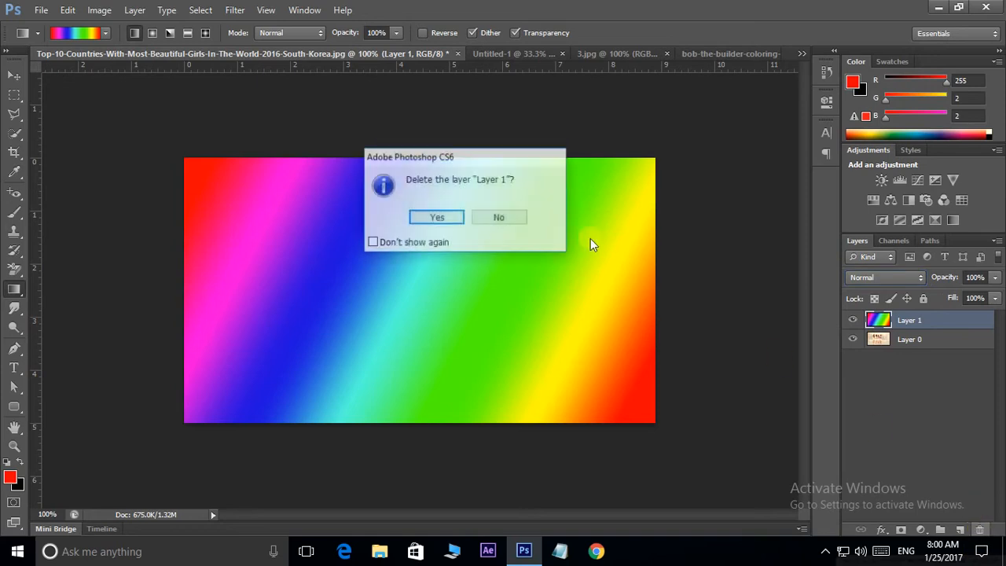
{"action": "left_click", "coordinate": [437, 218]}
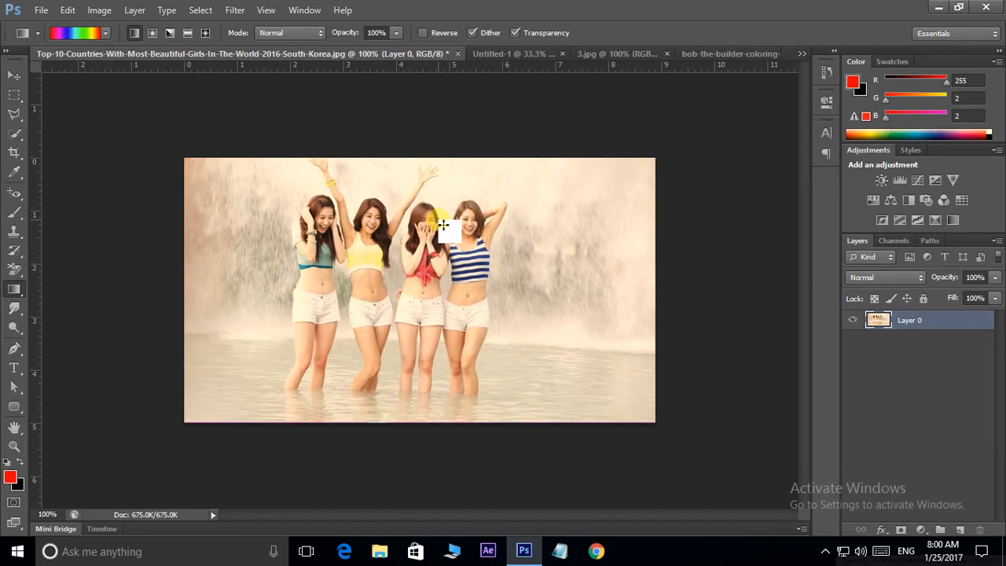
Switch to the black Untitled-1 document and choose a 675 px curling smoke tip for the Brush tool
{"action": "left_click", "coordinate": [527, 55]}
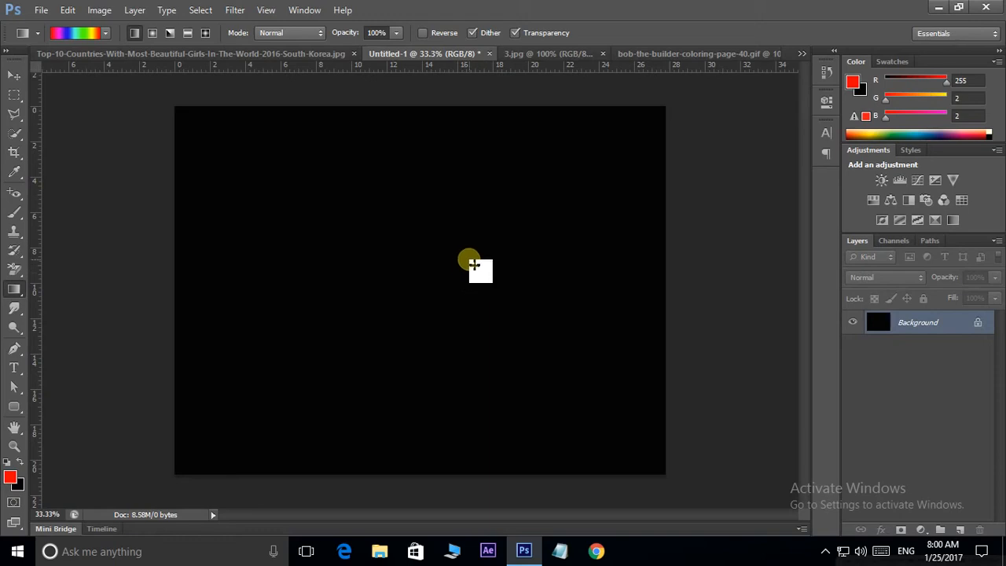
{"action": "key", "text": "b"}
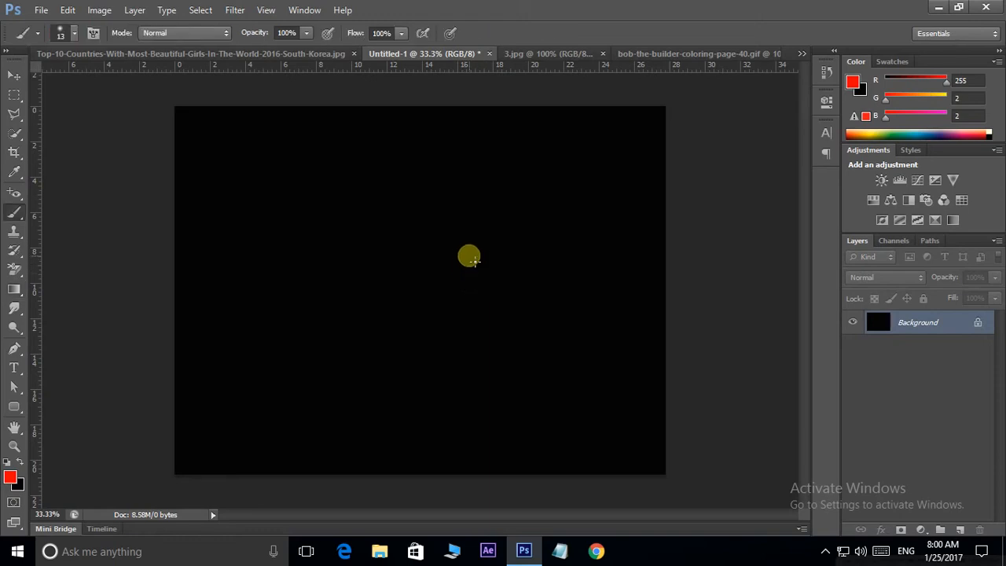
{"action": "left_click", "coordinate": [75, 34]}
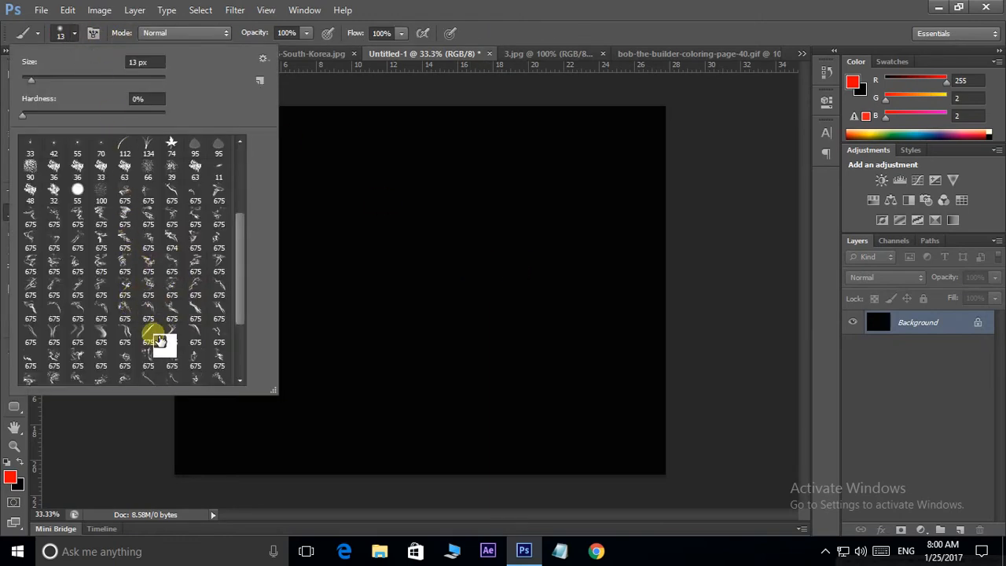
{"action": "left_click", "coordinate": [36, 267]}
{"action": "left_click", "coordinate": [503, 236]}
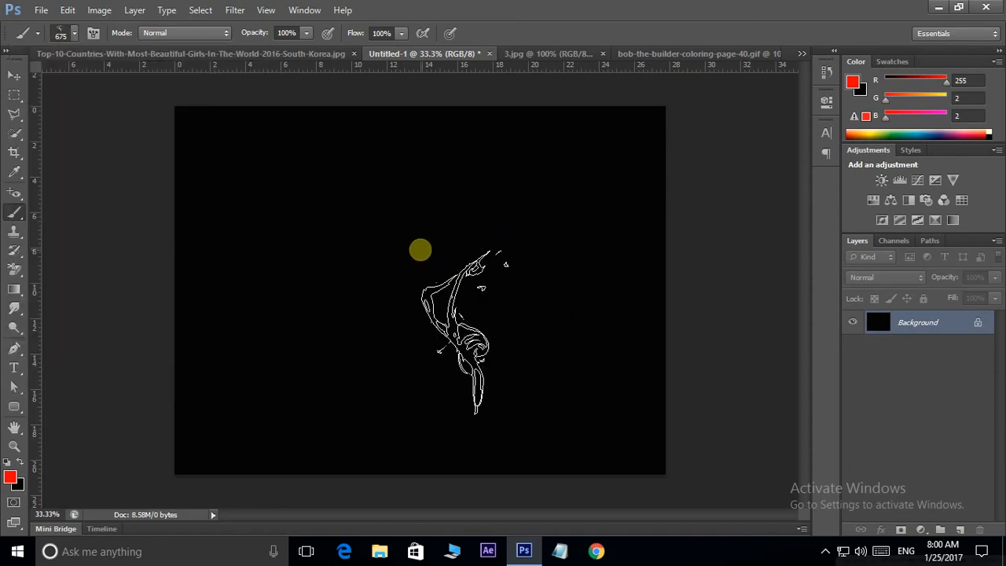
Add a new layer and stamp the red smoke brush at 1400 px slightly left of the canvas centre
{"action": "key", "text": "ctrl+shift+n"}
{"action": "key", "text": "Return"}
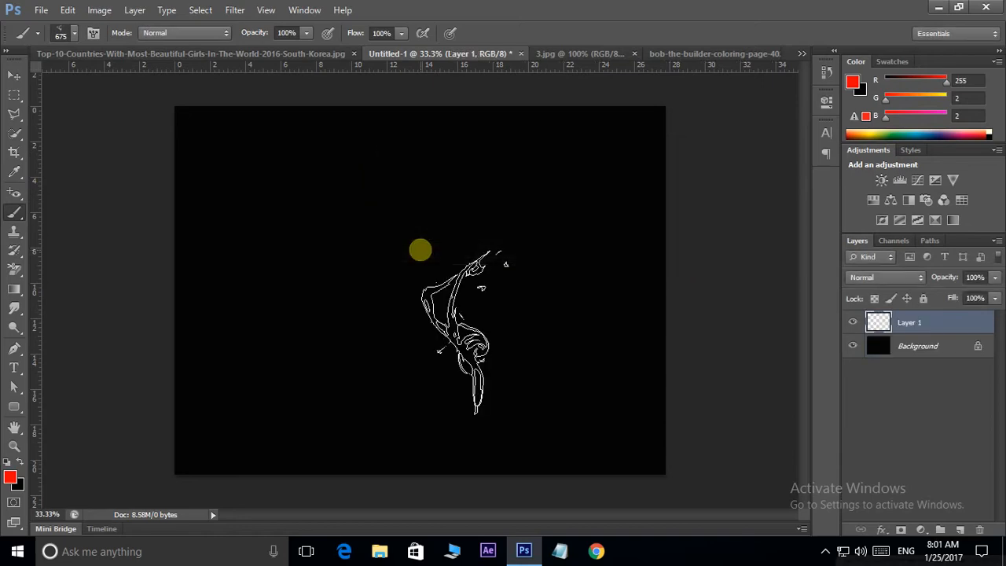
{"action": "key", "text": "bracketright"}
{"action": "key", "text": "bracketright"}
{"action": "key", "text": "bracketright"}
{"action": "key", "text": "bracketright"}
{"action": "key", "text": "bracketright"}
{"action": "key", "text": "bracketright"}
{"action": "key", "text": "bracketright"}
{"action": "key", "text": "bracketright"}
{"action": "left_click", "coordinate": [400, 265]}
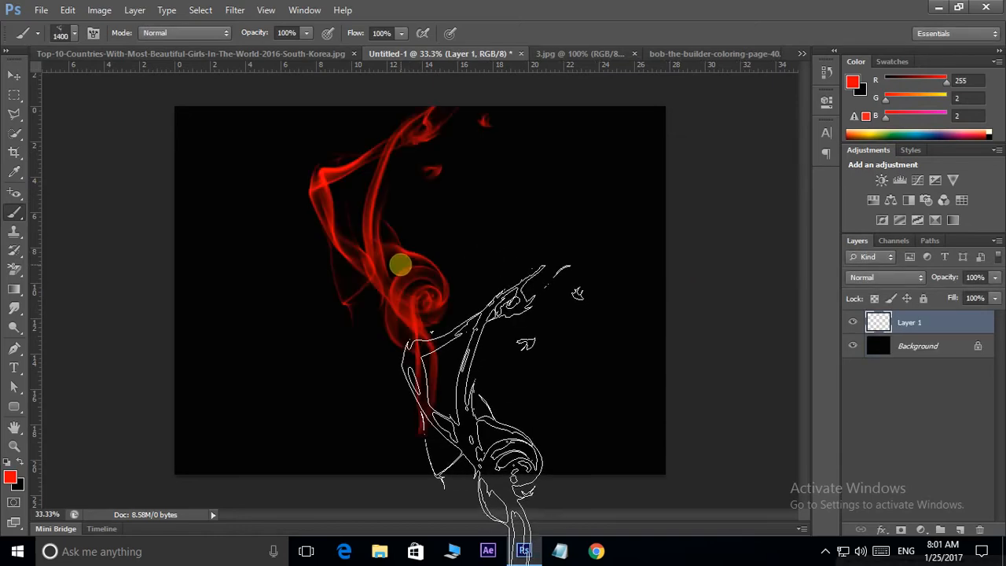
Choose a different 675 px smoke brush and stamp it twice around the lower end of the red smoke
{"action": "left_click", "coordinate": [76, 35]}
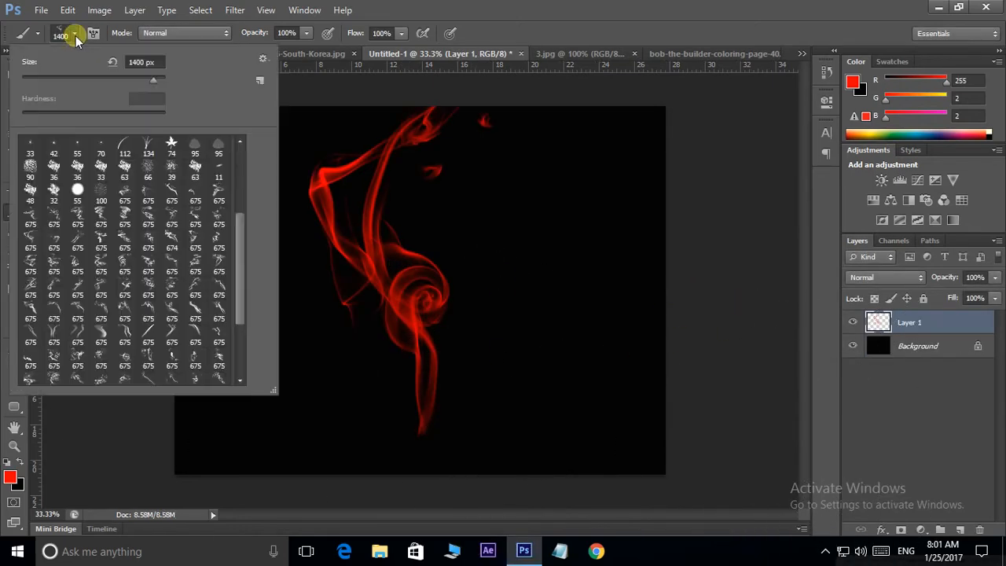
{"action": "double_click", "coordinate": [100, 281]}
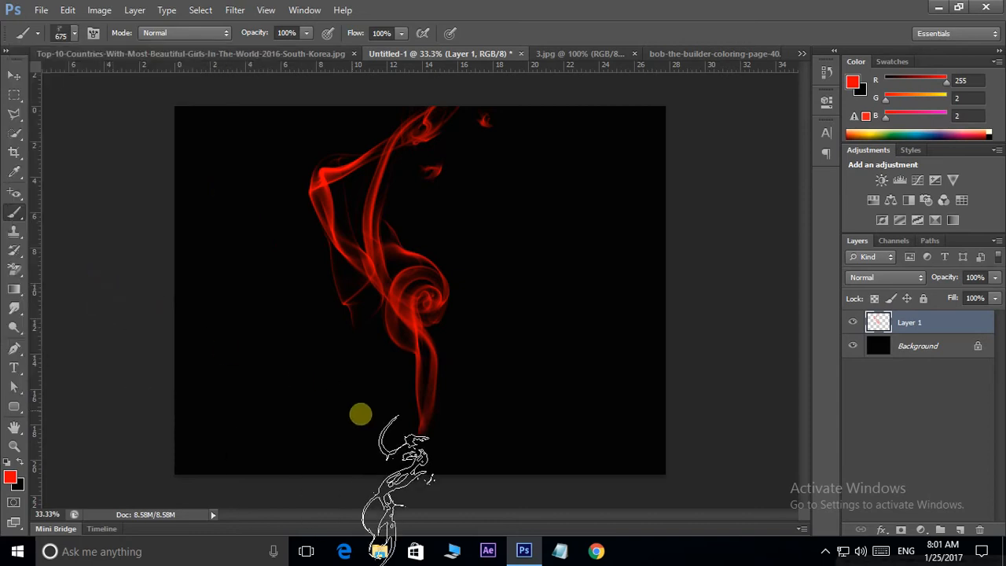
{"action": "left_click", "coordinate": [415, 387]}
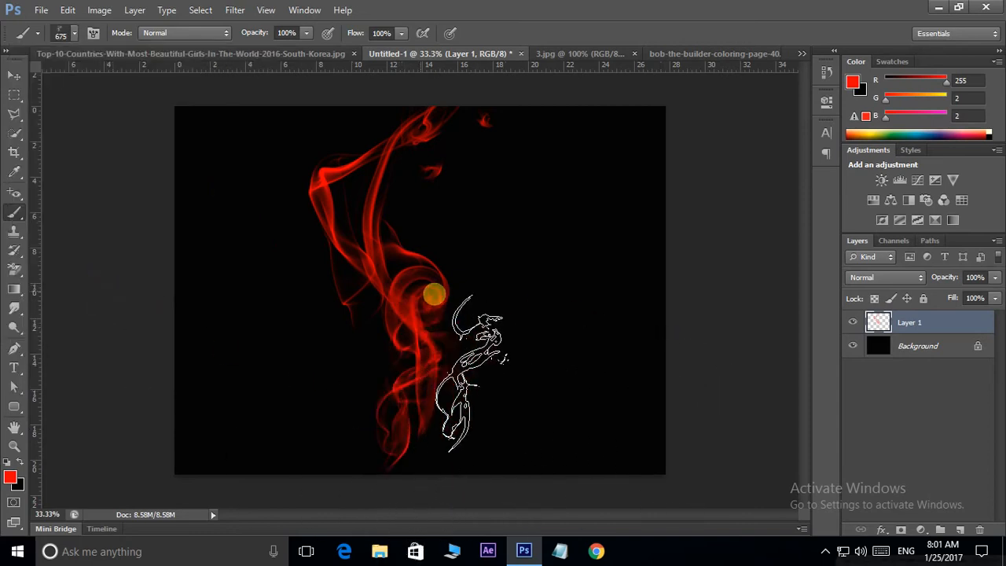
{"action": "left_click", "coordinate": [445, 400]}
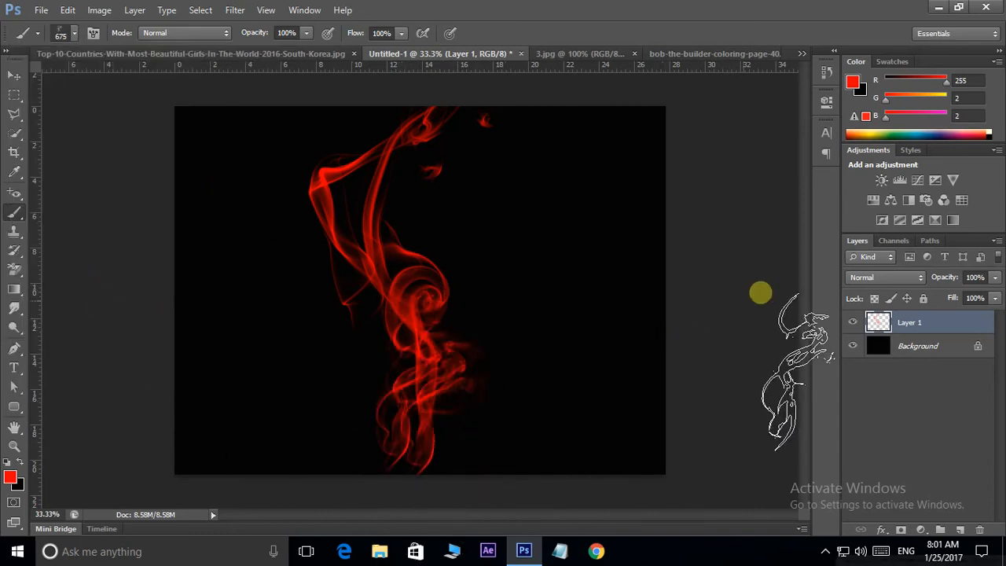
Try a thin vertical 675 px smoke brush over the upper part of the smoke, and select another smoke tip
{"action": "left_click", "coordinate": [71, 37]}
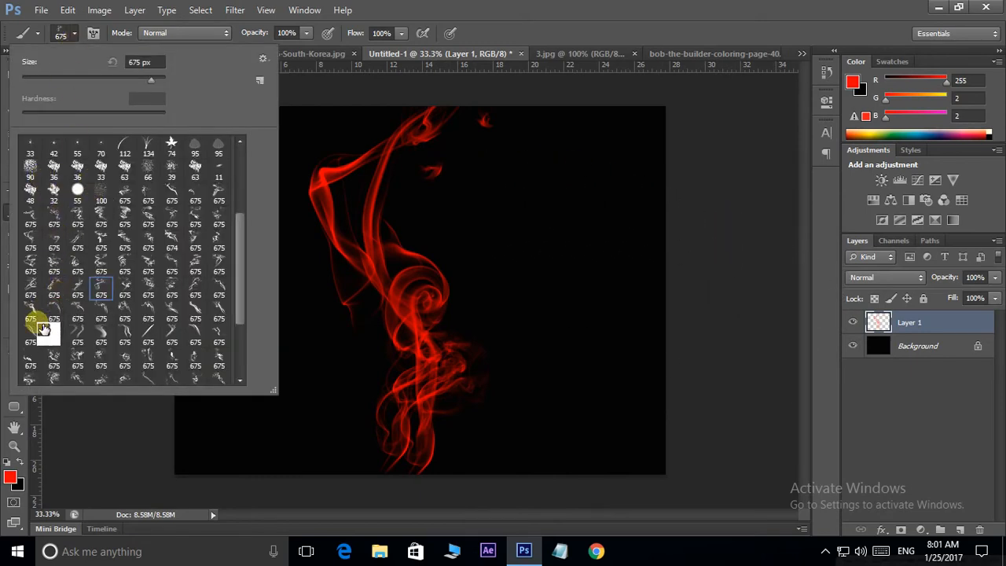
{"action": "left_click", "coordinate": [110, 339]}
{"action": "left_click", "coordinate": [344, 197]}
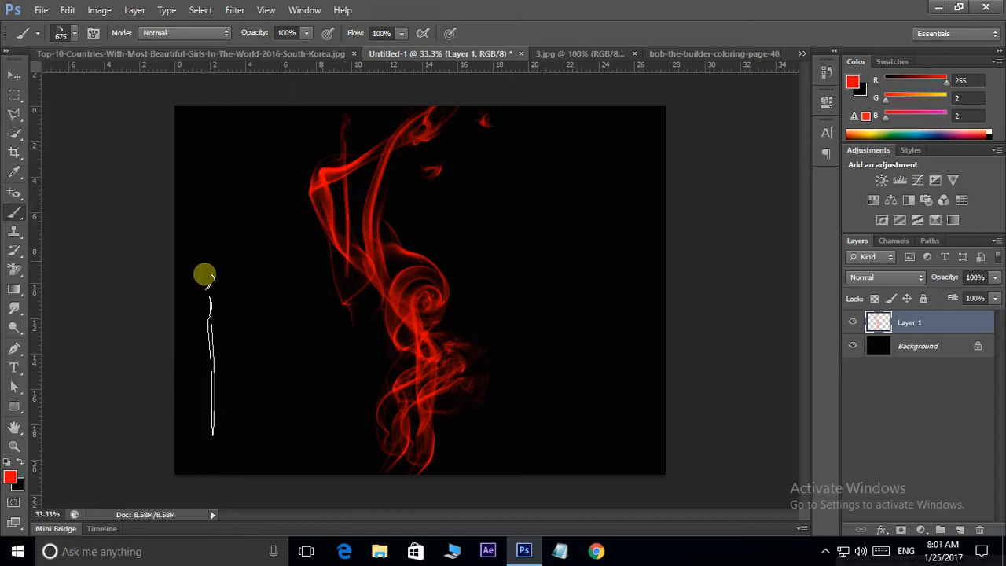
{"action": "left_click", "coordinate": [75, 32]}
{"action": "double_click", "coordinate": [98, 212]}
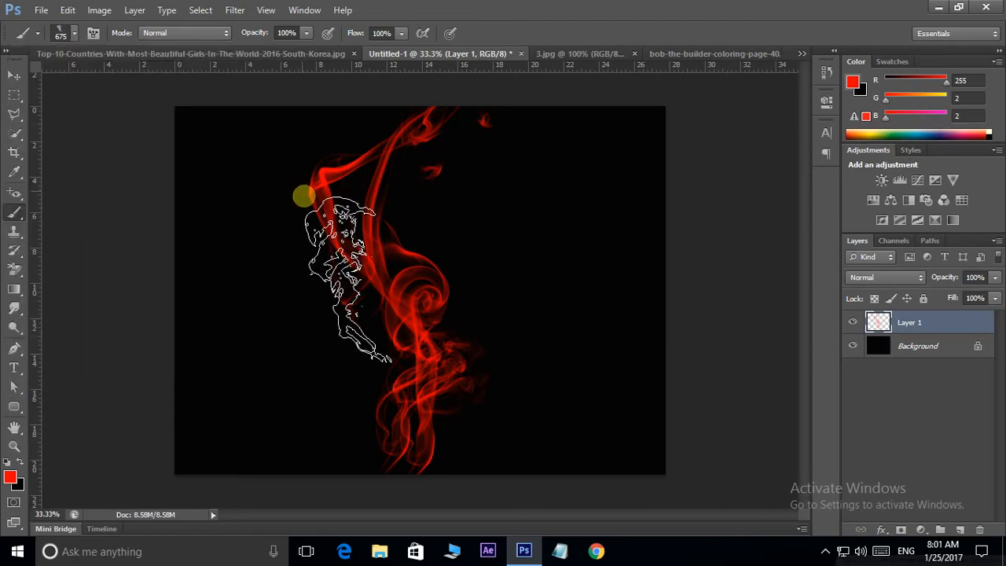
Choose another 675 px smoke brush and stamp it once over the upper-left part of the red smoke
{"action": "left_click", "coordinate": [74, 33]}
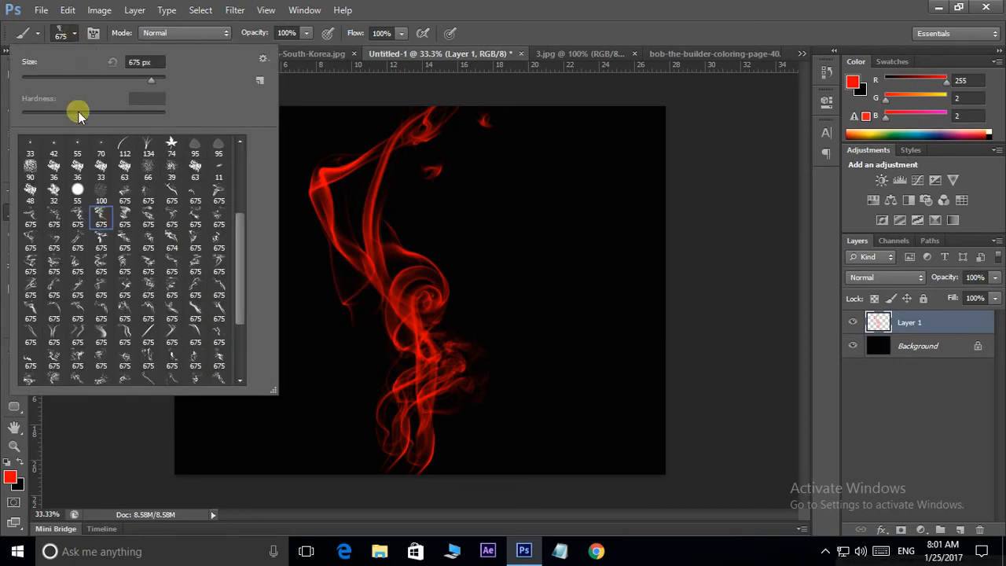
{"action": "double_click", "coordinate": [78, 212]}
{"action": "left_click", "coordinate": [335, 181]}
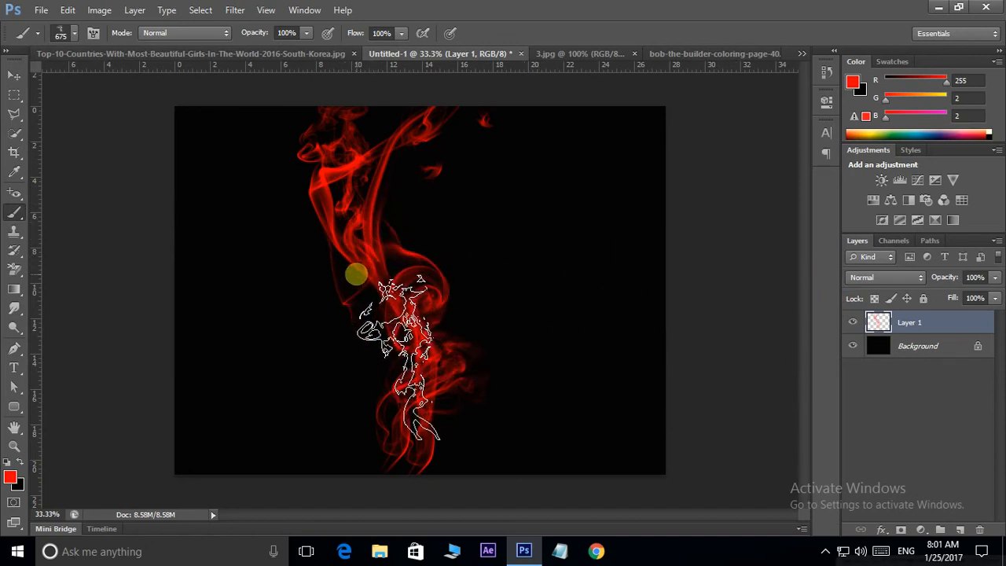
Add a new layer above the smoke and select the whole canvas with the Rectangular Marquee tool
{"action": "left_click", "coordinate": [13, 94]}
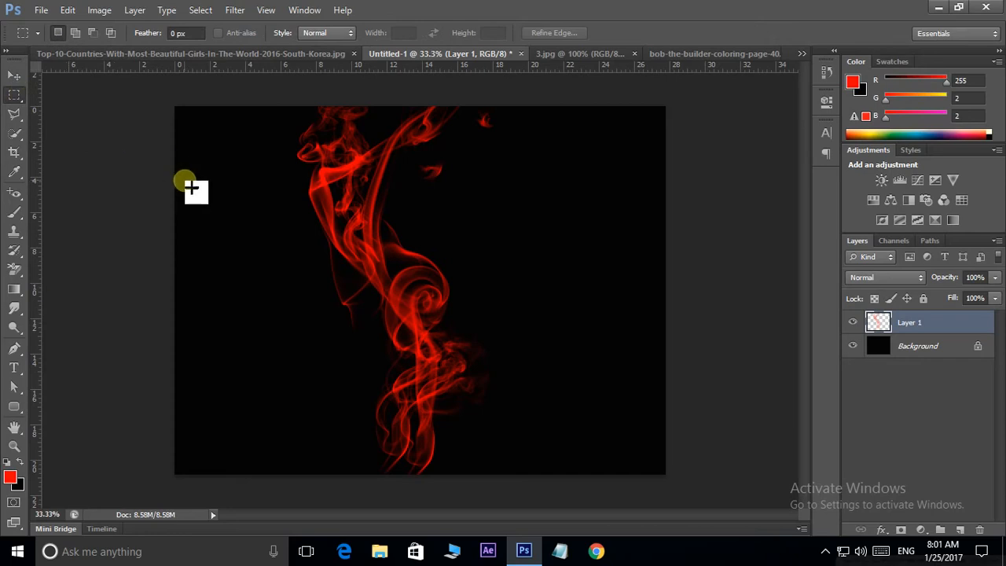
{"action": "key", "text": "ctrl+shift+n"}
{"action": "key", "text": "Return"}
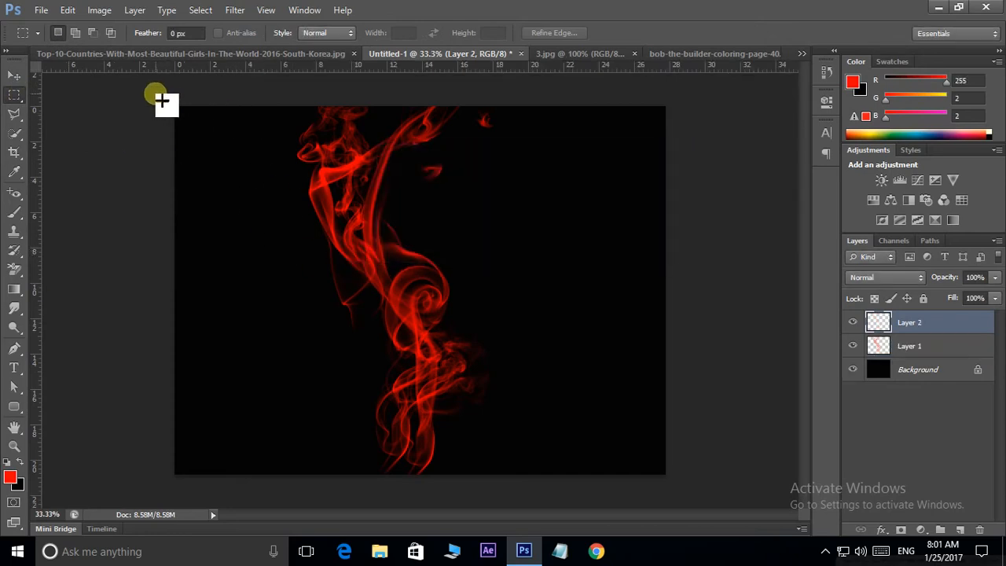
{"action": "left_click_drag", "start_coordinate": [161, 100], "coordinate": [773, 530]}
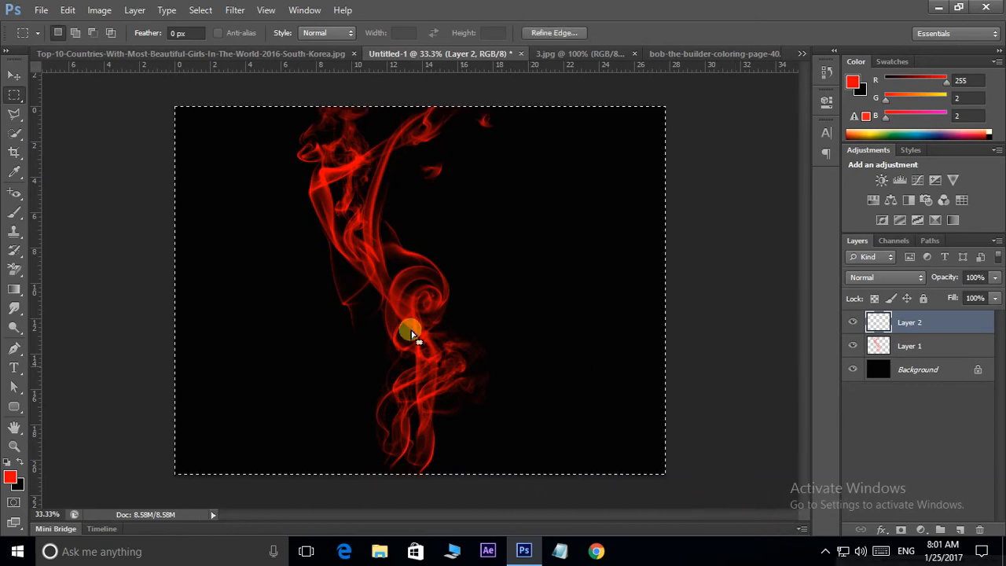
Fill the selection on the new layer with the Spectrum gradient, running from the canvas's upper edge to just below its lower edge
{"action": "key", "text": "g"}
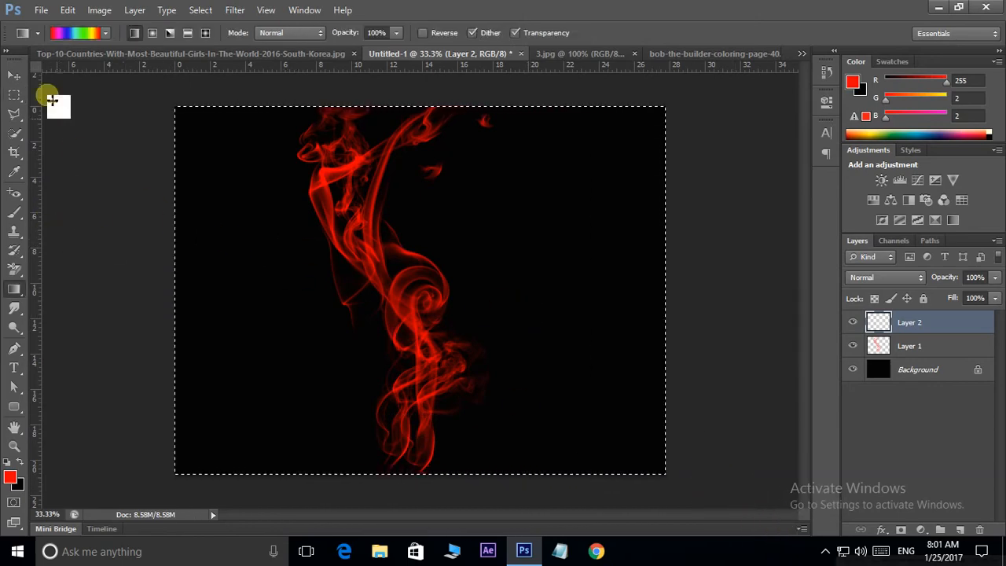
{"action": "left_click", "coordinate": [76, 32]}
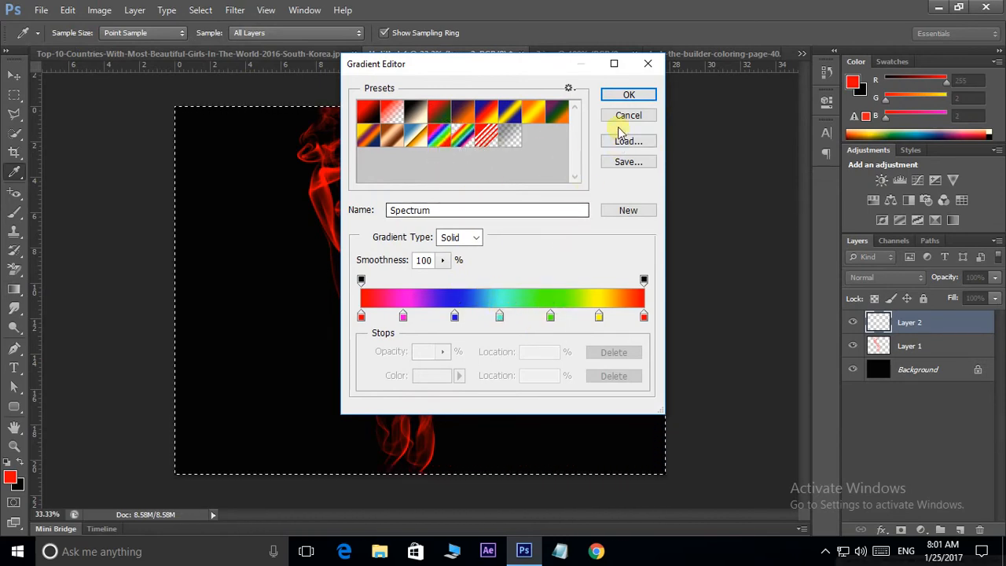
{"action": "left_click", "coordinate": [628, 94]}
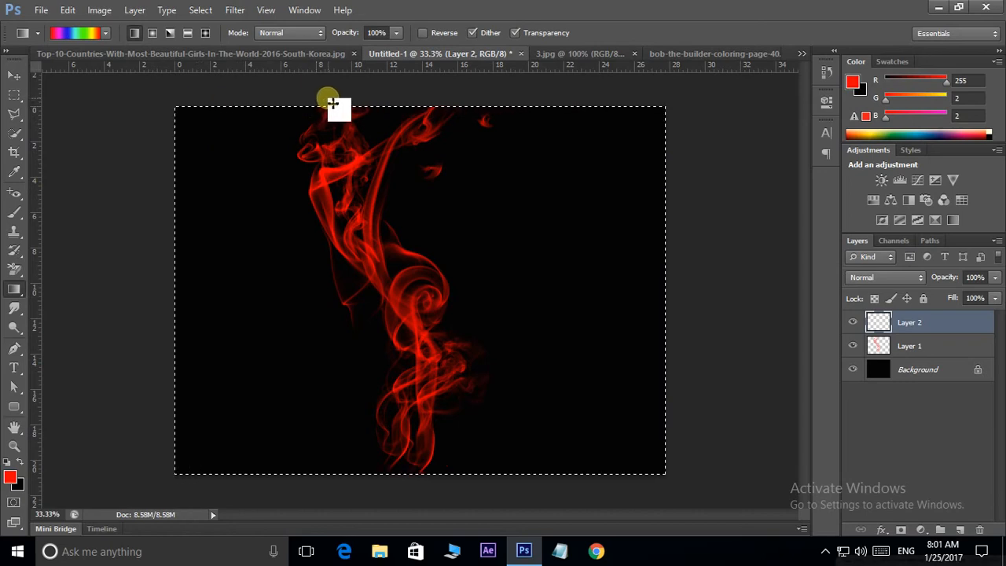
{"action": "left_click_drag", "start_coordinate": [421, 107], "coordinate": [446, 512]}
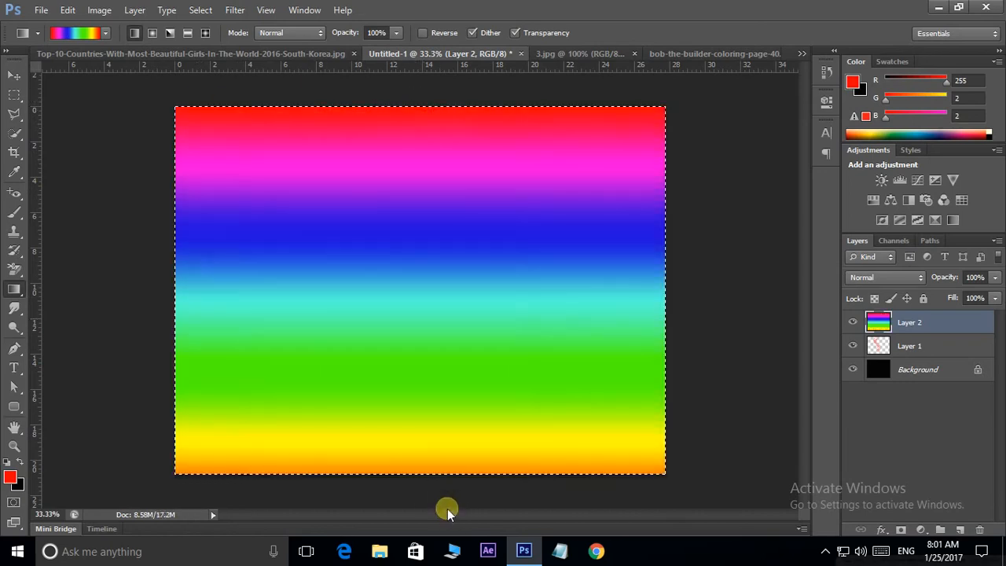
Deselect the canvas and set the Spectrum gradient layer's blending mode to Color
{"action": "key", "text": "ctrl+d"}
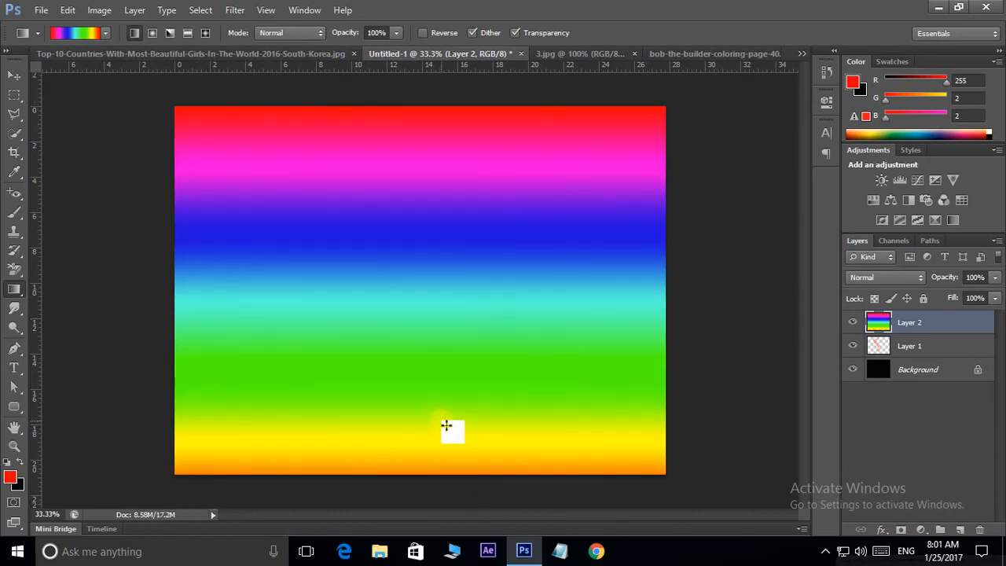
{"action": "left_click", "coordinate": [903, 277]}
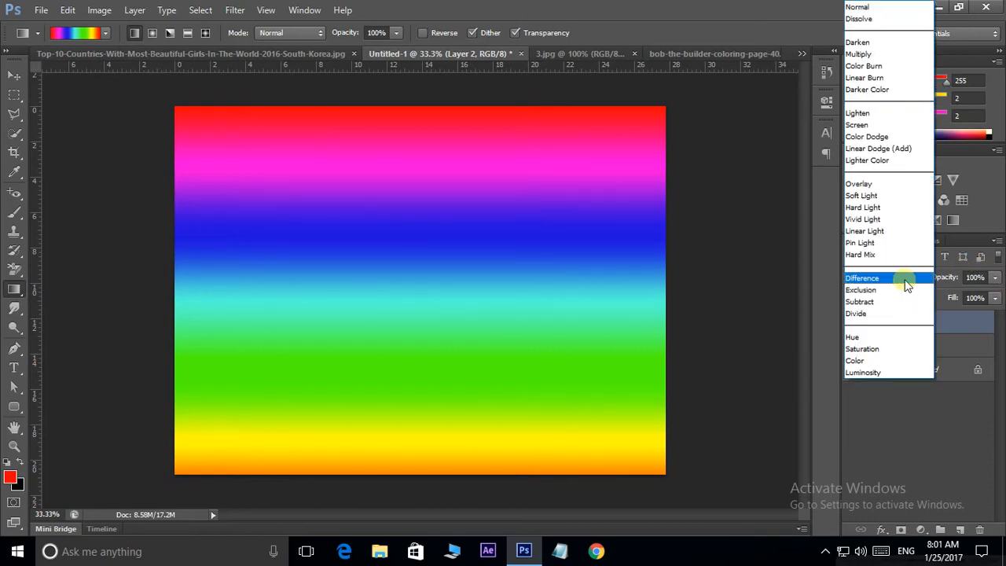
{"action": "left_click", "coordinate": [857, 360]}
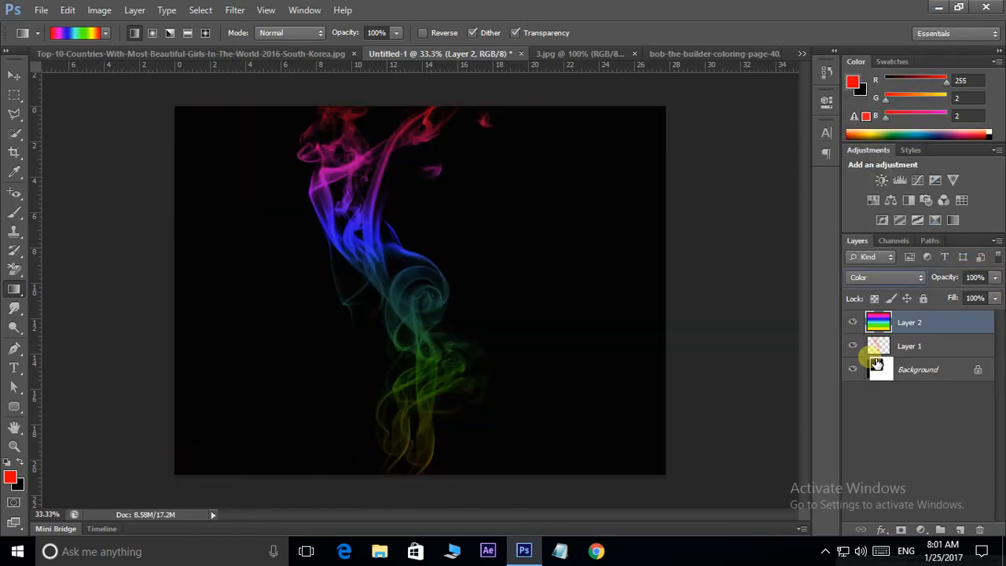
Examine the rainbow-coloured smoke up close, from its pink upper strands through the blue swirl to the green lower part
{"action": "left_click_drag", "start_coordinate": [876, 363], "coordinate": [512, 448]}
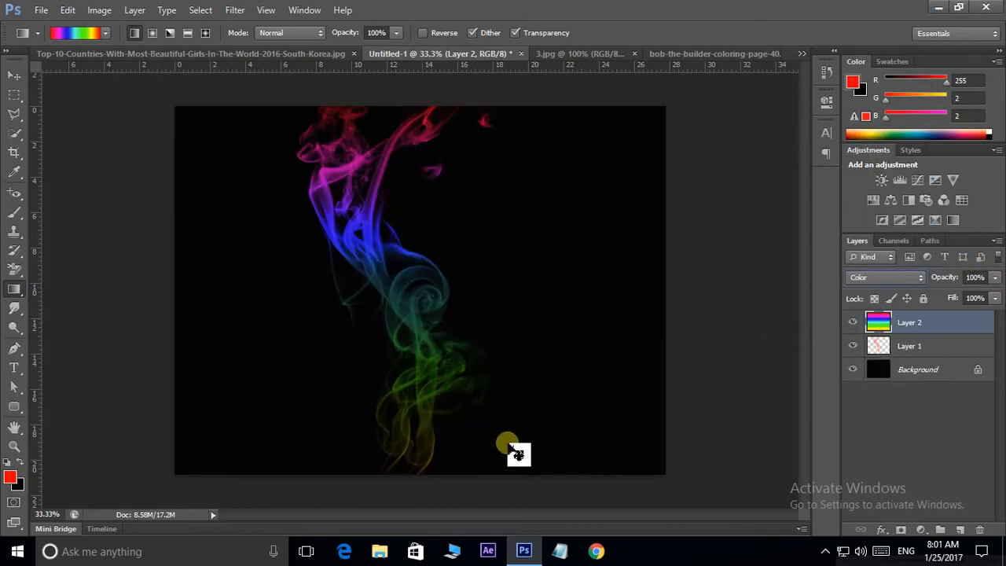
{"action": "key", "text": "ctrl+plus"}
{"action": "key", "text": "ctrl+plus"}
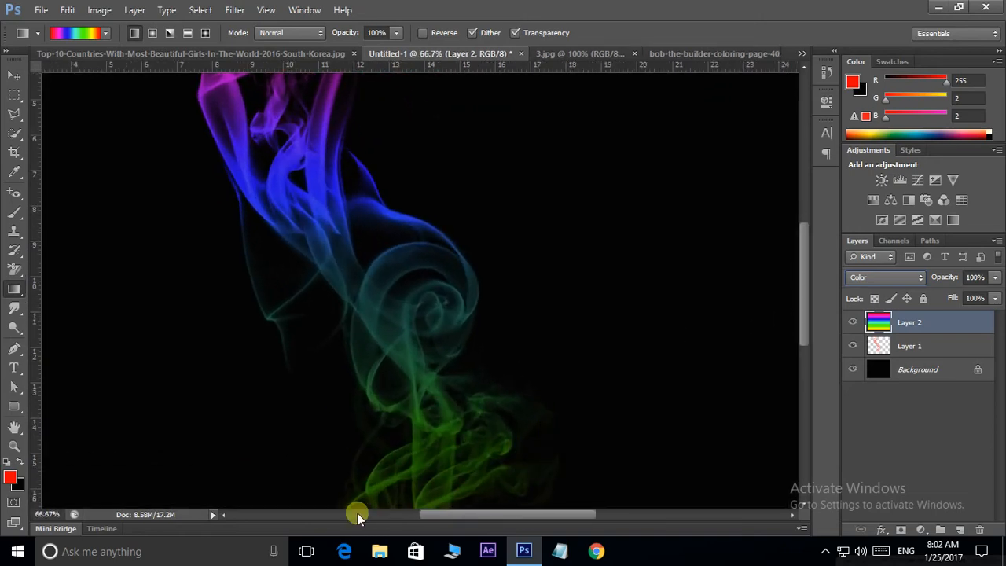
{"action": "left_click_drag", "start_coordinate": [377, 227], "coordinate": [444, 380]}
{"action": "left_click_drag", "start_coordinate": [459, 263], "coordinate": [454, 232]}
{"action": "left_click_drag", "start_coordinate": [456, 353], "coordinate": [460, 258]}
{"action": "left_click_drag", "start_coordinate": [487, 361], "coordinate": [490, 389]}
{"action": "left_click_drag", "start_coordinate": [452, 220], "coordinate": [462, 316]}
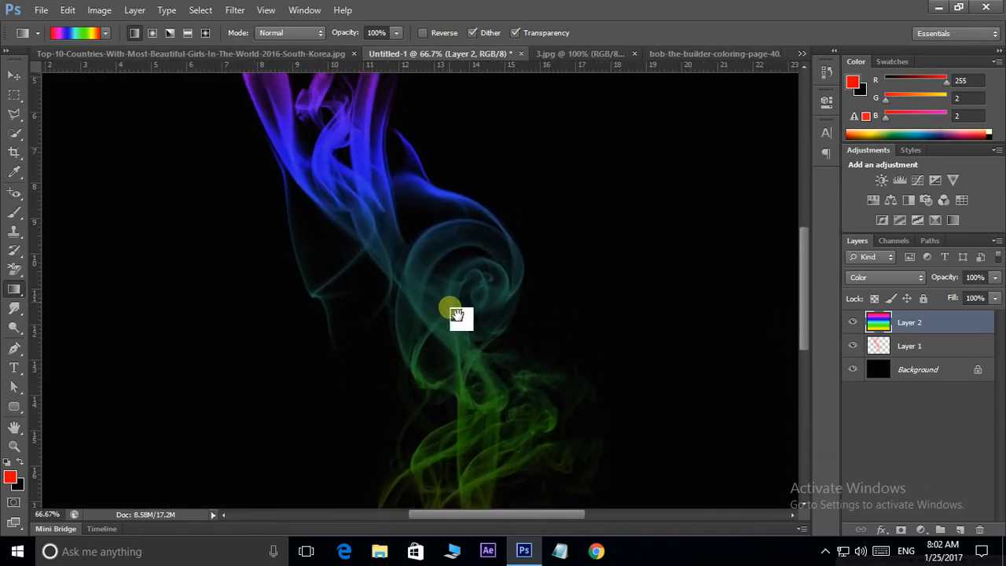
{"action": "left_click_drag", "start_coordinate": [437, 243], "coordinate": [444, 308]}
{"action": "mouse_move", "coordinate": [444, 236]}
{"action": "left_mouse_down"}
{"action": "mouse_move", "coordinate": [443, 262]}
{"action": "mouse_move", "coordinate": [436, 227]}
{"action": "left_mouse_up"}
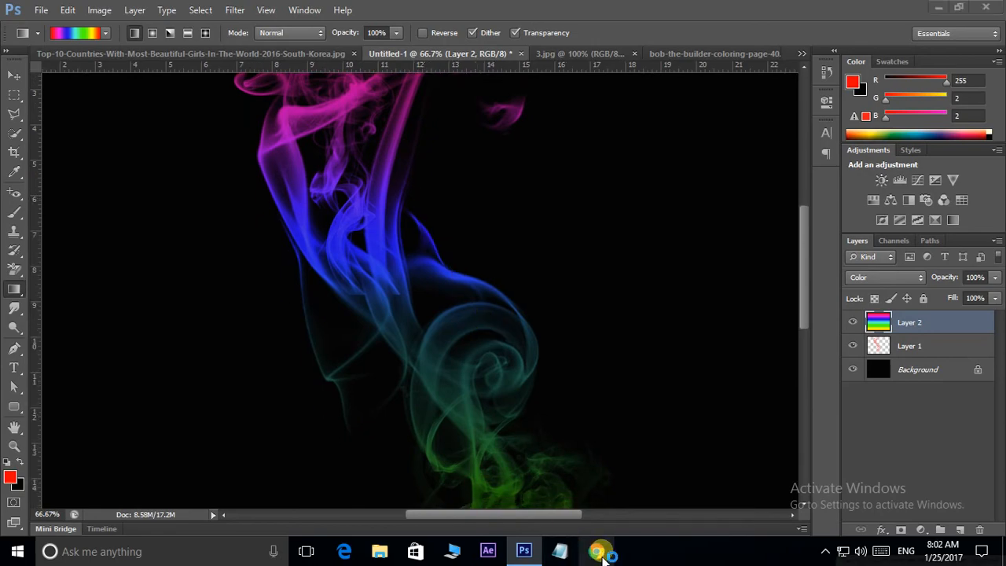
Switch to Chrome, search Google for brusheezy and open the Brusheezy website from the results
{"action": "left_click", "coordinate": [599, 553]}
{"action": "left_click", "coordinate": [344, 36]}
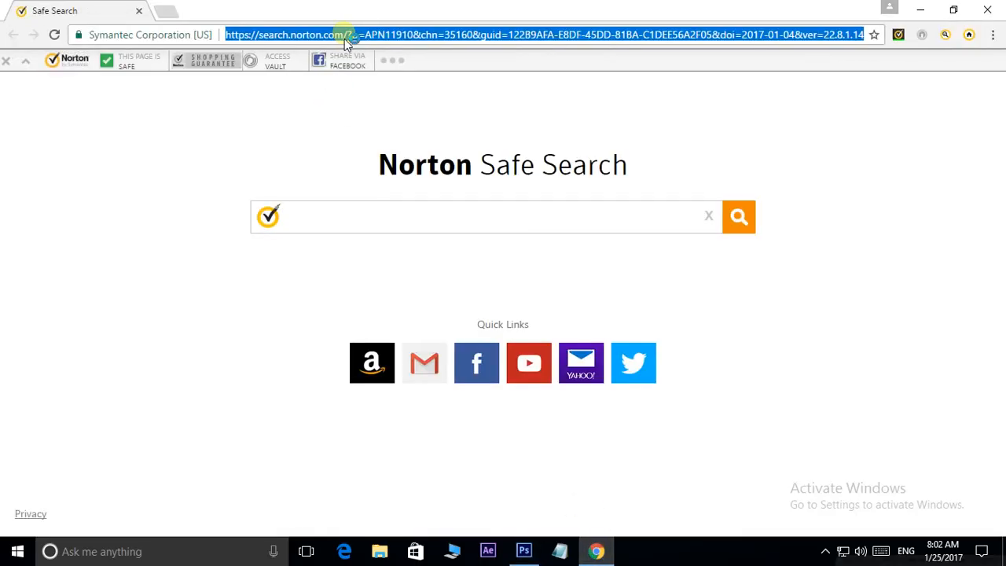
{"action": "type", "text": "google.com"}
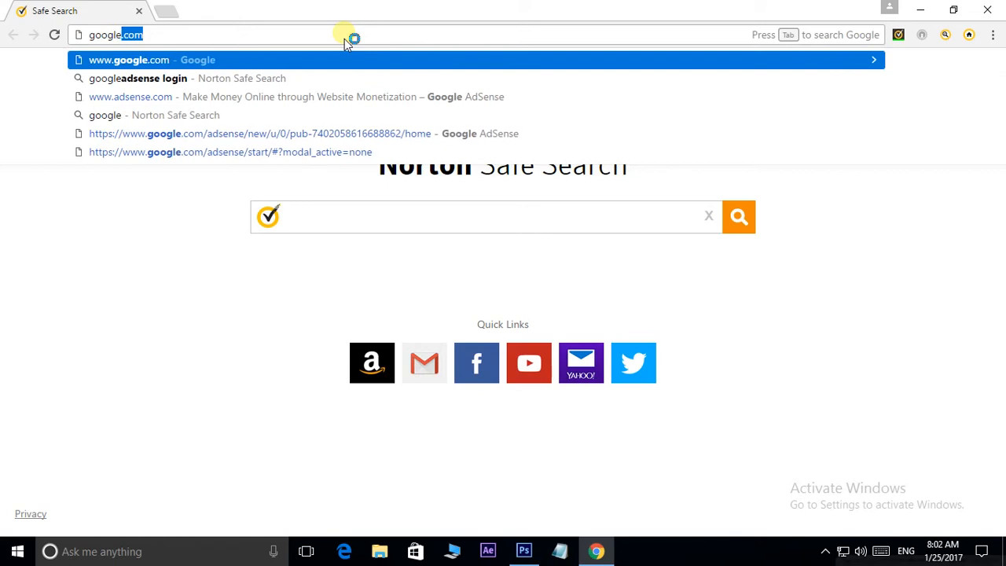
{"action": "key", "text": "Return"}
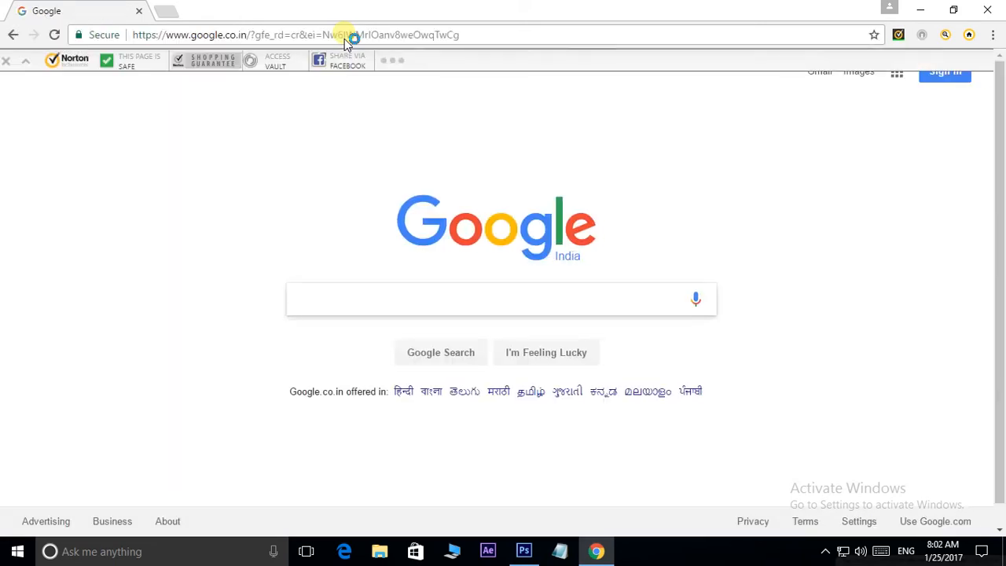
{"action": "type", "text": "brushe"}
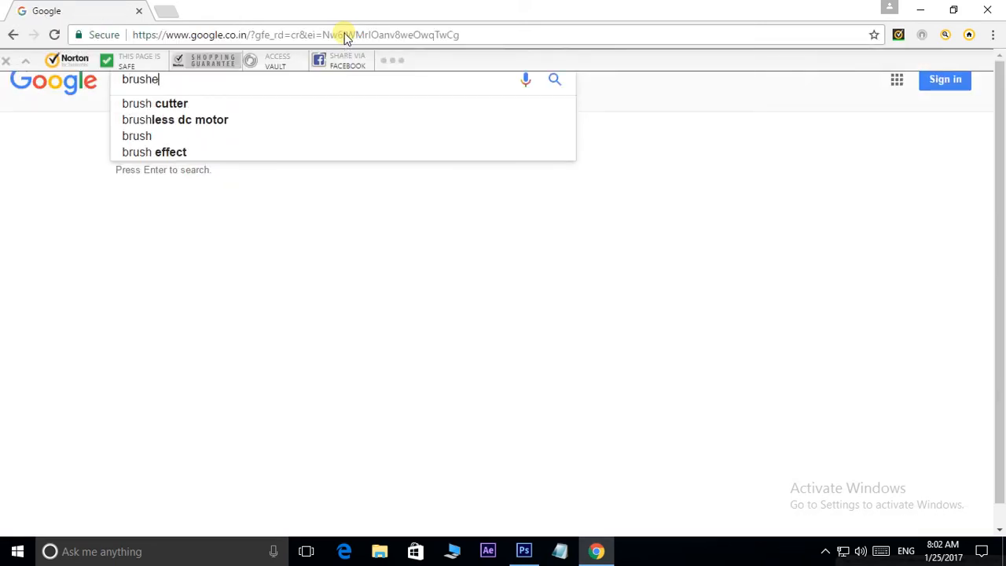
{"action": "type", "text": "ezy"}
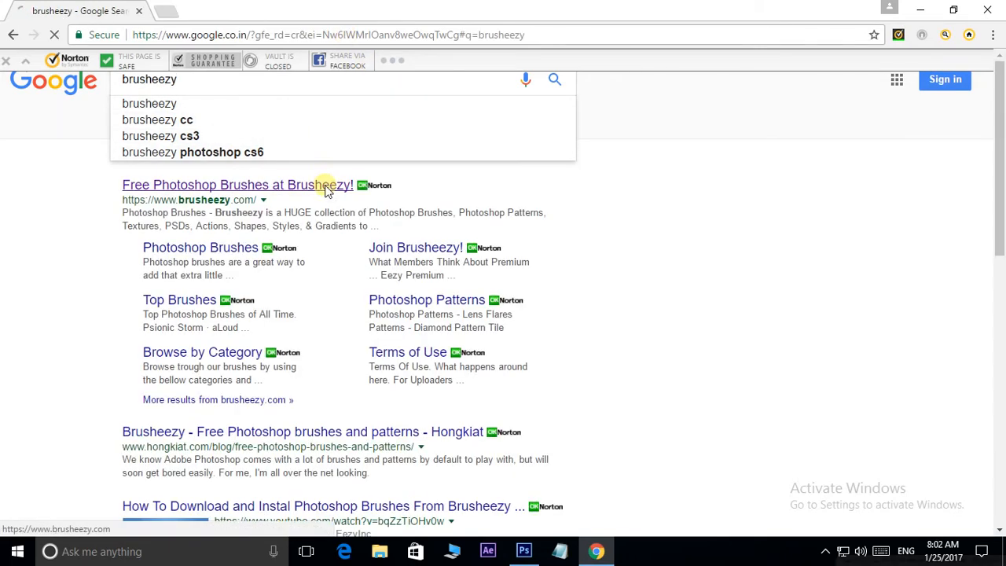
{"action": "left_click", "coordinate": [354, 185]}
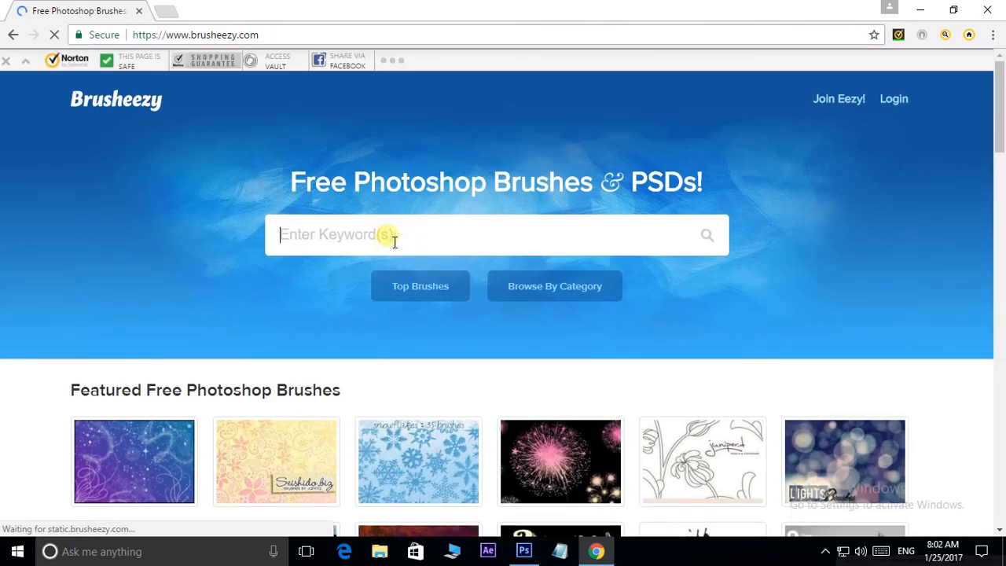
Enter "photoshop cs6 smoke brushes" as the site's search keywords, but open the Top Brushes collection instead and browse it
{"action": "type", "text": "photoshop cs6 smoke brushes"}
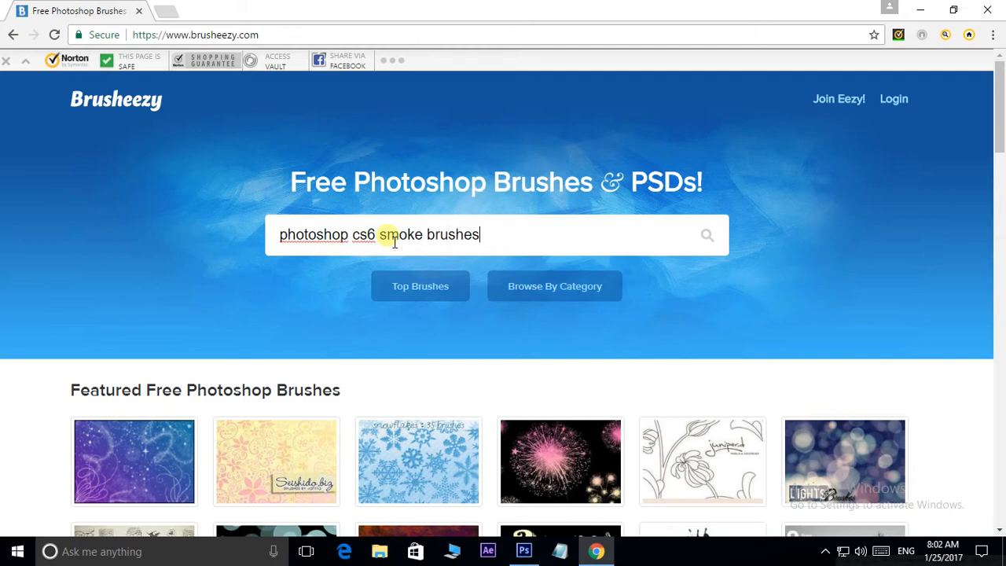
{"action": "left_click", "coordinate": [435, 285]}
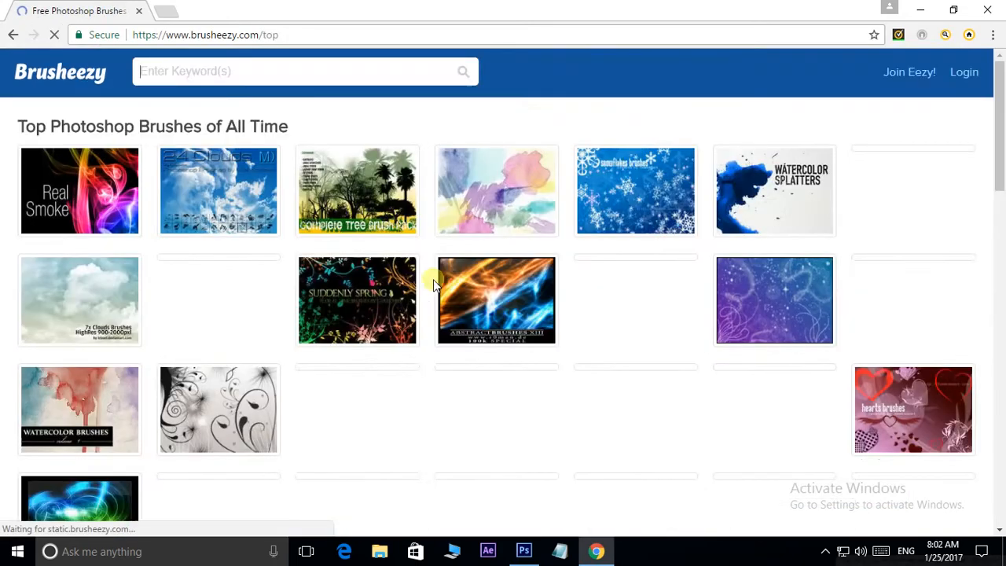
{"action": "scroll", "coordinate": [444, 267], "scroll_direction": "down", "scroll_amount": 8}
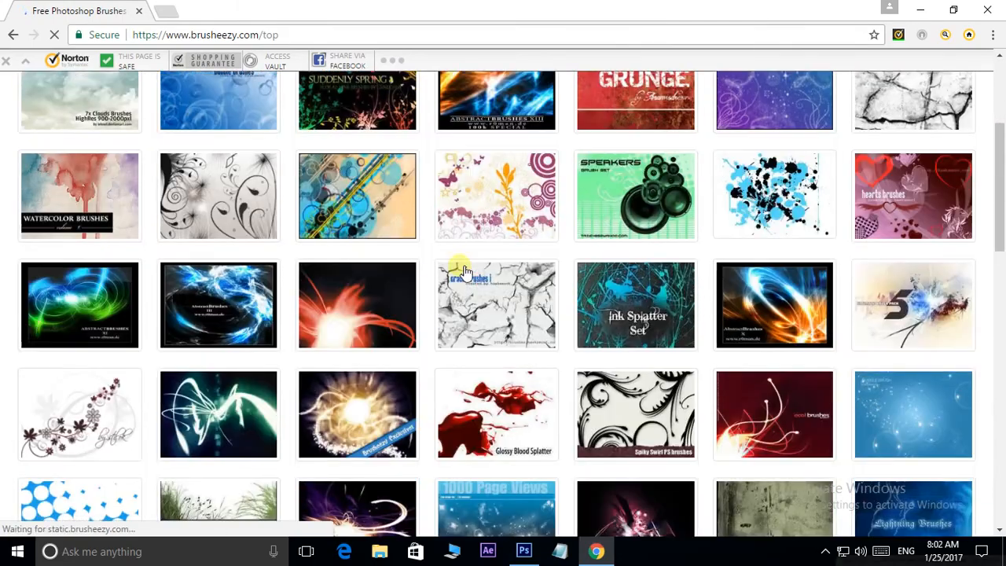
{"action": "scroll", "coordinate": [522, 260], "scroll_direction": "down", "scroll_amount": 5}
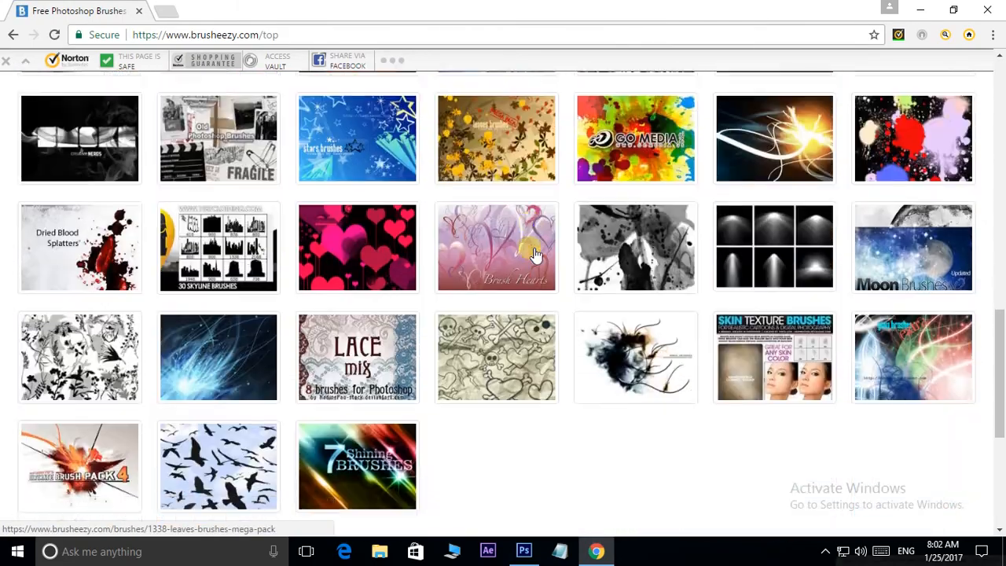
{"action": "scroll", "coordinate": [534, 253], "scroll_direction": "up", "scroll_amount": 10}
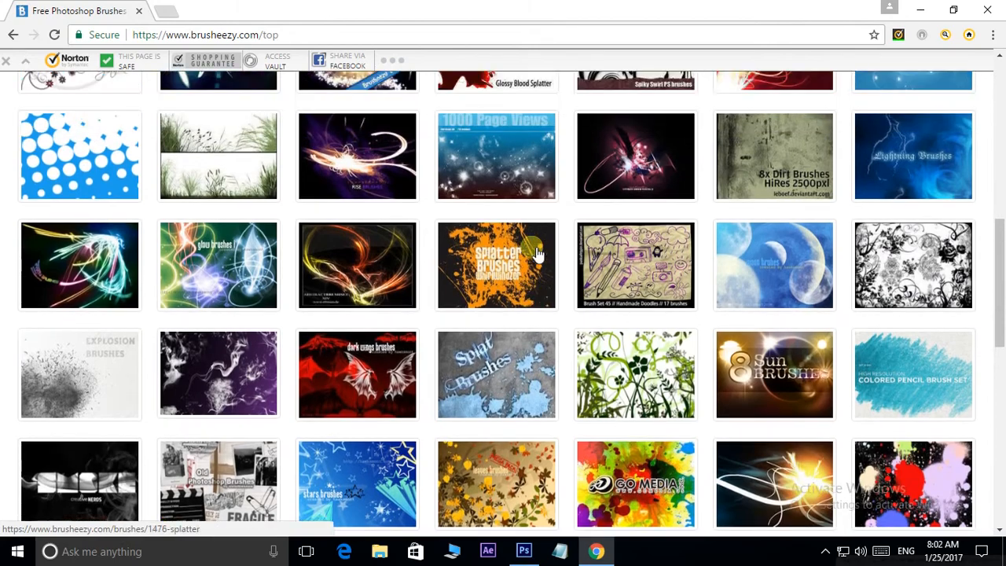
{"action": "scroll", "coordinate": [537, 252], "scroll_direction": "up", "scroll_amount": 3}
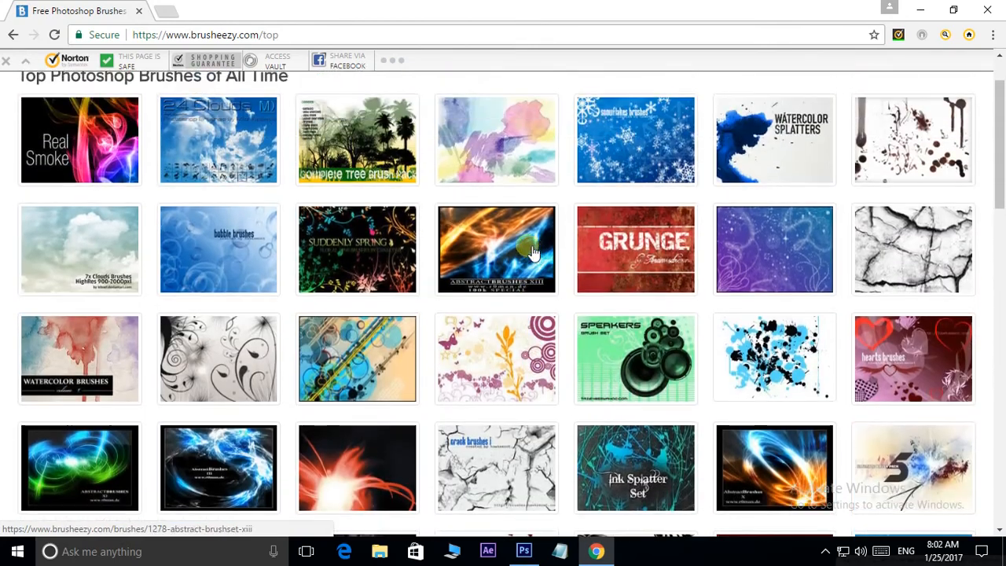
Download the free Real Smoke Photoshop Brushes set, dismiss the advertising offer and close the browser
{"action": "left_click", "coordinate": [77, 137]}
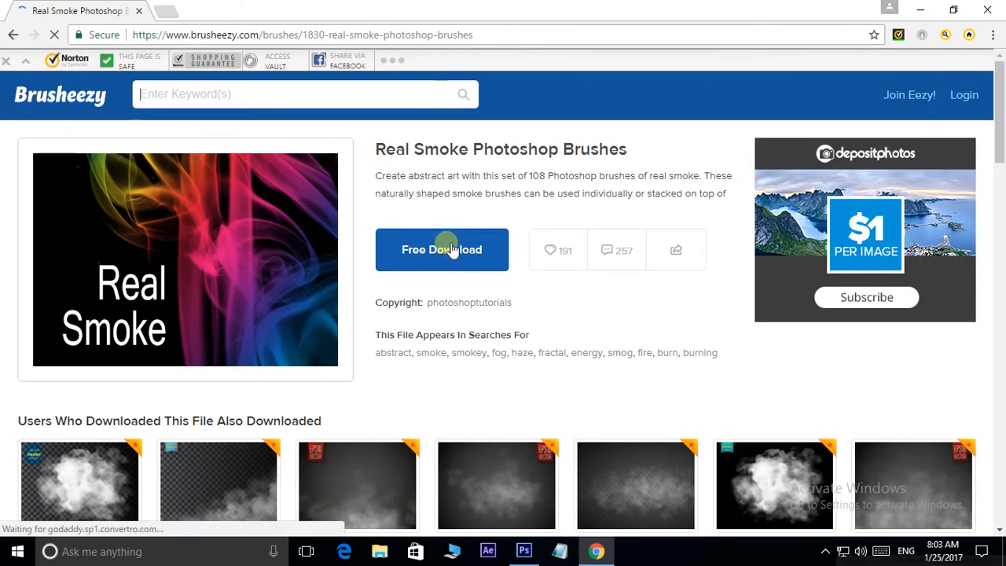
{"action": "left_click", "coordinate": [449, 249]}
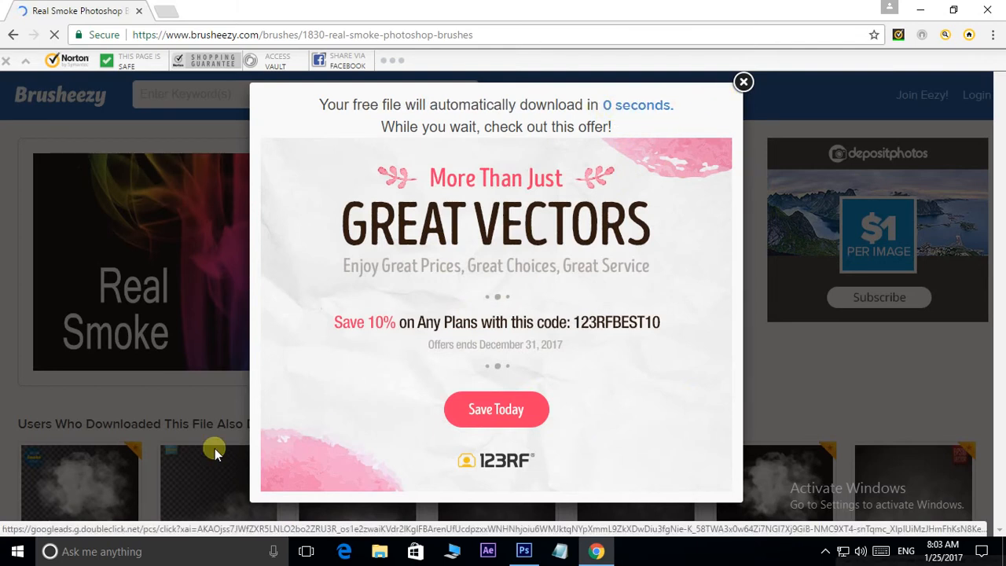
{"action": "left_click", "coordinate": [745, 83]}
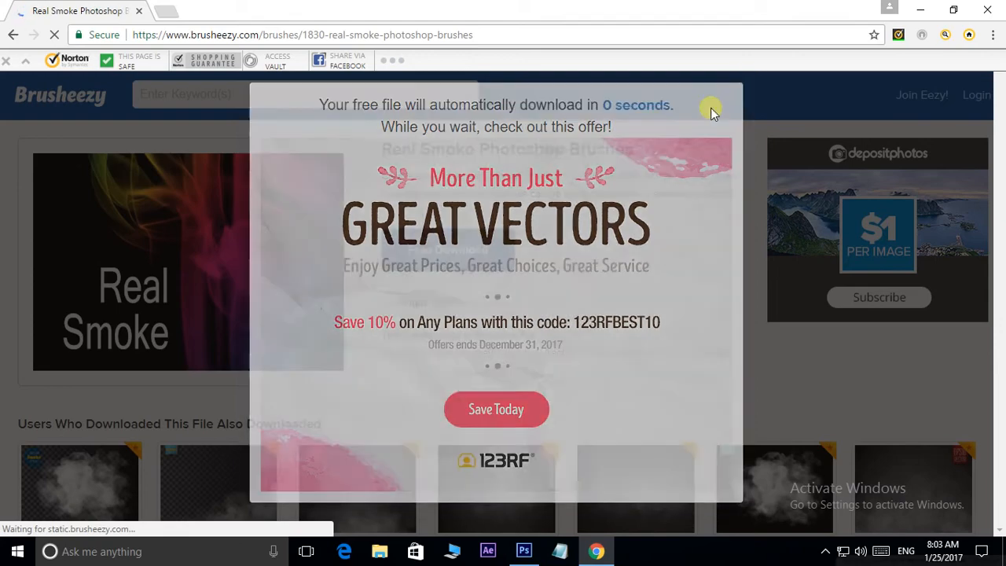
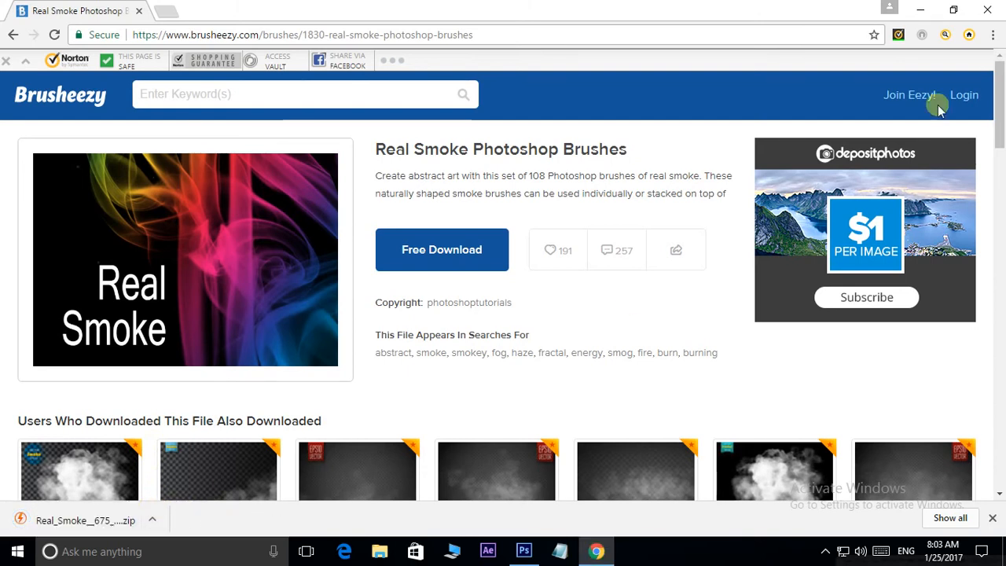
{"action": "left_click", "coordinate": [985, 14]}
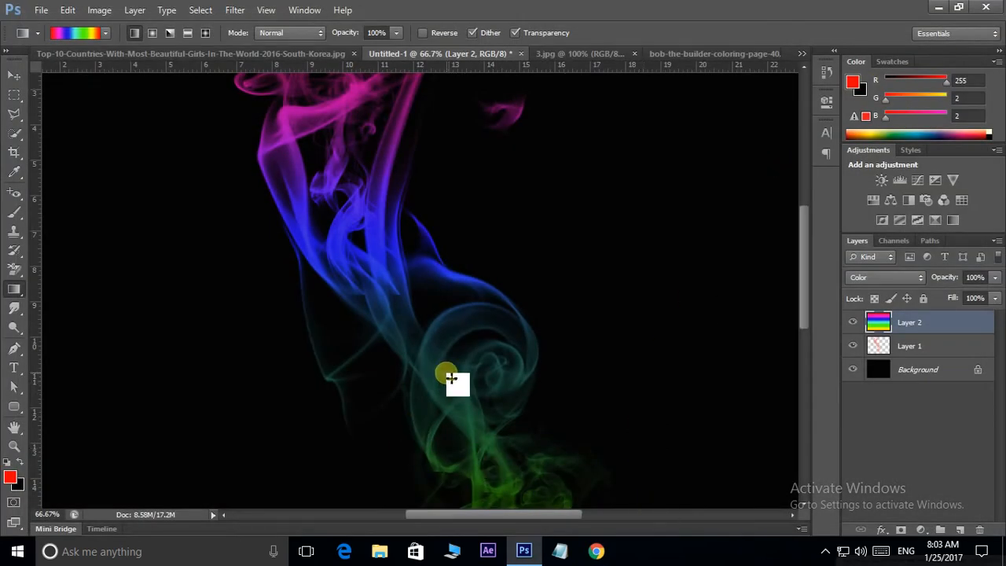
Choose the Paint Bucket tool and fill the plain background around the girl in 3.jpg with the red foreground colour
{"action": "right_click", "coordinate": [14, 289]}
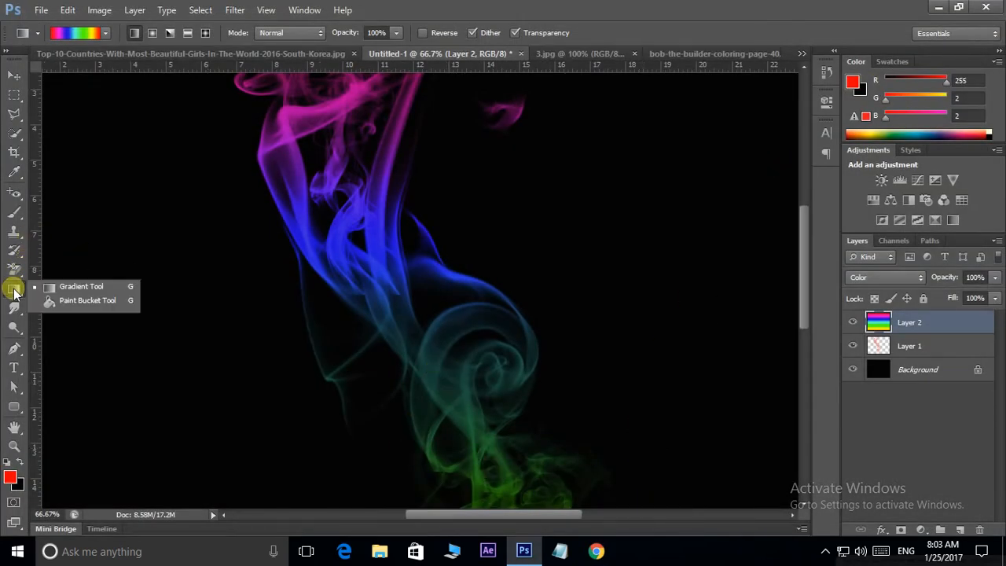
{"action": "left_click", "coordinate": [76, 301]}
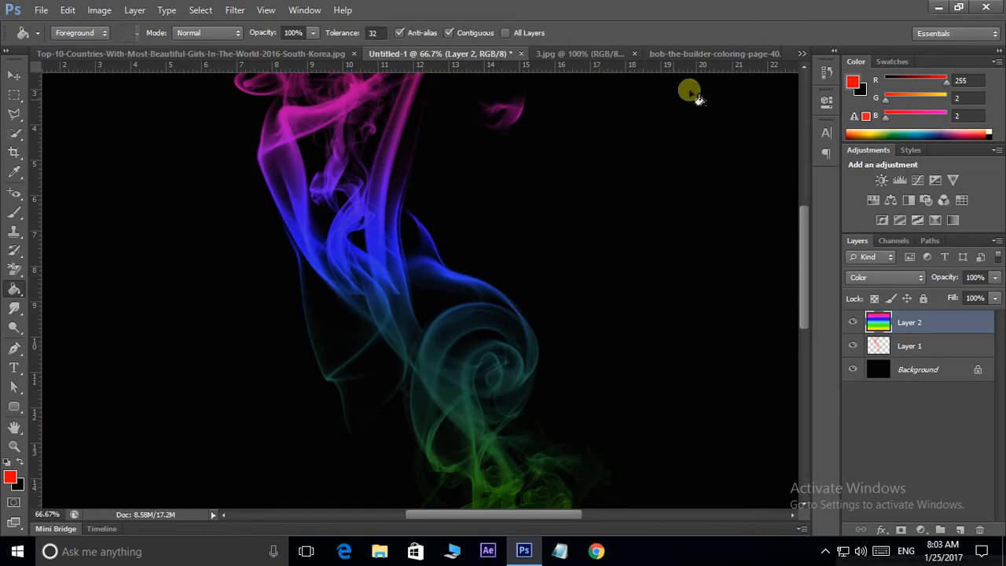
{"action": "left_click", "coordinate": [558, 55]}
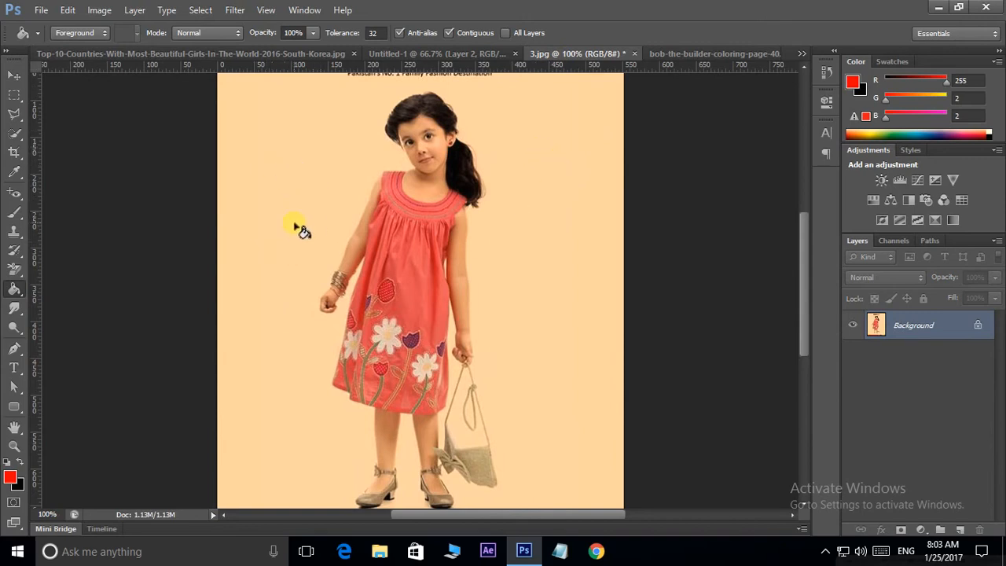
{"action": "left_click", "coordinate": [274, 184]}
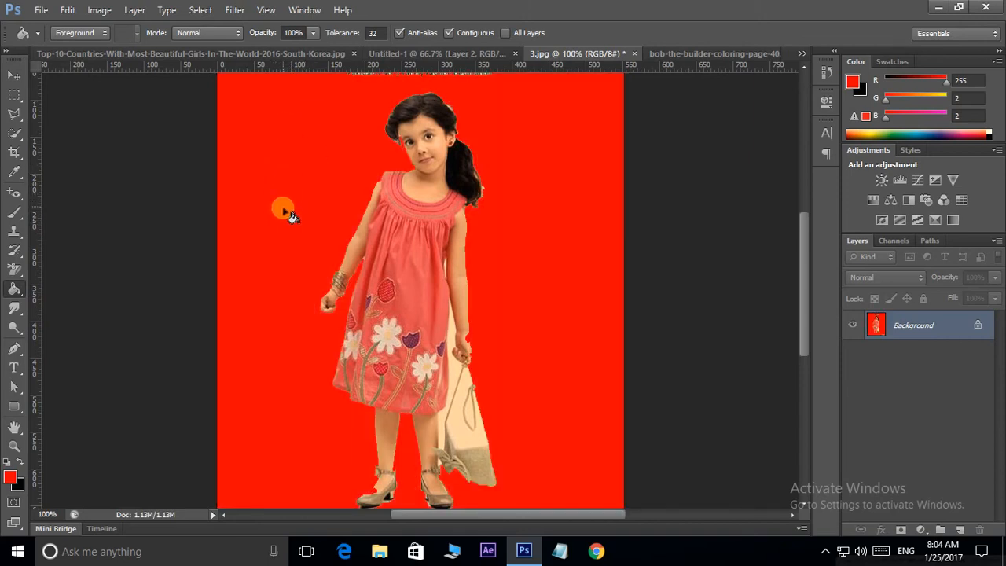
Try filling the girl's dress with the red foreground colour, and undo that fill
{"action": "left_click", "coordinate": [378, 228]}
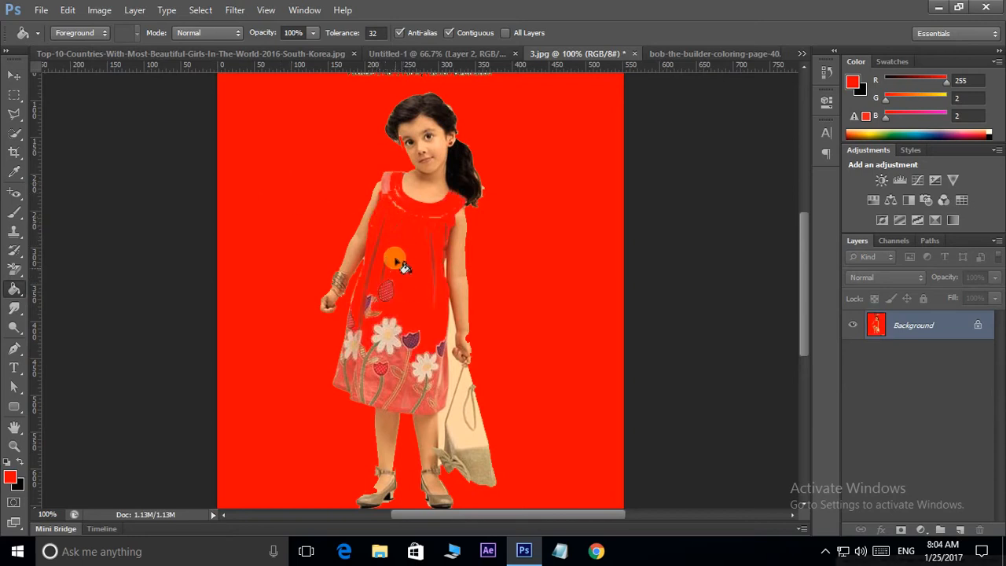
{"action": "key", "text": "ctrl+z"}
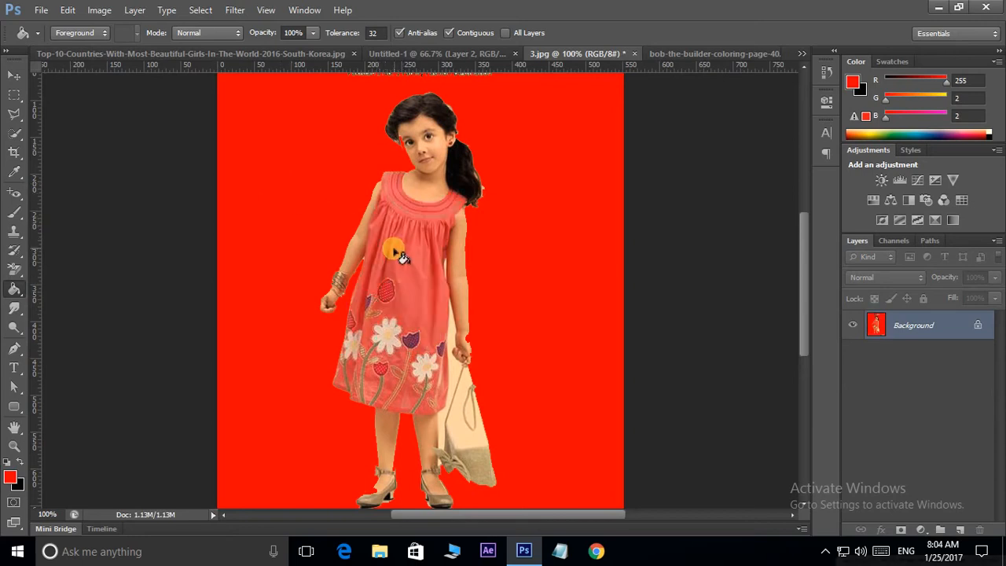
Keep Foreground as the fill source, set the foreground colour to green 06820c and fill the background around the girl with it
{"action": "left_click", "coordinate": [93, 33]}
{"action": "left_click", "coordinate": [79, 48]}
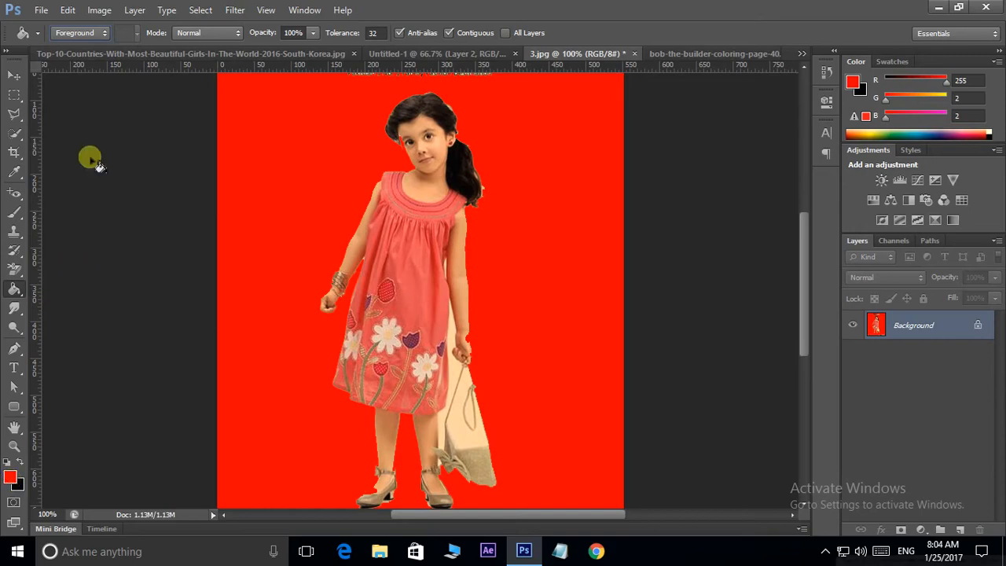
{"action": "left_click", "coordinate": [10, 477]}
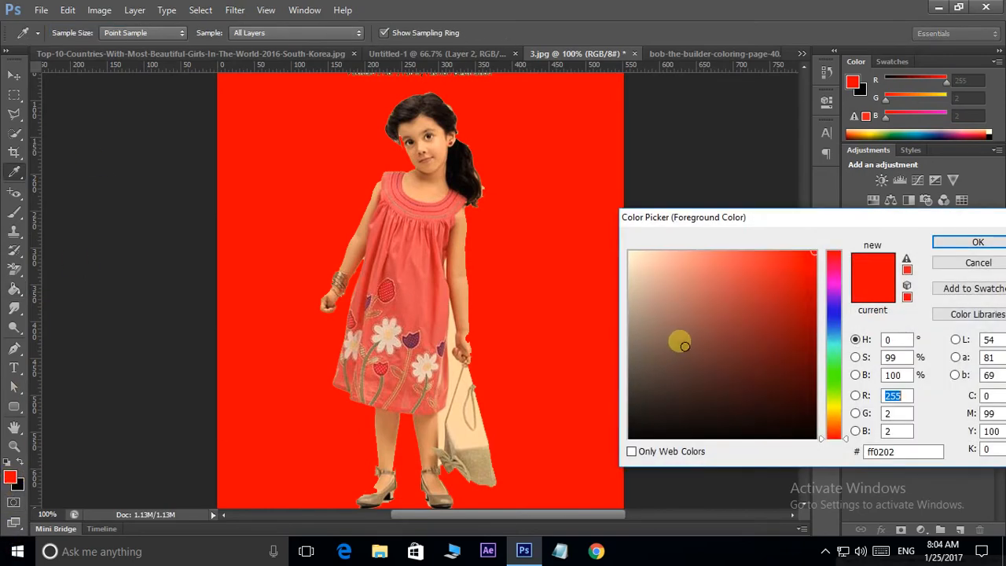
{"action": "left_click", "coordinate": [830, 376]}
{"action": "left_click", "coordinate": [807, 343]}
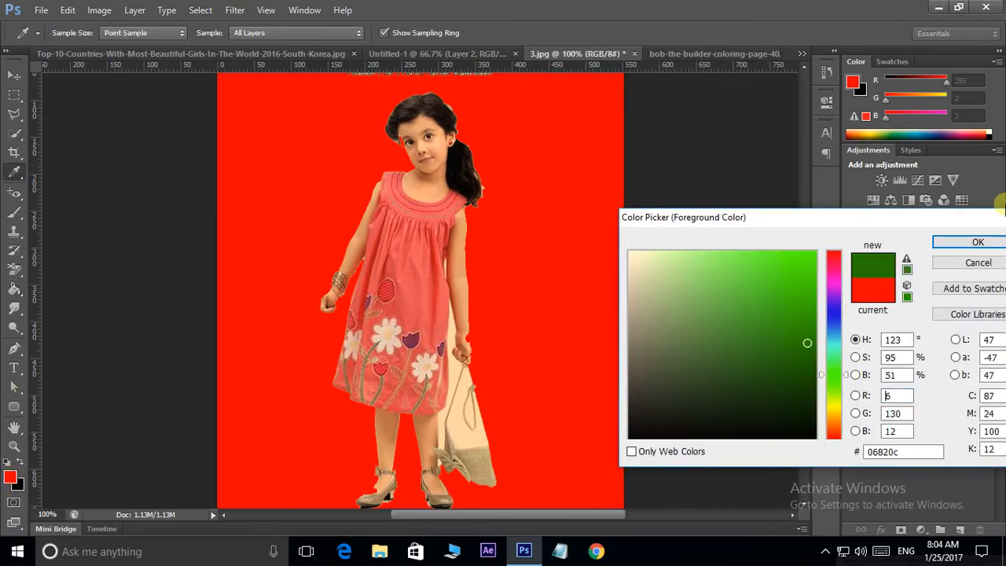
{"action": "left_click", "coordinate": [976, 242]}
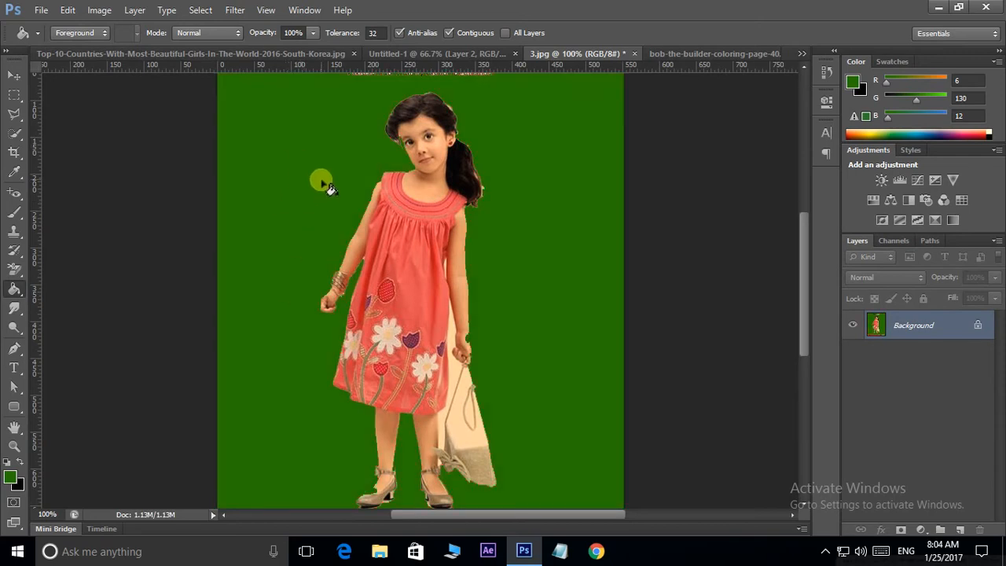
Set the Paint Bucket's fill source to Pattern, try the purple flower pattern on the background around the girl, and undo that fill
{"action": "left_click", "coordinate": [95, 35]}
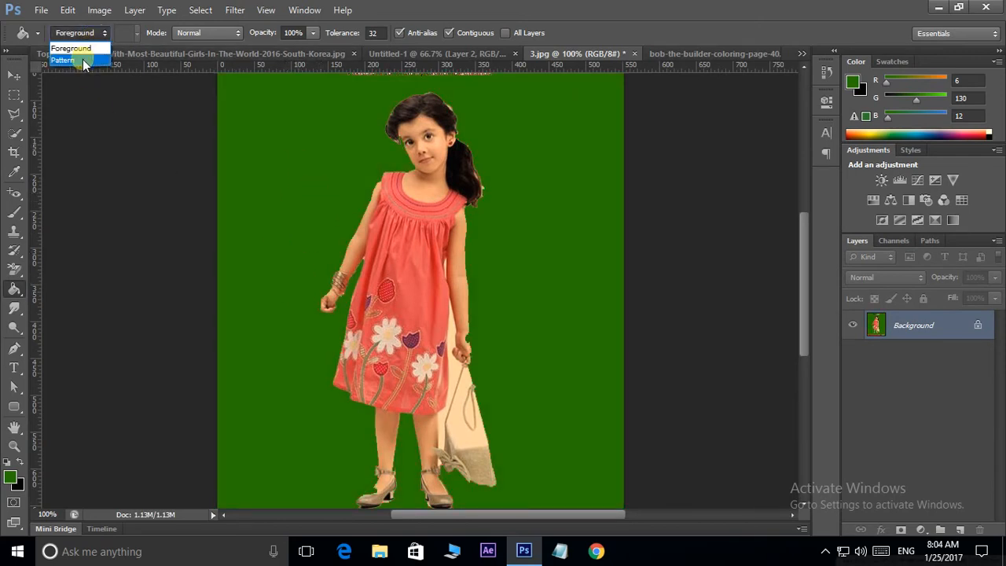
{"action": "left_click", "coordinate": [84, 61]}
{"action": "left_click", "coordinate": [136, 35]}
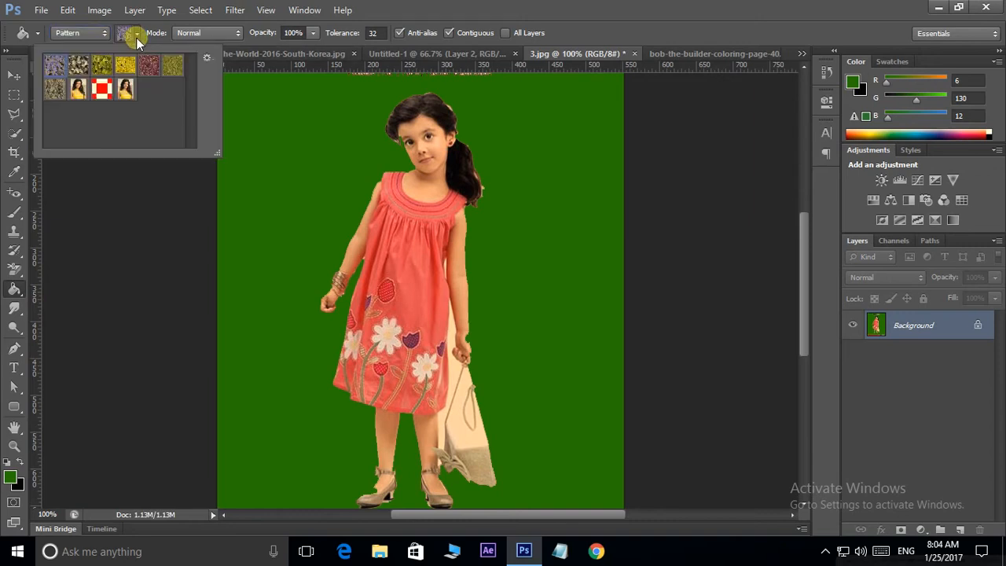
{"action": "left_click", "coordinate": [206, 56]}
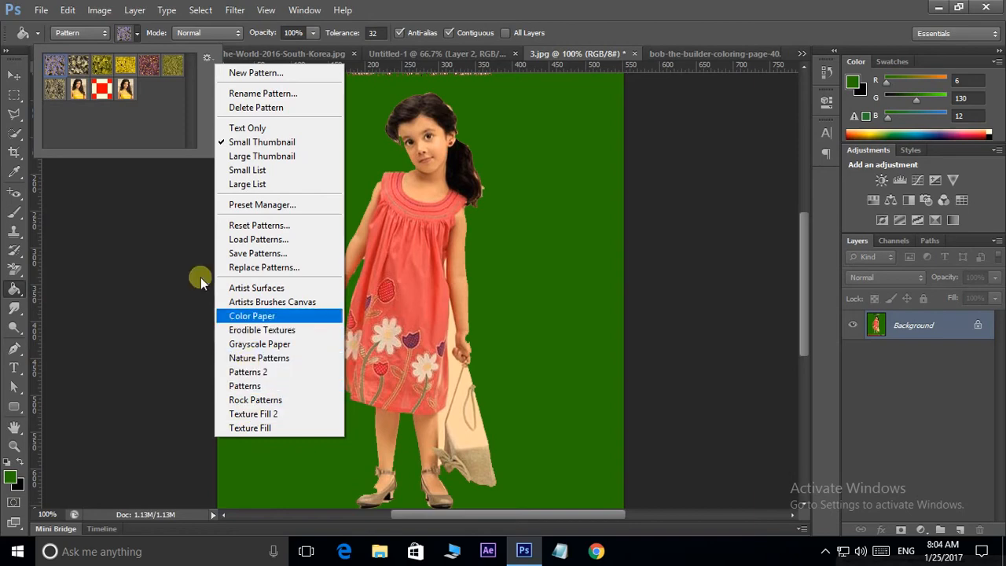
{"action": "left_click", "coordinate": [60, 73]}
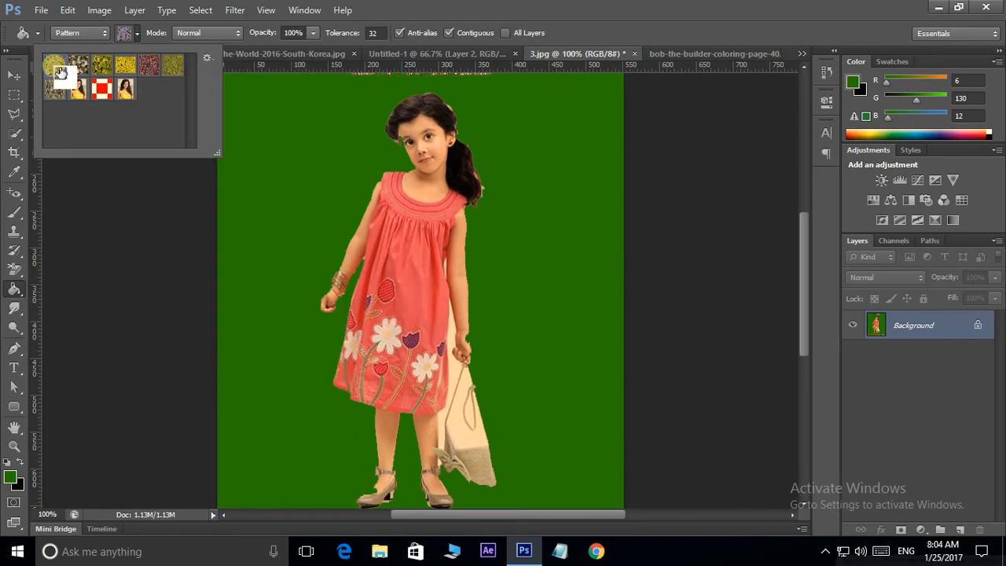
{"action": "left_click", "coordinate": [334, 177]}
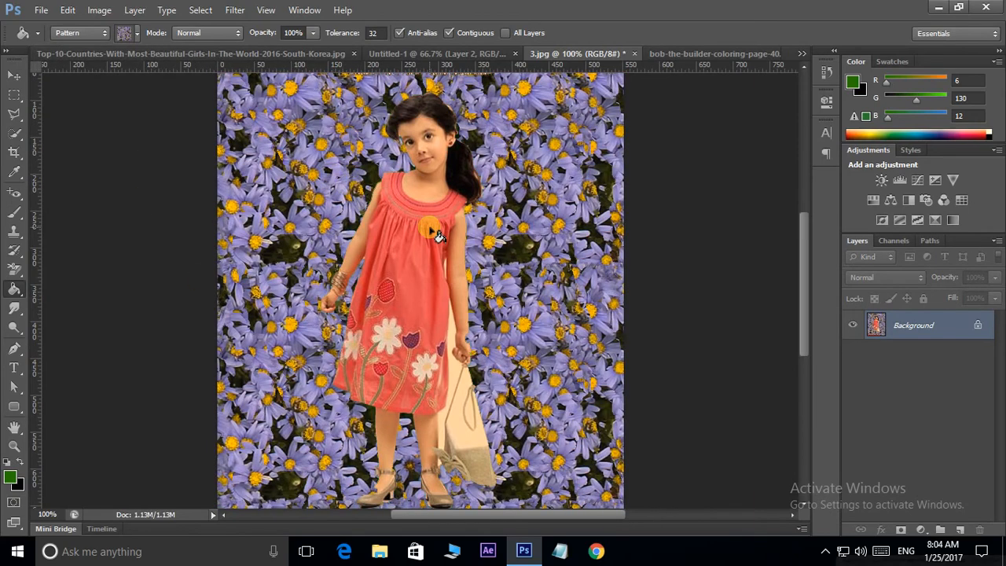
{"action": "key", "text": "ctrl+z"}
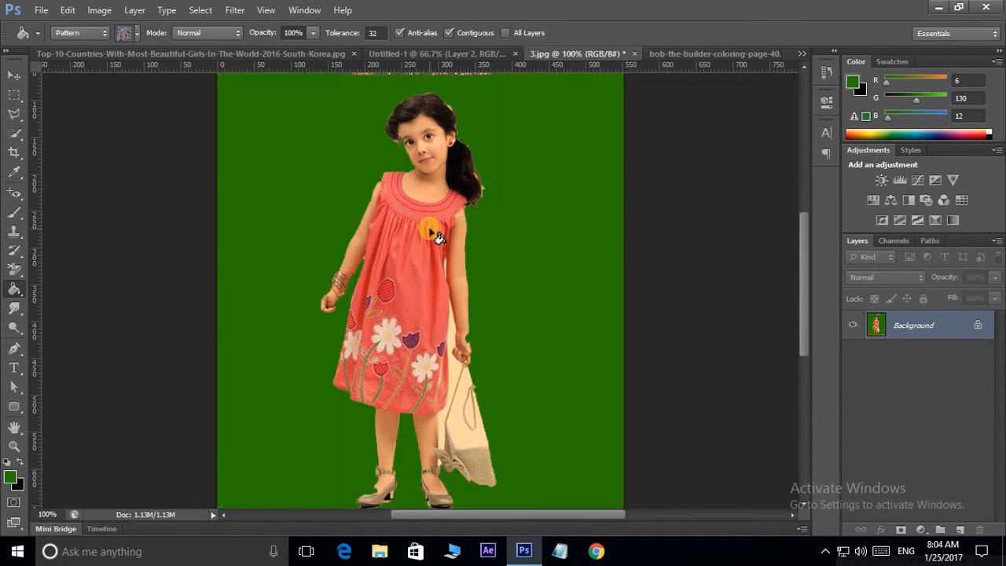
Add a new layer, try filling it with the purple flower pattern, and undo the fill
{"action": "key", "text": "ctrl+shift+n"}
{"action": "key", "text": "Return"}
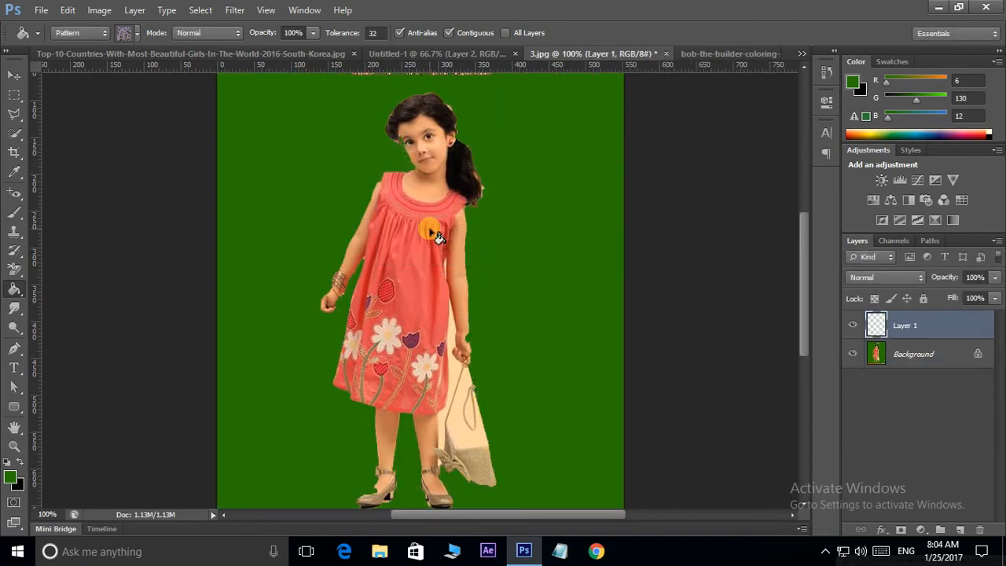
{"action": "left_click", "coordinate": [264, 165]}
{"action": "key", "text": "ctrl+z"}
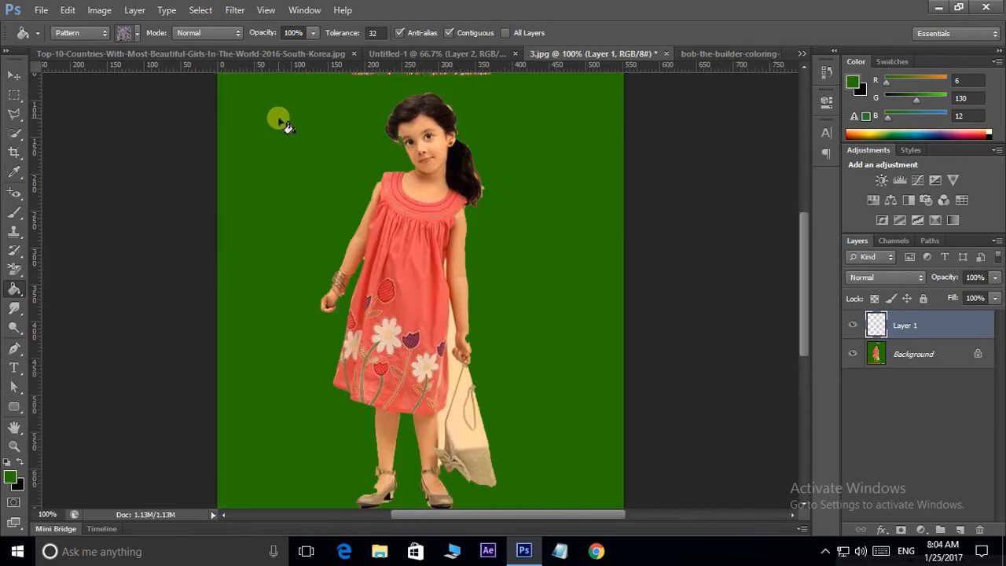
Replace the current fill patterns with the Color Paper set, dismissing the save dialog without saving the old patterns
{"action": "left_click", "coordinate": [138, 33]}
{"action": "left_click", "coordinate": [207, 58]}
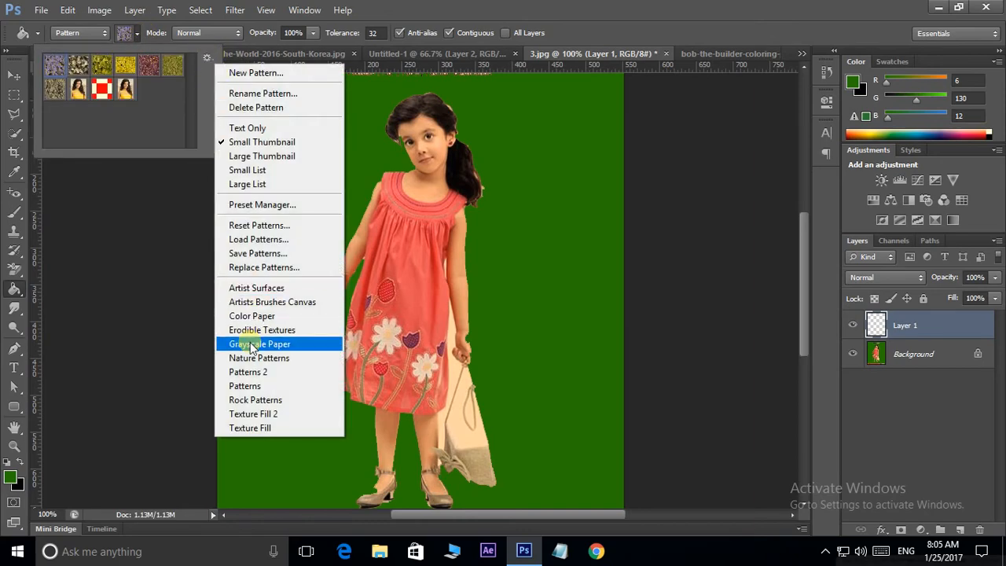
{"action": "left_click", "coordinate": [253, 315]}
{"action": "left_click", "coordinate": [439, 217]}
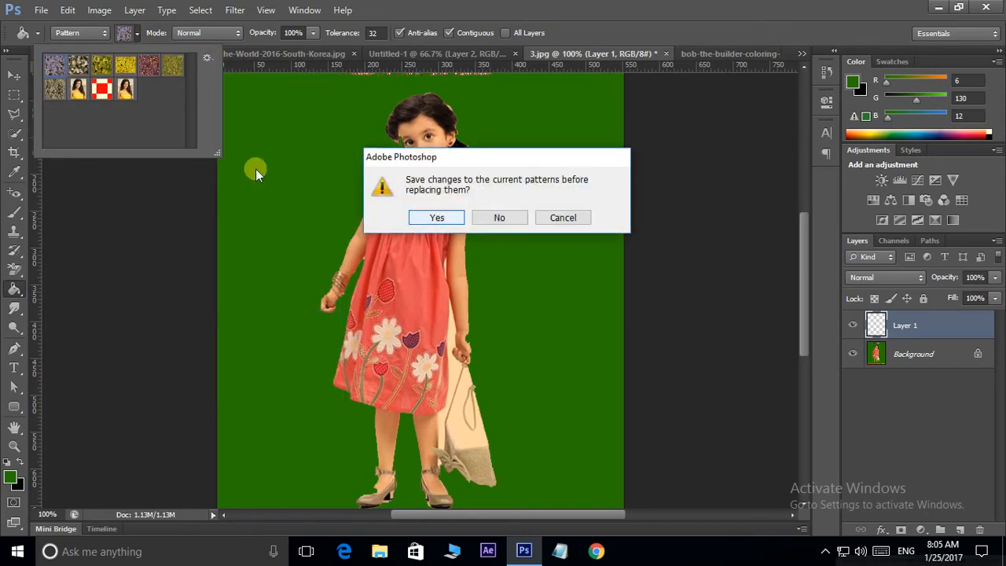
{"action": "left_click", "coordinate": [462, 220]}
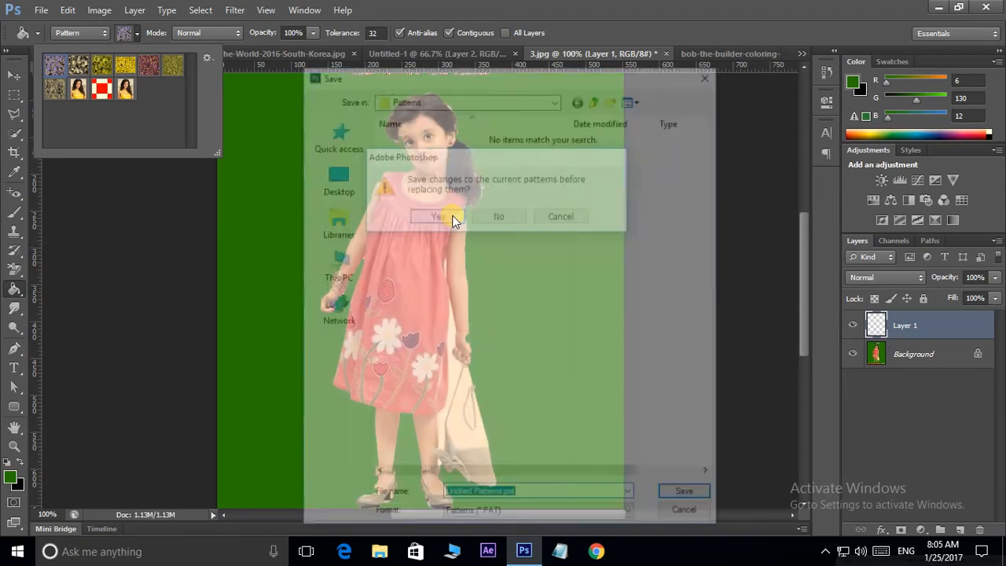
{"action": "left_click", "coordinate": [702, 81]}
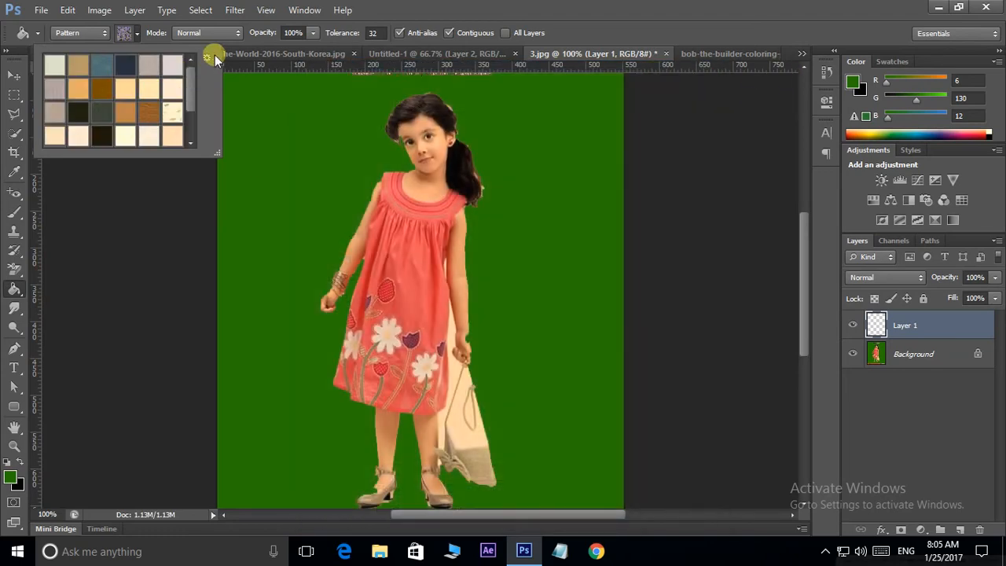
Try filling Layer 1 with the speckled cream Color Paper pattern, and undo that fill
{"action": "left_click", "coordinate": [156, 116]}
{"action": "left_click", "coordinate": [172, 114]}
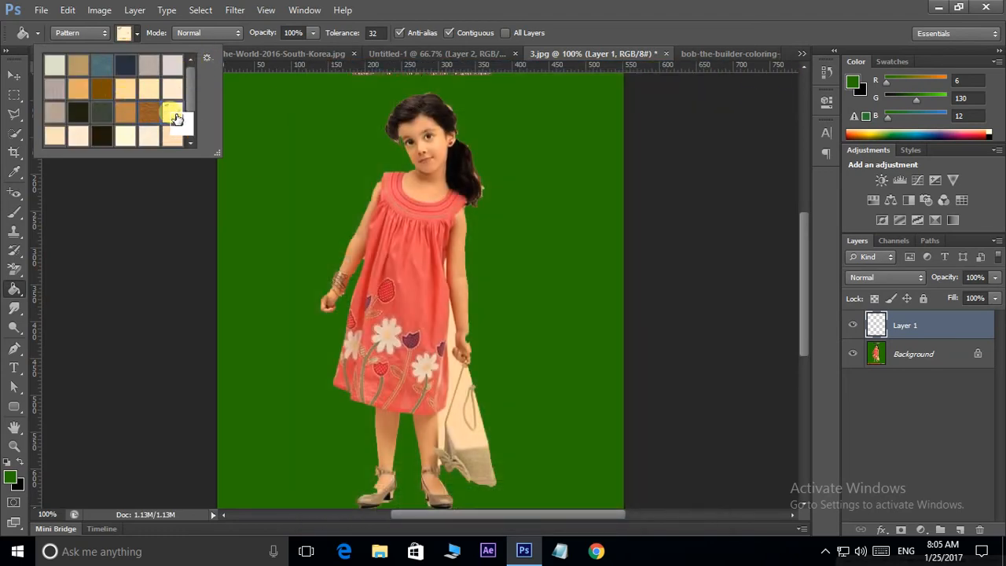
{"action": "left_click", "coordinate": [316, 138]}
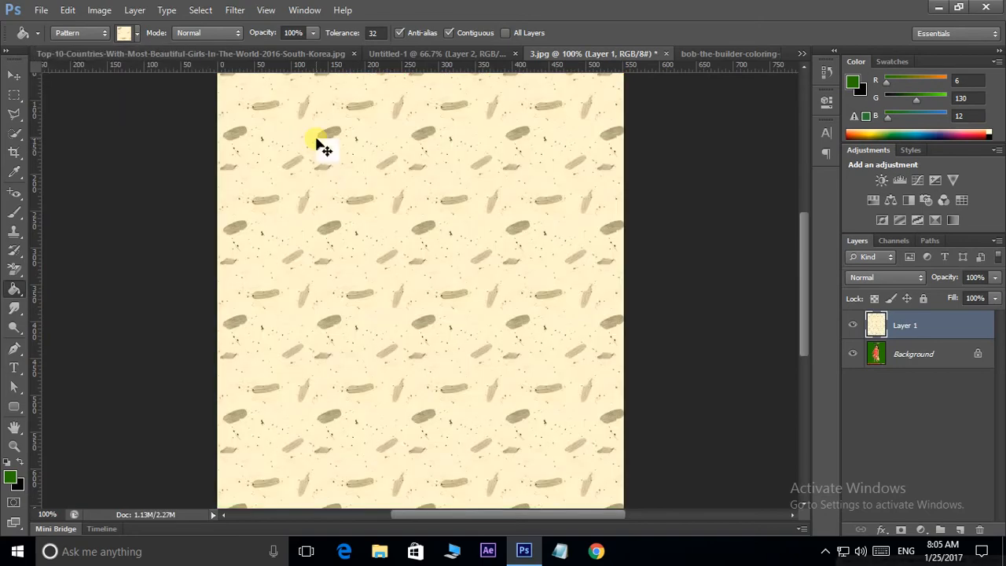
{"action": "key", "text": "ctrl+z"}
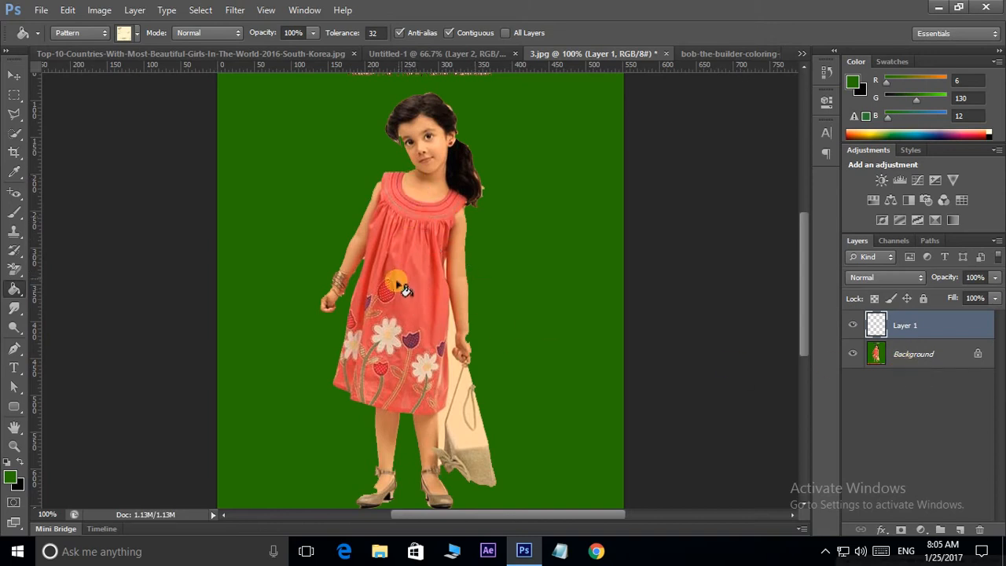
Fill Layer 1 with the speckled cream pattern in Darken mode, and fill over it again in Vivid Light mode
{"action": "left_click", "coordinate": [224, 35]}
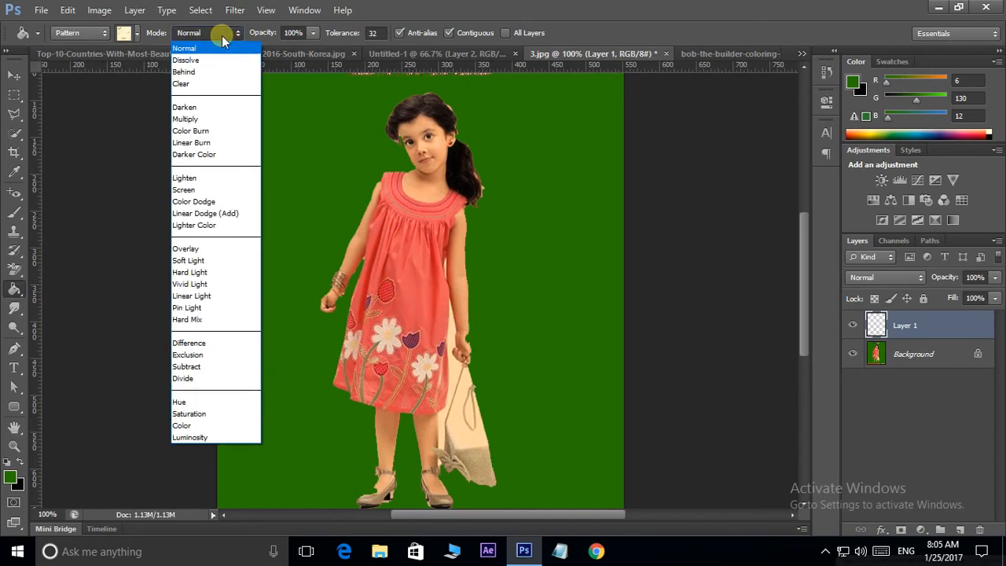
{"action": "left_click", "coordinate": [189, 107]}
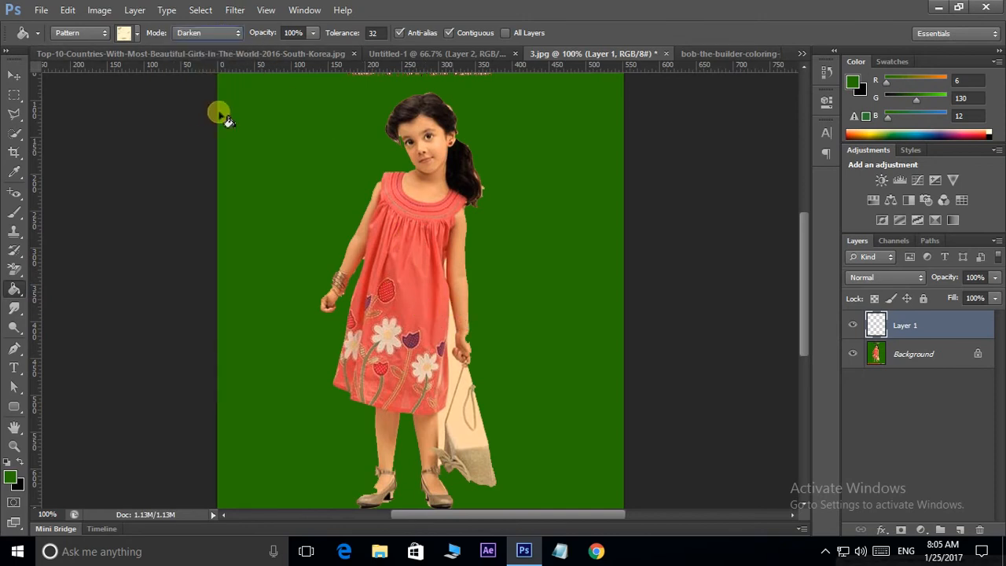
{"action": "left_click", "coordinate": [262, 149]}
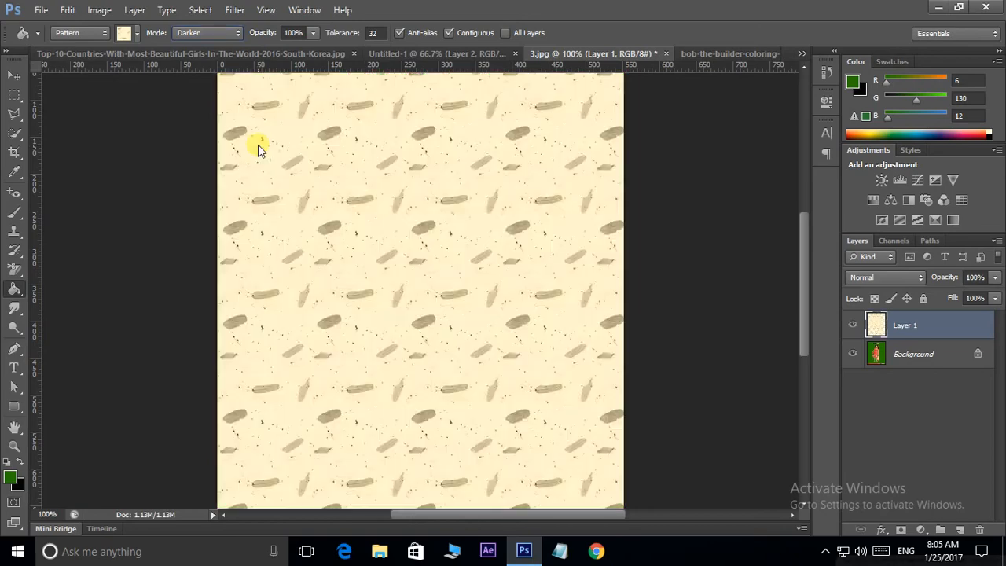
{"action": "left_click", "coordinate": [220, 34]}
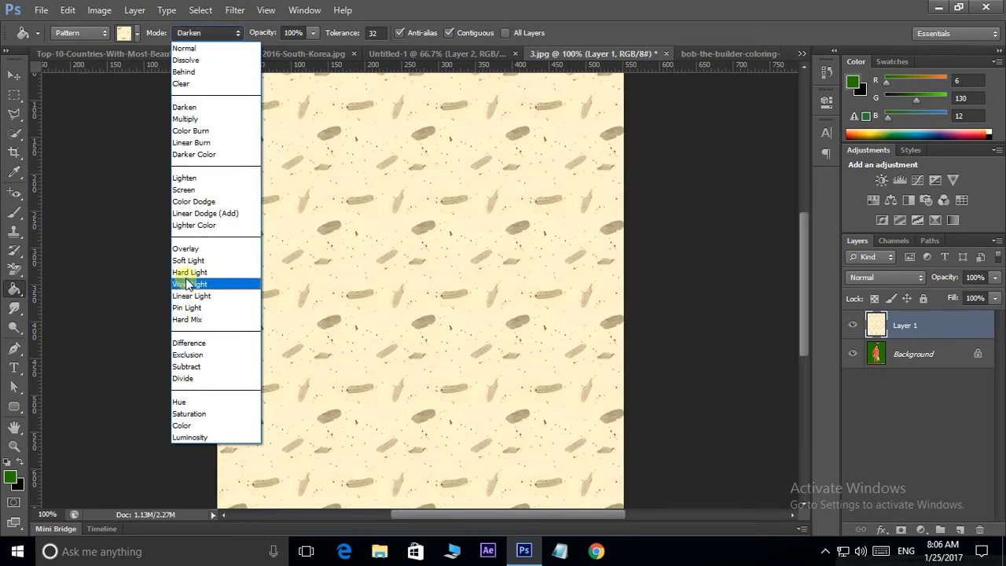
{"action": "left_click", "coordinate": [188, 284]}
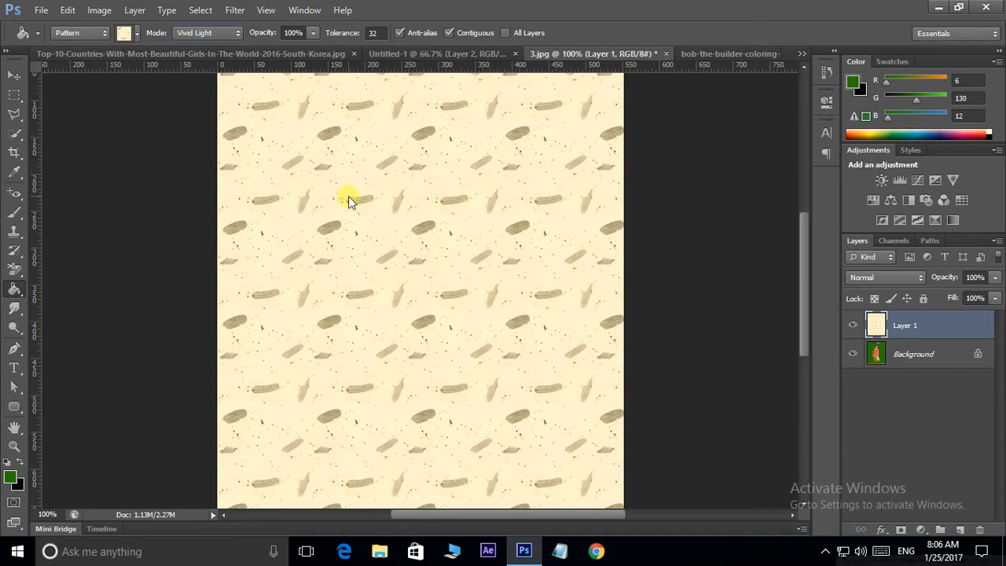
{"action": "left_click", "coordinate": [349, 200]}
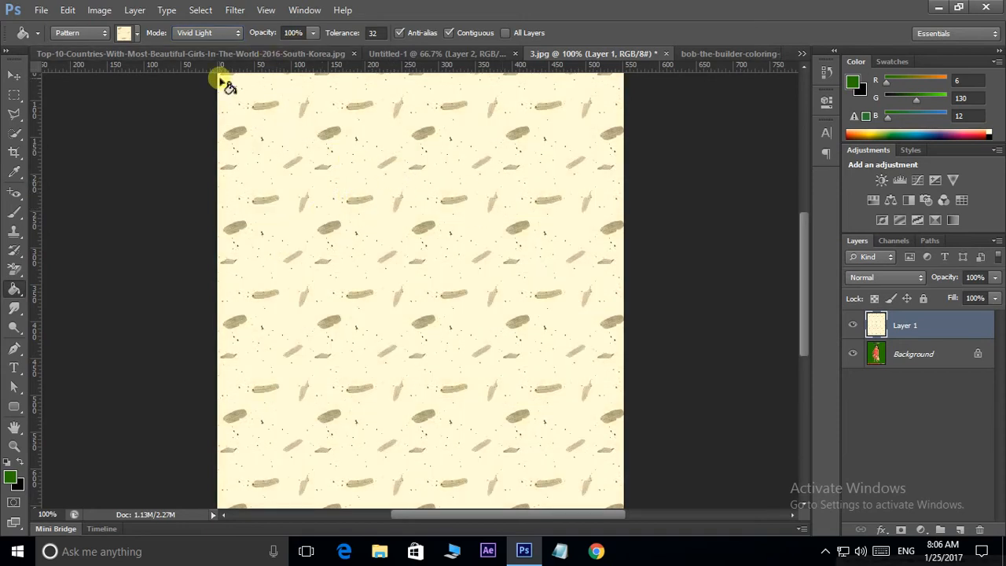
Choose the brown Color Paper pattern and fill over the cream pattern on Layer 1 in Vivid Light mode
{"action": "left_click", "coordinate": [140, 35]}
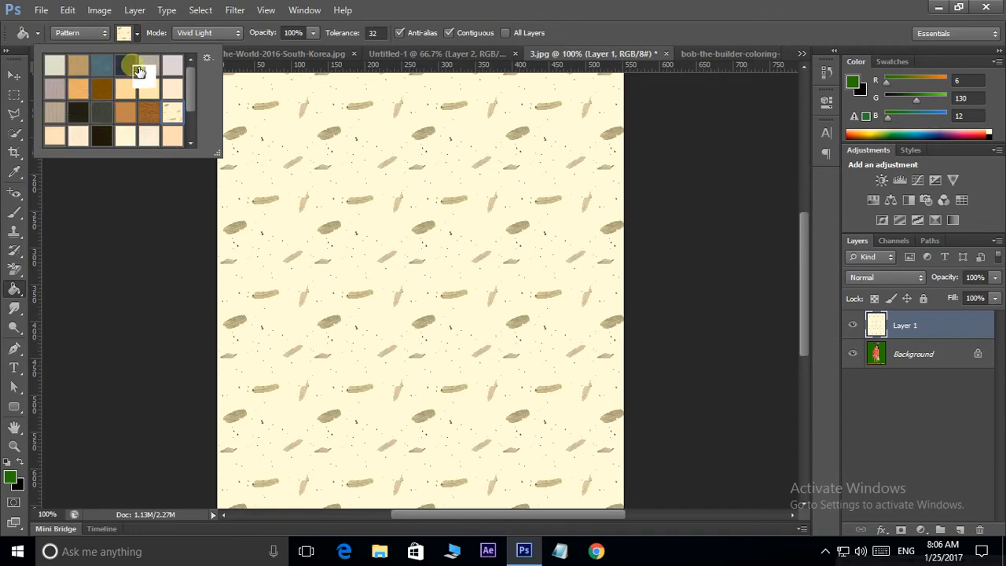
{"action": "left_click", "coordinate": [102, 115]}
{"action": "left_click", "coordinate": [102, 92]}
{"action": "left_click", "coordinate": [225, 107]}
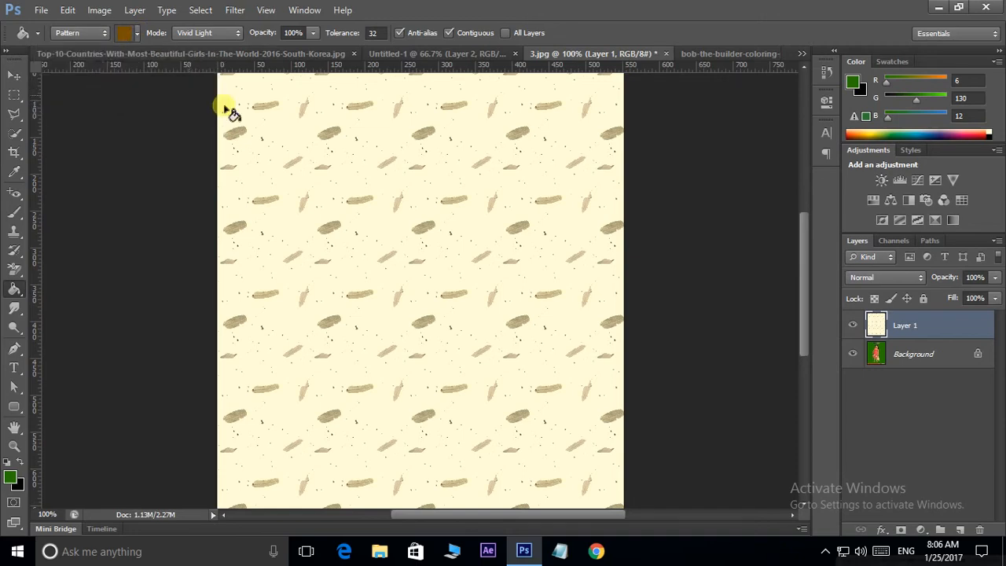
{"action": "left_click", "coordinate": [228, 110]}
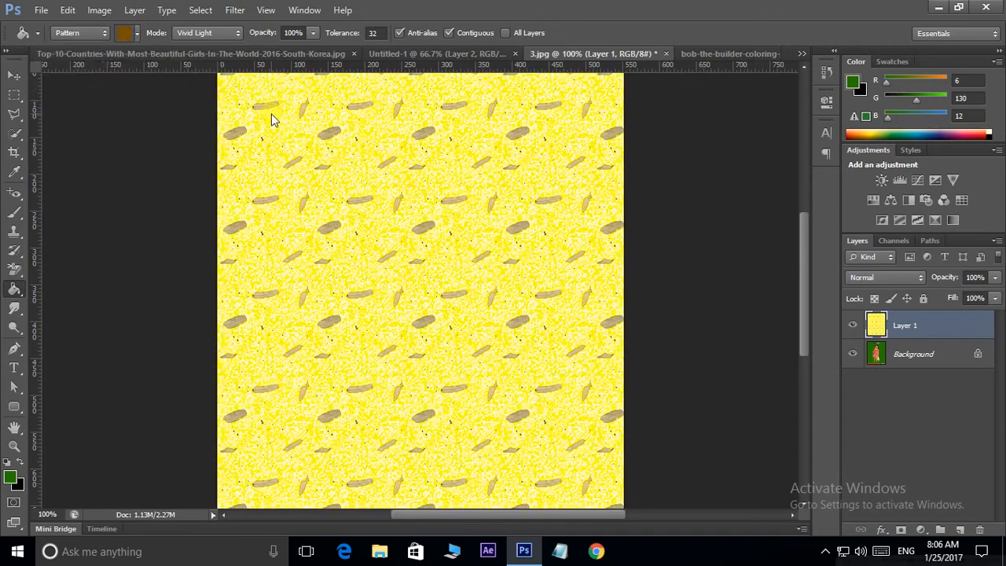
Set the Paint Bucket mode to Darken and fill patches of the yellow pattern on Layer 1 with the brown pattern
{"action": "left_click", "coordinate": [210, 36]}
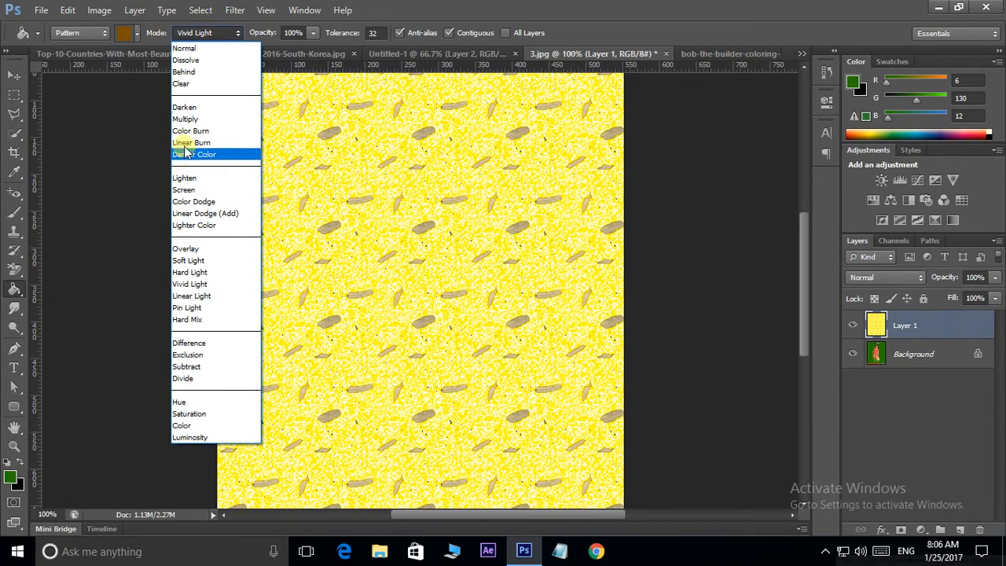
{"action": "left_click", "coordinate": [186, 108]}
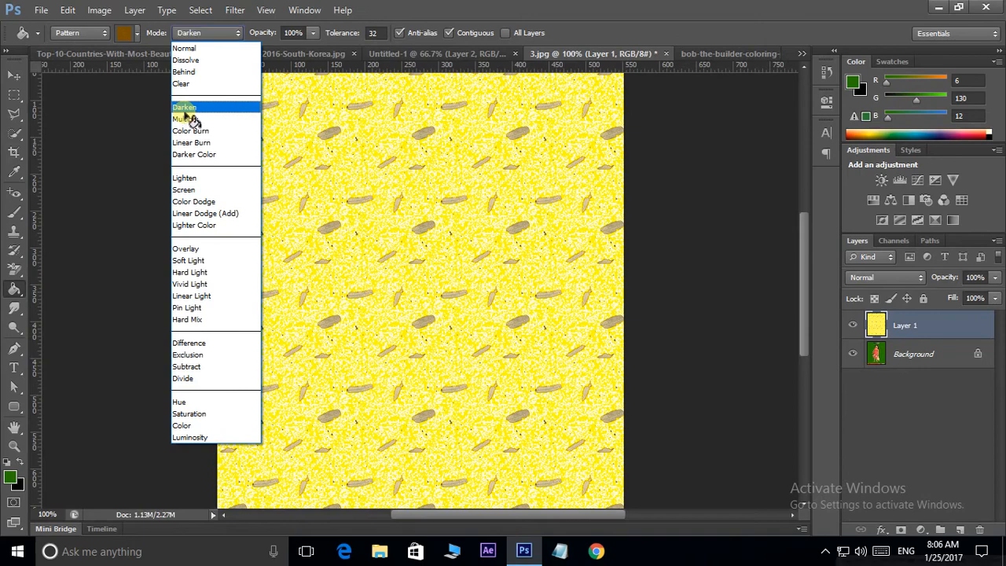
{"action": "left_click", "coordinate": [349, 125]}
{"action": "left_click", "coordinate": [370, 151]}
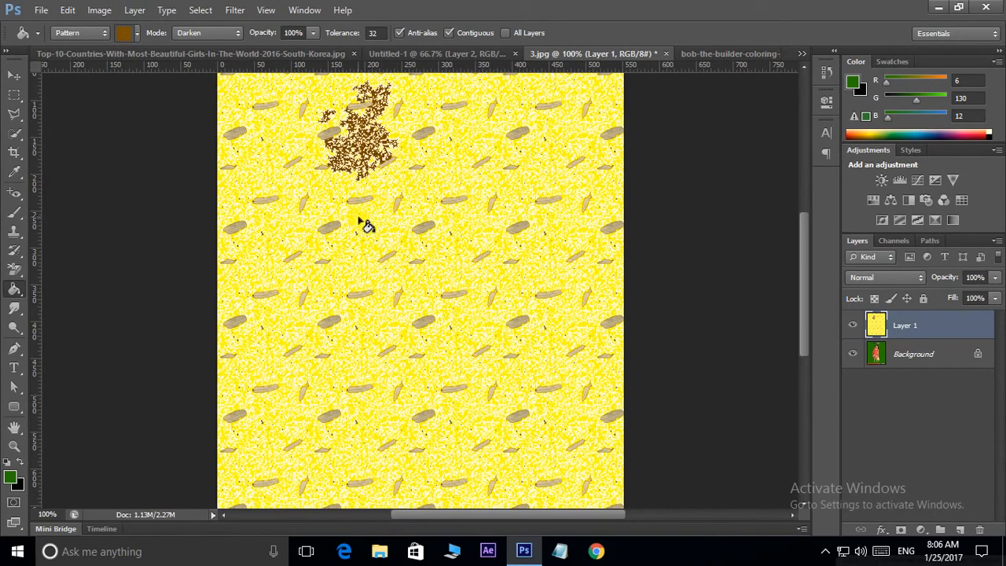
Cover Layer 1 with the solid green foreground colour and fill over it with the brown pattern in Darken mode
{"action": "left_click", "coordinate": [403, 306]}
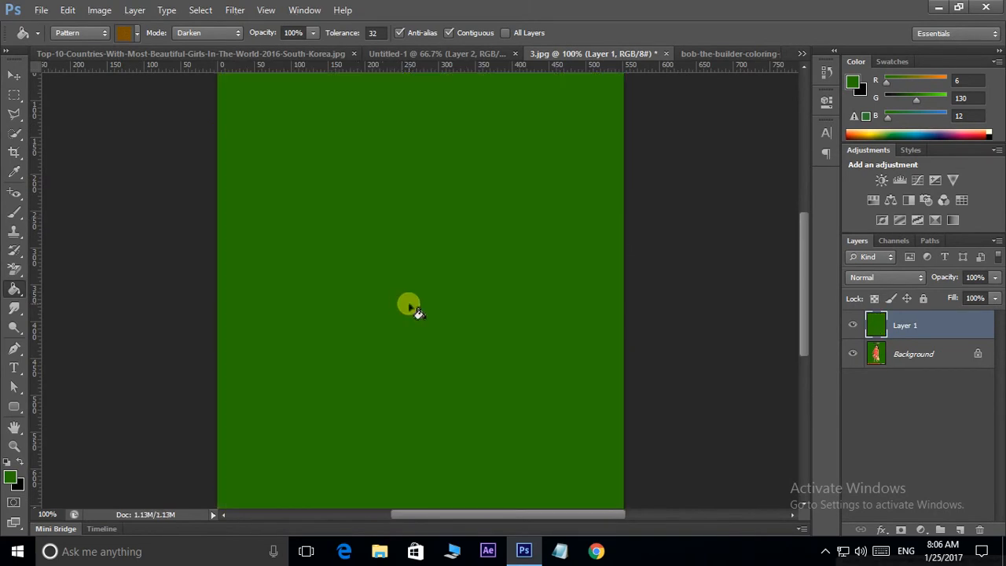
{"action": "left_click", "coordinate": [355, 186]}
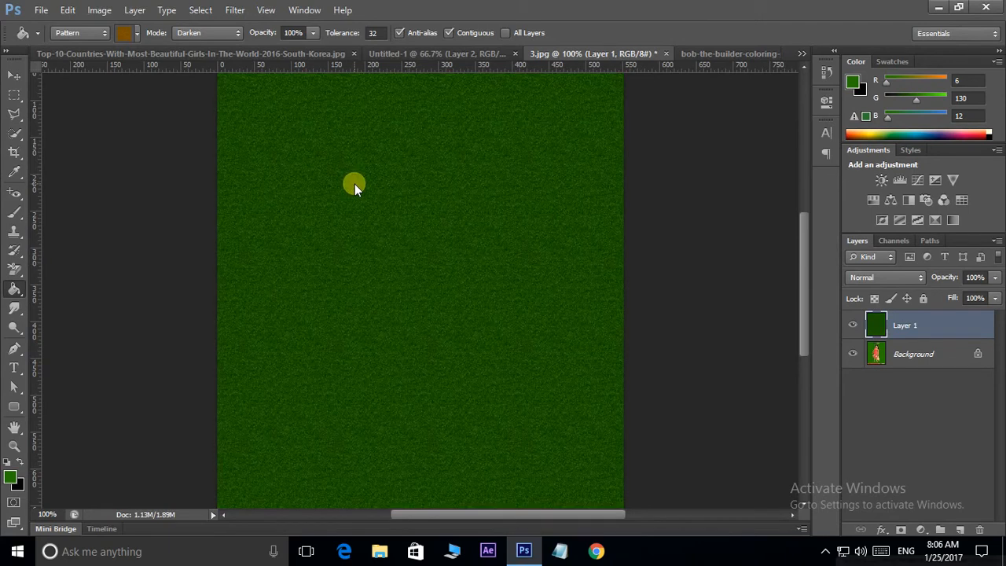
{"action": "left_click", "coordinate": [136, 35]}
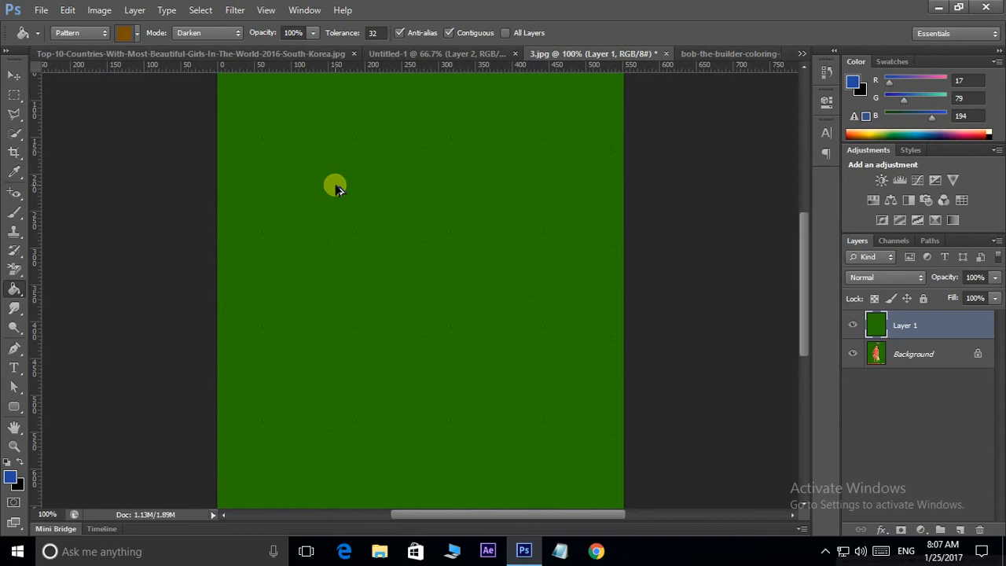
Step back through the history to remove the pattern fills, Layer 1 and the colour fills, restoring the photo's original plain background
{"action": "left_click", "coordinate": [335, 187]}
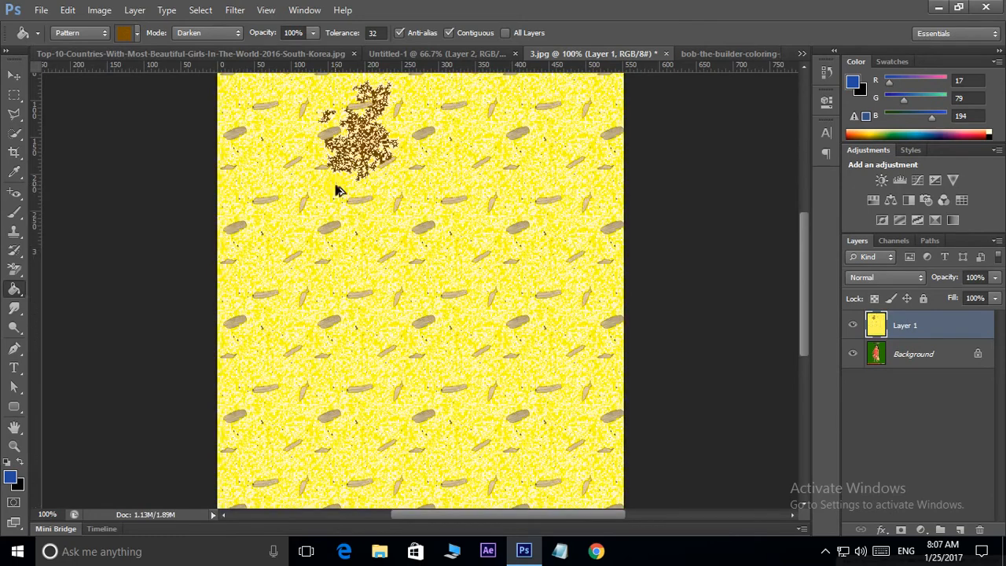
{"action": "key", "text": "ctrl+alt+z"}
{"action": "key", "text": "ctrl+alt+z"}
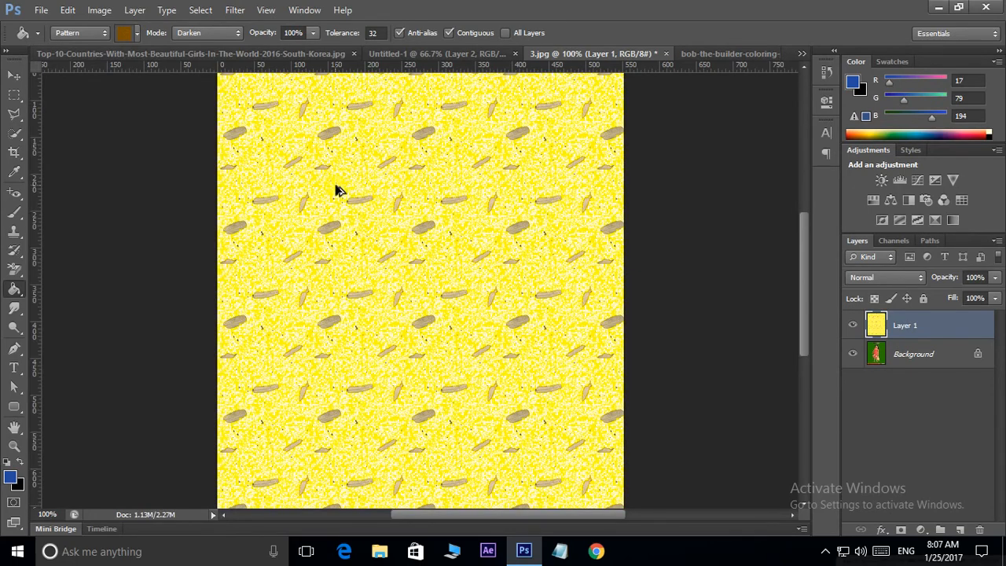
{"action": "key", "text": "ctrl+alt+z"}
{"action": "key", "text": "ctrl+alt+z"}
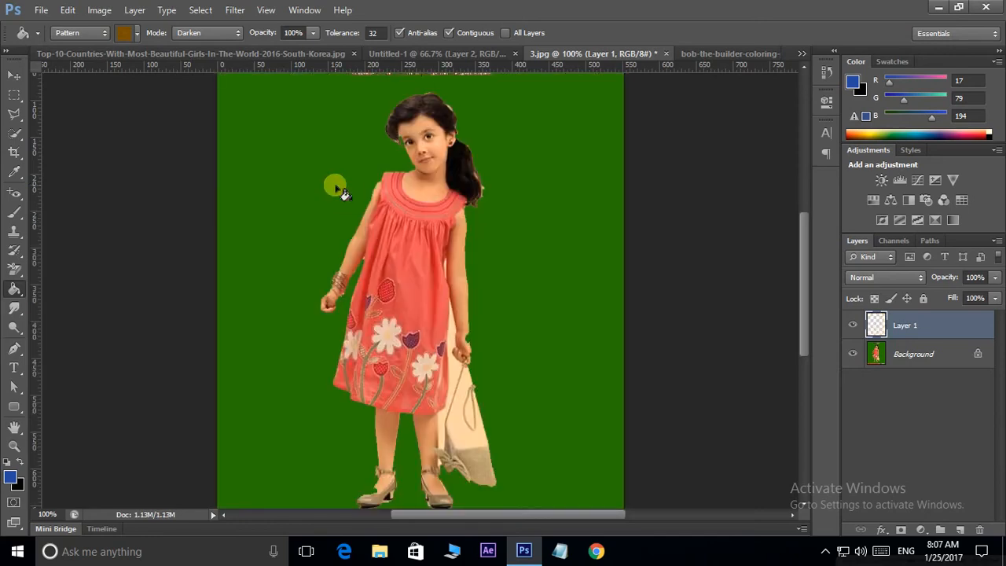
{"action": "key", "text": "ctrl+alt+z"}
{"action": "key", "text": "ctrl+alt+z"}
{"action": "key", "text": "ctrl+alt+z"}
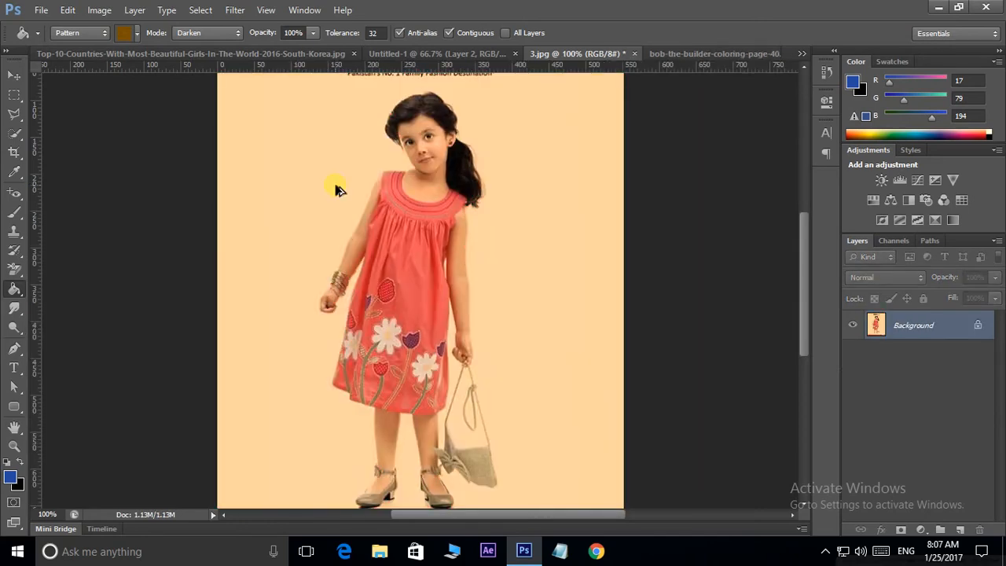
{"action": "key", "text": "ctrl+alt+z"}
{"action": "key", "text": "ctrl+alt+z"}
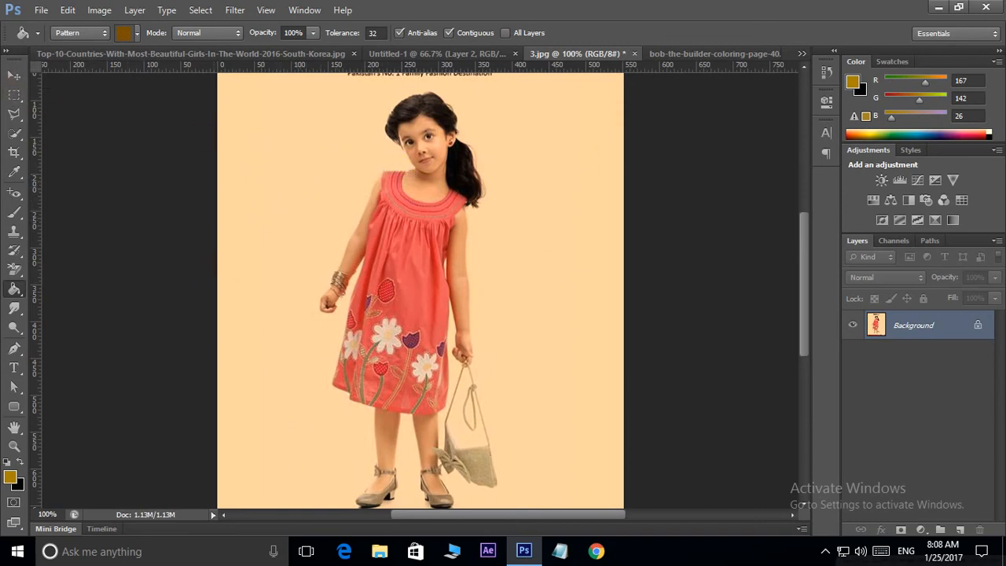
Marquee a rectangle in the empty background beside the girl and fill it with the brown foreground colour on a new layer
{"action": "left_click", "coordinate": [15, 94]}
{"action": "left_click_drag", "start_coordinate": [256, 135], "coordinate": [340, 234]}
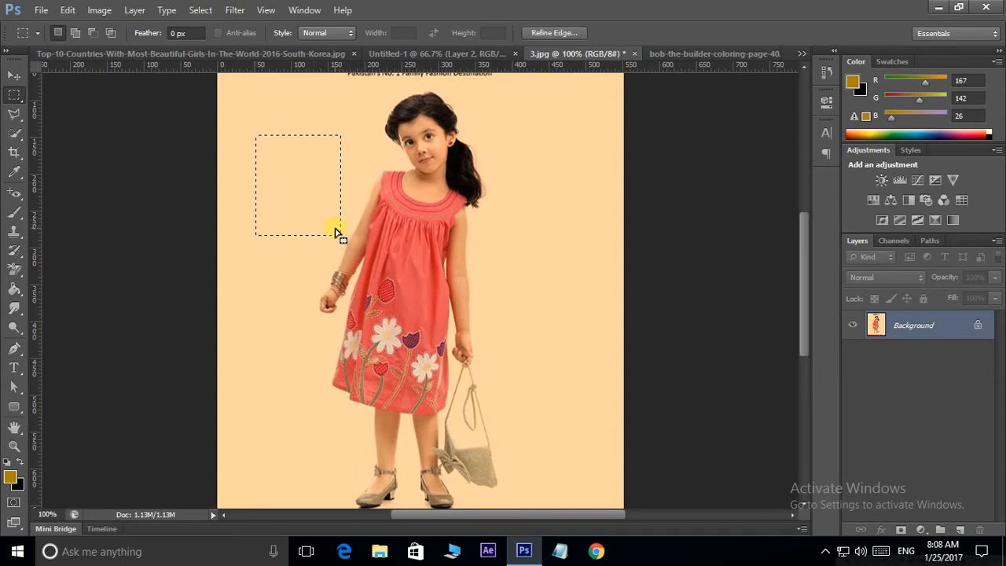
{"action": "key", "text": "ctrl+shift+n"}
{"action": "key", "text": "Return"}
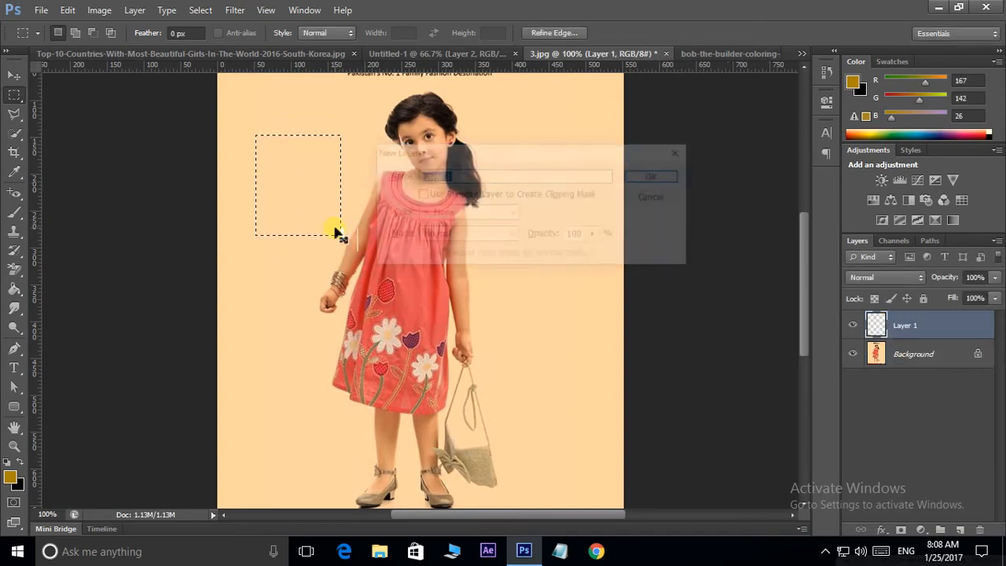
{"action": "key", "text": "alt+BackSpace"}
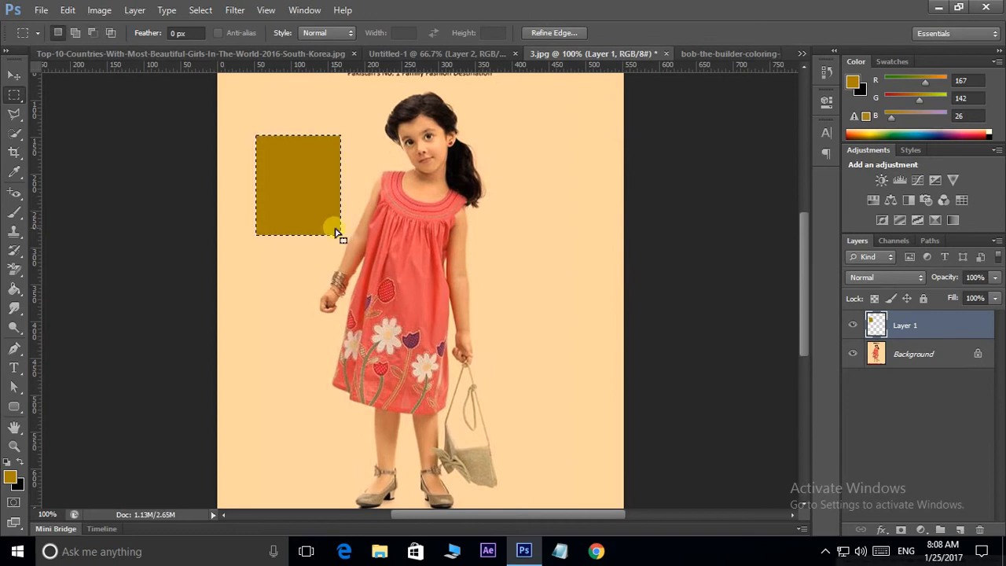
{"action": "key", "text": "ctrl+d"}
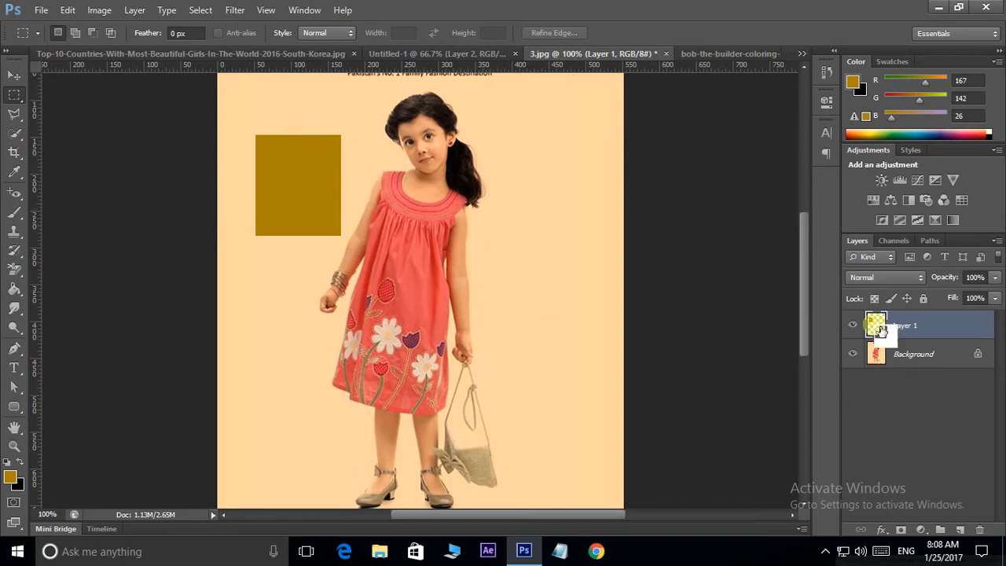
{"action": "left_click", "coordinate": [854, 325]}
{"action": "left_click", "coordinate": [854, 325]}
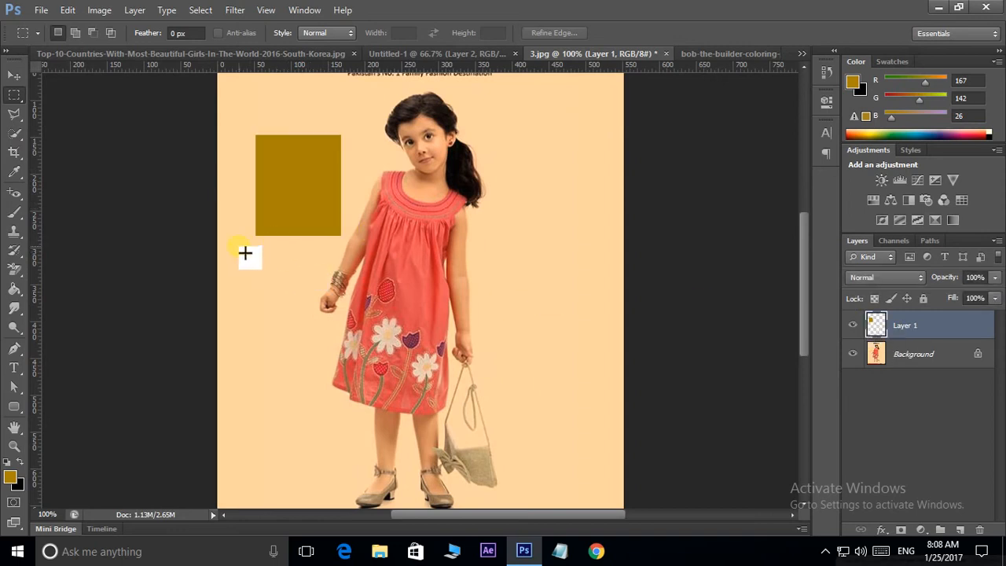
Activate the Paint Bucket tool and set its fill source to Foreground
{"action": "left_click", "coordinate": [15, 291]}
{"action": "right_click", "coordinate": [17, 292]}
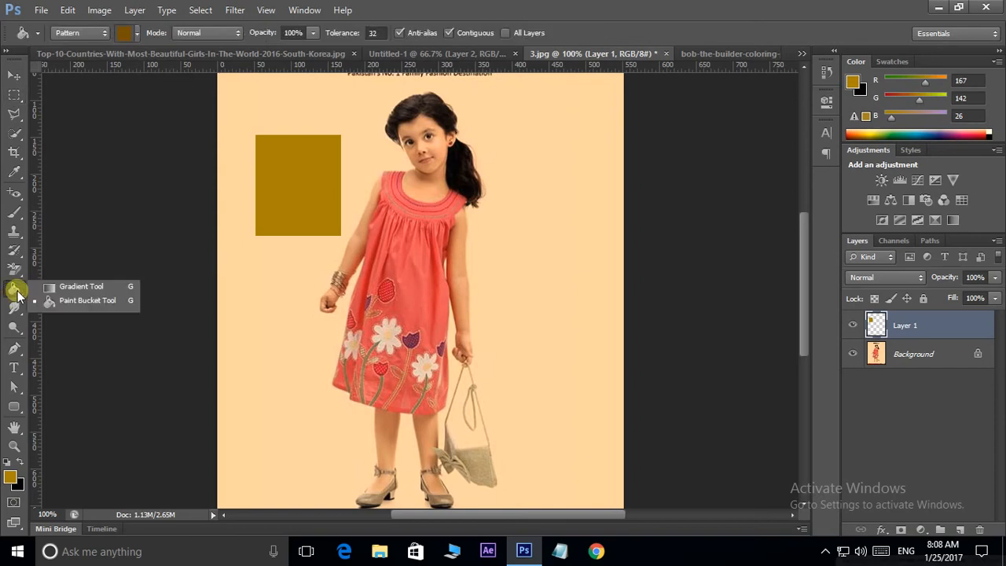
{"action": "left_click", "coordinate": [18, 293]}
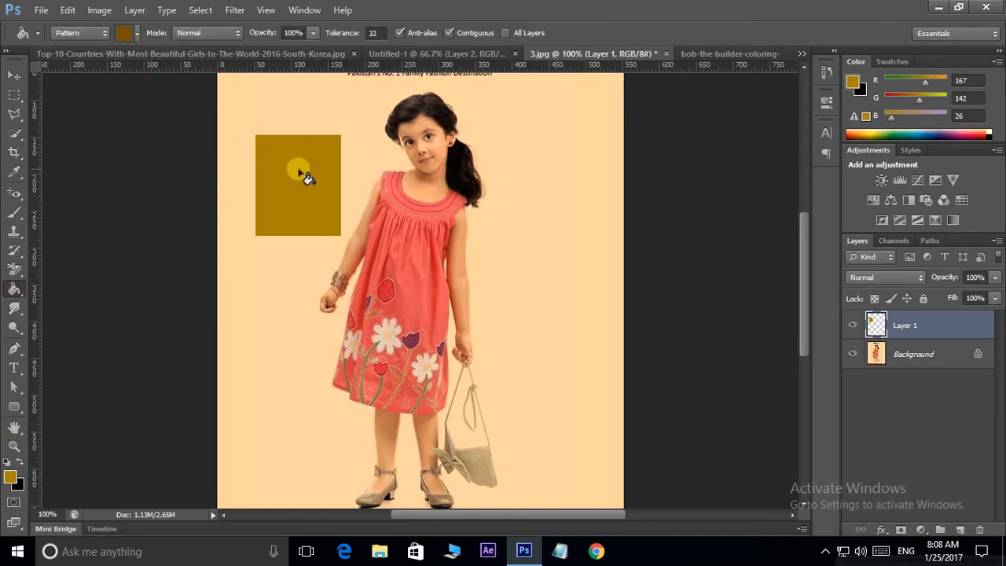
{"action": "left_click", "coordinate": [68, 32]}
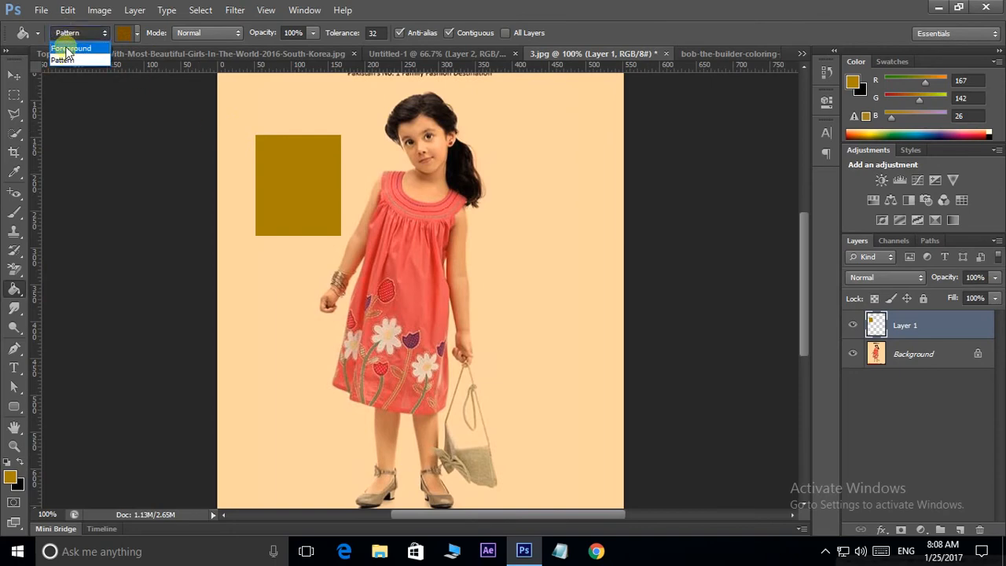
{"action": "left_click", "coordinate": [68, 49]}
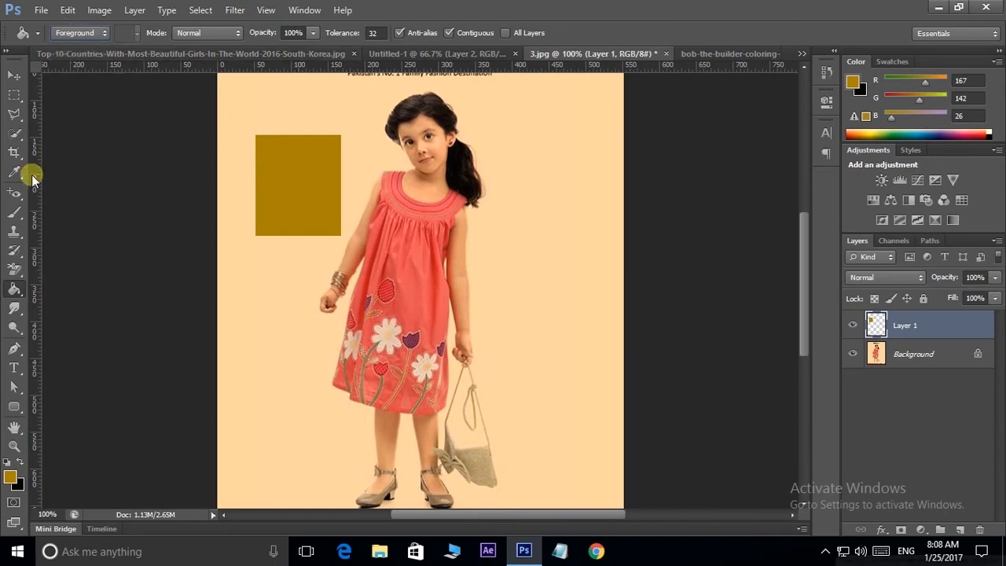
Set the foreground colour to a bright pinkish red and fill the brown rectangle on Layer 1 with it
{"action": "left_click", "coordinate": [11, 479]}
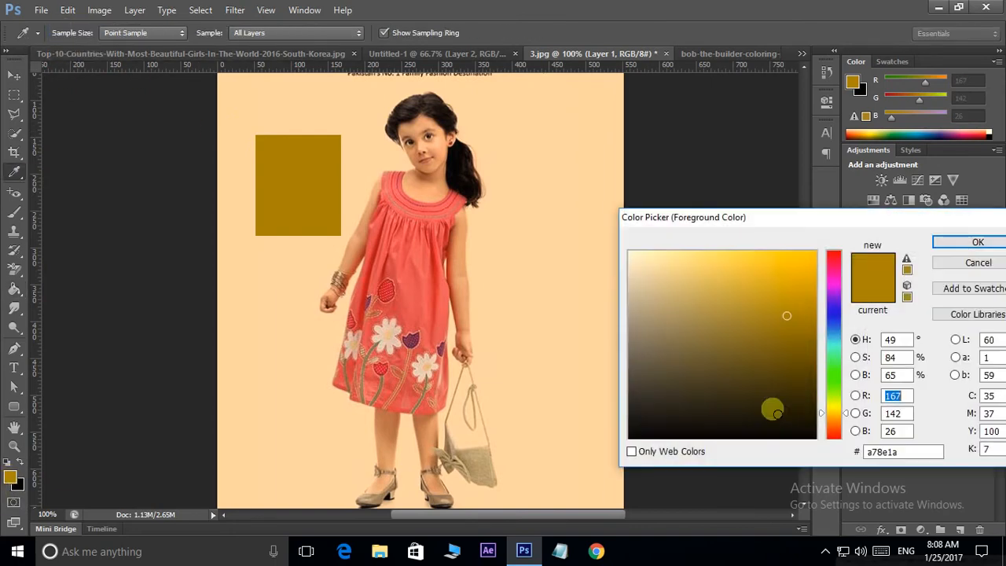
{"action": "left_click", "coordinate": [837, 379]}
{"action": "left_click_drag", "start_coordinate": [837, 378], "coordinate": [836, 261]}
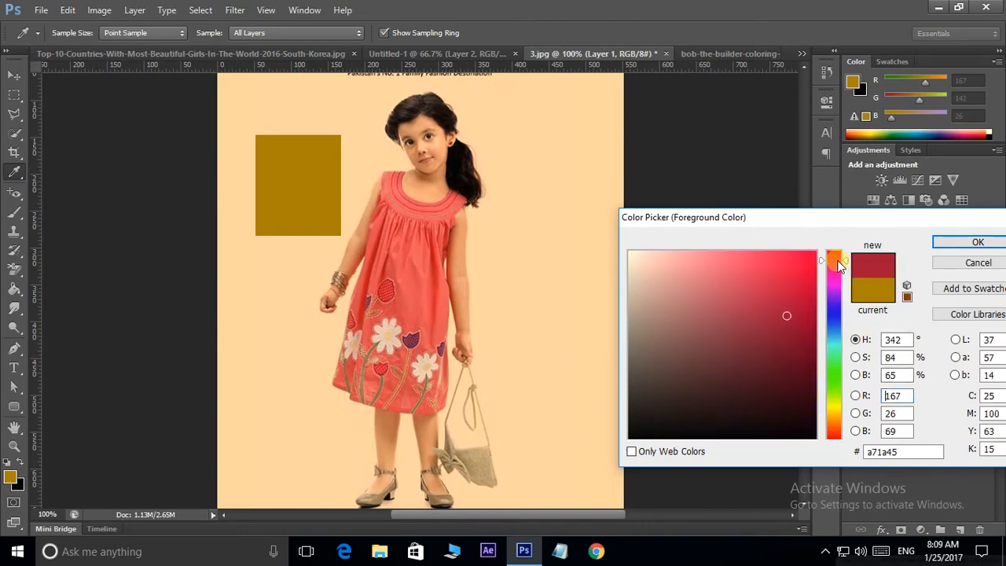
{"action": "left_click", "coordinate": [788, 268]}
{"action": "left_click", "coordinate": [979, 245]}
{"action": "key", "text": "g"}
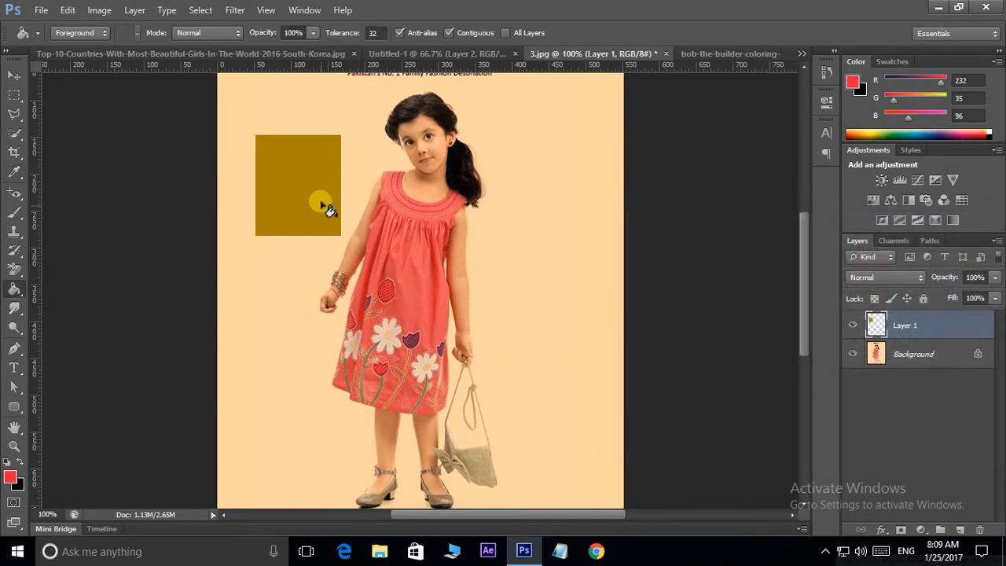
{"action": "left_click", "coordinate": [283, 183]}
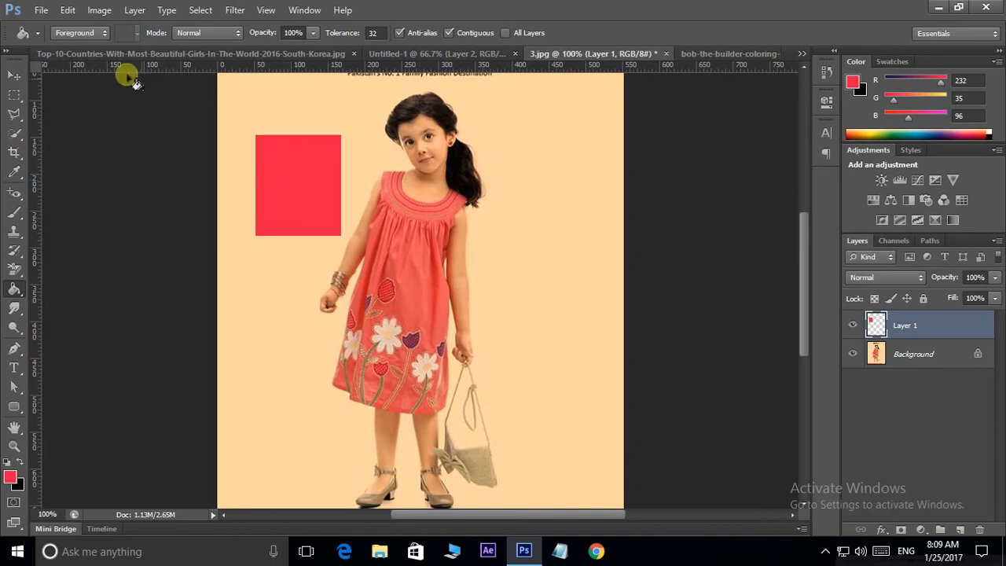
Set the Paint Bucket source to Pattern and fill the red rectangle with the brown pattern in Normal mode
{"action": "left_click", "coordinate": [97, 32]}
{"action": "left_click", "coordinate": [69, 61]}
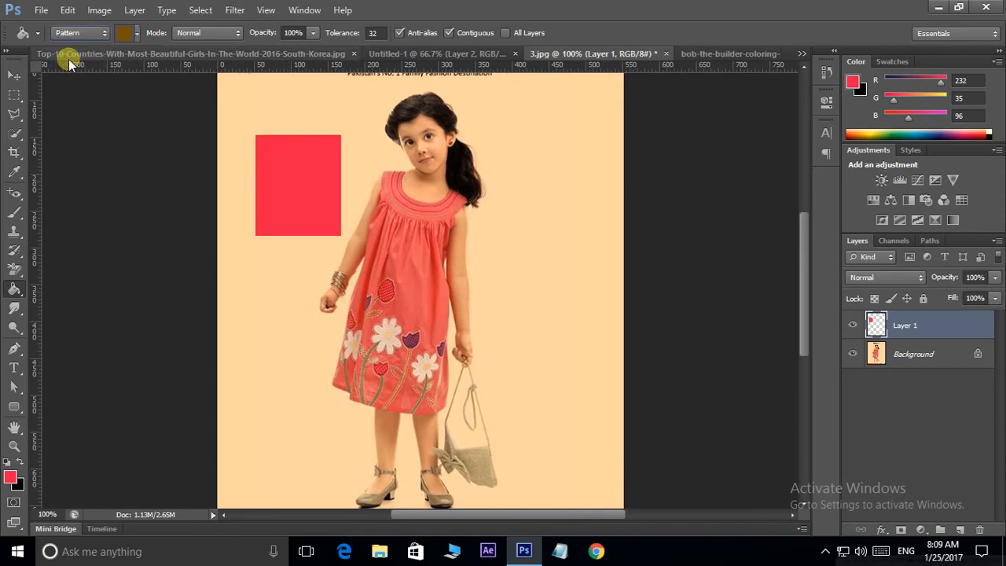
{"action": "left_click", "coordinate": [277, 172]}
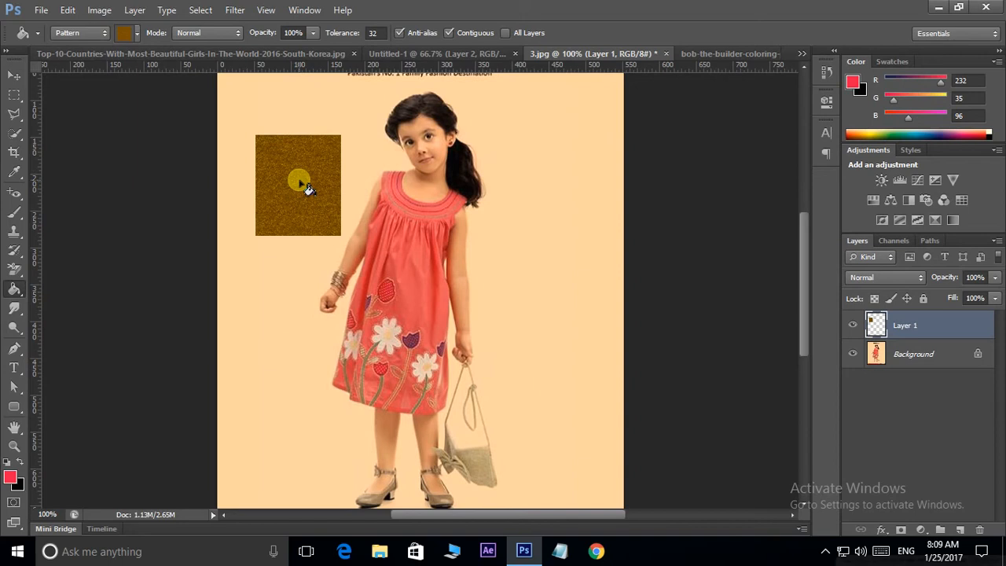
Try filling the red rectangle with the brown pattern in Darken mode, then undo the fill
{"action": "left_click", "coordinate": [220, 32]}
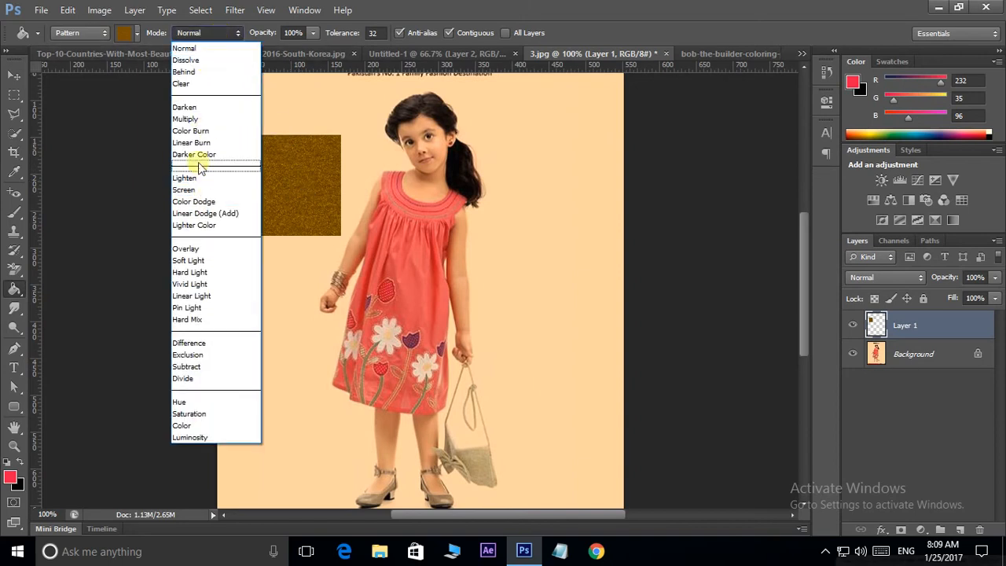
{"action": "left_click", "coordinate": [195, 108]}
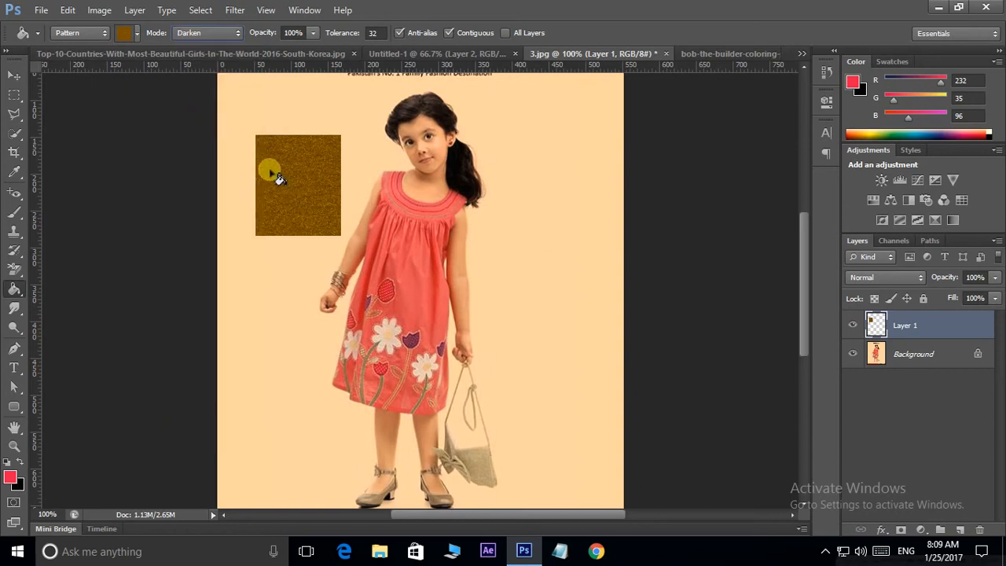
{"action": "left_click", "coordinate": [293, 202]}
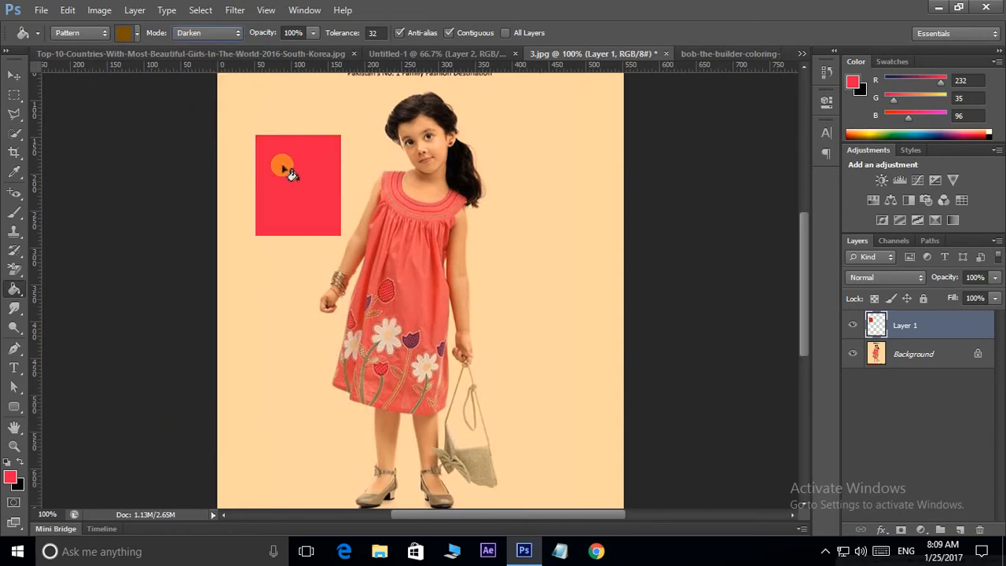
{"action": "left_click", "coordinate": [282, 164]}
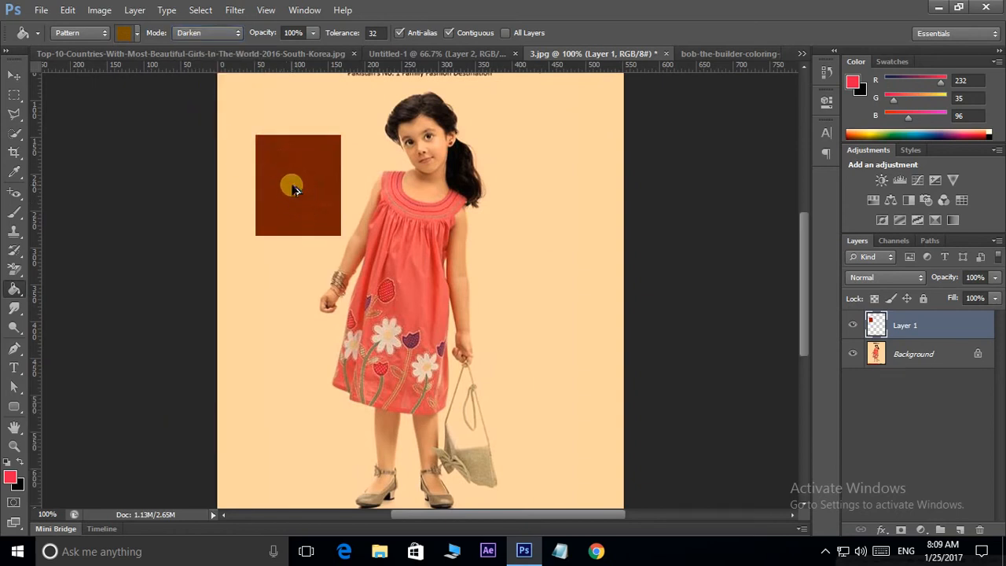
{"action": "key", "text": "ctrl+z"}
Try the brown pattern on the red rectangle in Soft Light mode and undo the fill
{"action": "left_click", "coordinate": [211, 33]}
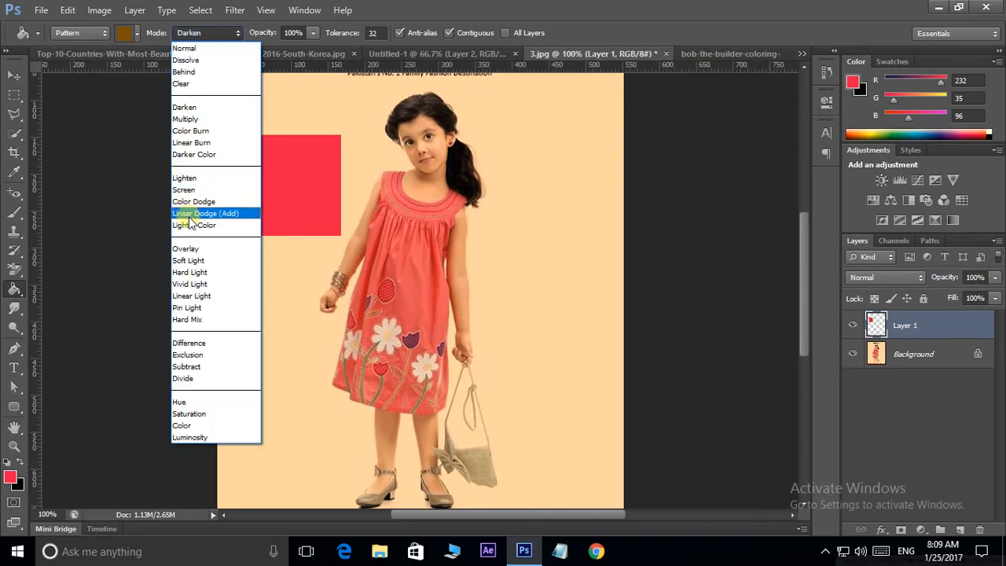
{"action": "left_click", "coordinate": [195, 262]}
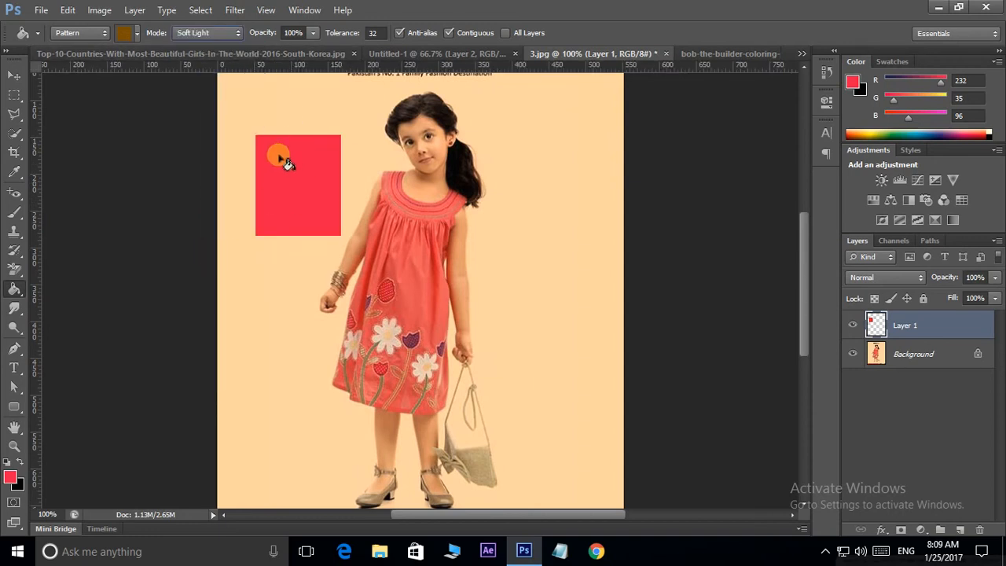
{"action": "left_click", "coordinate": [286, 162]}
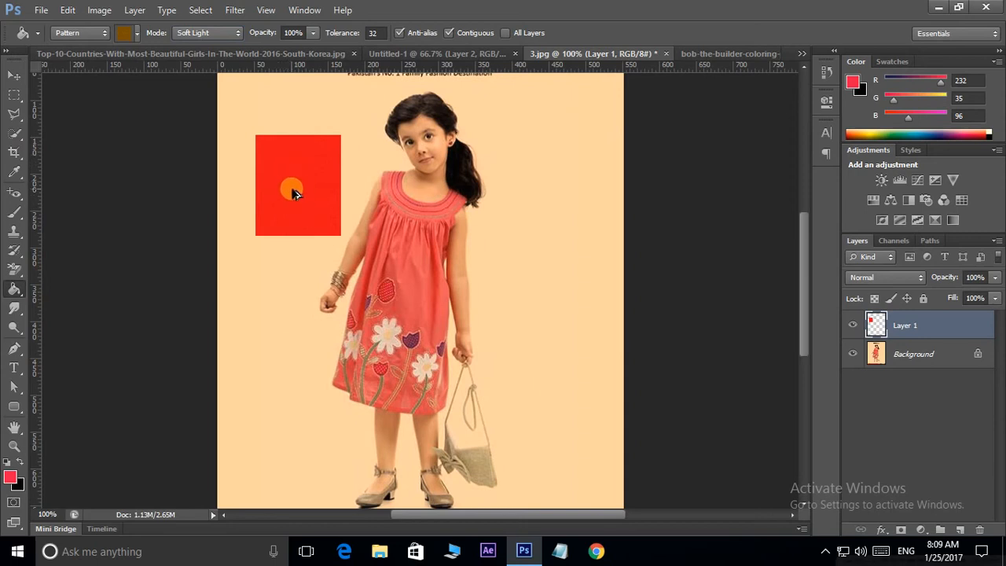
{"action": "key", "text": "ctrl+z"}
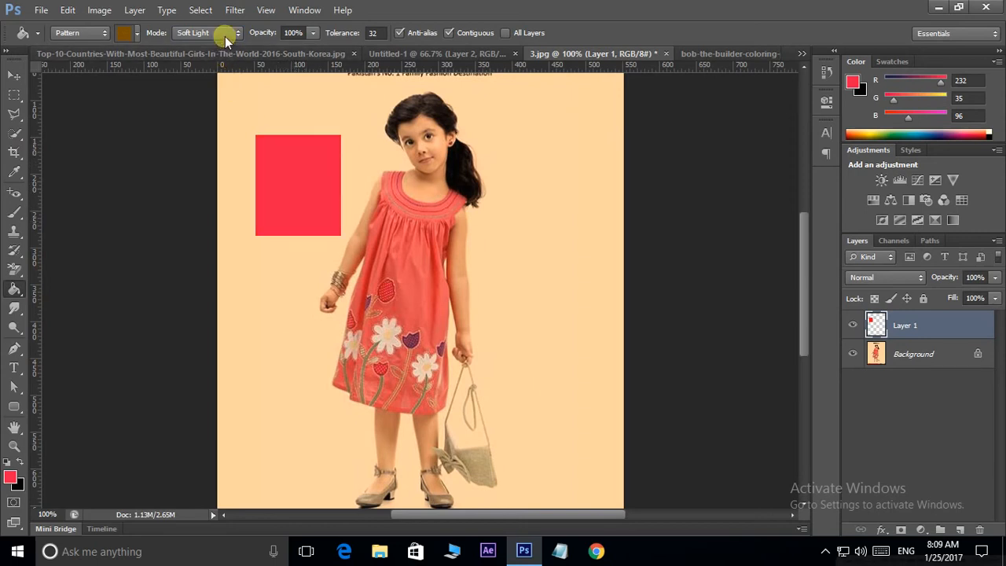
Set the Paint Bucket mode to Multiply, test the brown pattern on the red rectangle and undo the fill
{"action": "left_click", "coordinate": [225, 36]}
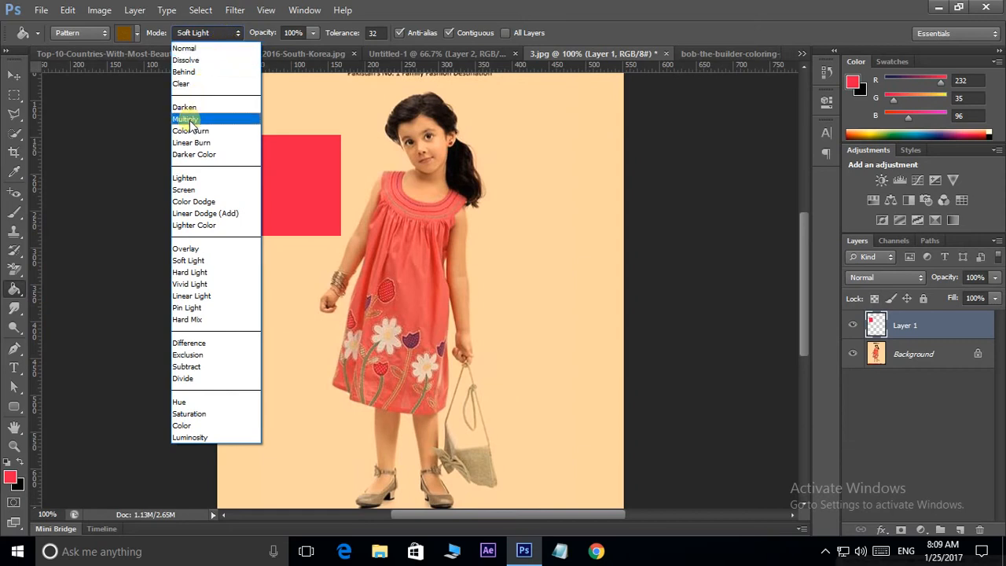
{"action": "left_click", "coordinate": [189, 119]}
{"action": "left_click", "coordinate": [269, 170]}
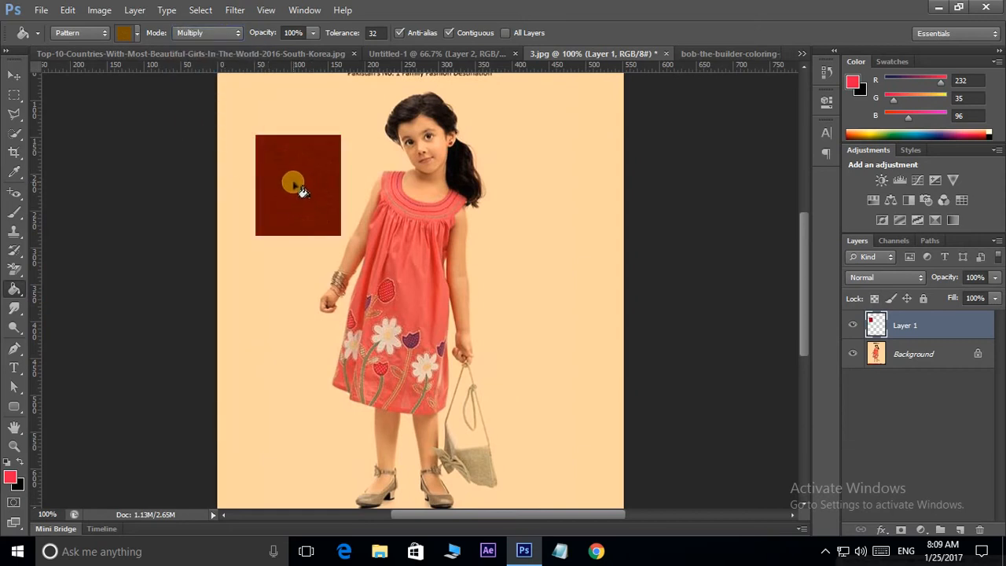
{"action": "key", "text": "ctrl+z"}
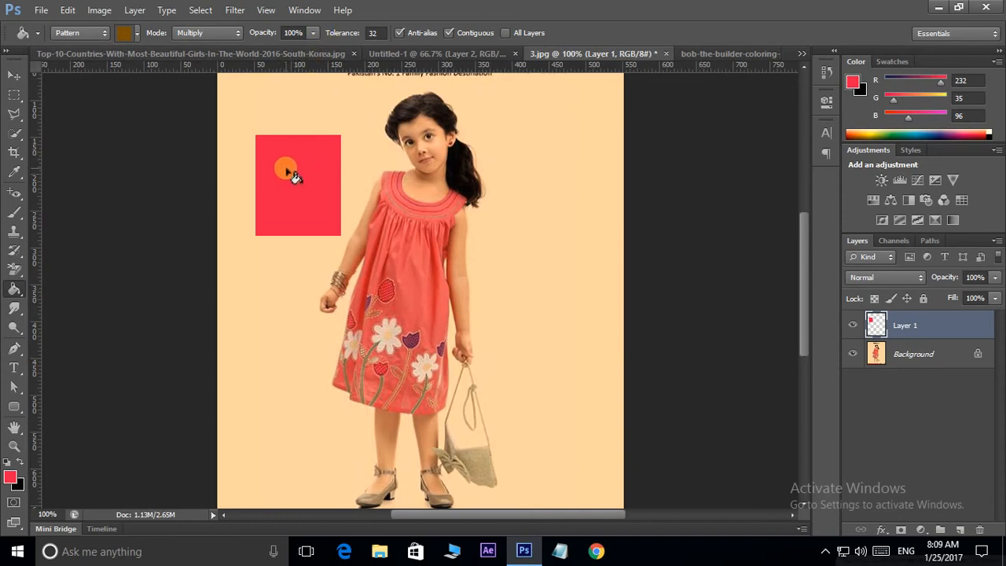
Step back through the rectangle's fills and delete Layer 1, leaving only the Background layer
{"action": "key", "text": "ctrl+alt+z"}
{"action": "key", "text": "ctrl+alt+z"}
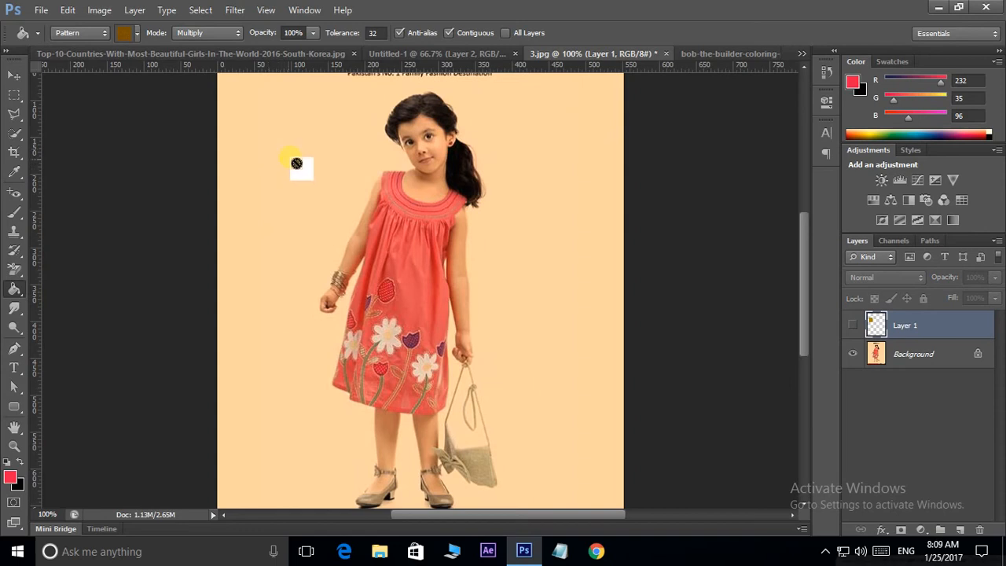
{"action": "left_click", "coordinate": [296, 162]}
{"action": "left_click", "coordinate": [463, 218]}
{"action": "left_click", "coordinate": [979, 529]}
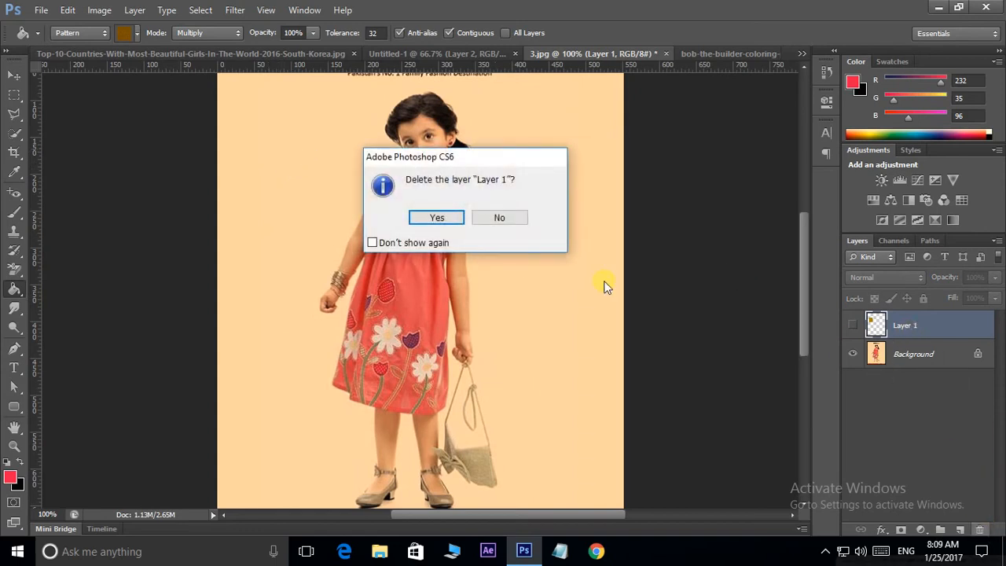
{"action": "left_click", "coordinate": [437, 217]}
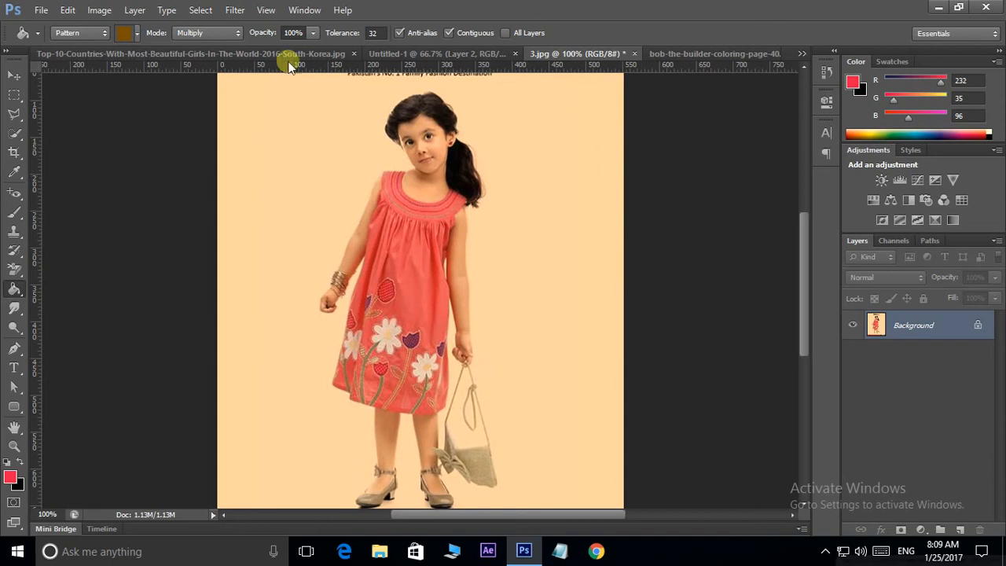
Fill the photo's background with the brown pattern at 51% opacity in Multiply mode, then undo the fill
{"action": "left_click", "coordinate": [313, 33]}
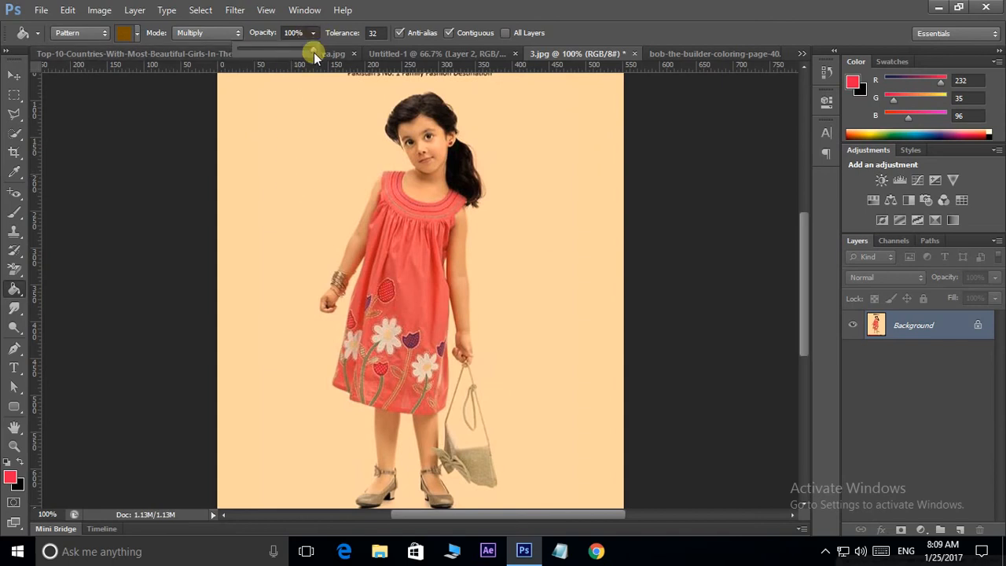
{"action": "left_click_drag", "start_coordinate": [312, 49], "coordinate": [269, 52]}
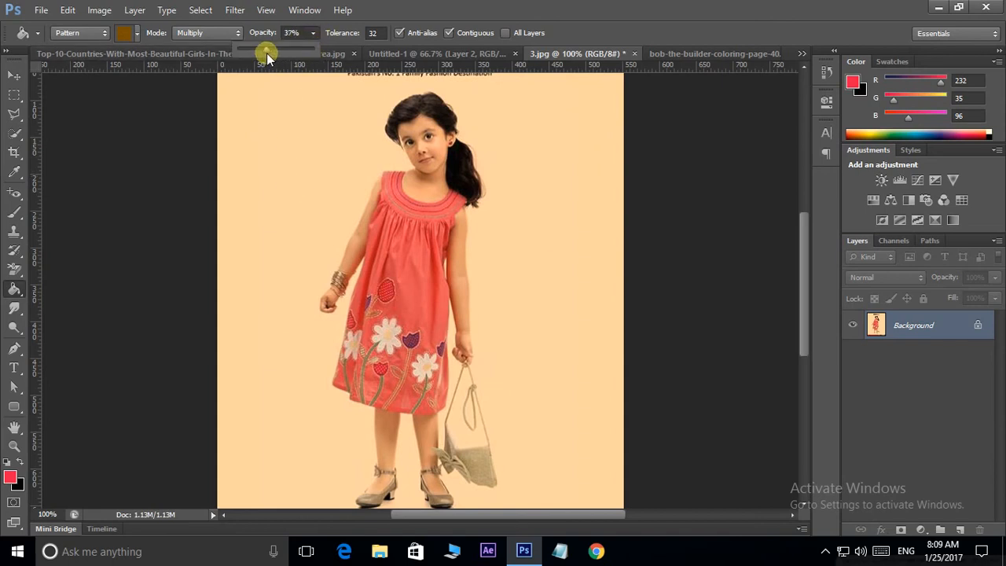
{"action": "left_click", "coordinate": [288, 157]}
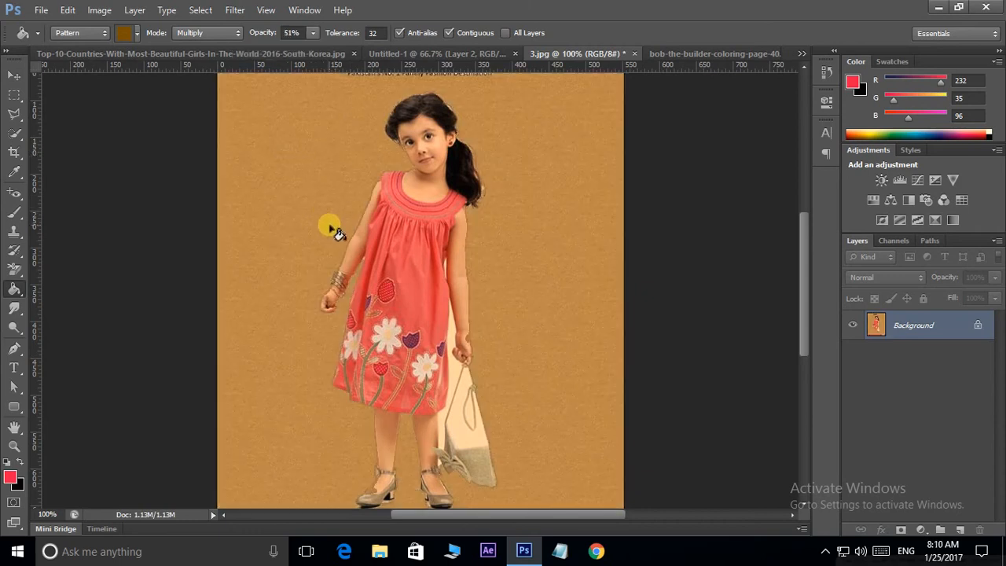
{"action": "left_click_drag", "start_coordinate": [424, 269], "coordinate": [434, 325]}
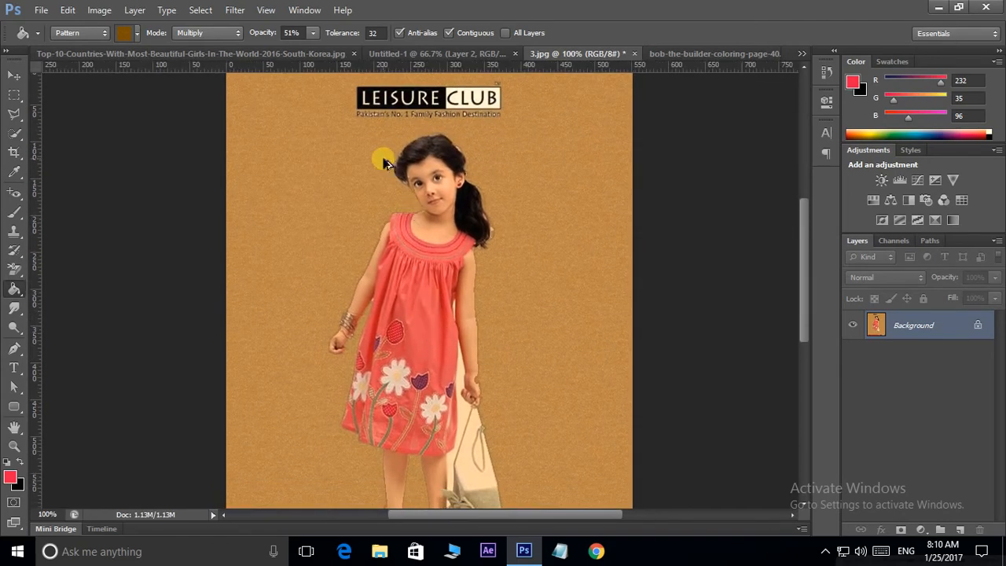
{"action": "key", "text": "ctrl+z"}
Set the Paint Bucket opacity to 100% and fill the photo's background with the brown pattern
{"action": "left_click", "coordinate": [312, 35]}
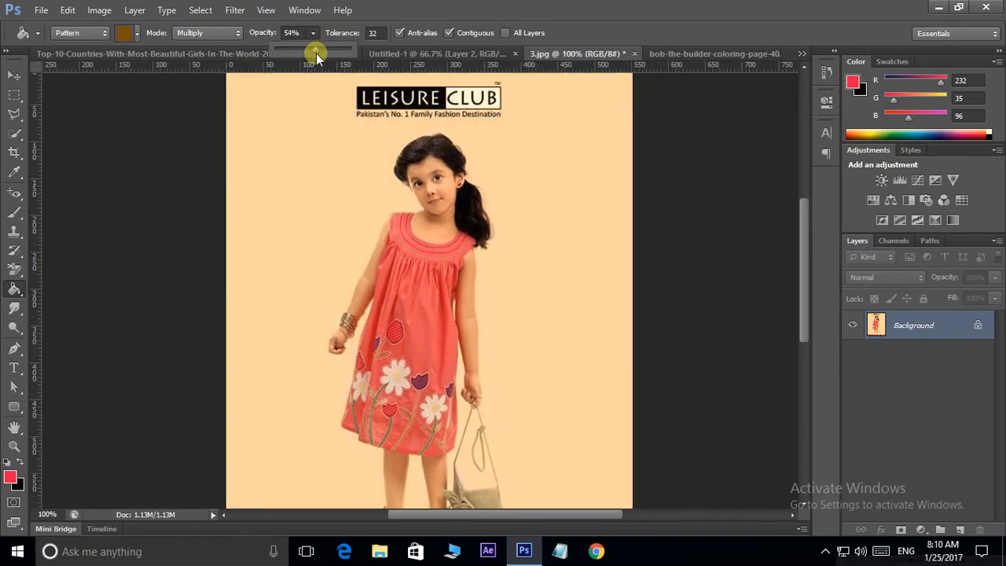
{"action": "left_click", "coordinate": [285, 174]}
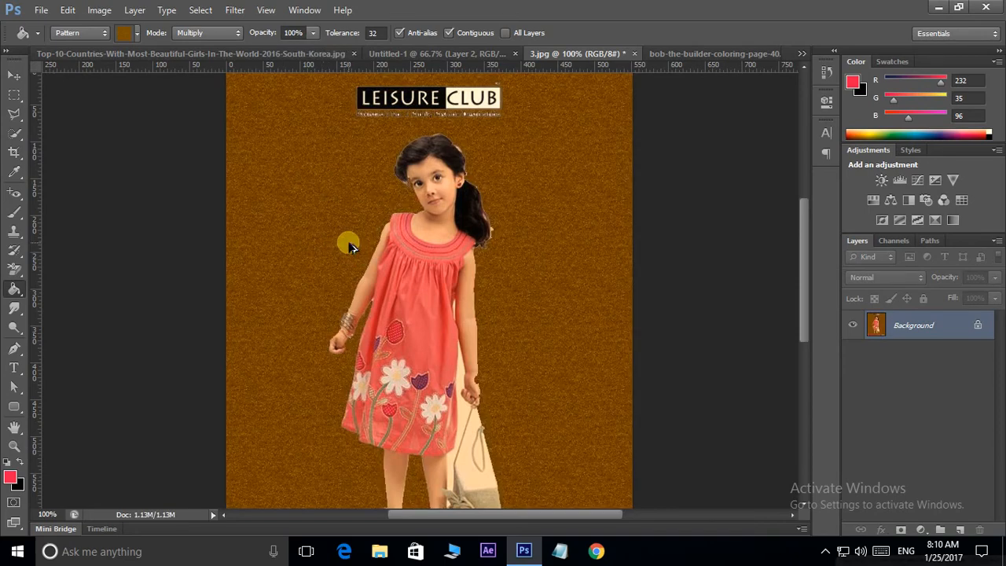
Undo the last pattern fill, set the Paint Bucket tolerance to 10 and fill the photo's background with the brown pattern
{"action": "key", "text": "ctrl+z"}
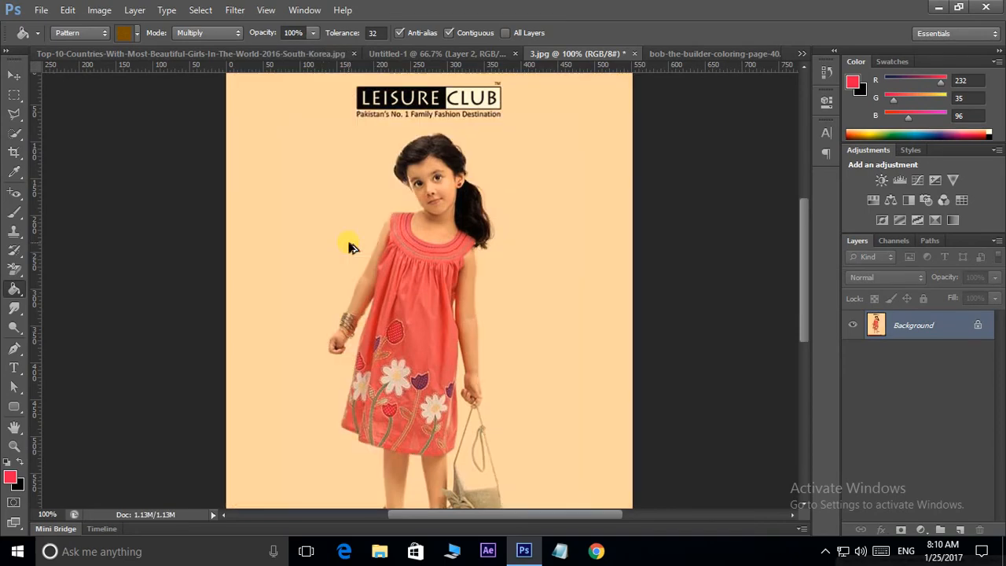
{"action": "double_click", "coordinate": [383, 33]}
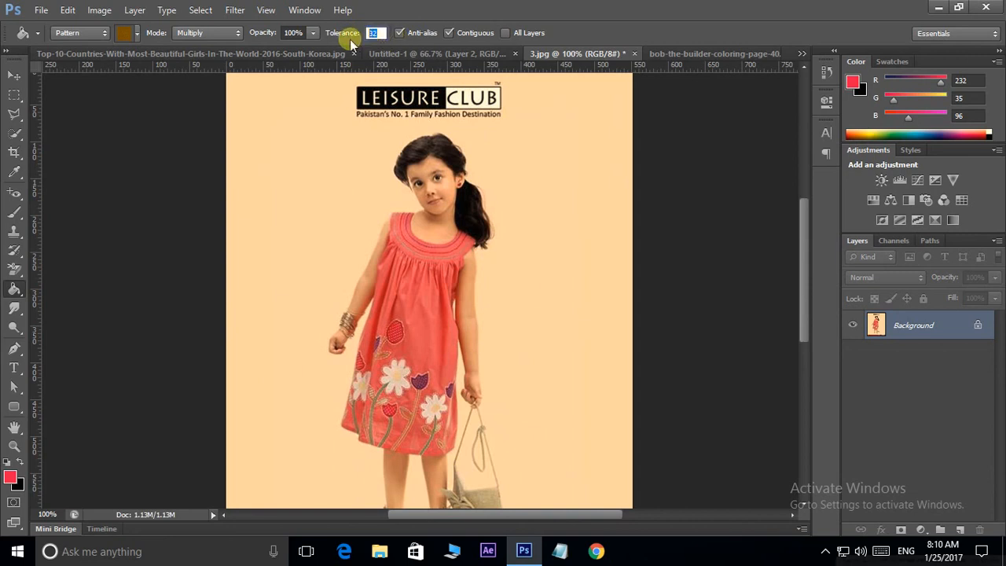
{"action": "type", "text": "10"}
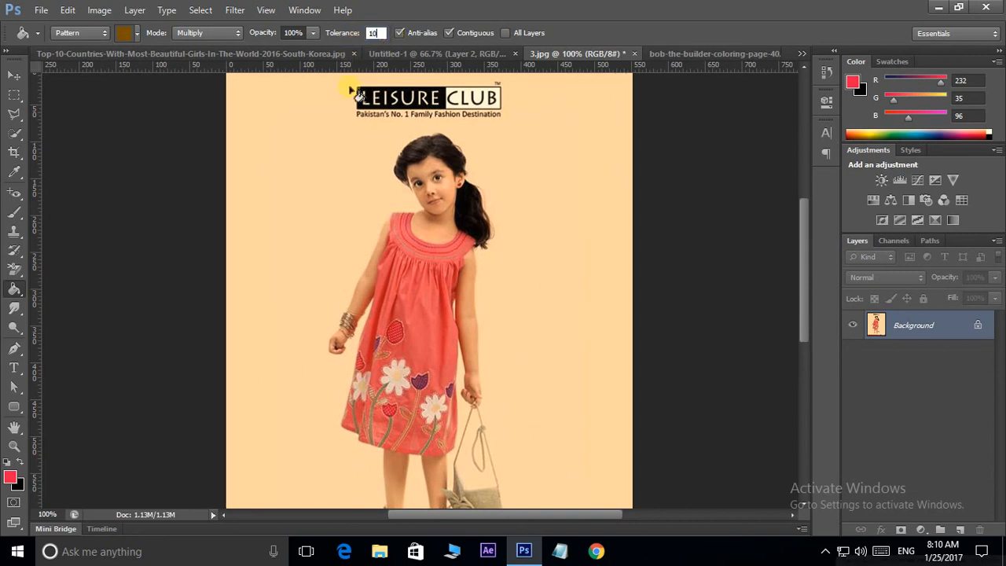
{"action": "left_click", "coordinate": [305, 129]}
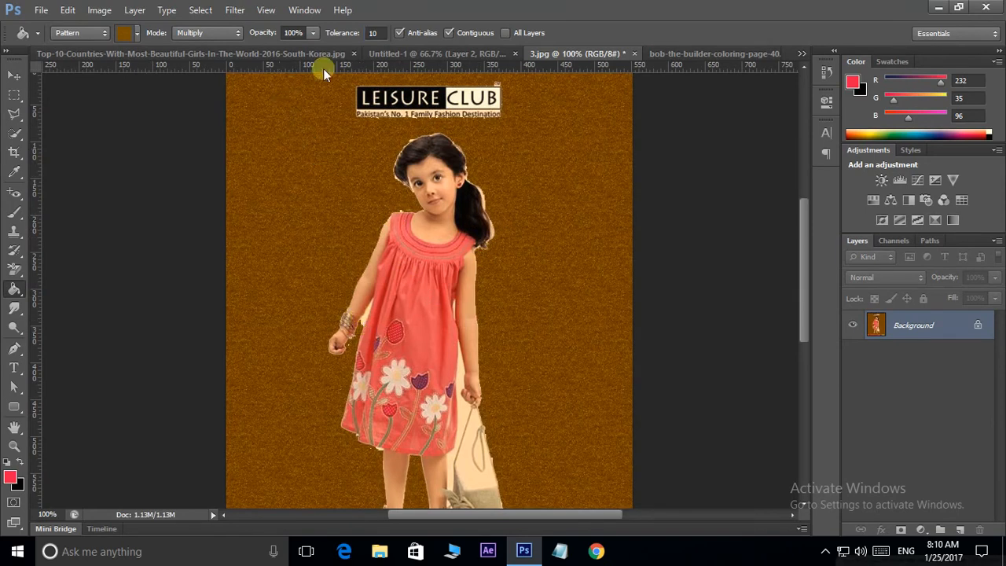
Set the tolerance to 35, step back through the history, delete the hidden Layer 1 and fill the photo's background with the brown pattern
{"action": "left_click_drag", "start_coordinate": [378, 32], "coordinate": [335, 46]}
{"action": "key", "text": "ctrl+alt+z"}
{"action": "key", "text": "ctrl+alt+z"}
{"action": "left_click", "coordinate": [319, 154]}
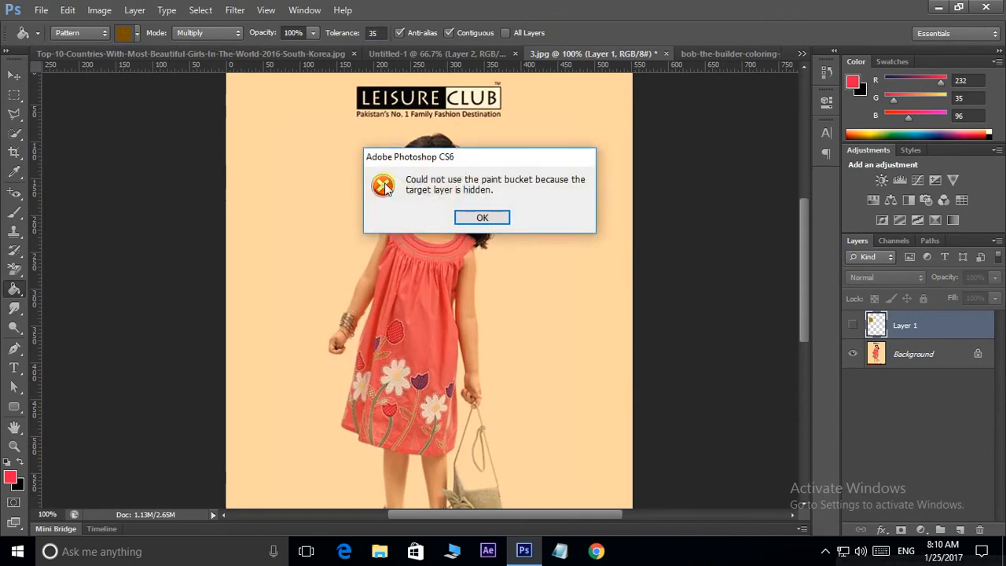
{"action": "left_click", "coordinate": [485, 218]}
{"action": "key", "text": "Delete"}
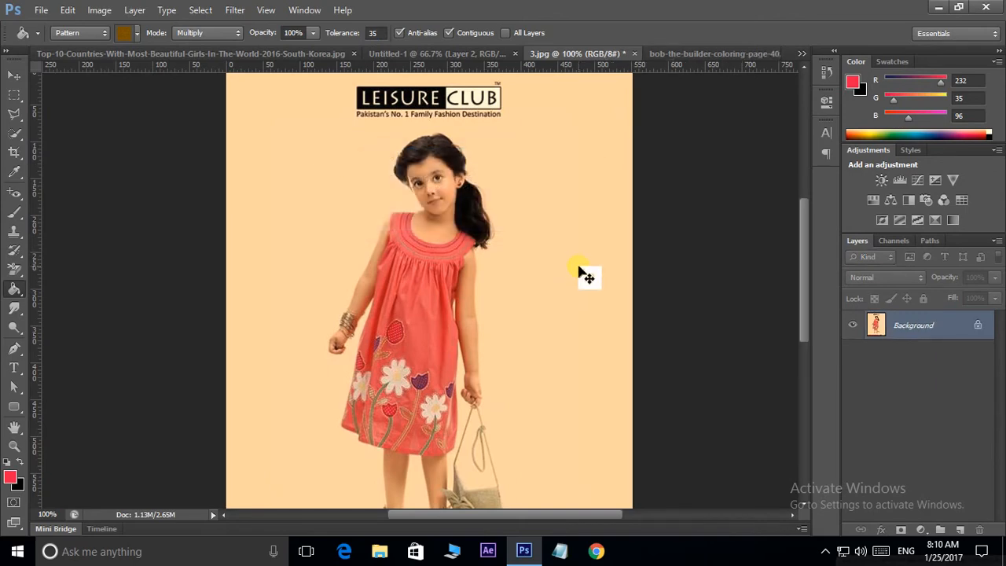
{"action": "left_click", "coordinate": [297, 174]}
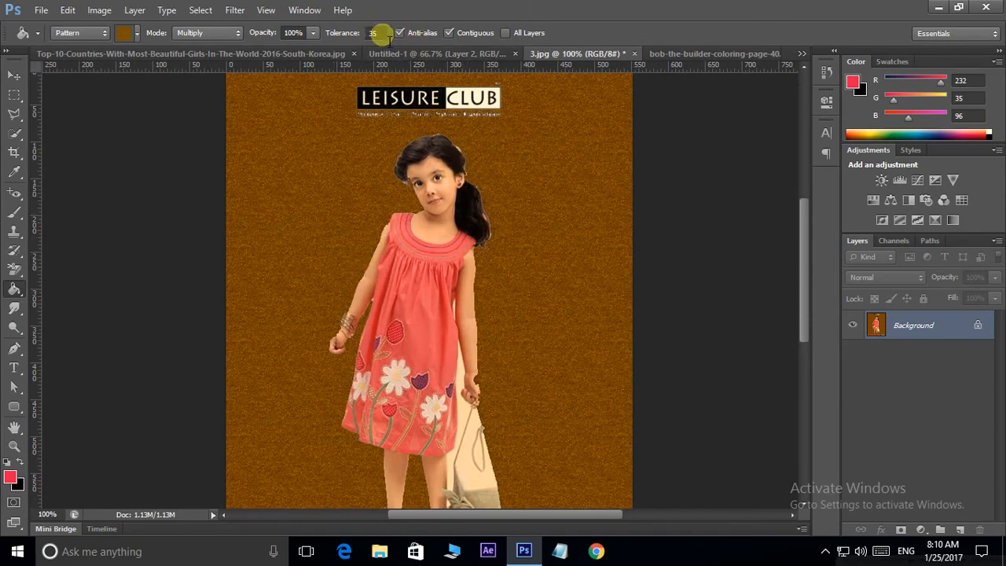
Set the tolerance to 100, fill over the brown background again, then undo both pattern fills
{"action": "left_click", "coordinate": [379, 33]}
{"action": "type", "text": "10"}
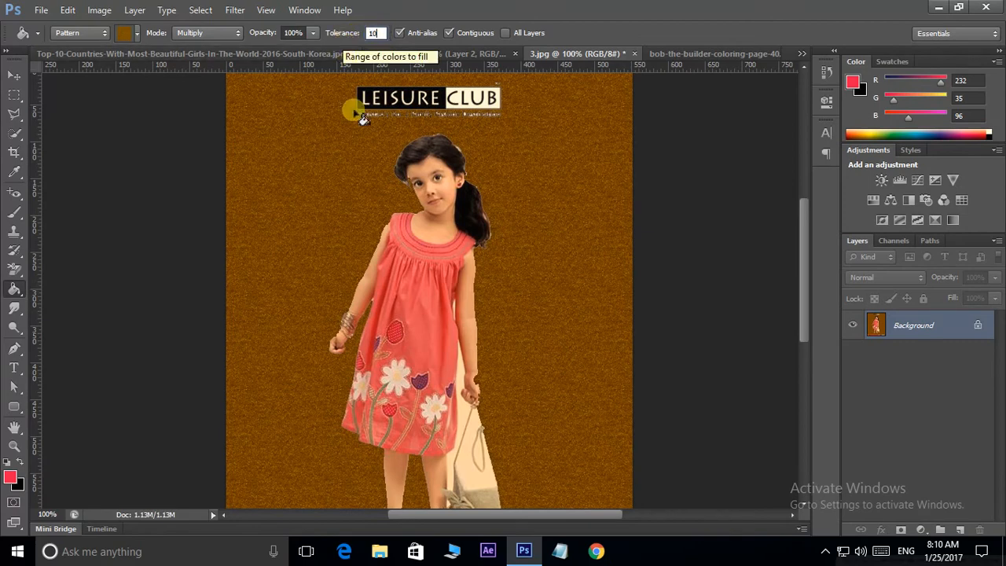
{"action": "type", "text": "0"}
{"action": "left_click", "coordinate": [363, 132]}
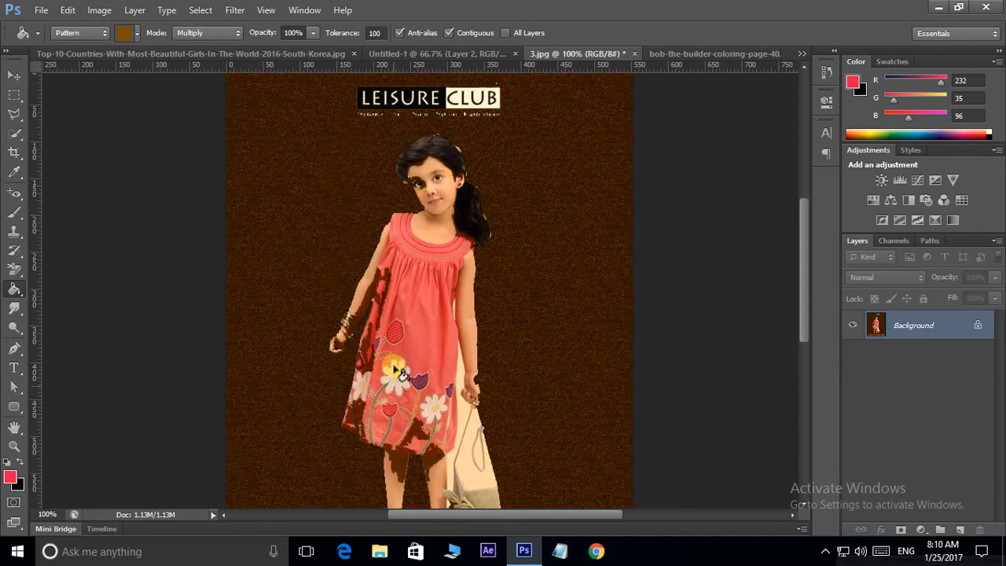
{"action": "key", "text": "ctrl+z"}
{"action": "key", "text": "ctrl+alt+z"}
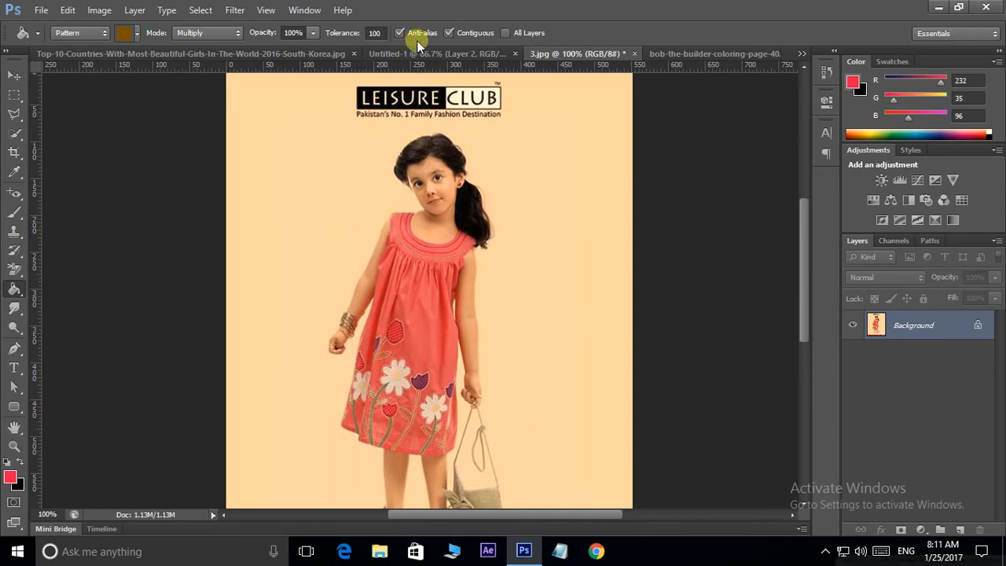
Test the brown pattern fill at tolerance 100 on the plain background beside the girl's shoulder, then undo it
{"action": "key", "text": "ctrl+plus"}
{"action": "key", "text": "ctrl+plus"}
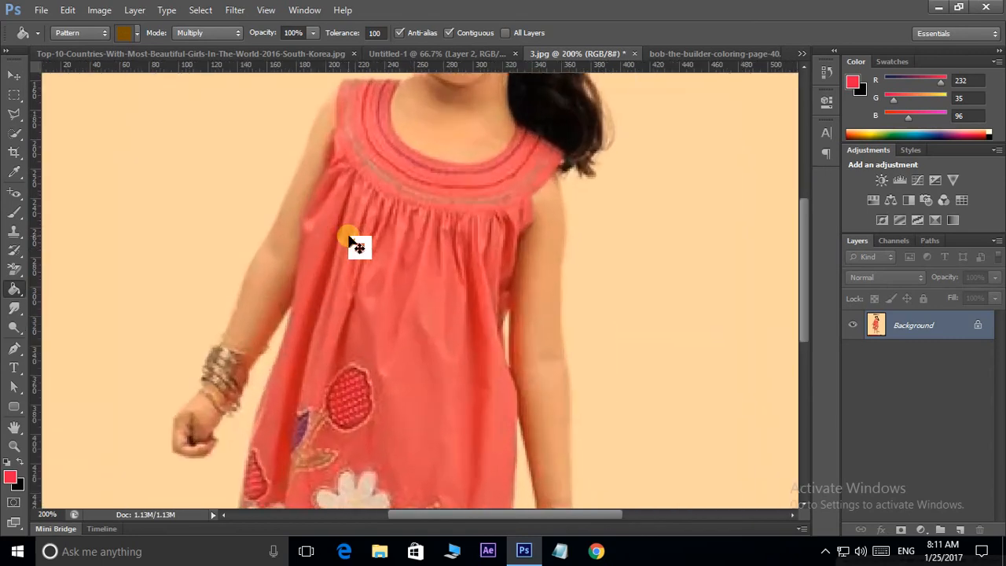
{"action": "left_click_drag", "start_coordinate": [370, 196], "coordinate": [496, 279]}
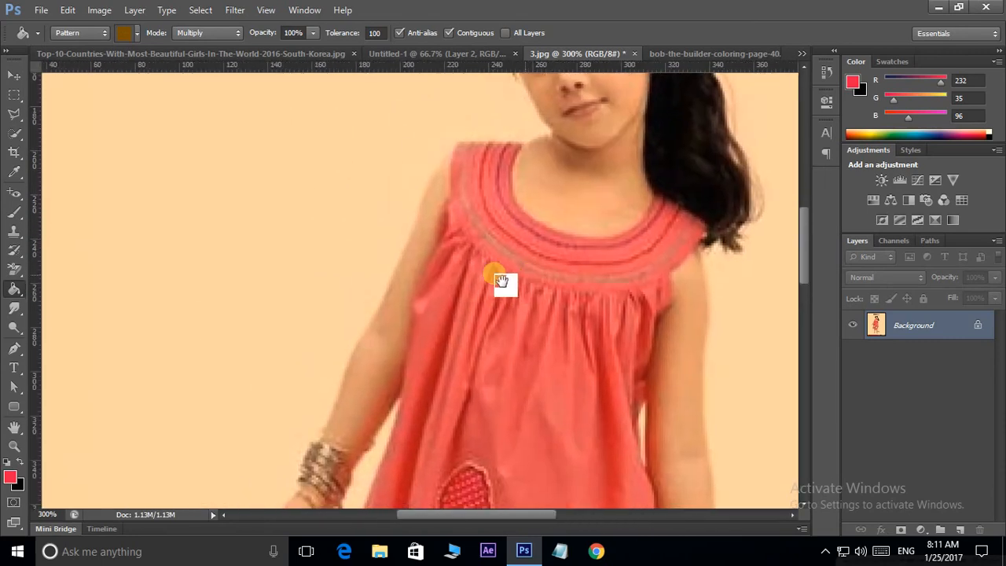
{"action": "left_click", "coordinate": [401, 197]}
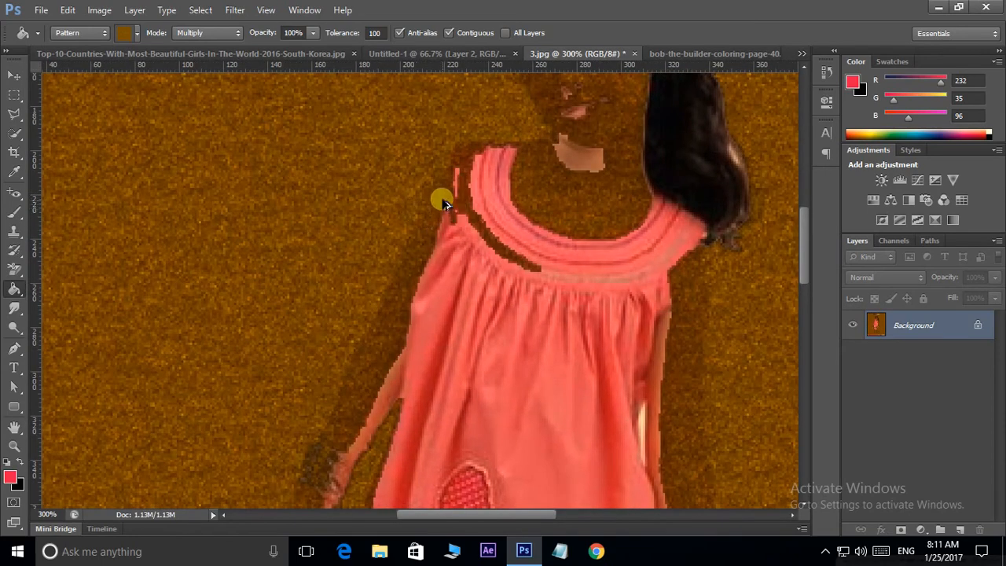
{"action": "key", "text": "ctrl+z"}
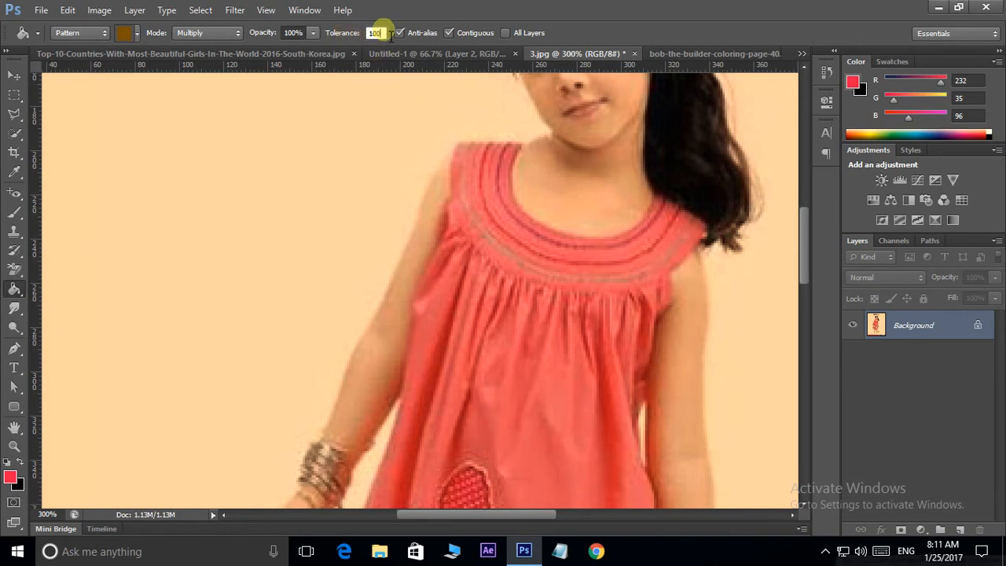
Set the Paint Bucket tolerance to 32, test the brown pattern on the photo's background and undo the fill
{"action": "left_click", "coordinate": [339, 36]}
{"action": "type", "text": "3"}
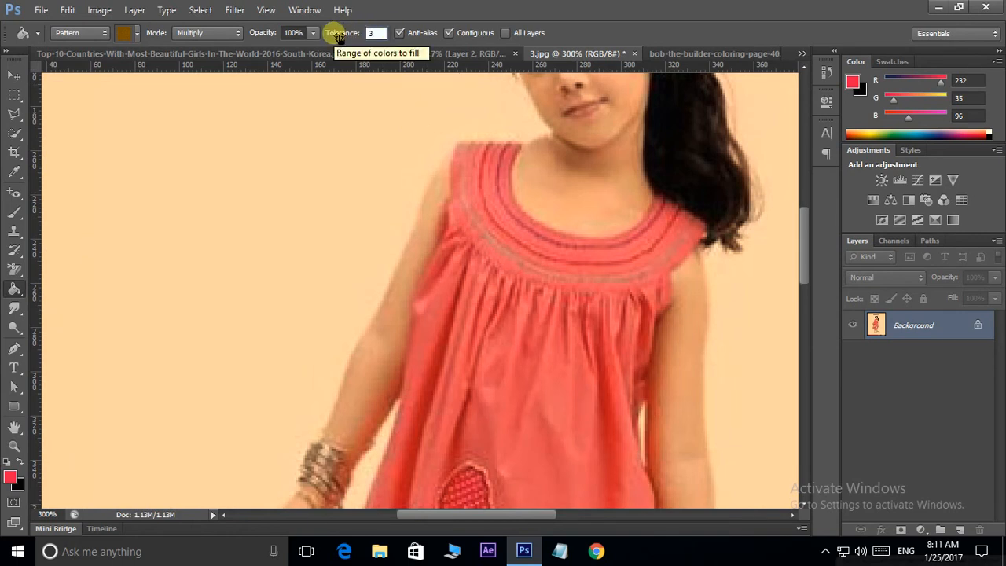
{"action": "type", "text": "2"}
{"action": "left_click", "coordinate": [375, 170]}
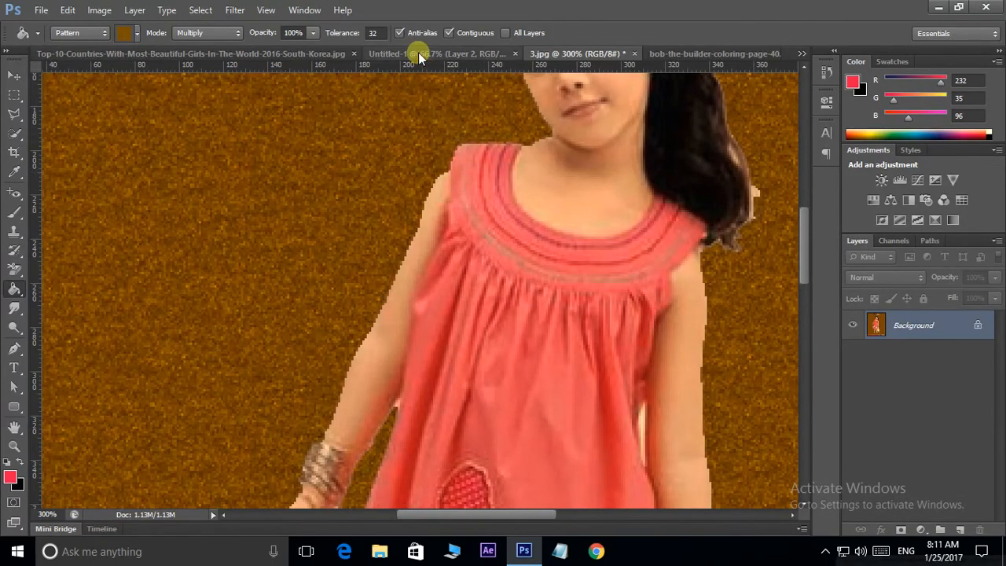
{"action": "key", "text": "ctrl+z"}
Test the background pattern fill with Anti-alias off, then turn Anti-alias back on and undo the fill
{"action": "left_click", "coordinate": [399, 34]}
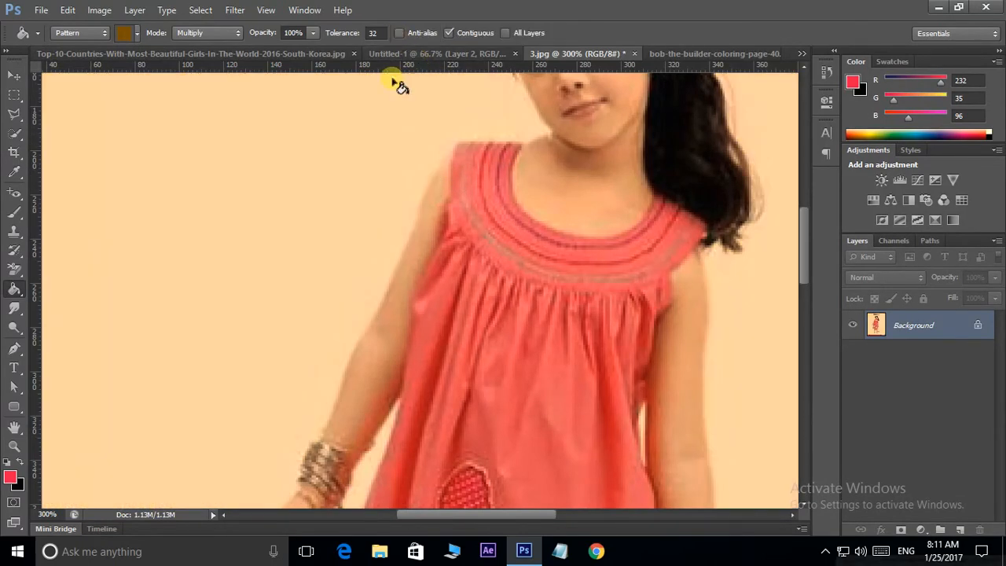
{"action": "left_click", "coordinate": [408, 150]}
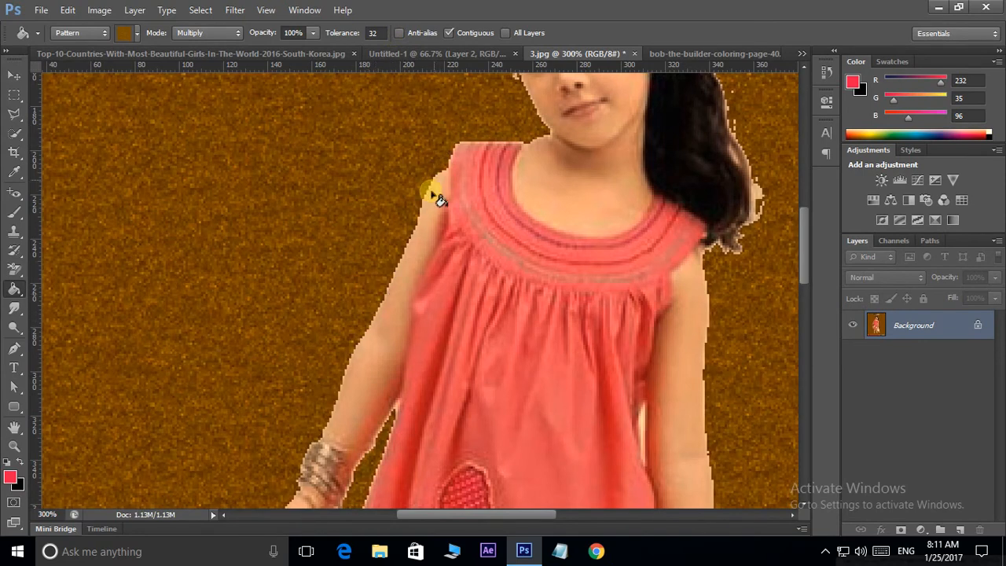
{"action": "left_click", "coordinate": [401, 33]}
{"action": "key", "text": "ctrl+z"}
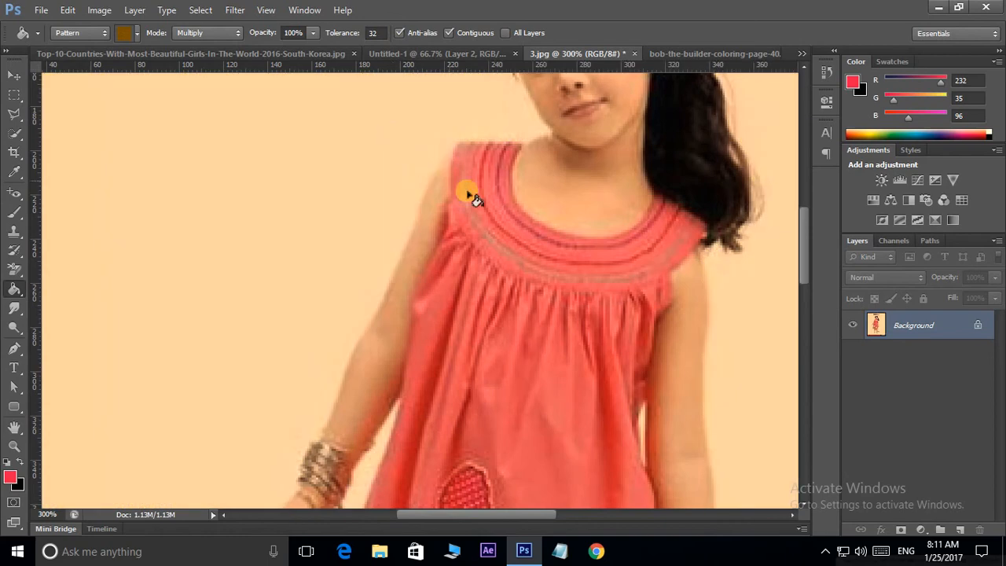
Turn on the All Layers option for the Paint Bucket
{"action": "left_click_drag", "start_coordinate": [576, 162], "coordinate": [489, 231]}
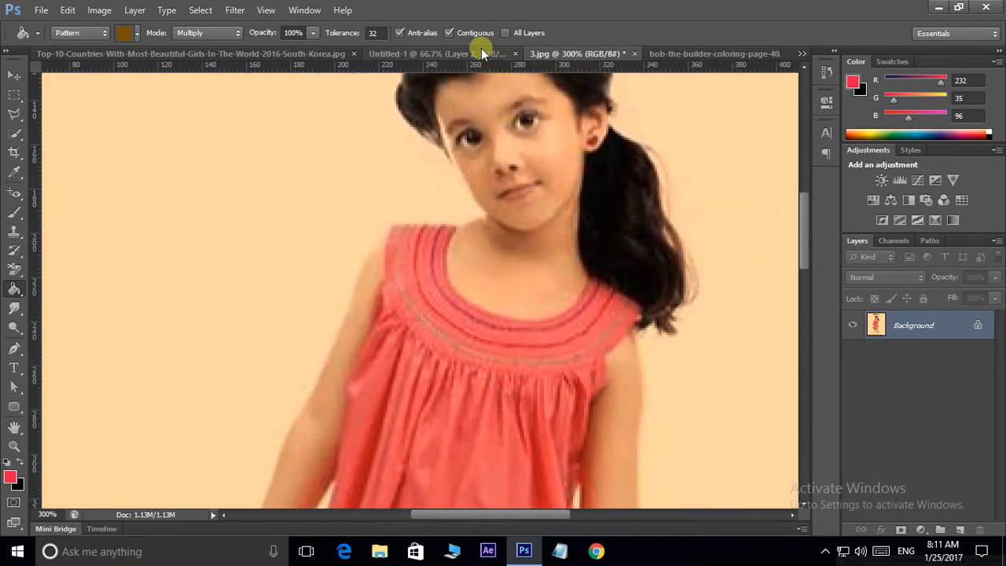
{"action": "left_click", "coordinate": [505, 33]}
{"action": "key", "text": "ctrl+minus"}
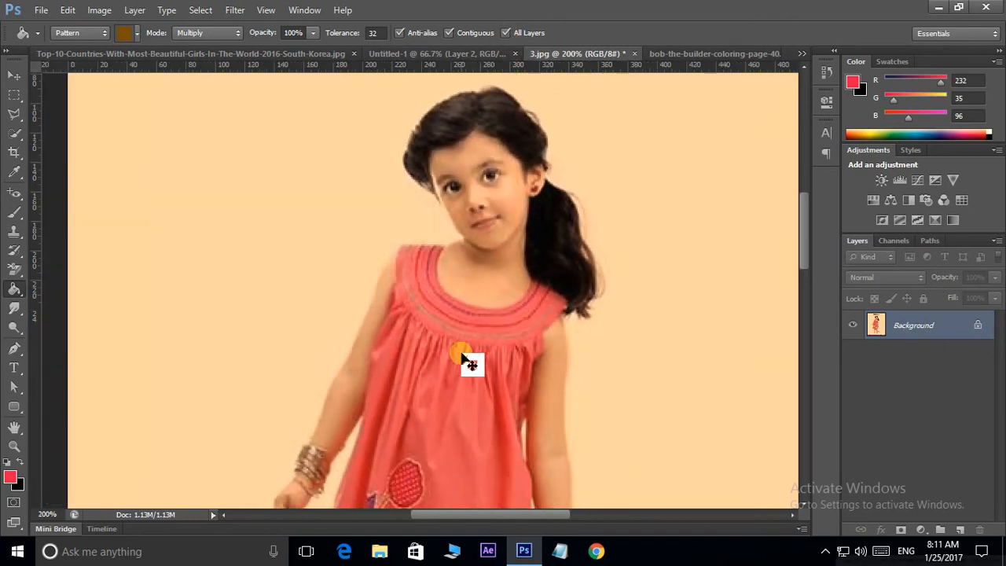
Create Layer 1 with a square filled in the red foreground colour beside the girl, and place two copies of it next to the original
{"action": "key", "text": "ctrl+shift+n"}
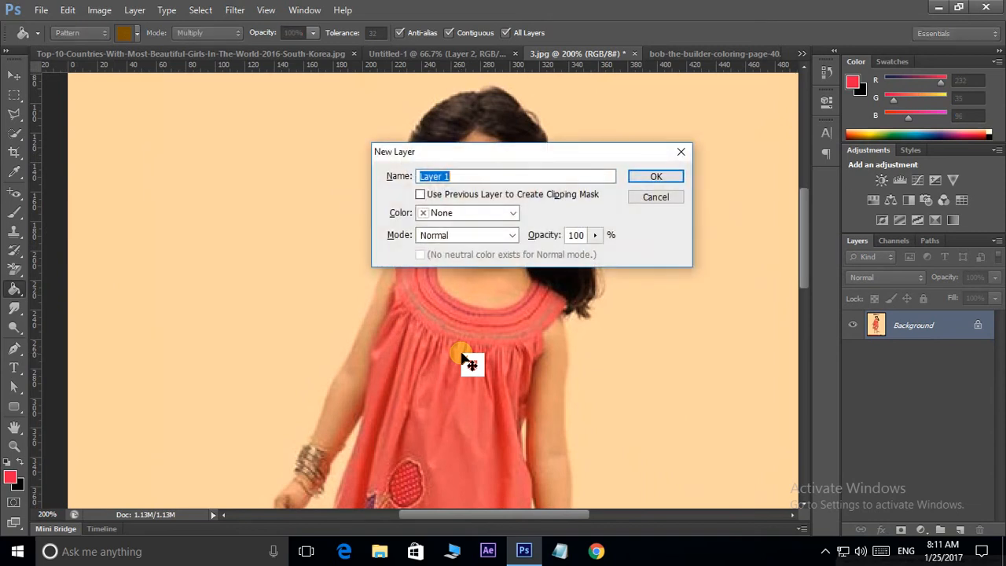
{"action": "key", "text": "Return"}
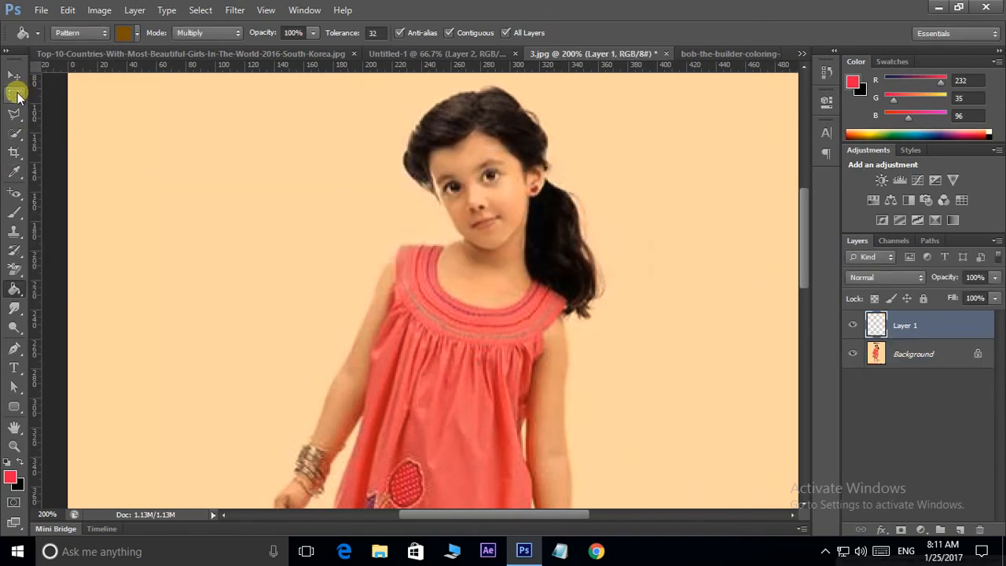
{"action": "left_click", "coordinate": [15, 94]}
{"action": "left_click_drag", "start_coordinate": [124, 132], "coordinate": [201, 208]}
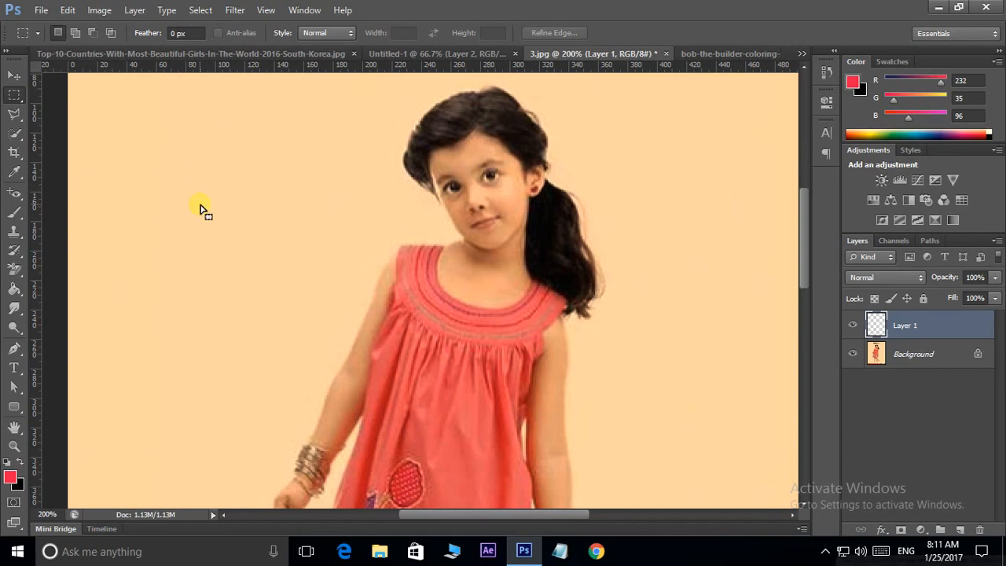
{"action": "key", "text": "alt+BackSpace"}
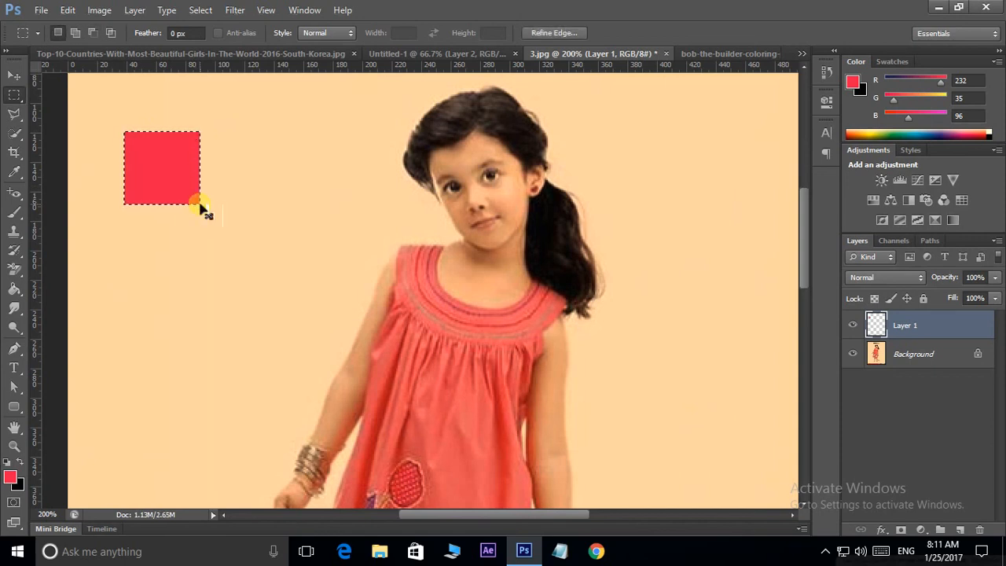
{"action": "key", "text": "ctrl+d"}
{"action": "key", "text": "v"}
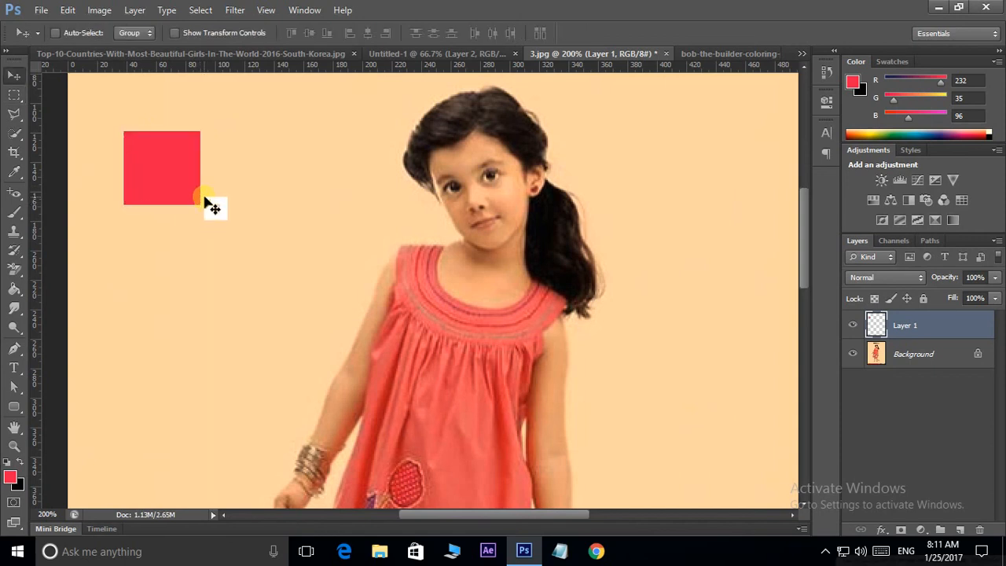
{"action": "left_click_drag", "start_coordinate": [163, 205], "coordinate": [259, 171]}
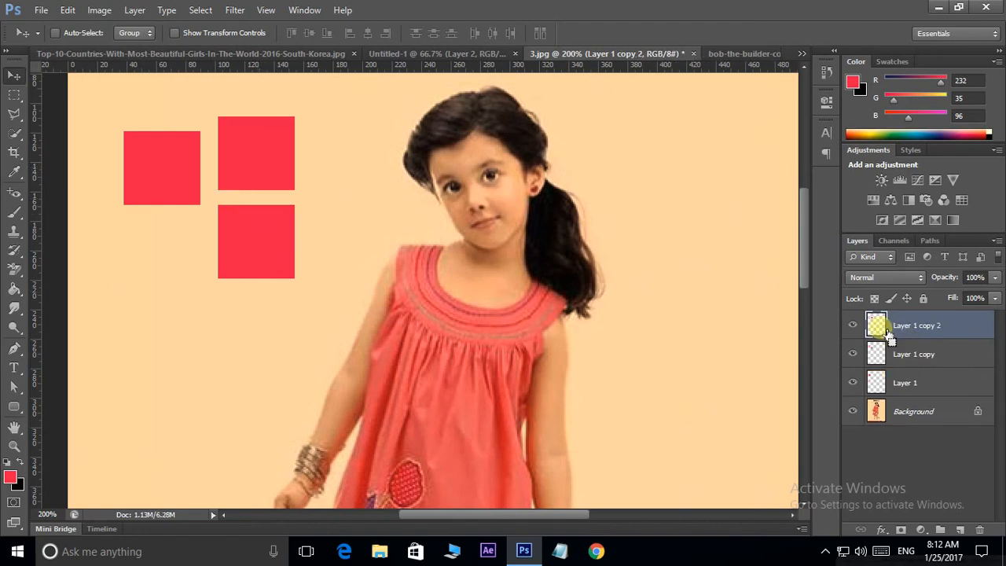
Fill the upper copied square with teal 23dce8 and place a duplicate of it below the original red square
{"action": "left_click", "coordinate": [886, 334], "text": "ctrl"}
{"action": "left_click", "coordinate": [10, 477]}
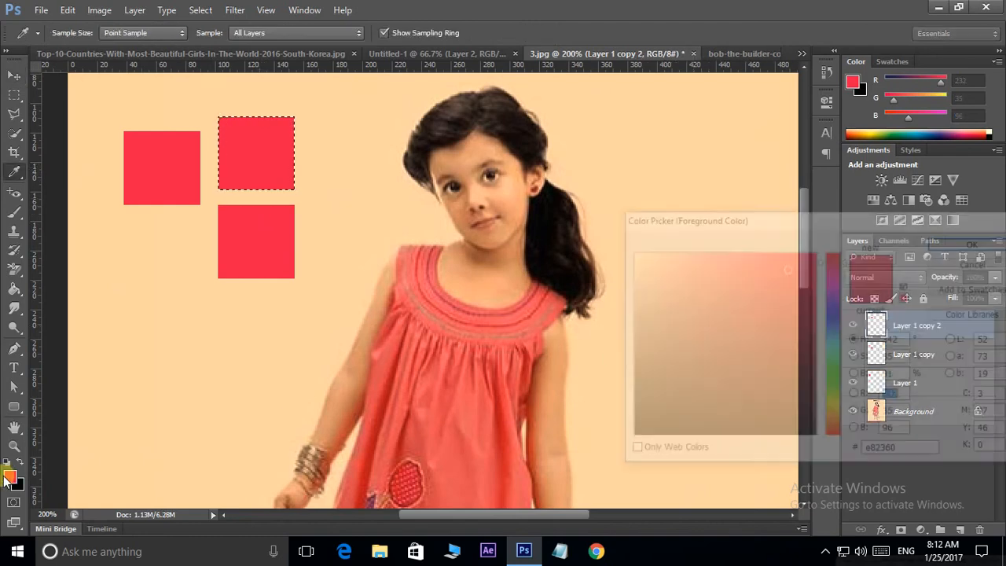
{"action": "left_click", "coordinate": [835, 343]}
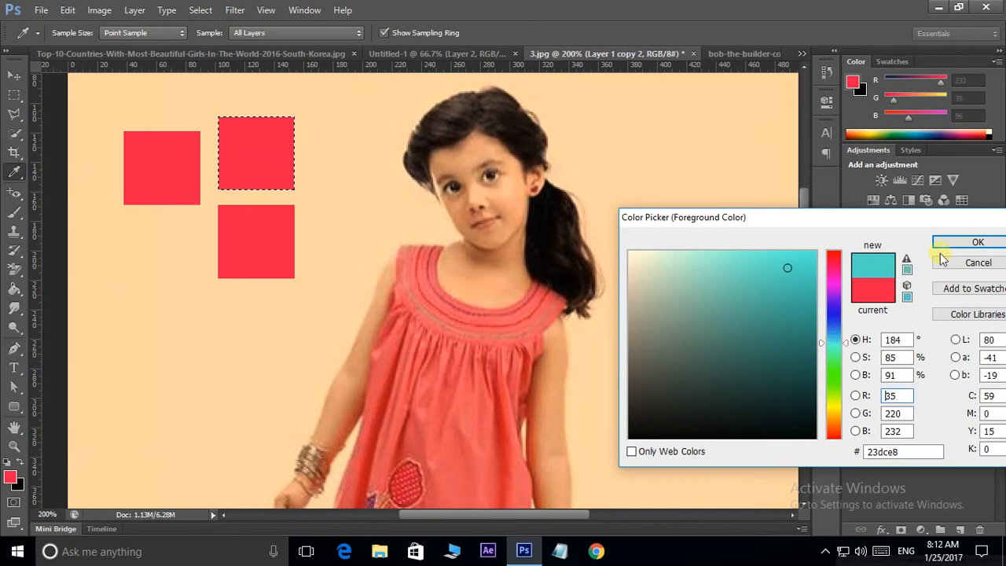
{"action": "left_click", "coordinate": [976, 242]}
{"action": "key", "text": "alt+BackSpace"}
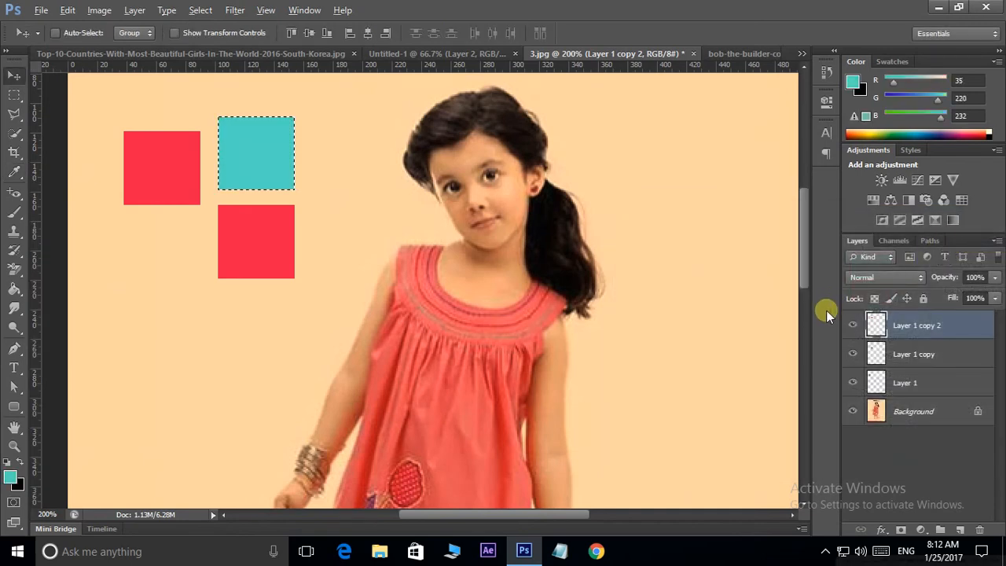
{"action": "key", "text": "ctrl+d"}
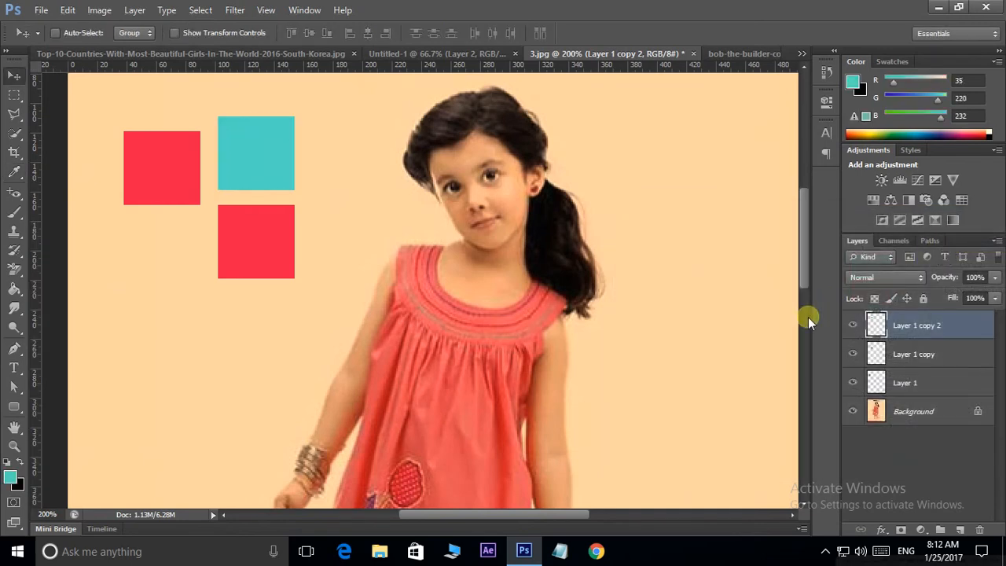
{"action": "left_click_drag", "start_coordinate": [270, 164], "coordinate": [179, 265]}
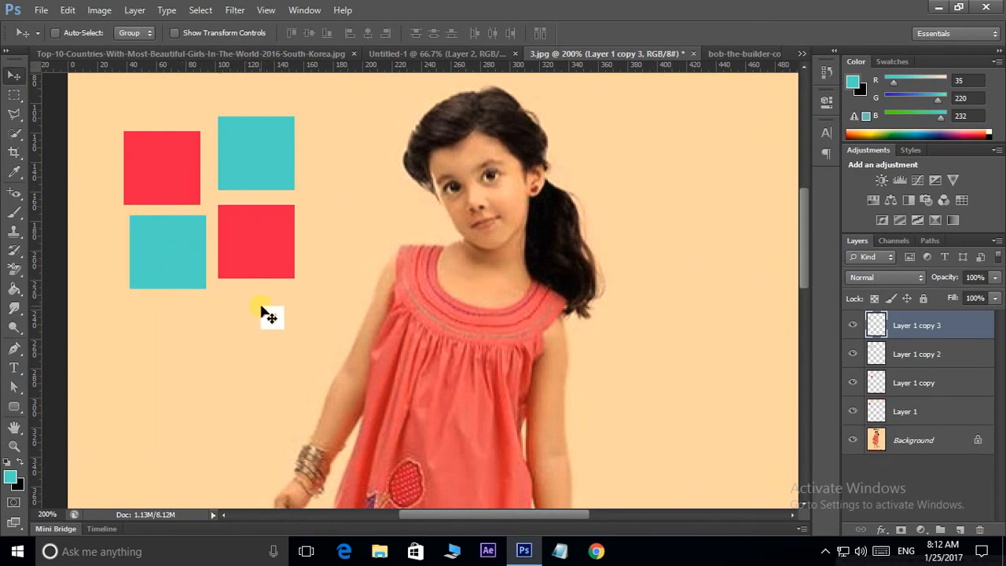
With All Layers on, test the brown pattern fill on the upper teal square from Layer 1 copy 3, then undo it
{"action": "left_click", "coordinate": [14, 289]}
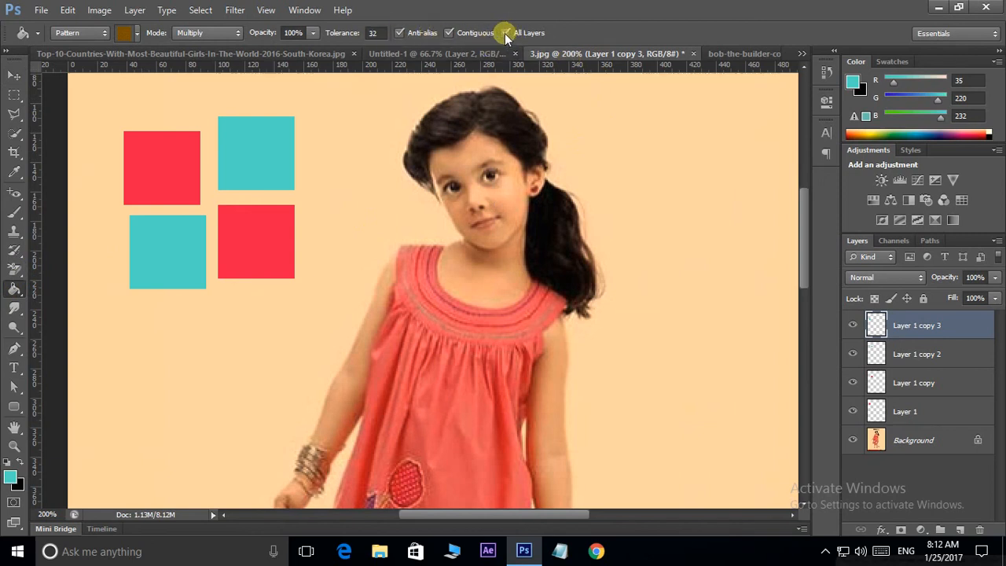
{"action": "left_click", "coordinate": [229, 149]}
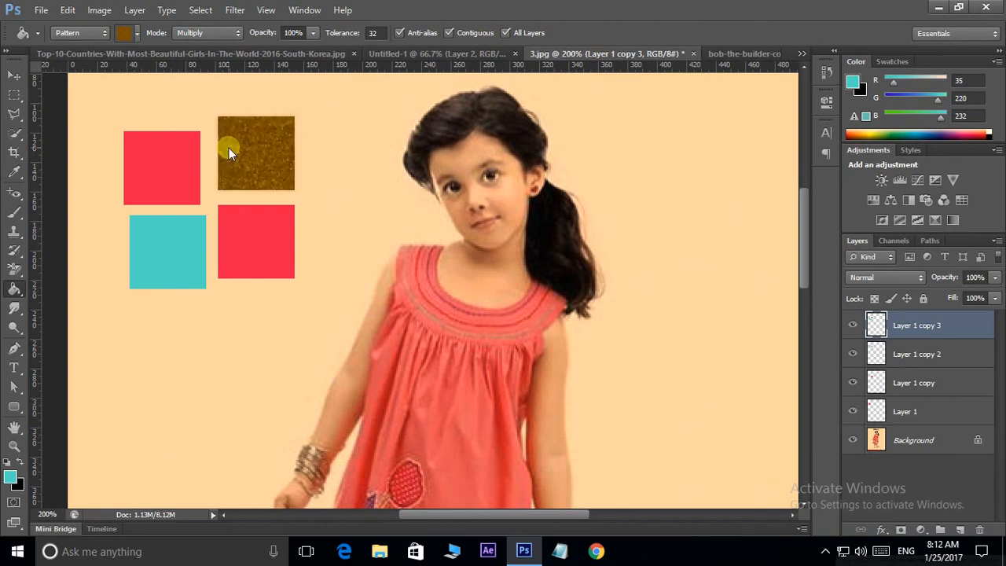
{"action": "key", "text": "ctrl+z"}
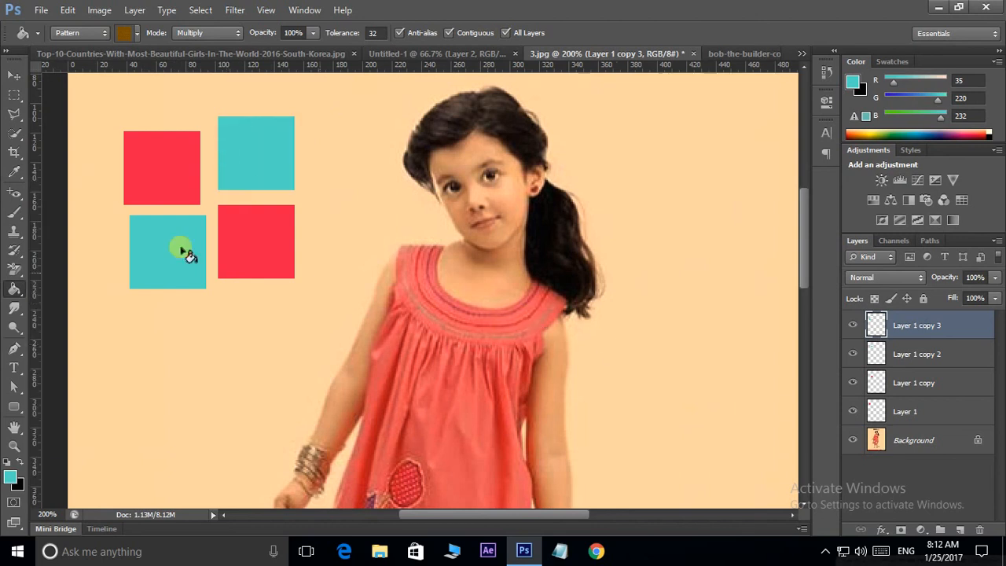
With All Layers on, test the brown pattern on the upper red square, undo it, and fill the lower red square with it
{"action": "left_click", "coordinate": [153, 166]}
{"action": "key", "text": "ctrl+z"}
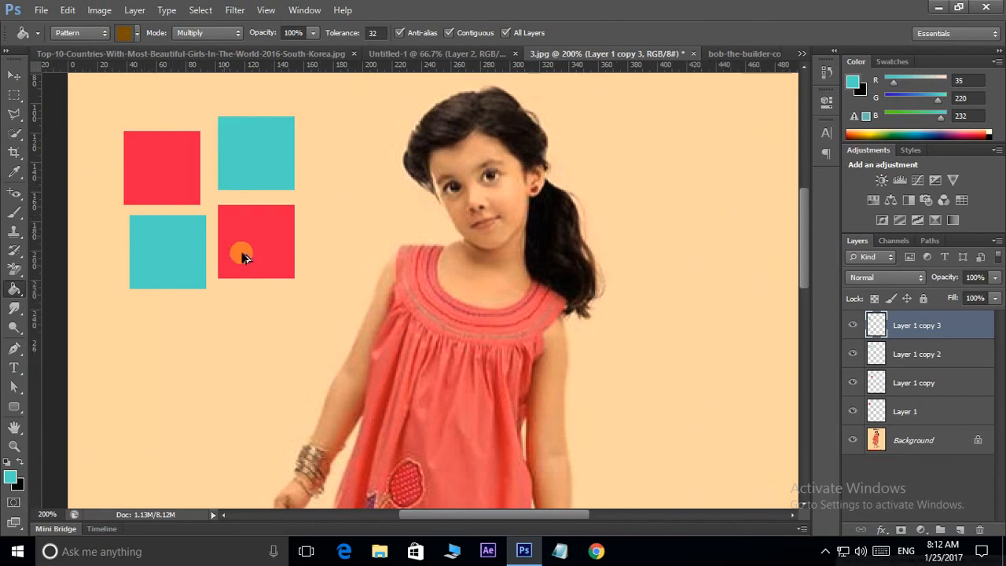
{"action": "left_click", "coordinate": [246, 259]}
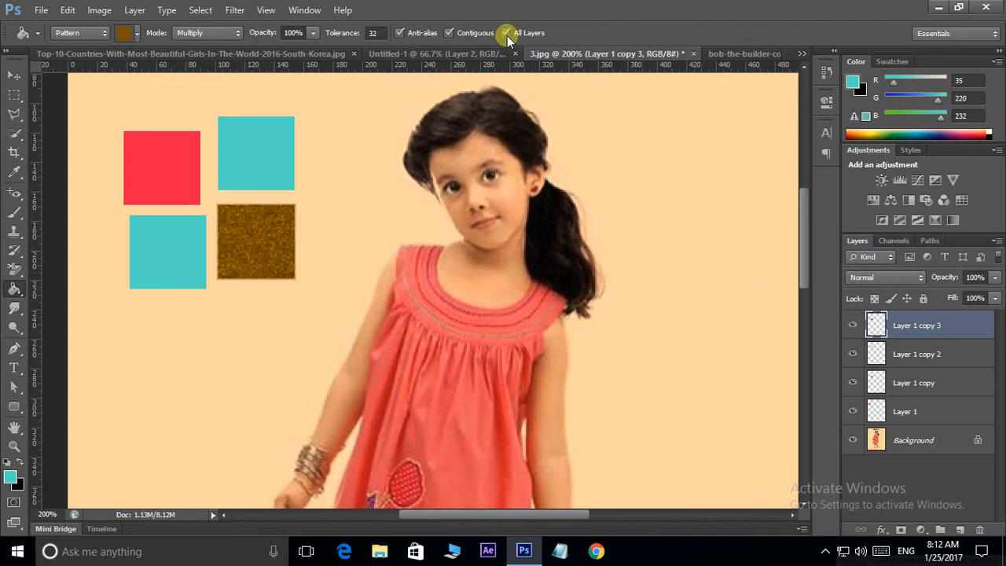
Turn off All Layers, test the brown pattern fill on the upper teal square, and undo it
{"action": "left_click", "coordinate": [506, 33]}
{"action": "left_click", "coordinate": [274, 143]}
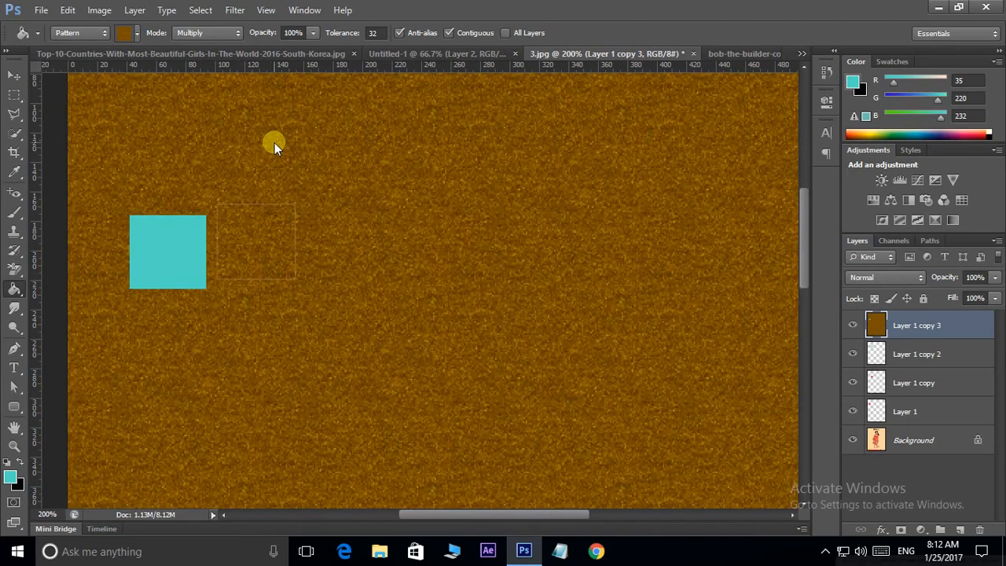
{"action": "key", "text": "ctrl+z"}
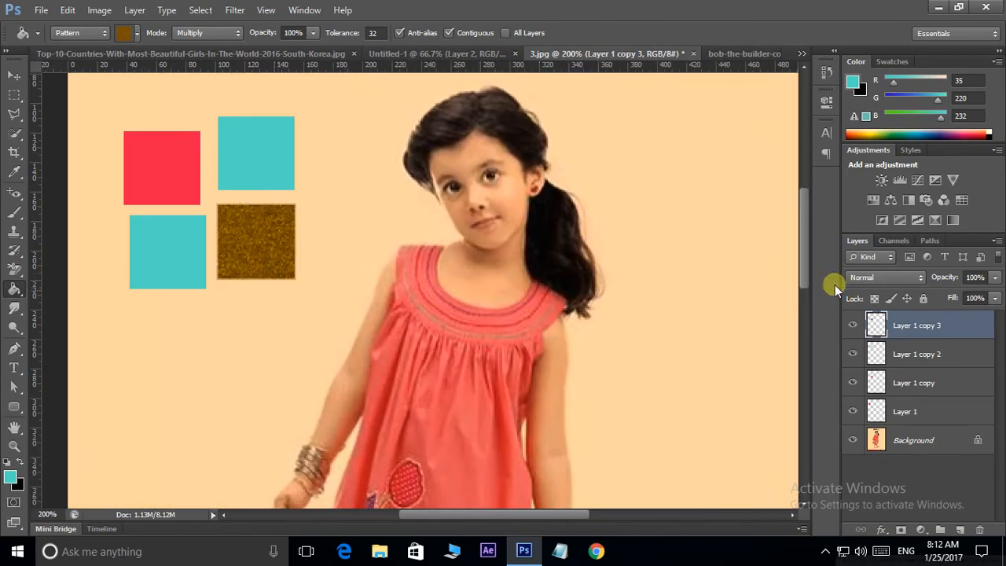
Turn All Layers back on, test the brown pattern on the remaining red square and both teal squares, and undo these fills
{"action": "left_click", "coordinate": [507, 33]}
{"action": "left_click", "coordinate": [158, 168]}
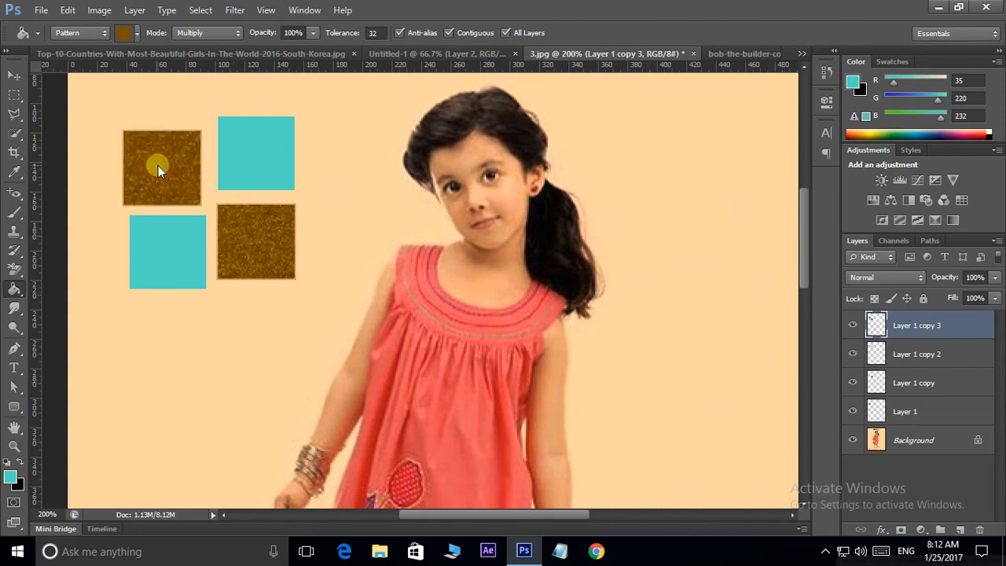
{"action": "left_click", "coordinate": [154, 228]}
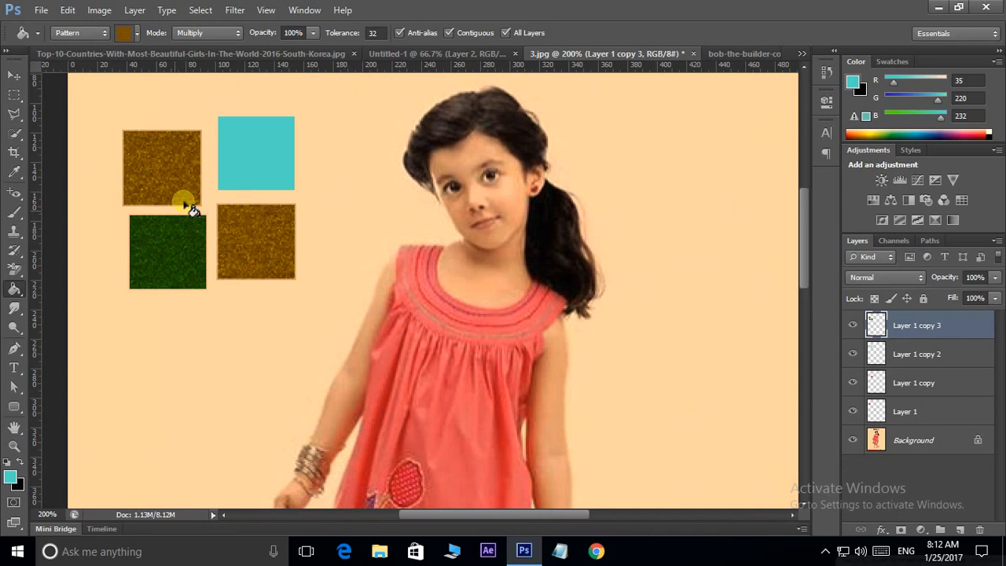
{"action": "left_click", "coordinate": [234, 145]}
{"action": "key", "text": "ctrl+alt+z"}
{"action": "key", "text": "ctrl+alt+z"}
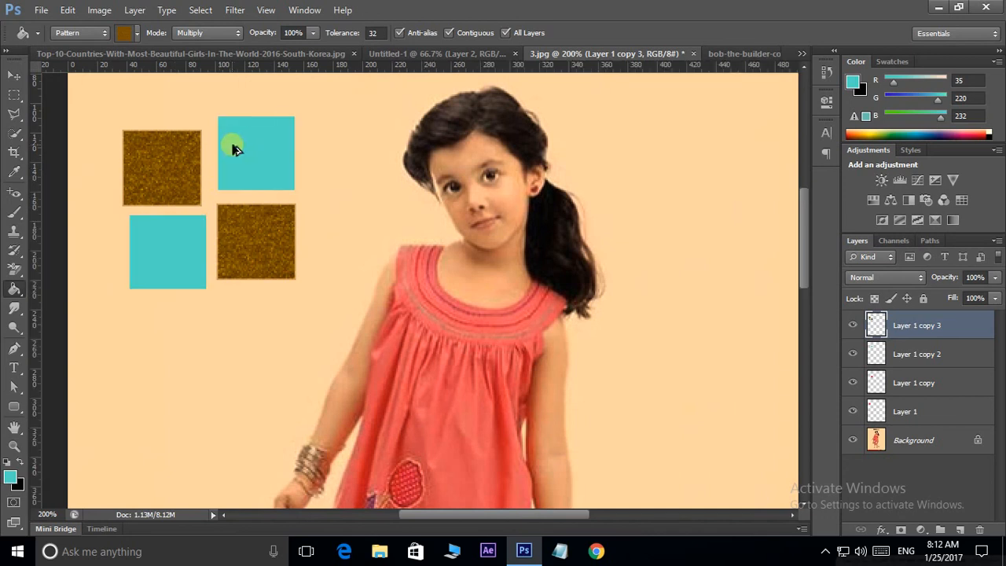
{"action": "key", "text": "ctrl+alt+z"}
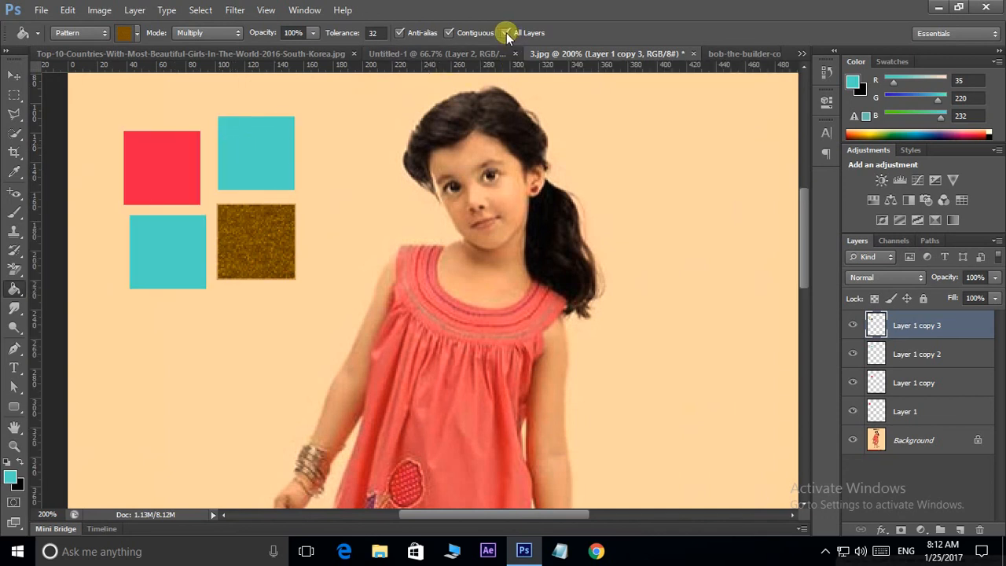
Repeat the brown pattern fill on the upper teal square with All Layers off, and undo it
{"action": "left_click", "coordinate": [506, 33]}
{"action": "left_click", "coordinate": [237, 144]}
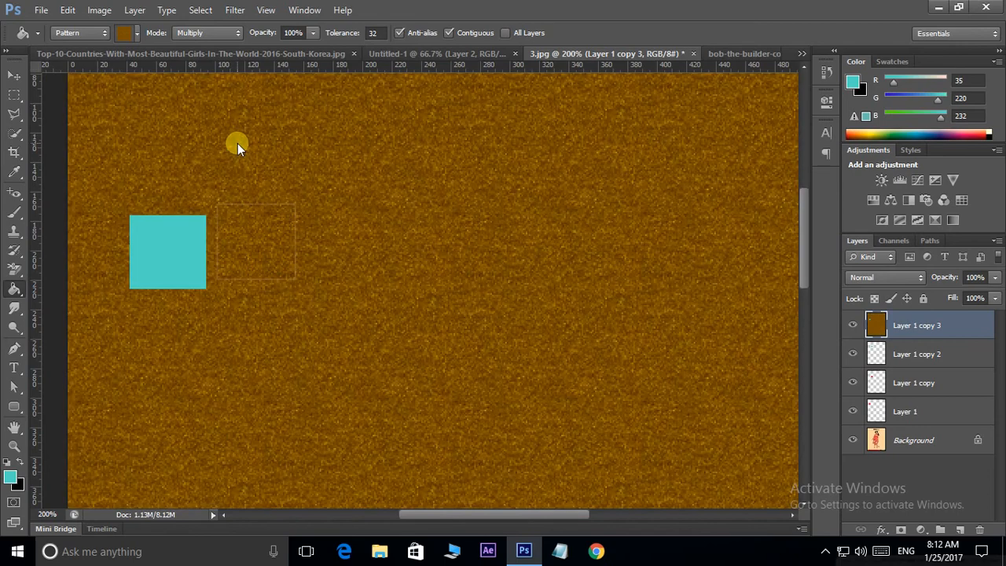
{"action": "key", "text": "ctrl+alt+z"}
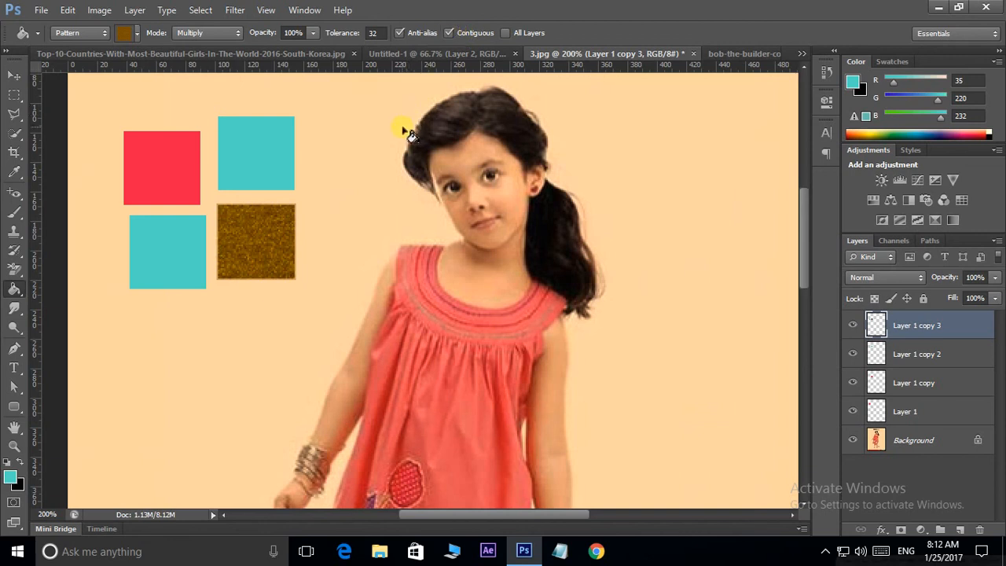
Undo the square copies and fills back to the empty Layer 1, and remove the square selection
{"action": "key", "text": "ctrl+alt+z"}
{"action": "key", "text": "ctrl+alt+z"}
{"action": "key", "text": "ctrl+alt+z"}
{"action": "key", "text": "ctrl+alt+z"}
{"action": "key", "text": "ctrl+alt+z"}
{"action": "key", "text": "ctrl+alt+z"}
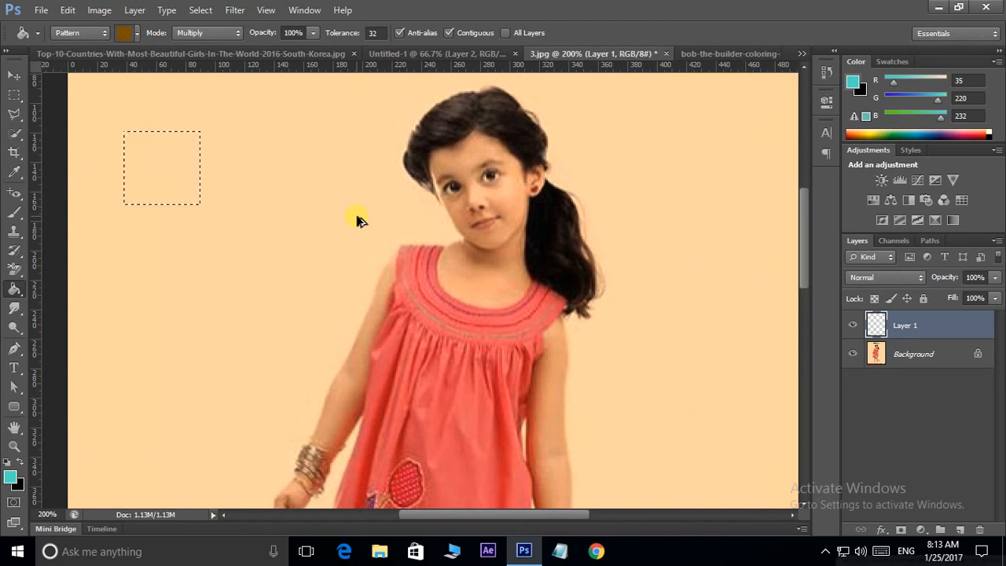
{"action": "key", "text": "ctrl+d"}
{"action": "key", "text": "ctrl+minus"}
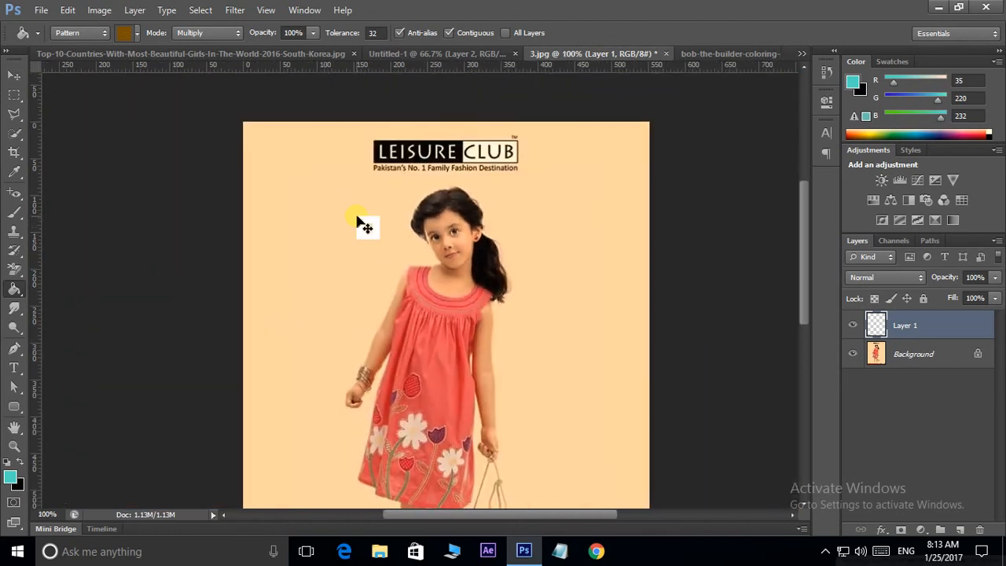
In the bob-the-builder coloring page document, turn on All Layers and convert the locked Background into Layer 0
{"action": "left_click_drag", "start_coordinate": [415, 294], "coordinate": [411, 245]}
{"action": "left_click", "coordinate": [715, 52]}
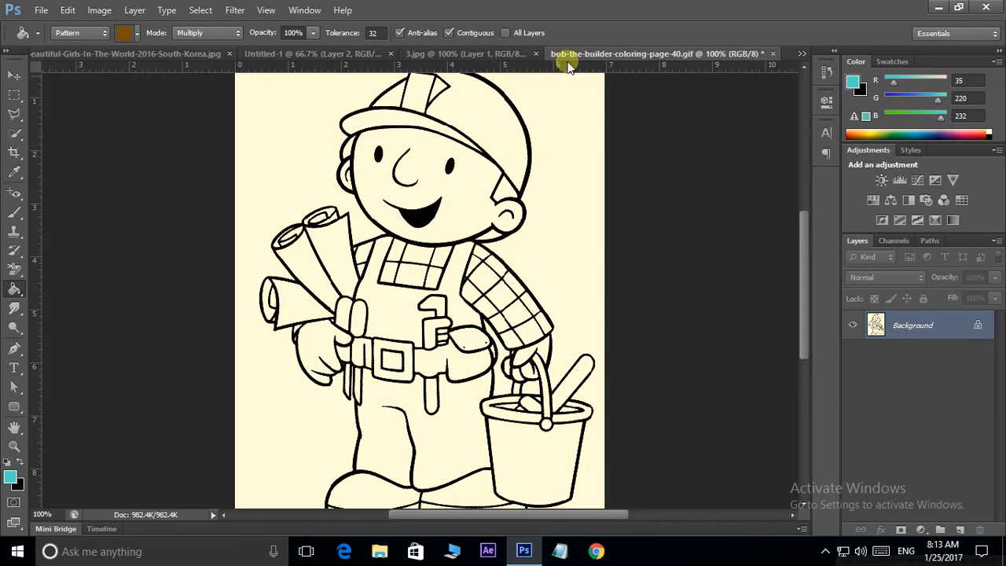
{"action": "left_click", "coordinate": [506, 33]}
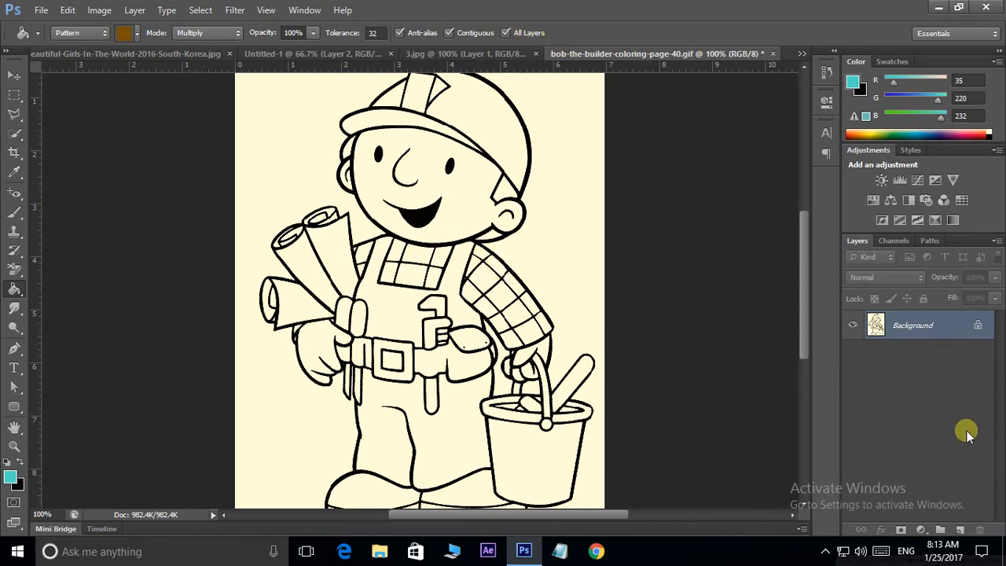
{"action": "double_click", "coordinate": [915, 325]}
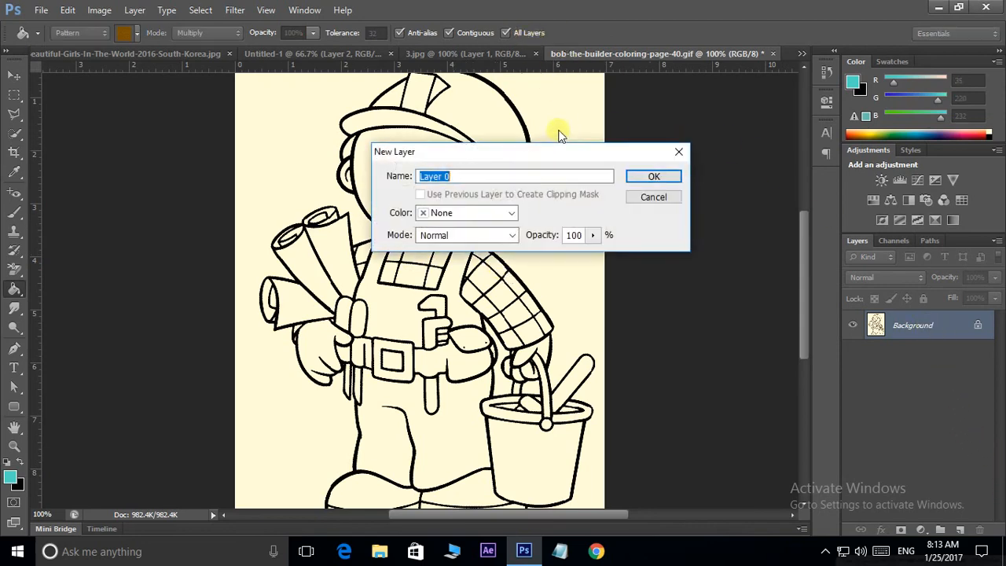
{"action": "left_click", "coordinate": [667, 177]}
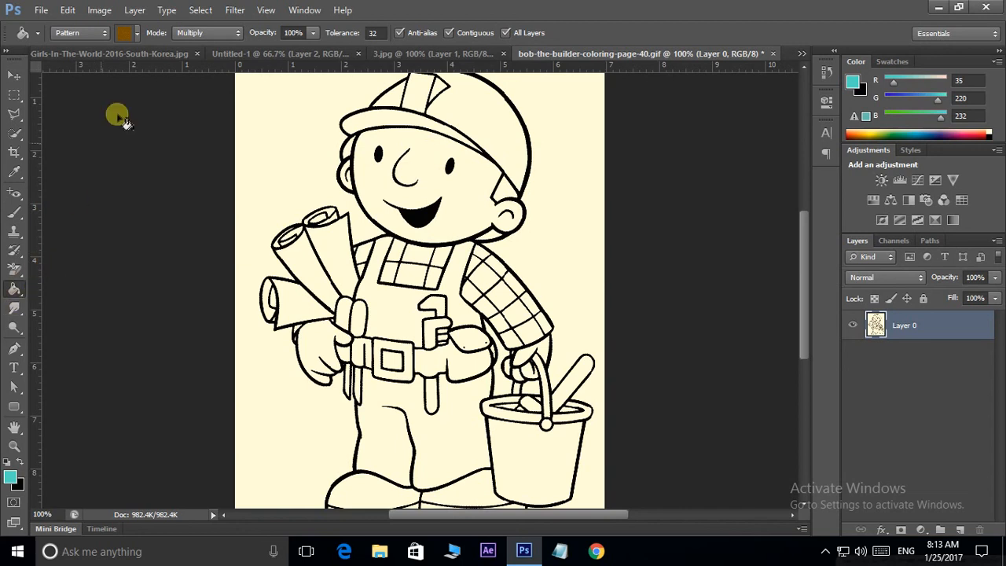
Set the Paint Bucket to fill with the Foreground colour in Normal mode, with All Layers off
{"action": "left_click", "coordinate": [79, 35]}
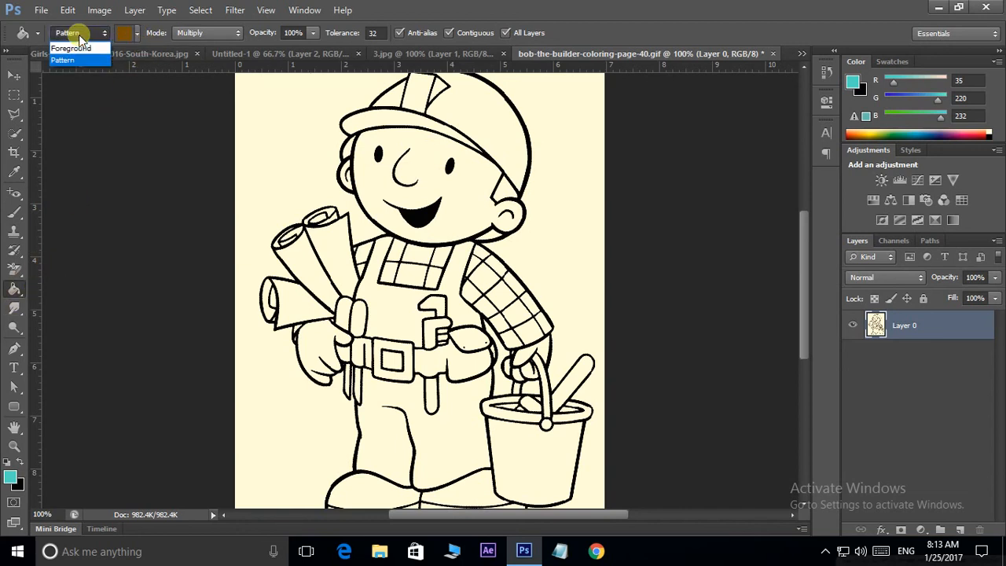
{"action": "left_click", "coordinate": [77, 51]}
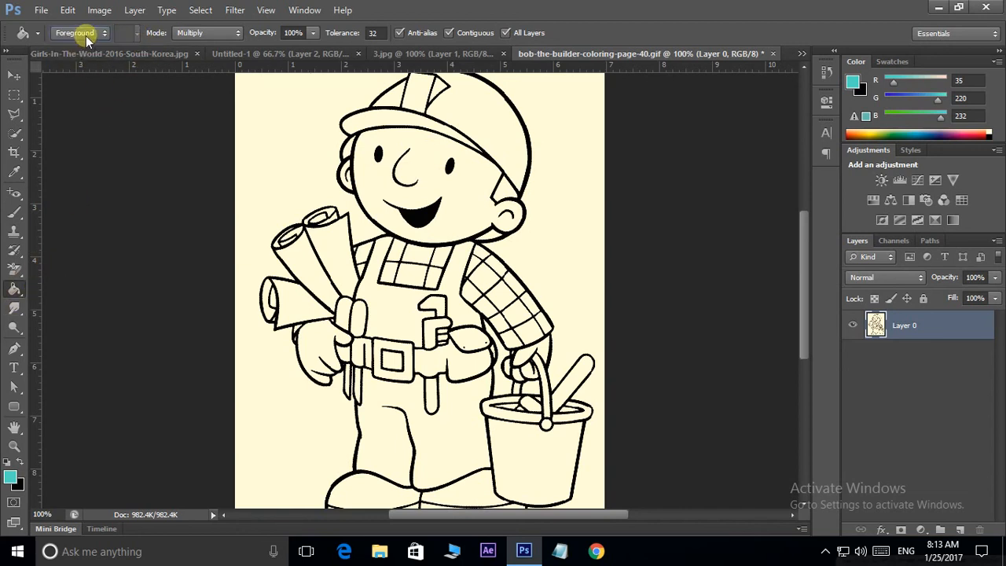
{"action": "left_click", "coordinate": [189, 33]}
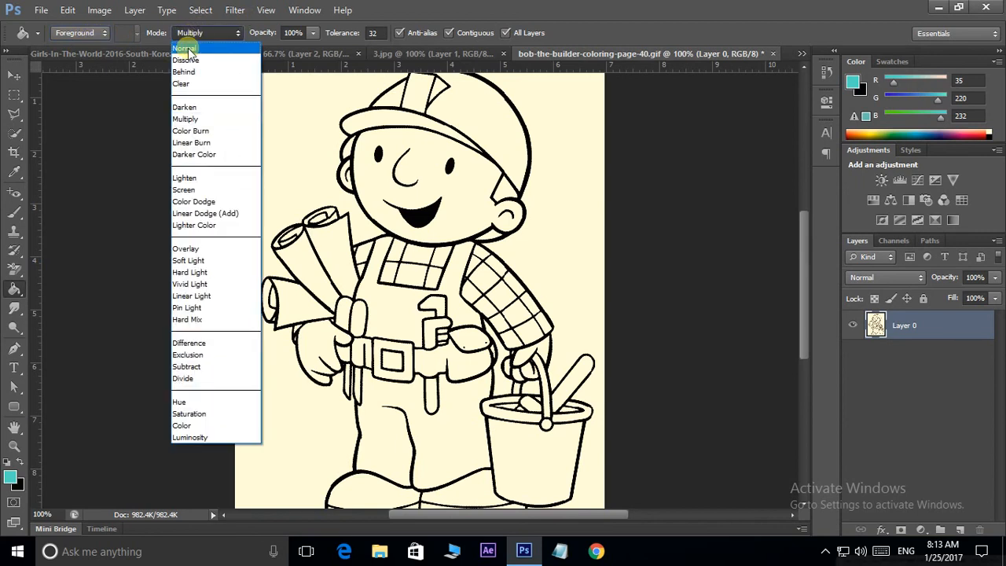
{"action": "left_click", "coordinate": [188, 50]}
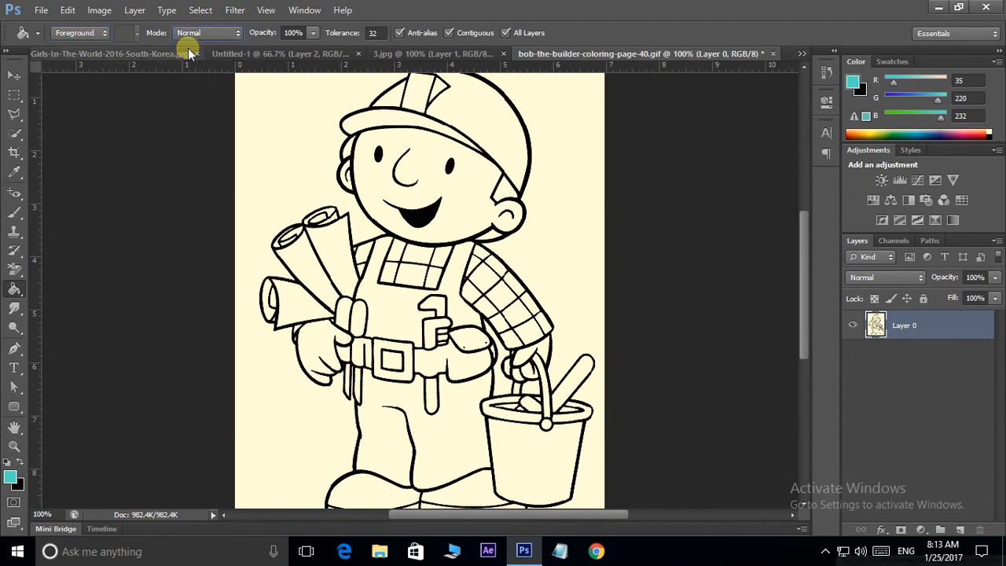
{"action": "right_click", "coordinate": [17, 34]}
Set the foreground colour to dark green 055d11
{"action": "left_click", "coordinate": [10, 476]}
{"action": "left_click_drag", "start_coordinate": [834, 345], "coordinate": [834, 372]}
{"action": "left_click", "coordinate": [806, 369]}
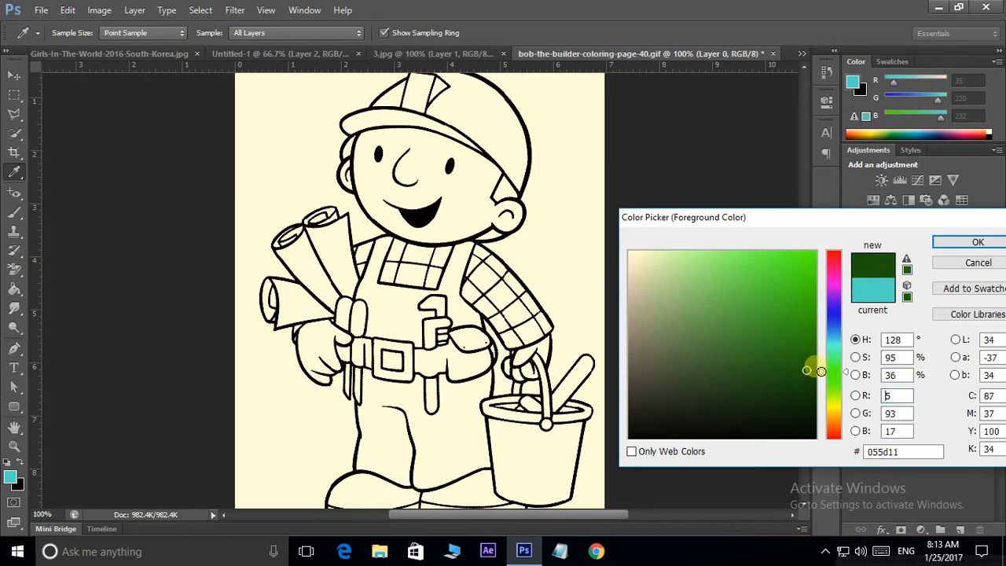
{"action": "left_click", "coordinate": [974, 242]}
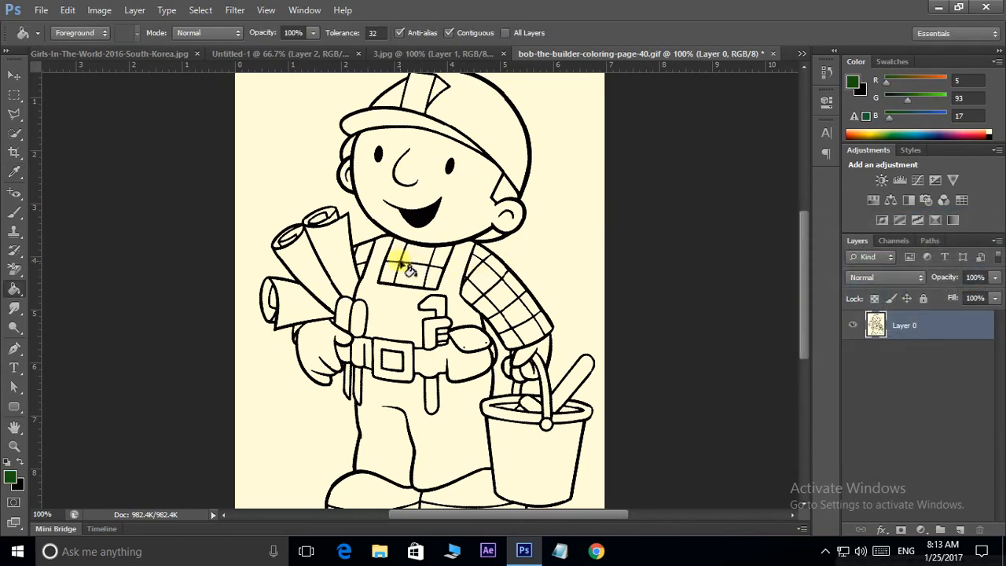
With Contiguous off, test dark green fills on the outlines and the cream area, undo each one, and turn Contiguous back on
{"action": "left_click", "coordinate": [449, 33]}
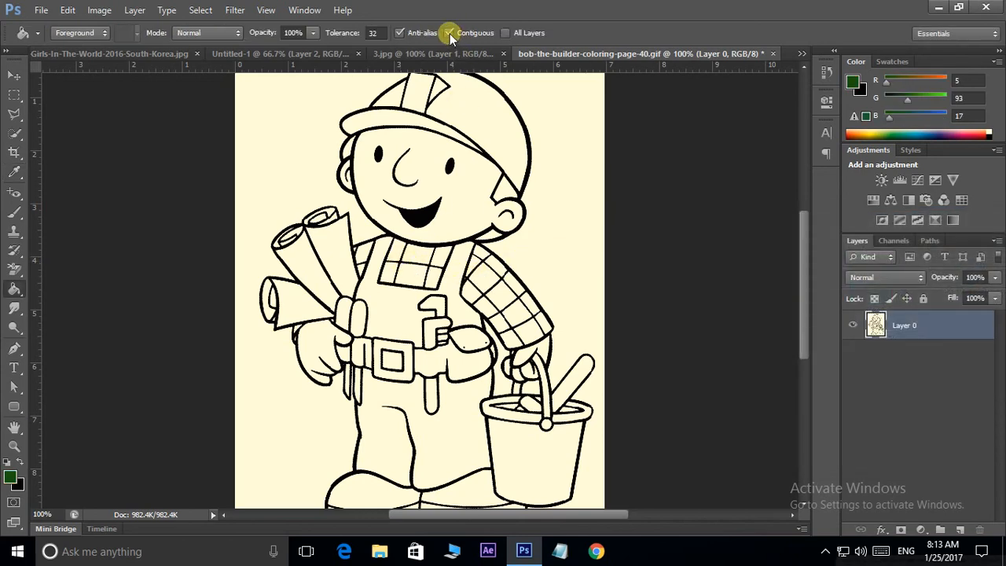
{"action": "left_click", "coordinate": [399, 266]}
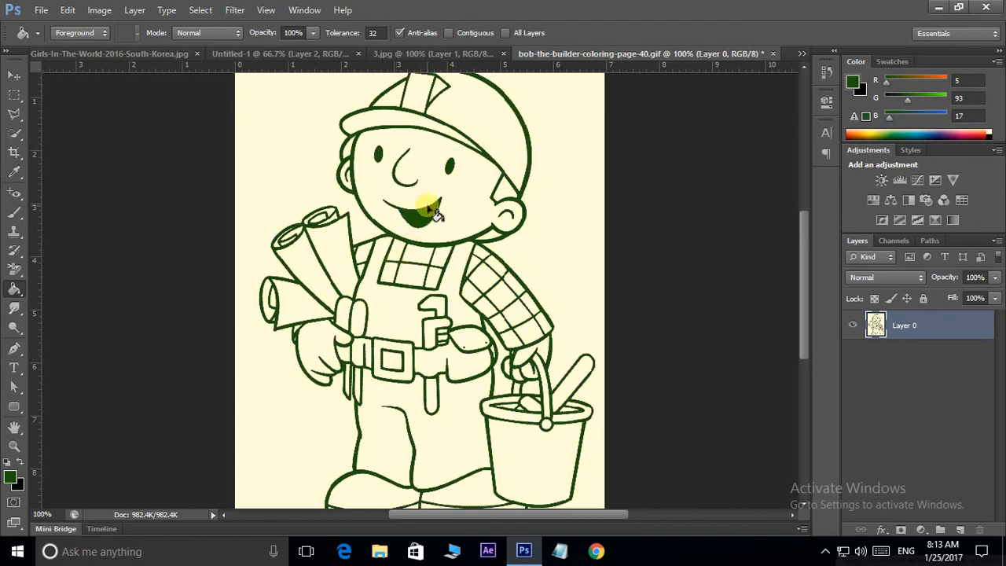
{"action": "key", "text": "ctrl+z"}
{"action": "left_click", "coordinate": [399, 264]}
{"action": "key", "text": "ctrl+z"}
{"action": "left_click", "coordinate": [388, 303]}
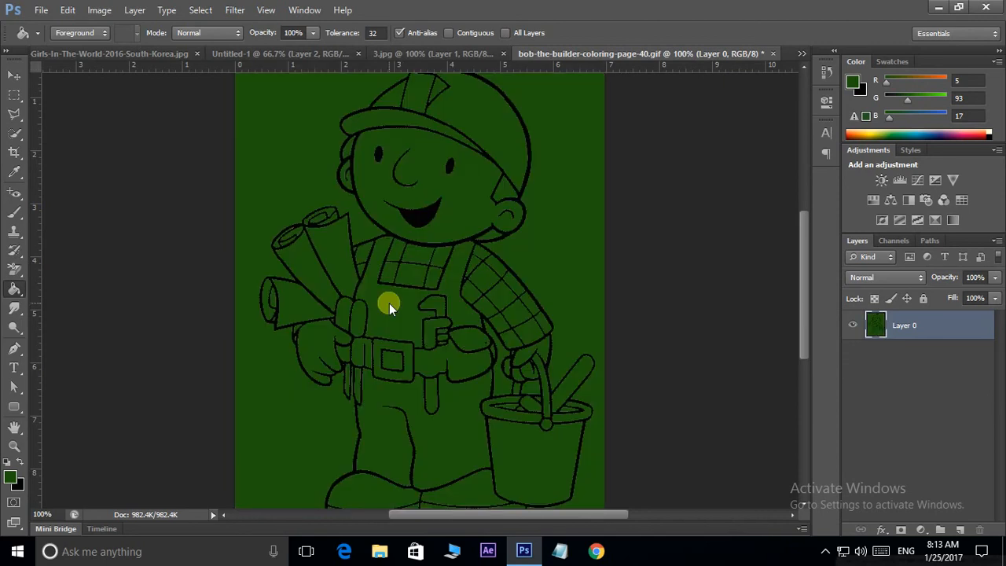
{"action": "key", "text": "ctrl+z"}
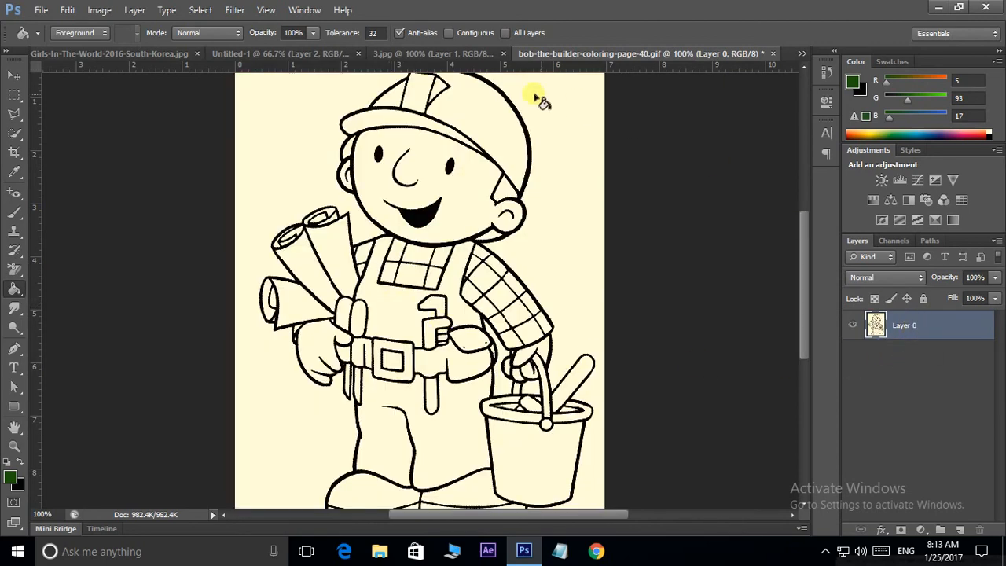
{"action": "left_click", "coordinate": [448, 33]}
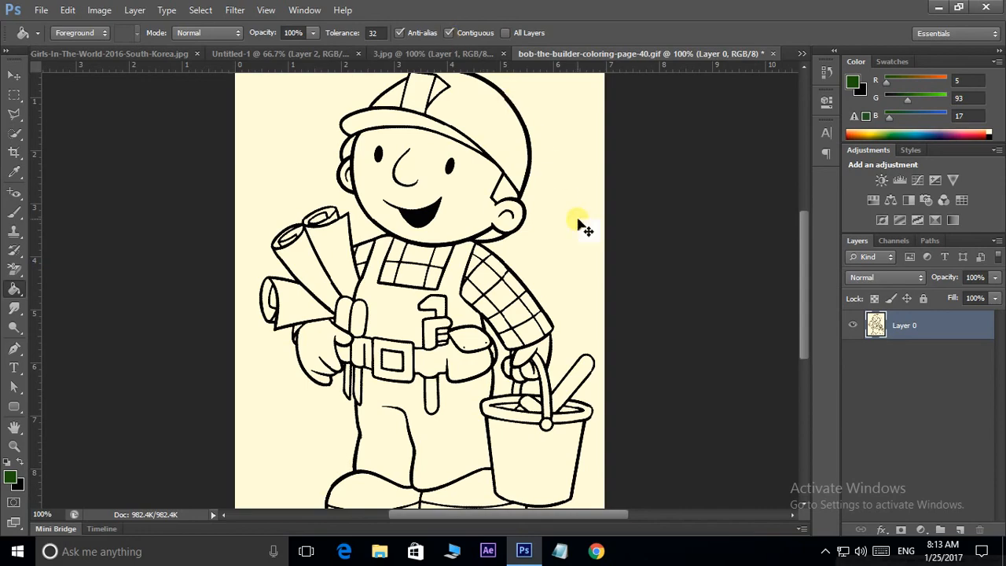
Fill four adjoining checks of the shirt's chest panel with dark green, leaving the two checks beside the rolled papers empty
{"action": "key", "text": "ctrl+plus"}
{"action": "key", "text": "ctrl+plus"}
{"action": "scroll", "coordinate": [550, 267], "scroll_direction": "up", "scroll_amount": 3}
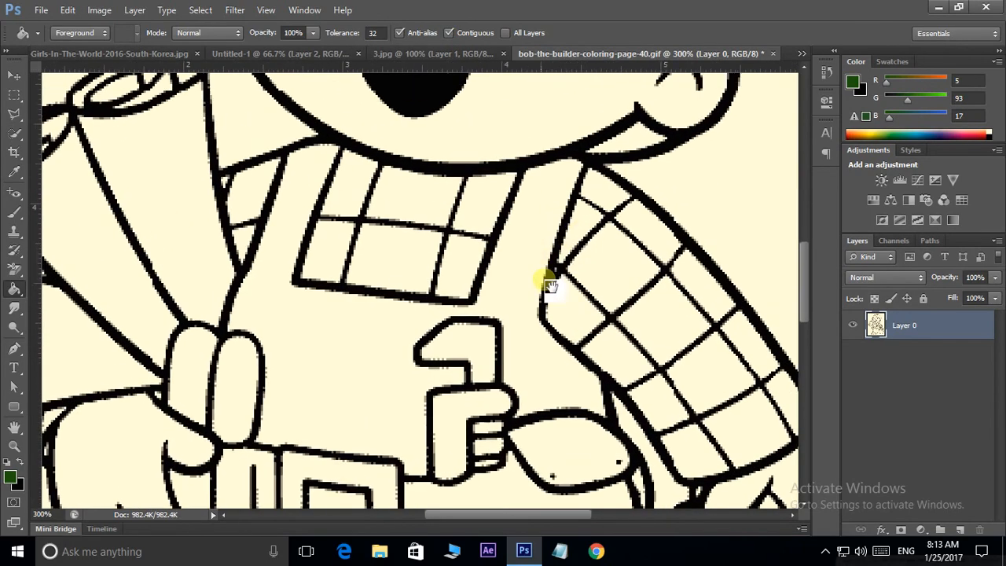
{"action": "left_click", "coordinate": [405, 310]}
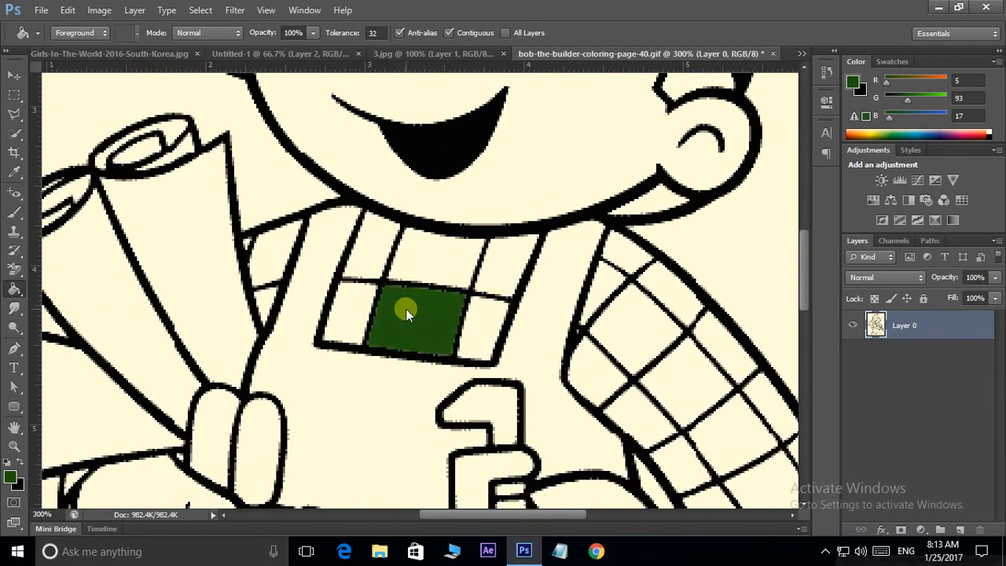
{"action": "left_click", "coordinate": [444, 249]}
{"action": "left_click", "coordinate": [487, 313]}
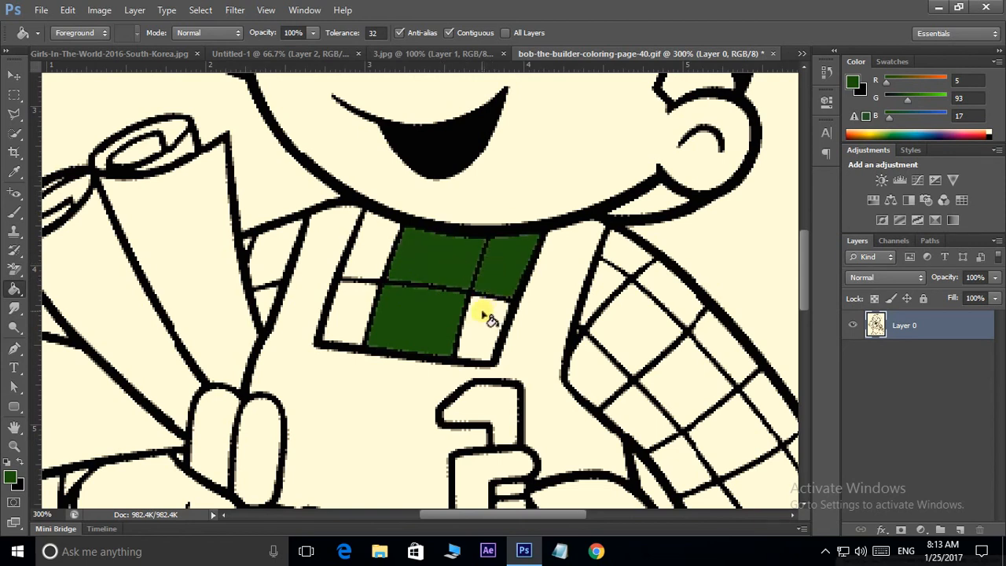
With Contiguous off, test the green fill on an empty chest check, undo each attempt, and turn Contiguous back on
{"action": "left_click", "coordinate": [449, 32]}
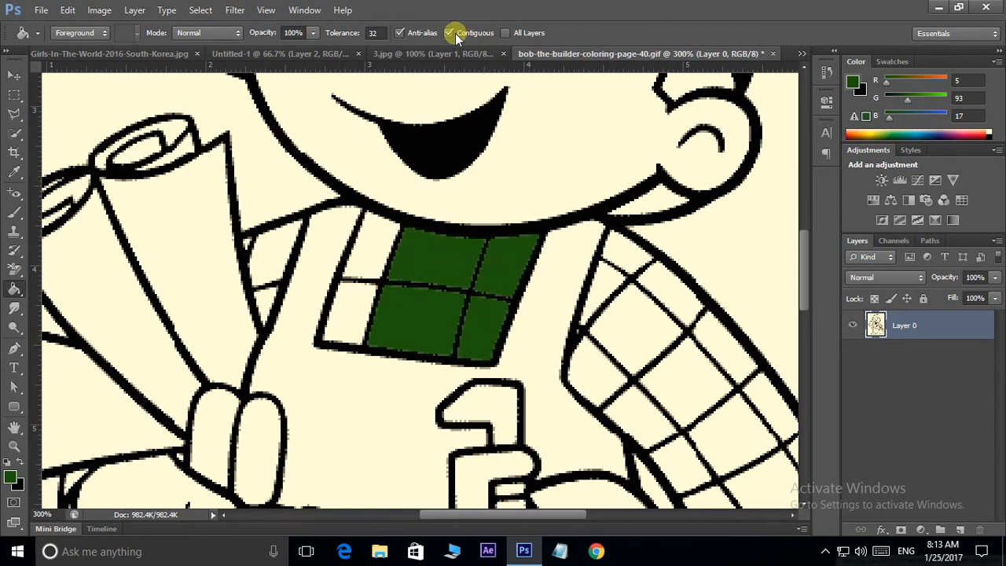
{"action": "left_click", "coordinate": [346, 243]}
{"action": "key", "text": "ctrl+z"}
{"action": "left_click", "coordinate": [355, 248]}
{"action": "key", "text": "ctrl+z"}
{"action": "left_click", "coordinate": [363, 243]}
{"action": "key", "text": "ctrl+z"}
{"action": "left_click", "coordinate": [448, 33]}
Set the foreground colour to yellow ffdb12
{"action": "scroll", "coordinate": [545, 316], "scroll_direction": "down", "scroll_amount": 2}
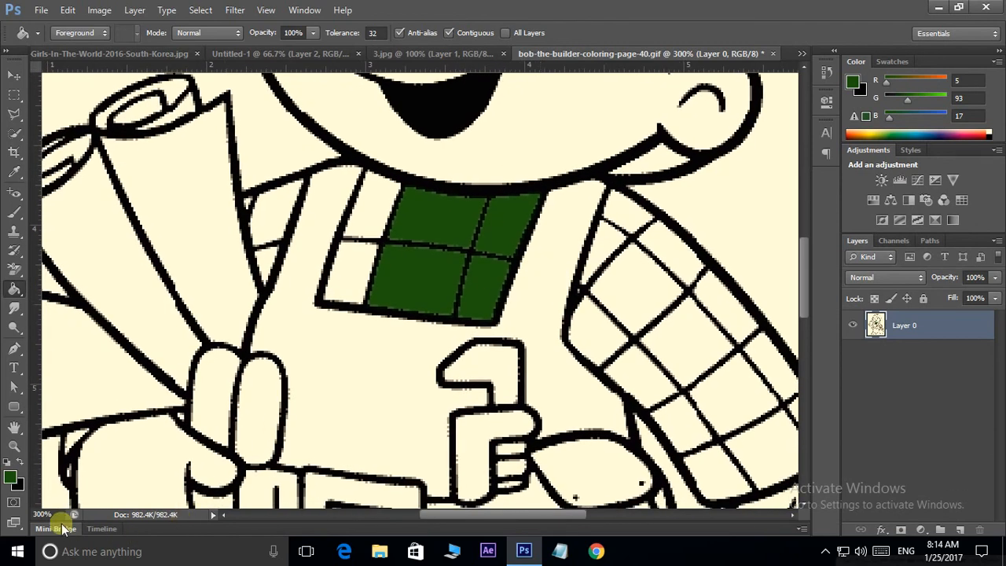
{"action": "left_click", "coordinate": [11, 479]}
{"action": "left_click_drag", "start_coordinate": [831, 400], "coordinate": [837, 418]}
{"action": "left_click_drag", "start_coordinate": [805, 293], "coordinate": [803, 251]}
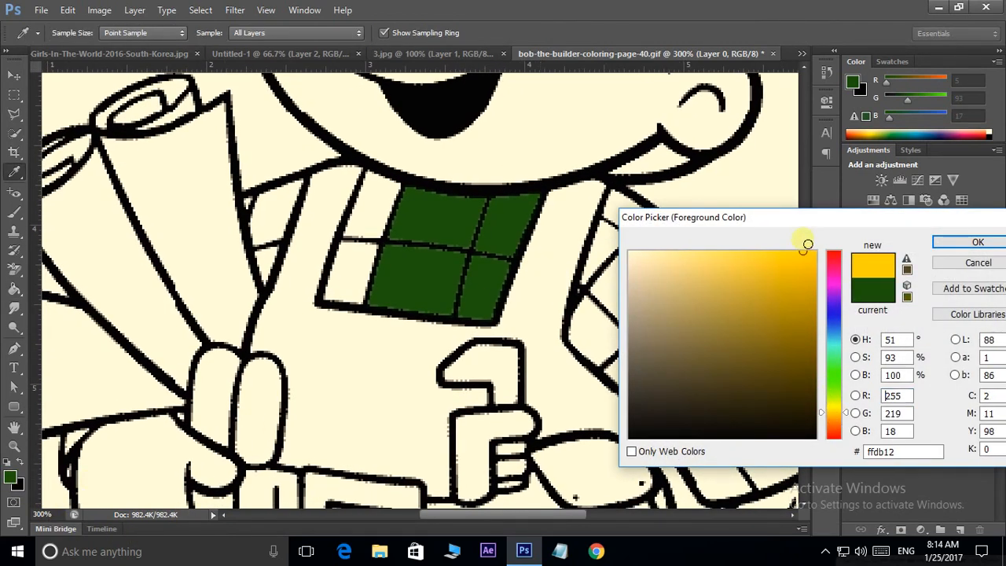
{"action": "left_click", "coordinate": [978, 245]}
Fill the four checks running down the middle of the bucket-side sleeve with yellow
{"action": "left_click", "coordinate": [639, 287]}
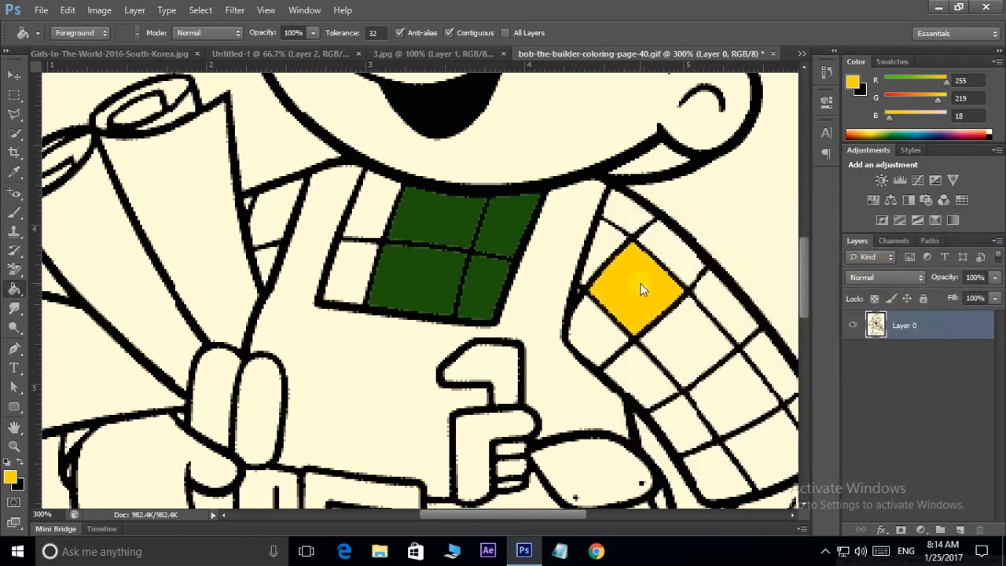
{"action": "left_click", "coordinate": [681, 333]}
{"action": "left_click", "coordinate": [731, 410]}
{"action": "left_click", "coordinate": [752, 460]}
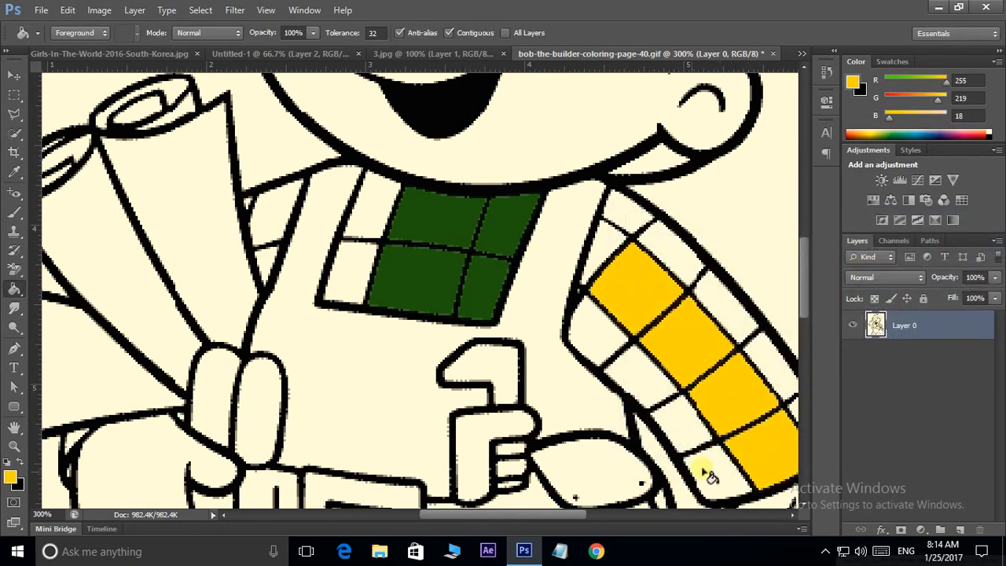
Fill the four empty checks along the inner edge of the bucket-side sleeve with yellow
{"action": "left_click", "coordinate": [702, 472]}
{"action": "left_click", "coordinate": [677, 420]}
{"action": "left_click", "coordinate": [641, 375]}
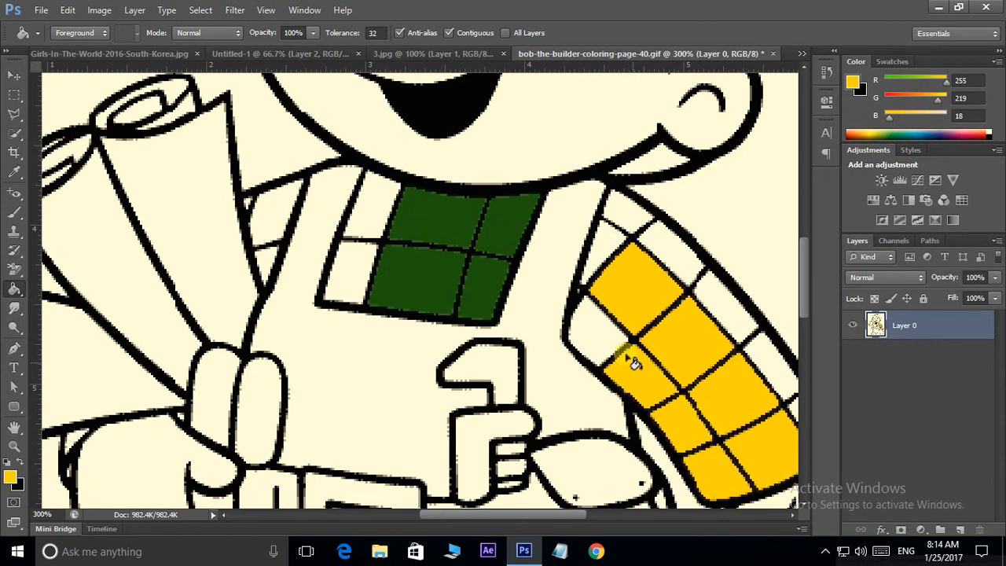
{"action": "left_click", "coordinate": [594, 333]}
Set the foreground colour to orange ff7612
{"action": "left_click", "coordinate": [10, 477]}
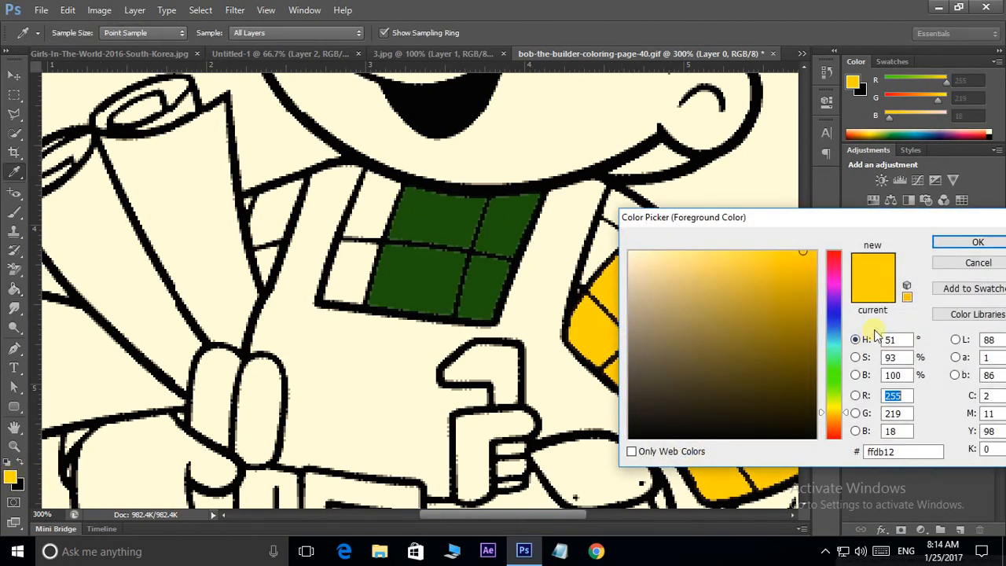
{"action": "left_click", "coordinate": [833, 356]}
{"action": "left_click_drag", "start_coordinate": [838, 366], "coordinate": [835, 427]}
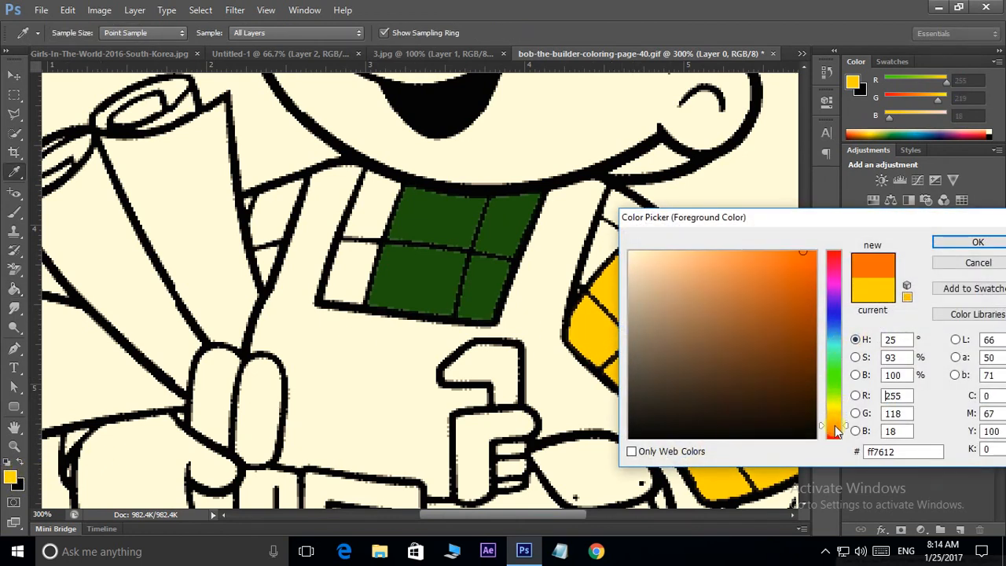
{"action": "left_click", "coordinate": [978, 242]}
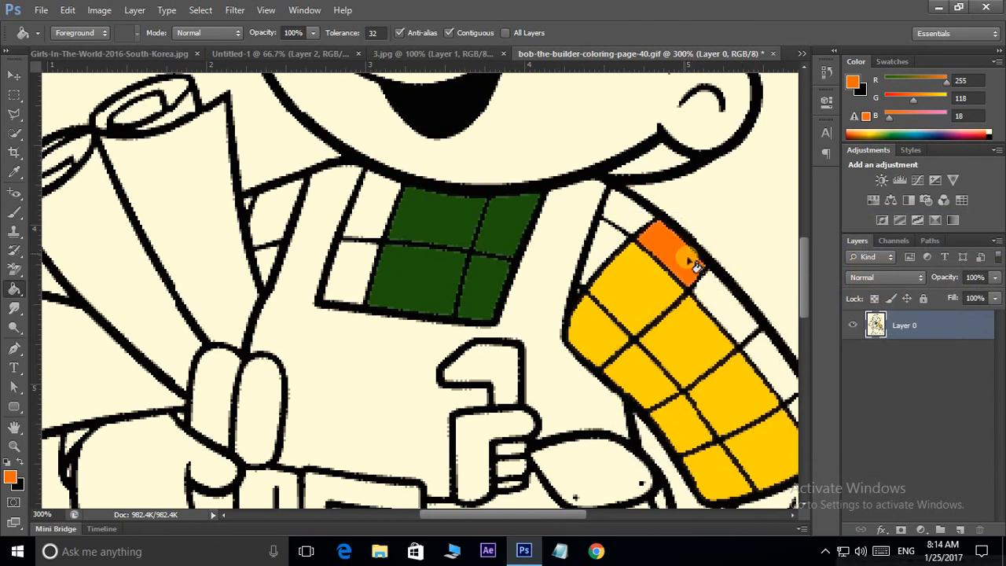
Fill the four checks along the outer edge of the bucket-side sleeve with orange, leaving the small shoulder checks empty
{"action": "left_click_drag", "start_coordinate": [719, 315], "coordinate": [617, 274]}
{"action": "left_click", "coordinate": [635, 281]}
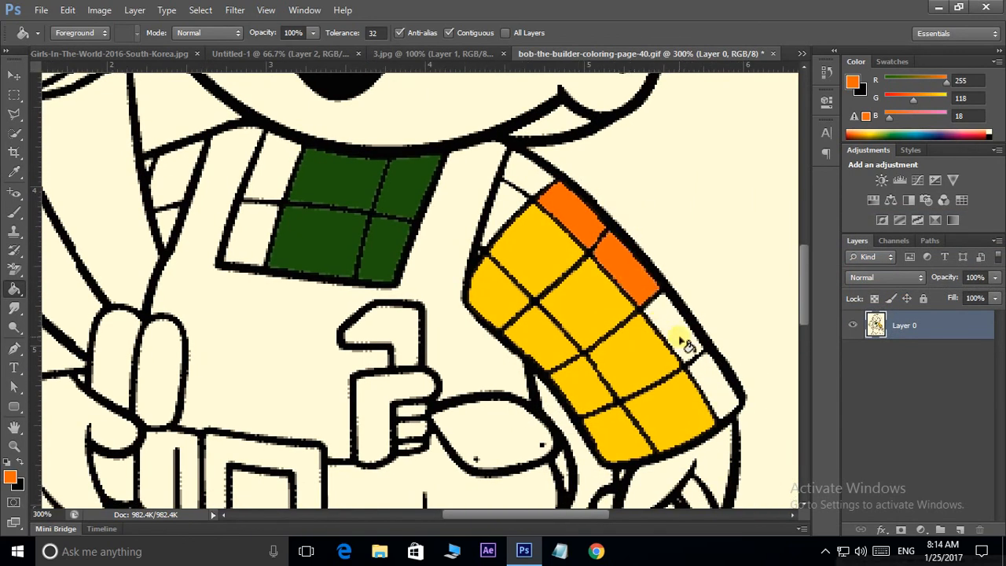
{"action": "left_click", "coordinate": [705, 375]}
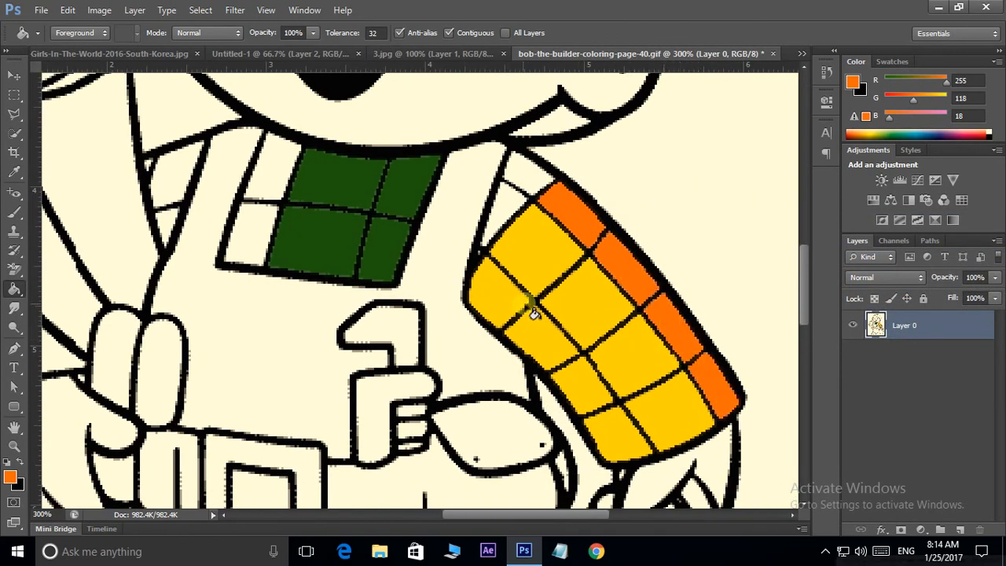
{"action": "scroll", "coordinate": [538, 315], "scroll_direction": "down", "scroll_amount": 1}
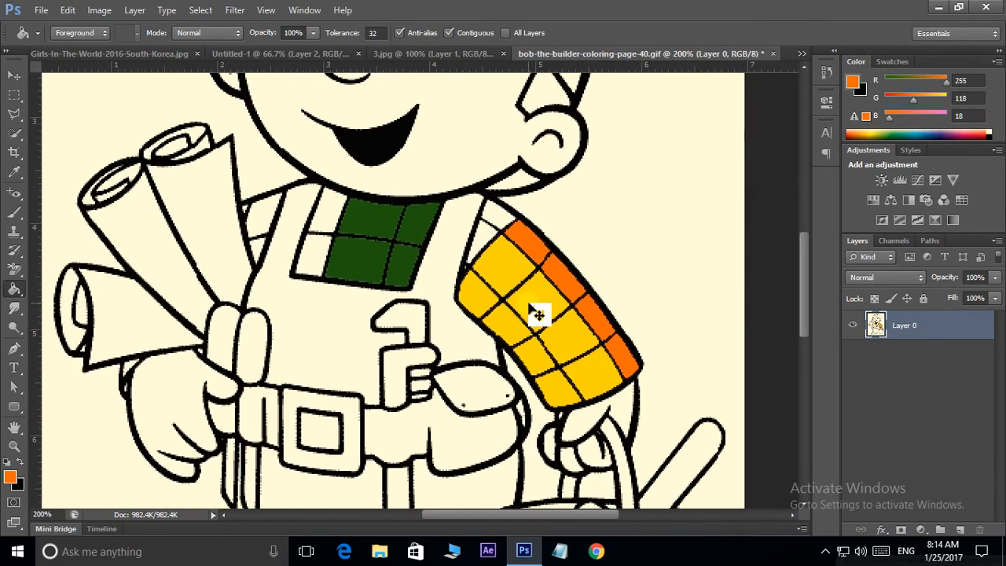
{"action": "mouse_move", "coordinate": [385, 269]}
{"action": "left_mouse_down"}
{"action": "mouse_move", "coordinate": [424, 241]}
{"action": "mouse_move", "coordinate": [463, 260]}
{"action": "mouse_move", "coordinate": [456, 290]}
{"action": "left_mouse_up"}
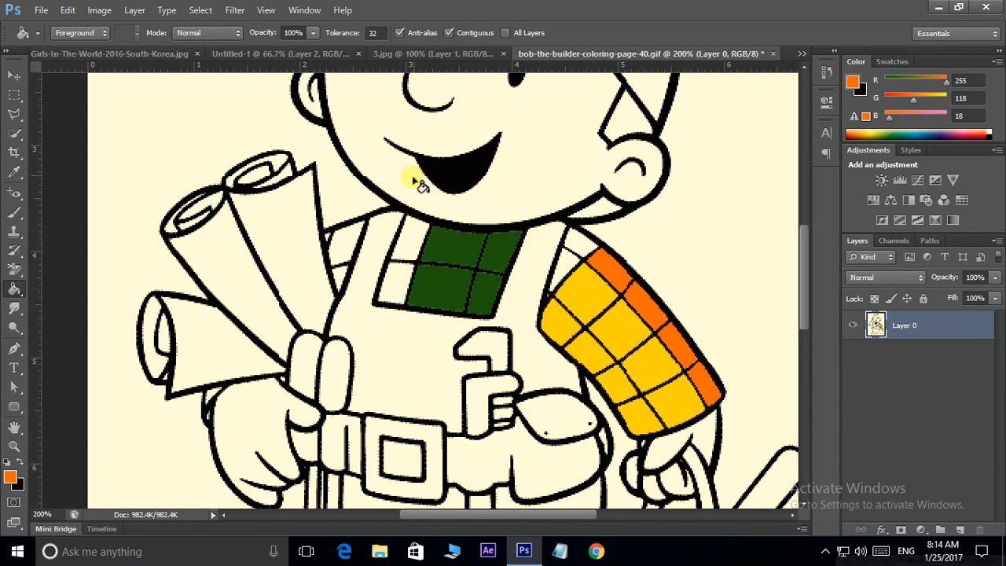